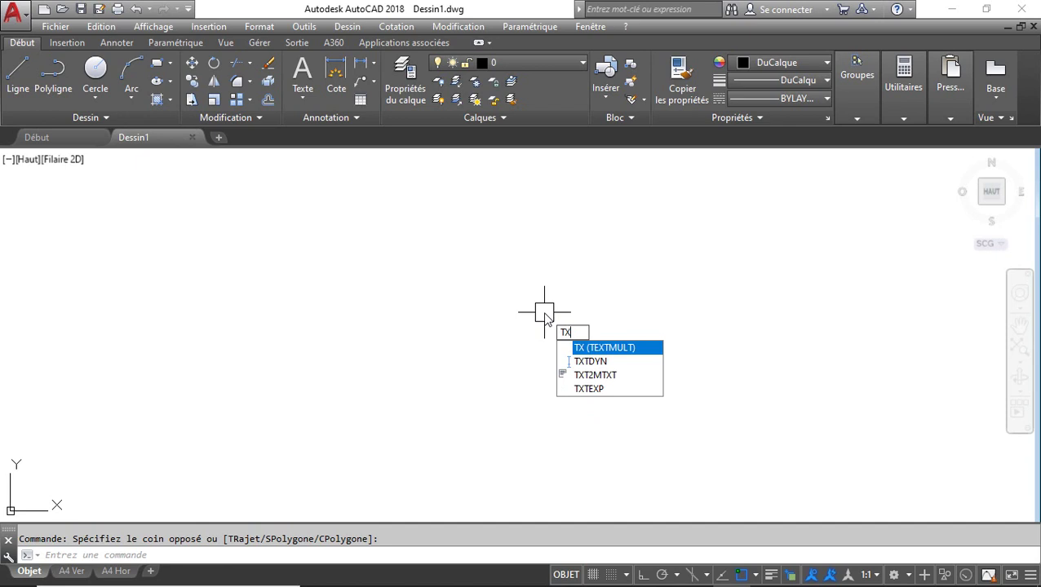
Create a multiline text in the empty drawing reading "Exercice 18 V2" at height 2.5
{"action": "key", "text": "Return"}
{"action": "left_click", "coordinate": [346, 246]}
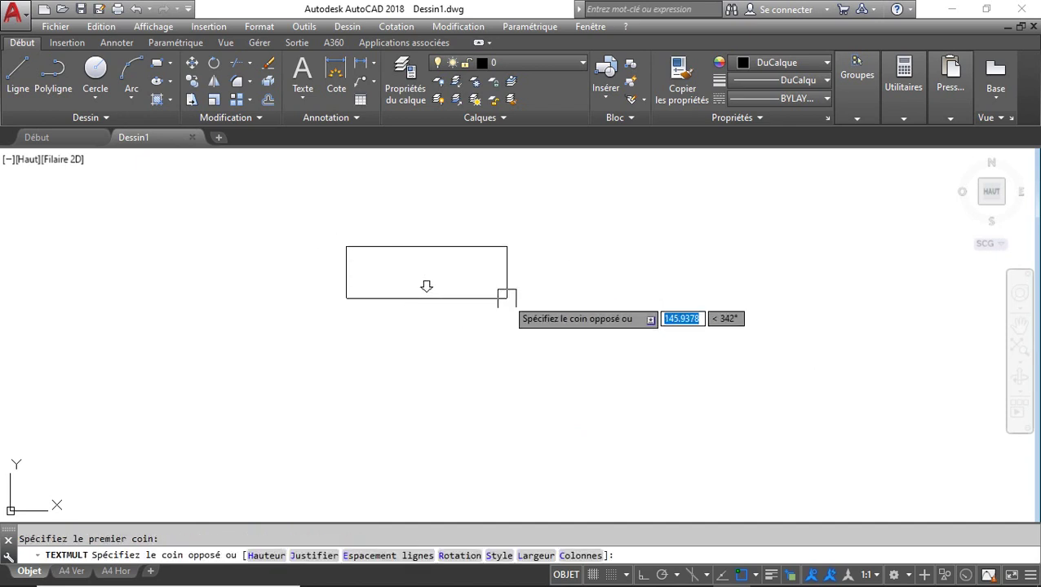
{"action": "scroll", "coordinate": [643, 294], "scroll_direction": "up", "scroll_amount": 2}
{"action": "middle_click_drag", "start_coordinate": [651, 307], "coordinate": [816, 319]}
{"action": "scroll", "coordinate": [807, 315], "scroll_direction": "down", "scroll_amount": 2}
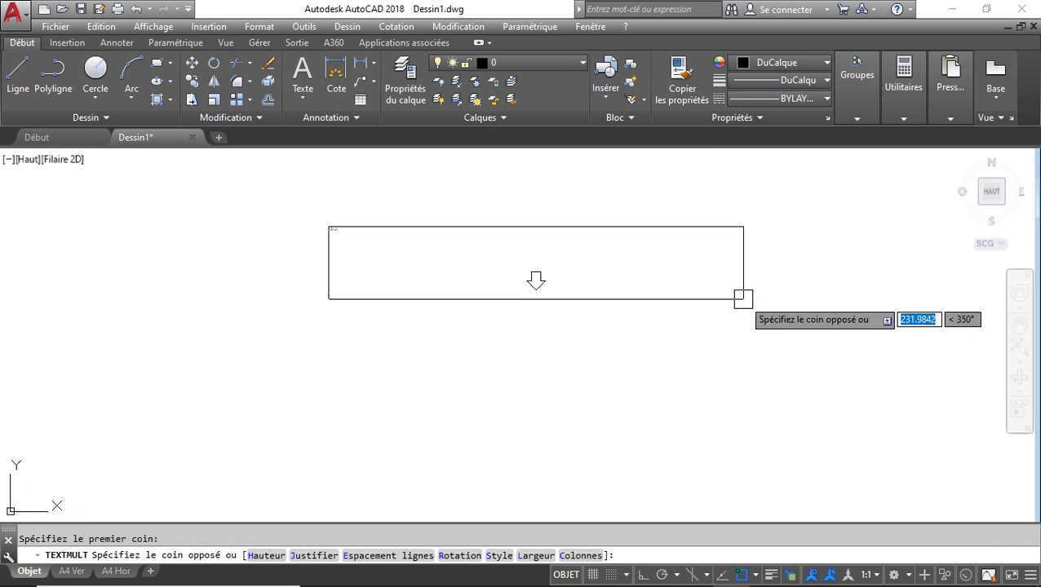
{"action": "left_click", "coordinate": [742, 298]}
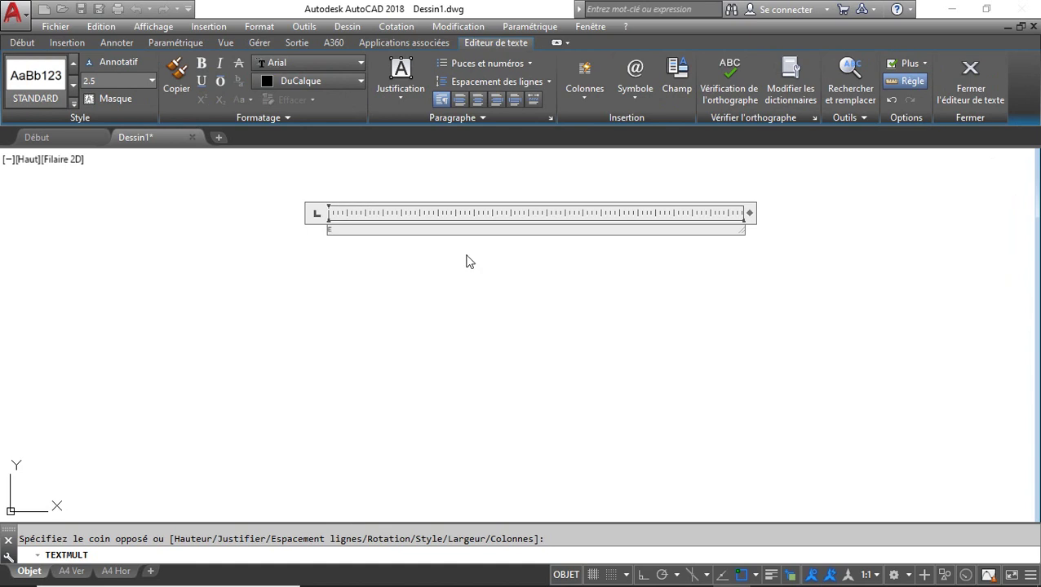
{"action": "scroll", "coordinate": [300, 202], "scroll_direction": "up", "scroll_amount": 3}
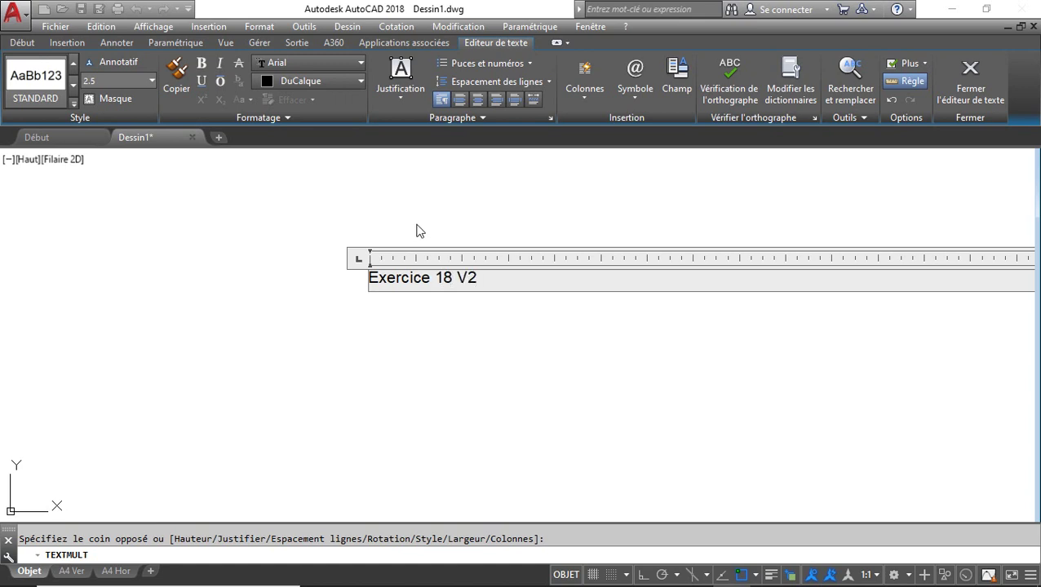
{"action": "left_click", "coordinate": [415, 233]}
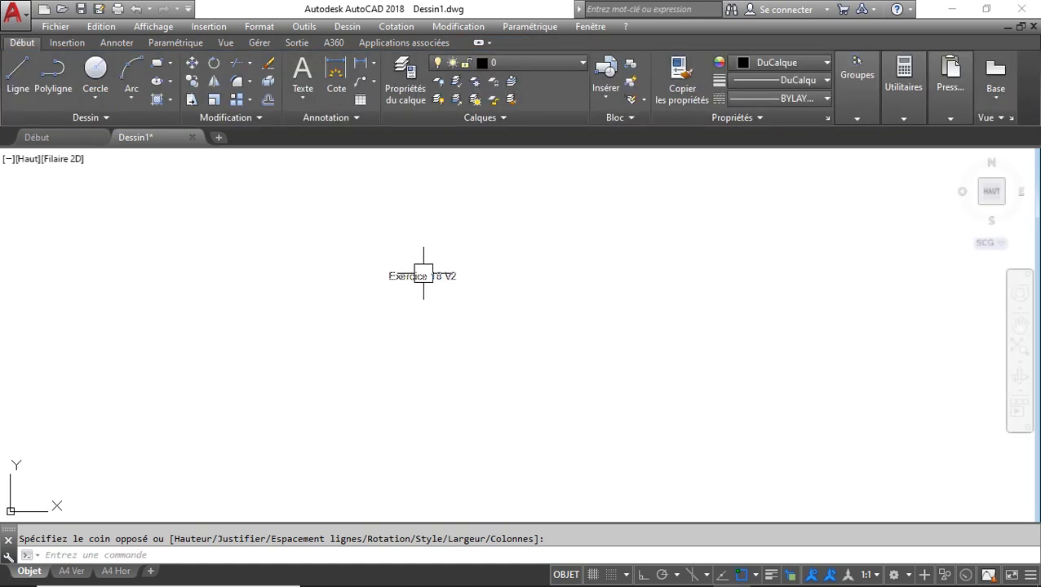
Reopen the "Exercice 18 V2" text and shrink its frame width to fit the text exactly
{"action": "double_click", "coordinate": [416, 275]}
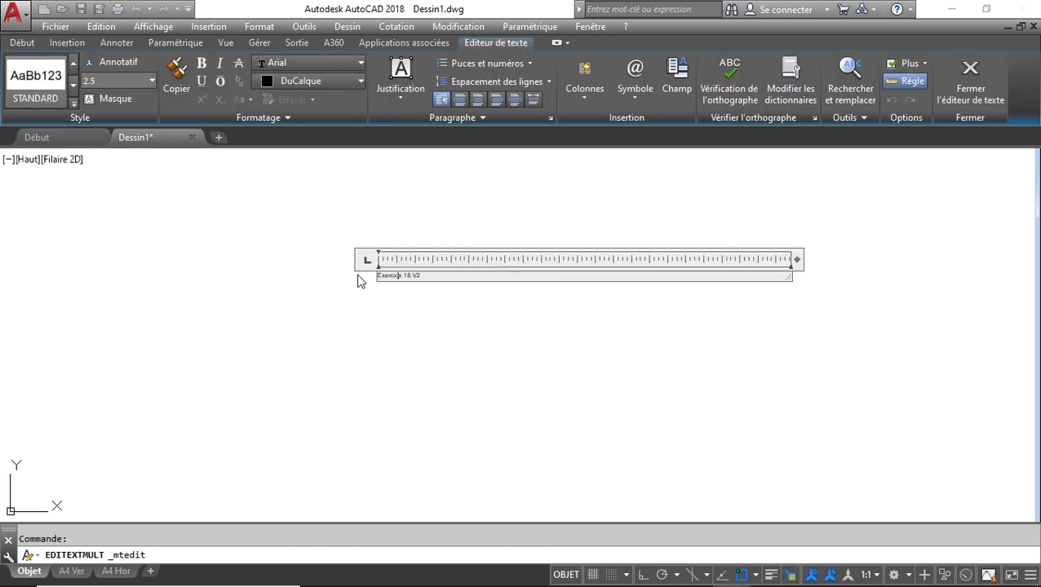
{"action": "scroll", "coordinate": [432, 292], "scroll_direction": "up", "scroll_amount": 1}
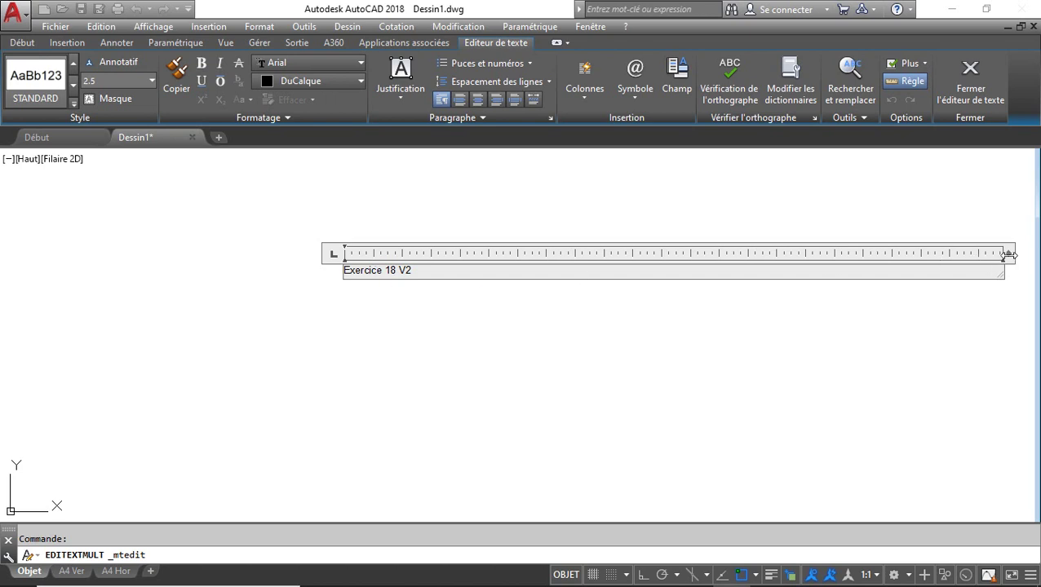
{"action": "key", "text": "ctrl"}
{"action": "key", "text": "ctrl"}
{"action": "key", "text": "ctrl"}
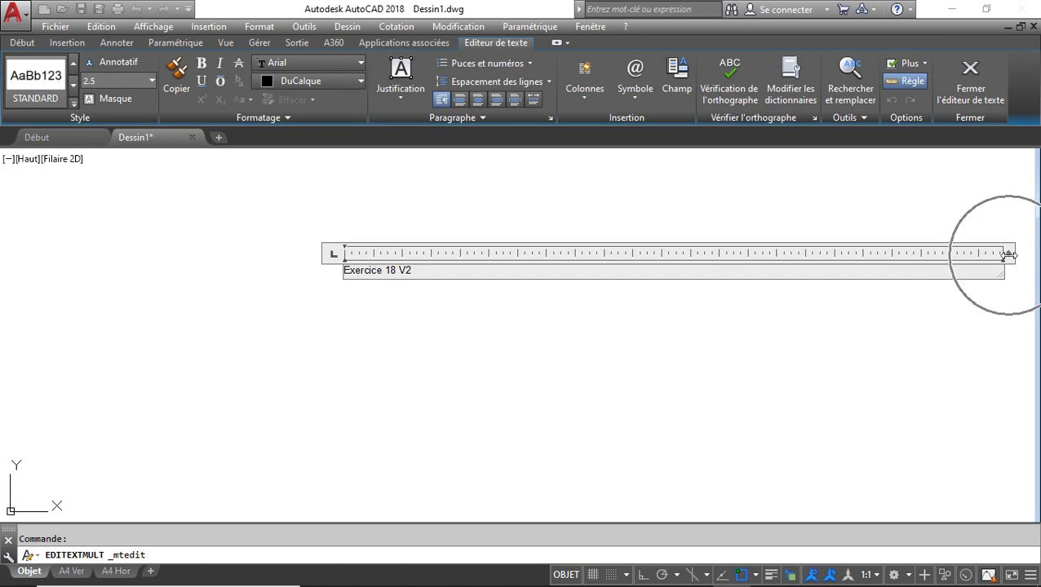
{"action": "double_click", "coordinate": [1009, 254]}
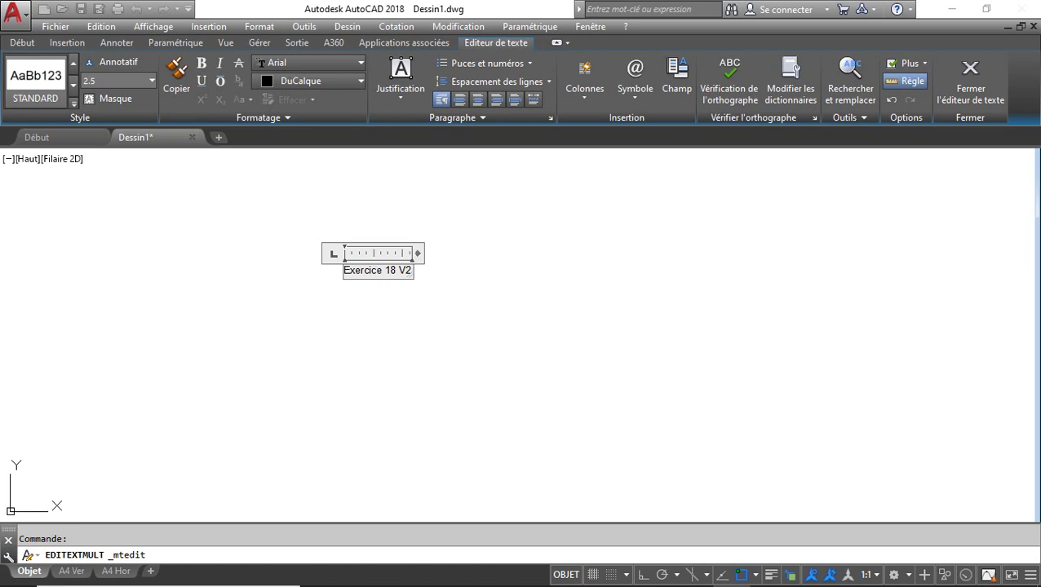
{"action": "left_click", "coordinate": [523, 353]}
Choose the image Exercice 18 V2 from the PNG folder to attach as a raster image reference
{"action": "type", "text": "Z"}
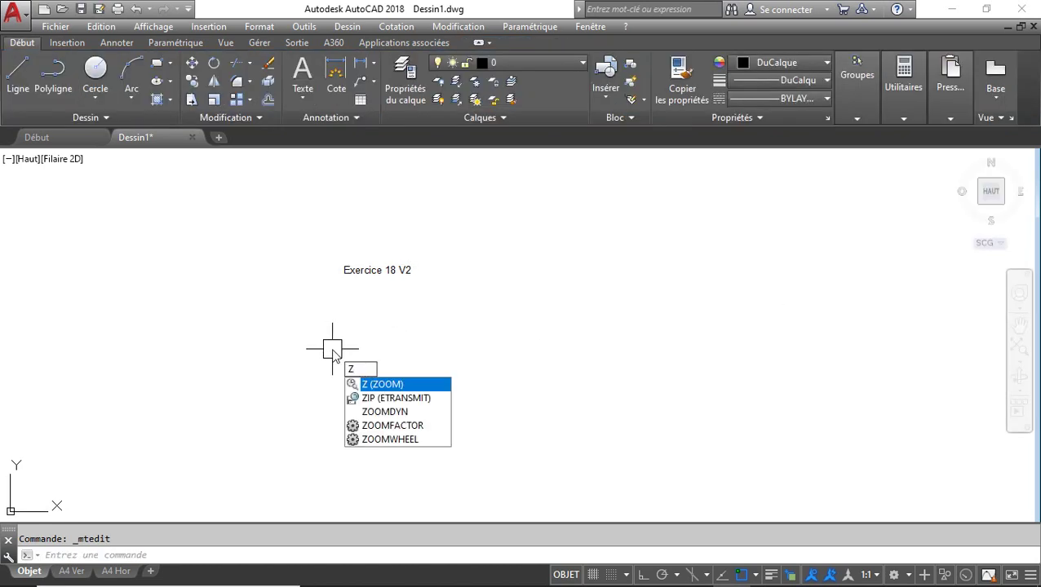
{"action": "key", "text": "Return"}
{"action": "type", "text": "et"}
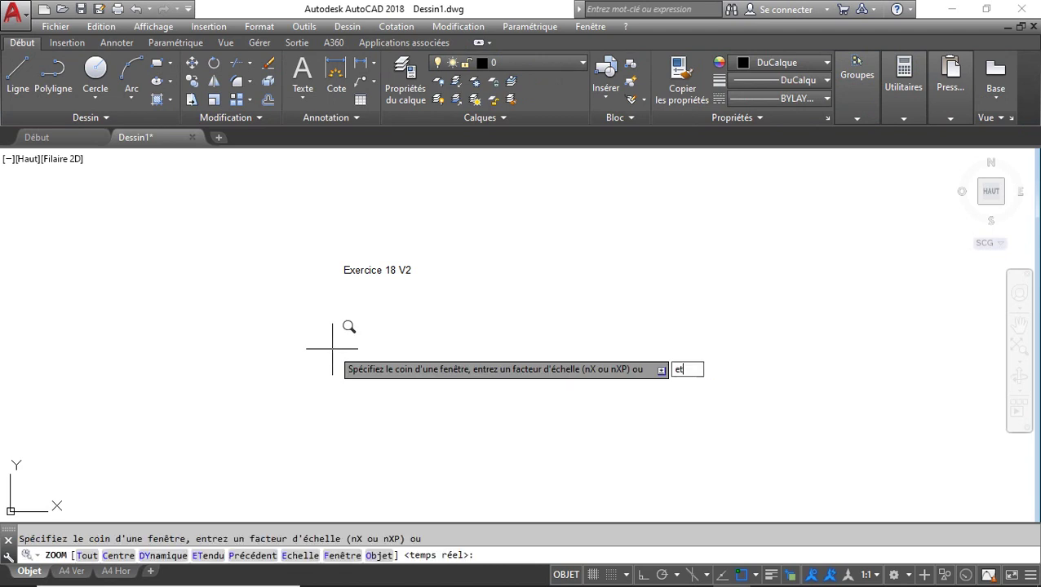
{"action": "key", "text": "Return"}
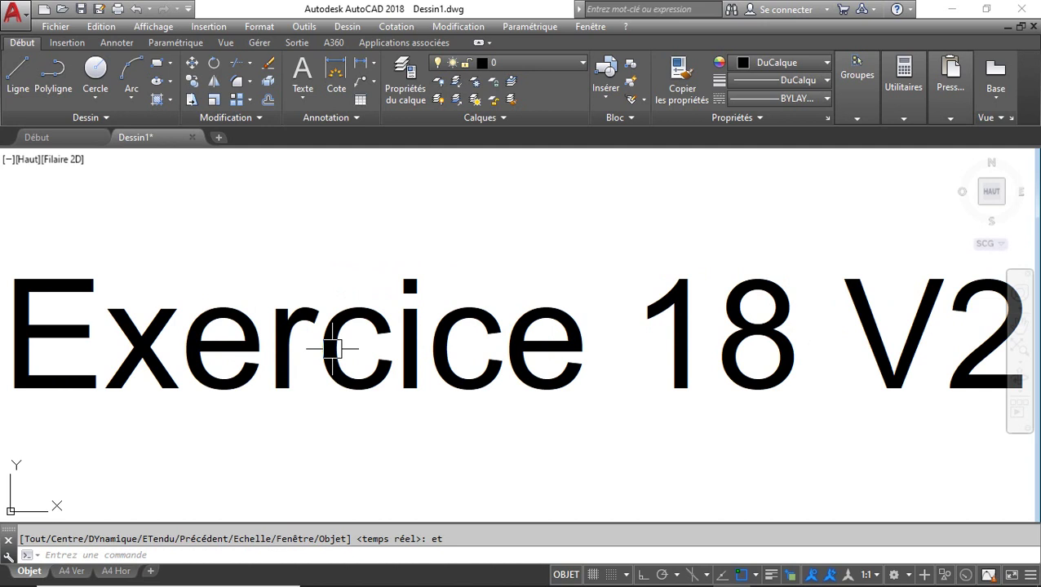
{"action": "scroll", "coordinate": [408, 241], "scroll_direction": "down", "scroll_amount": 2}
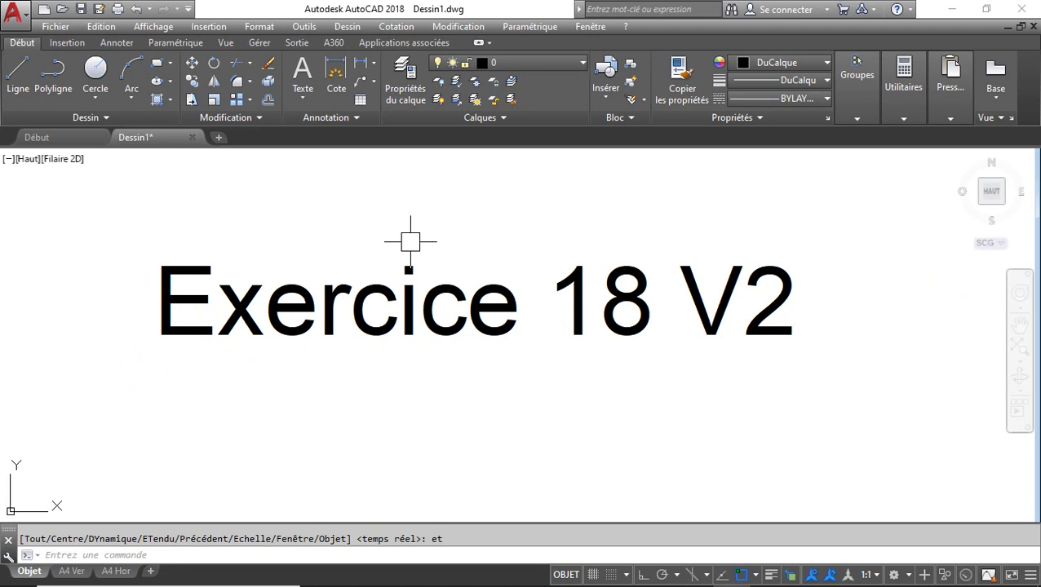
{"action": "left_click", "coordinate": [213, 28]}
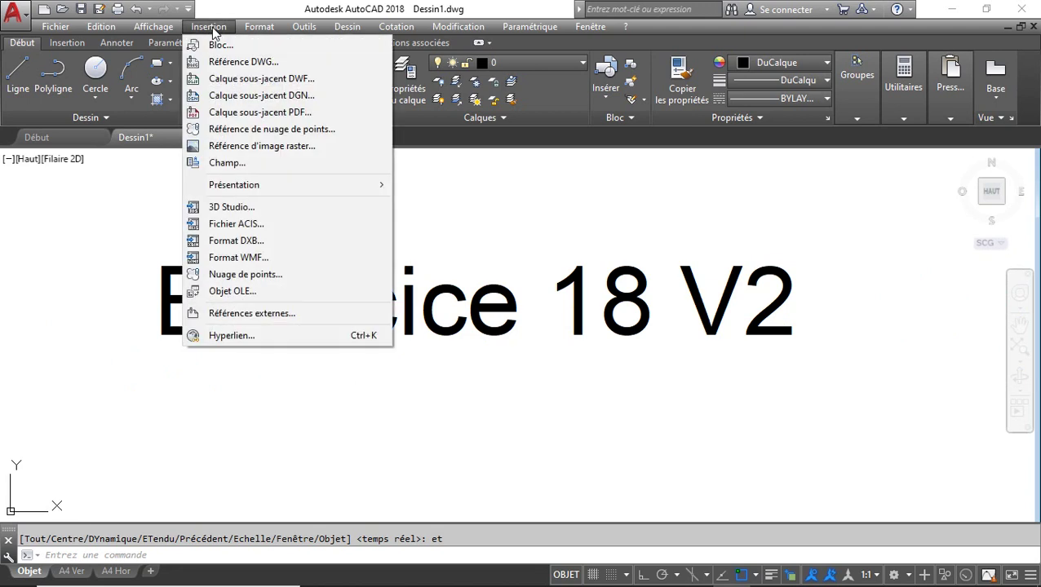
{"action": "left_click", "coordinate": [272, 150]}
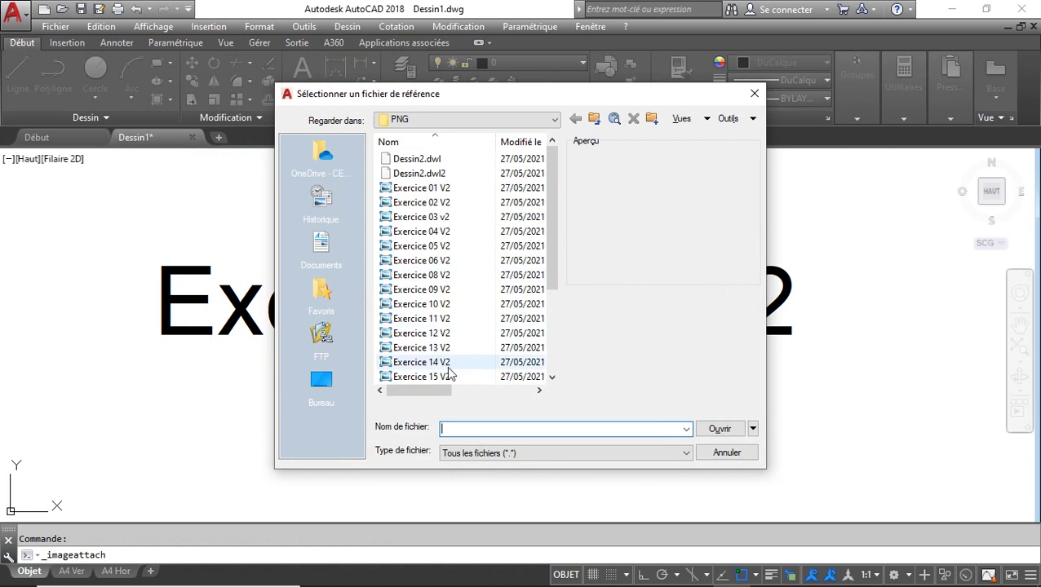
{"action": "left_click", "coordinate": [445, 361]}
{"action": "scroll", "coordinate": [445, 354], "scroll_direction": "down", "scroll_amount": 1}
{"action": "scroll", "coordinate": [444, 355], "scroll_direction": "down", "scroll_amount": 1}
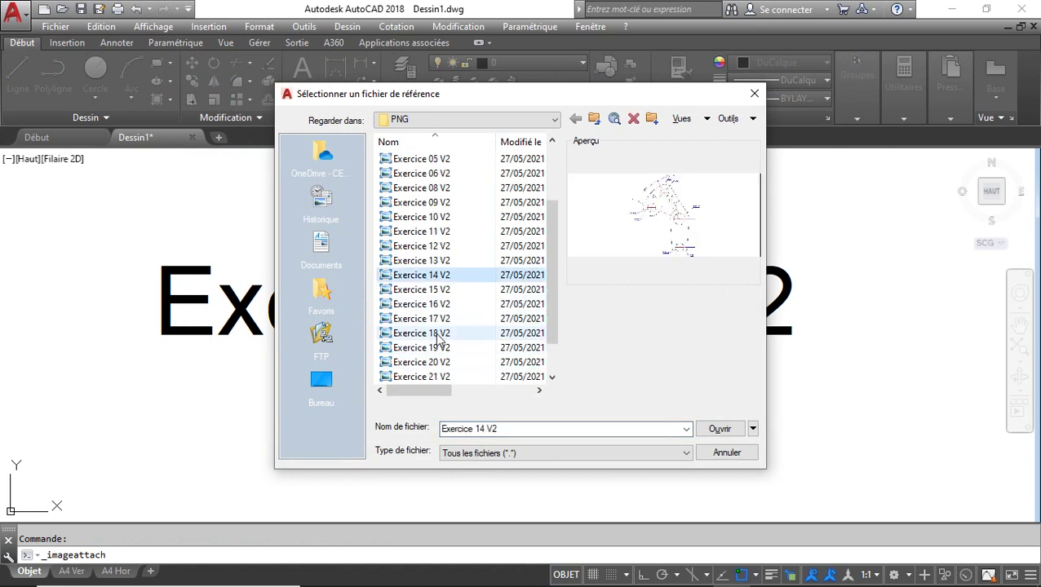
{"action": "left_click", "coordinate": [438, 334]}
{"action": "left_click", "coordinate": [718, 433]}
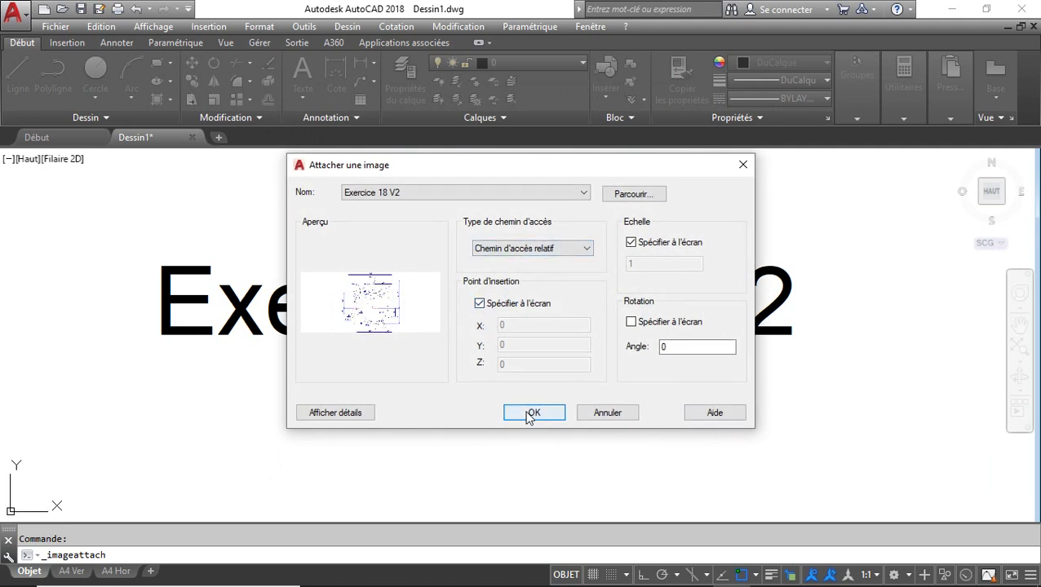
Insert the image at X, Y, Z = 0 with a scale factor of 1 and rotation angle 0
{"action": "left_click", "coordinate": [480, 303]}
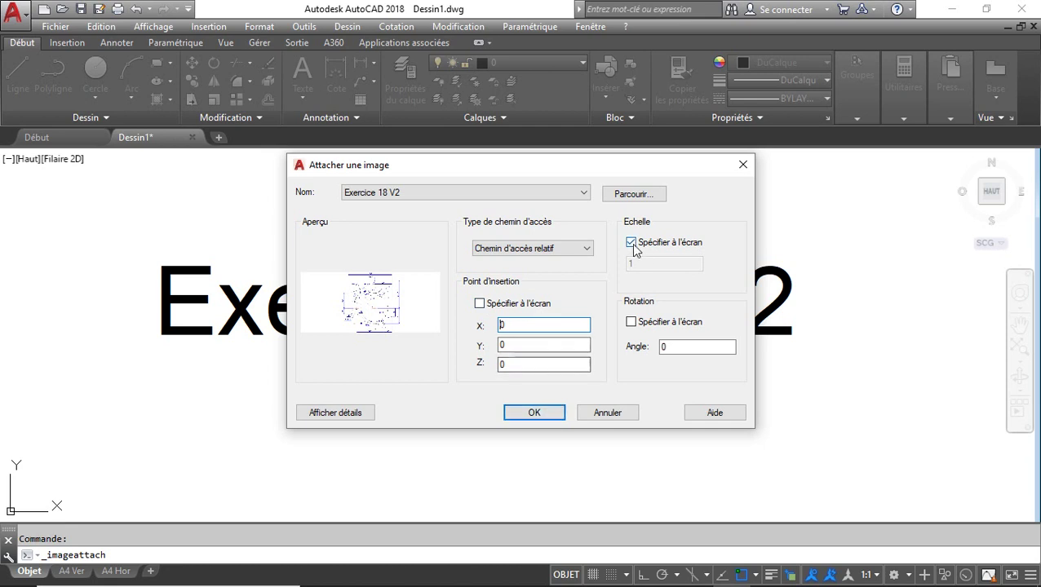
{"action": "key", "text": "ctrl"}
{"action": "left_click", "coordinate": [532, 413]}
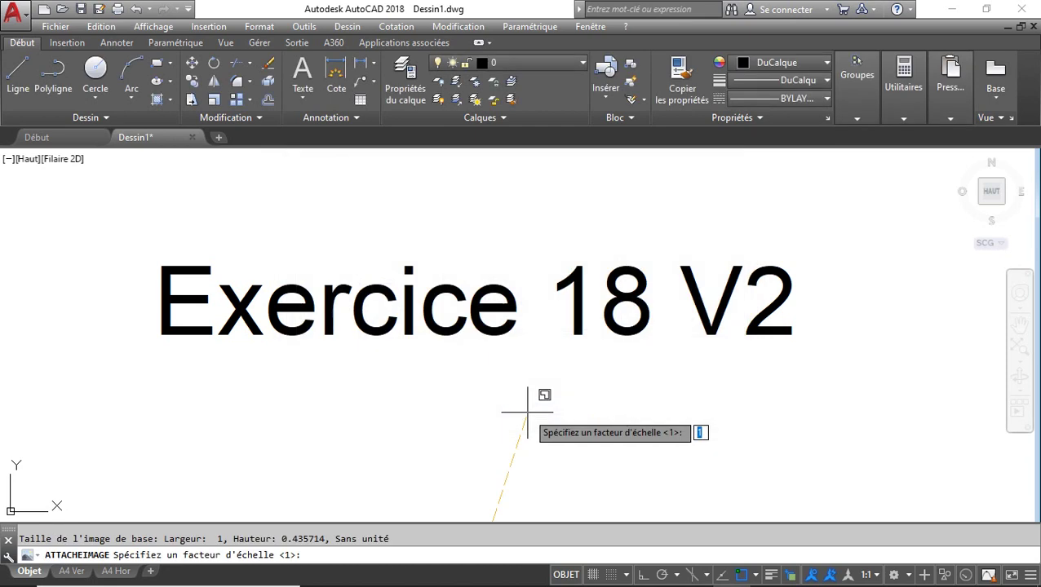
{"action": "scroll", "coordinate": [510, 377], "scroll_direction": "down", "scroll_amount": 5}
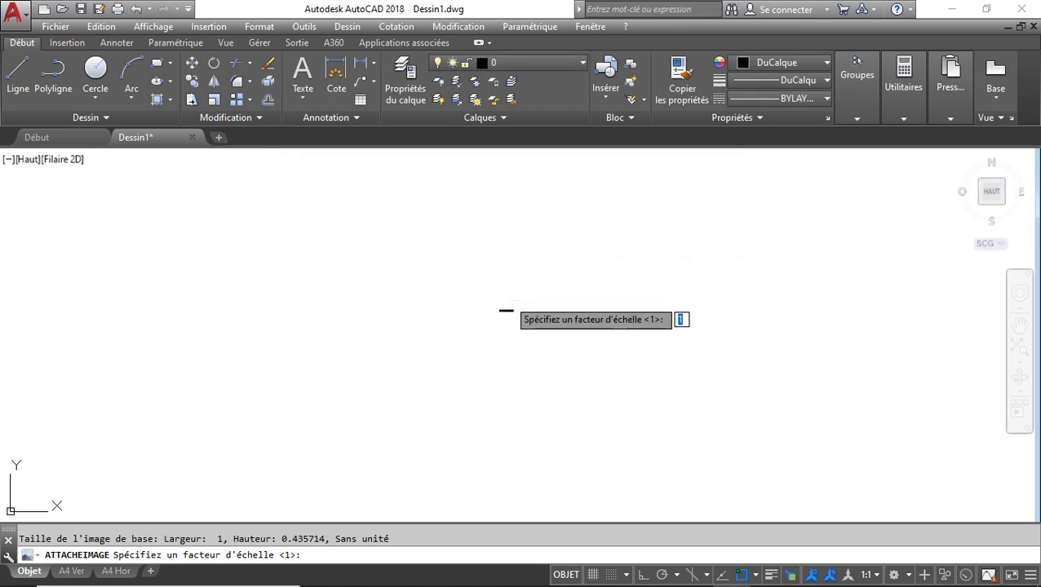
{"action": "key", "text": "Return"}
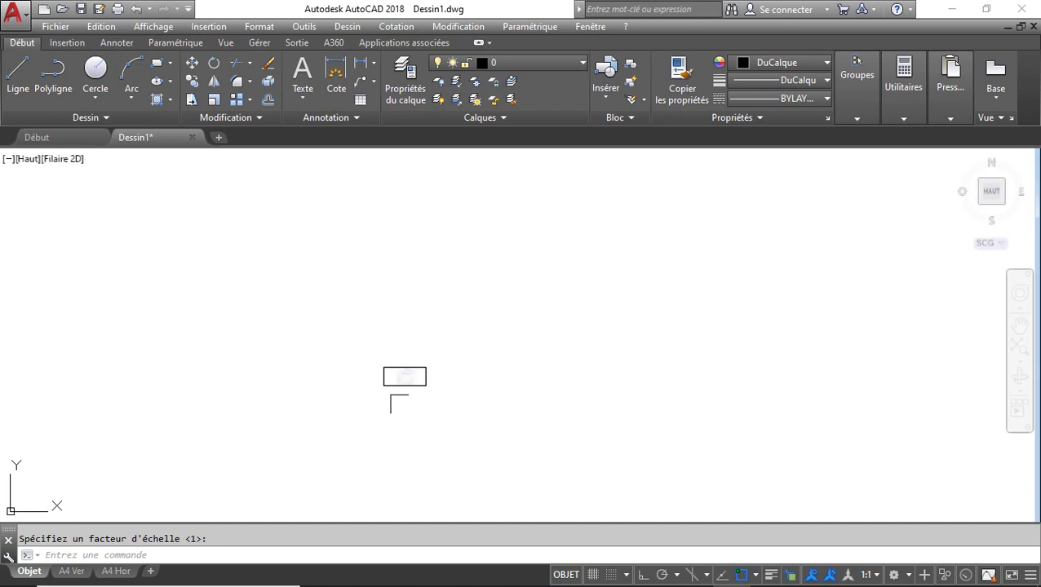
Draw one vertical construction line (DROITE) in the empty area just beyond the attached image's right edge
{"action": "middle_click_drag", "start_coordinate": [361, 299], "coordinate": [342, 367]}
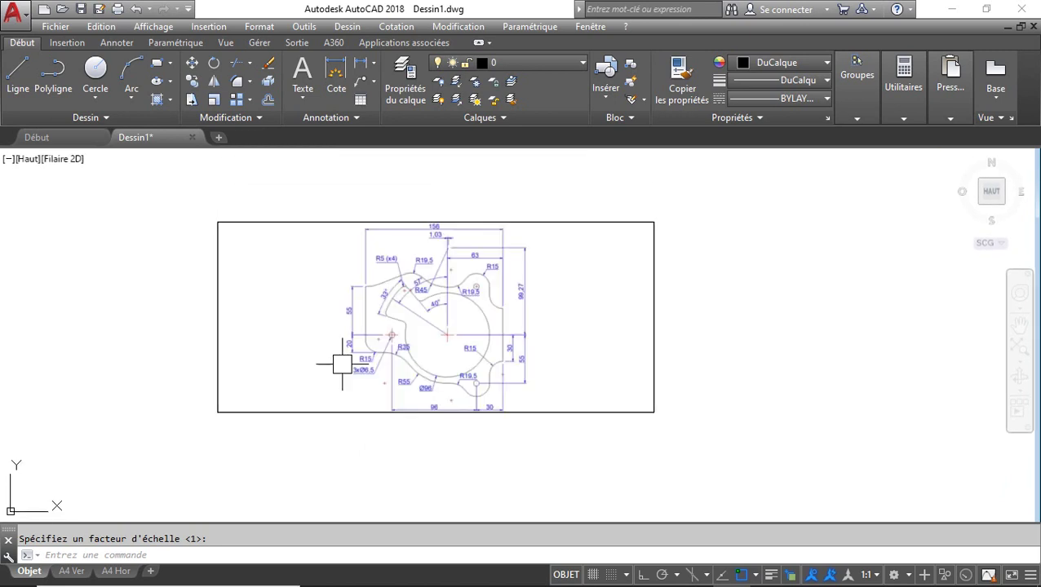
{"action": "middle_click_drag", "start_coordinate": [421, 303], "coordinate": [420, 317]}
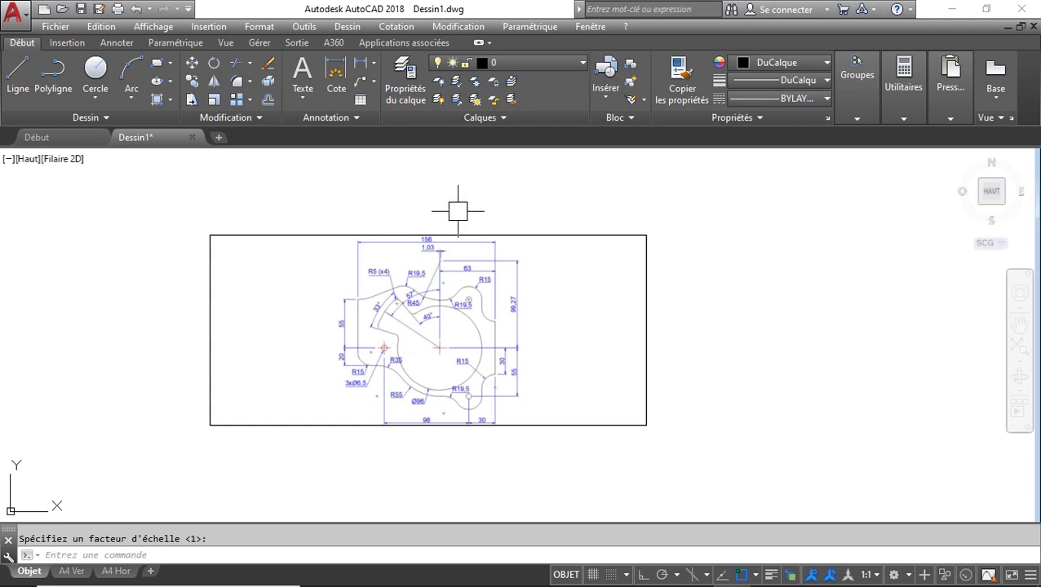
{"action": "type", "text": "DO"}
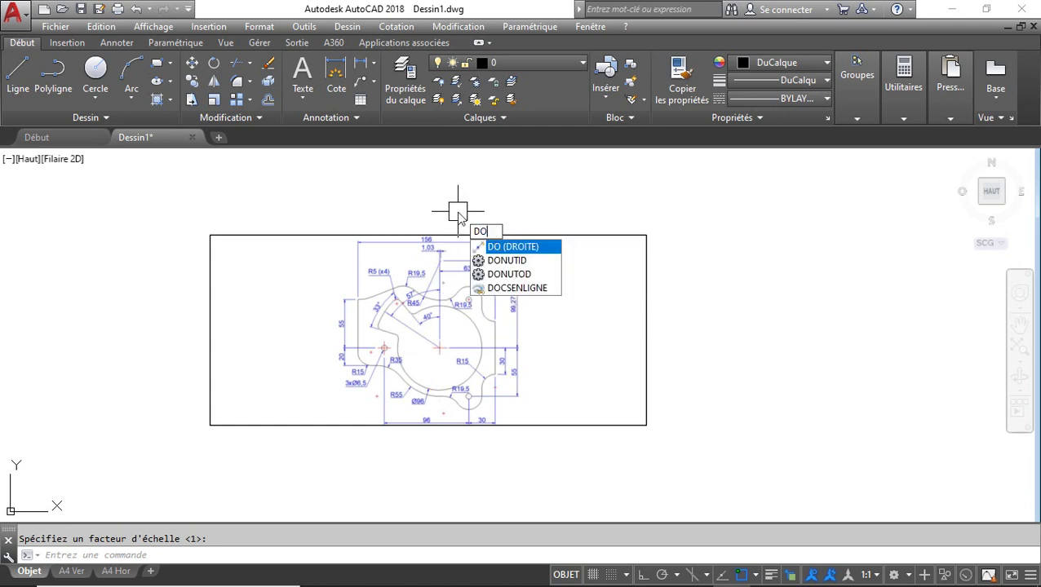
{"action": "key", "text": "Return"}
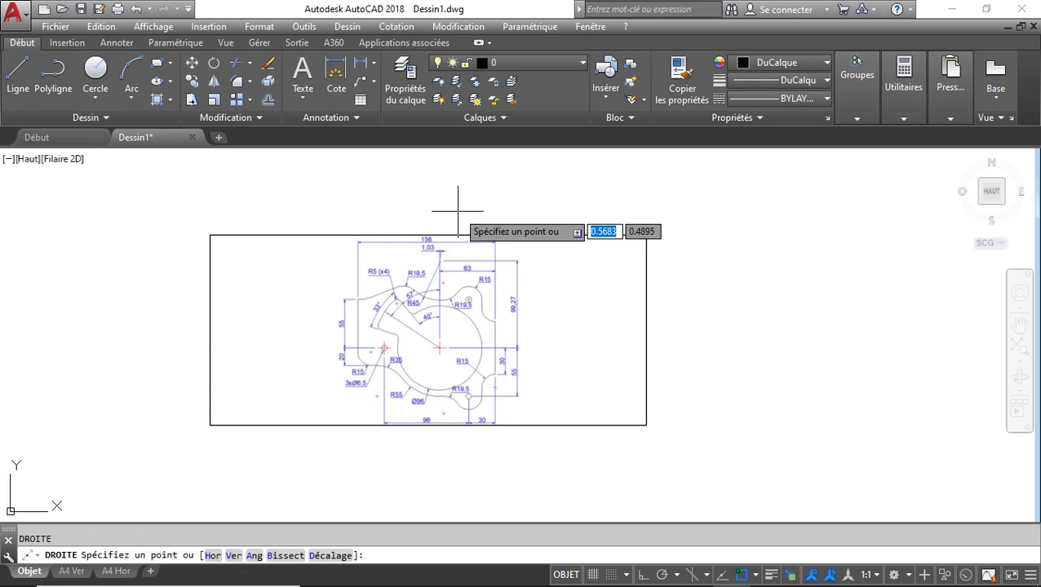
{"action": "type", "text": "v"}
{"action": "key", "text": "Return"}
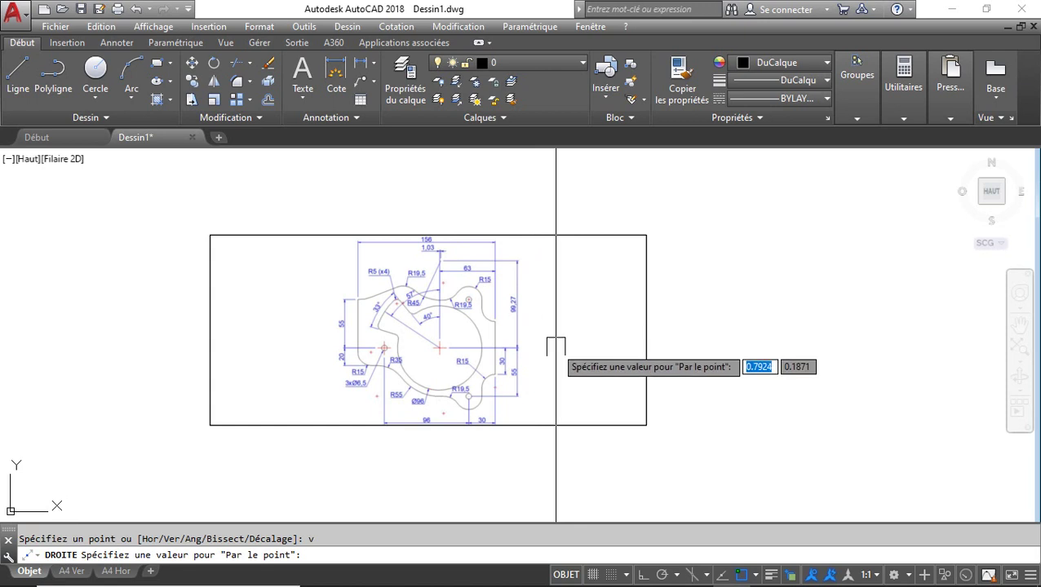
{"action": "left_click", "coordinate": [684, 292]}
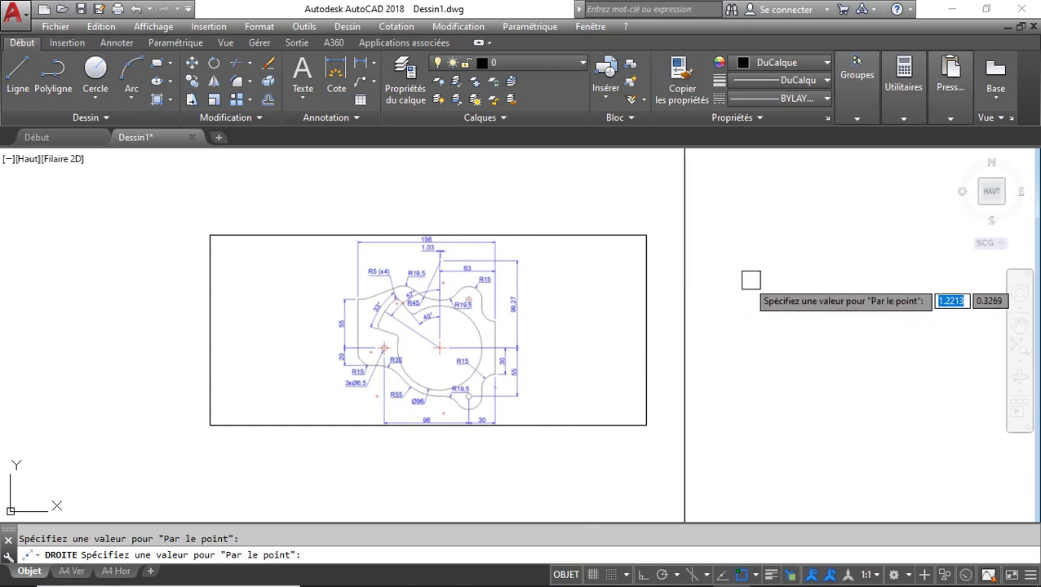
{"action": "key", "text": "Return"}
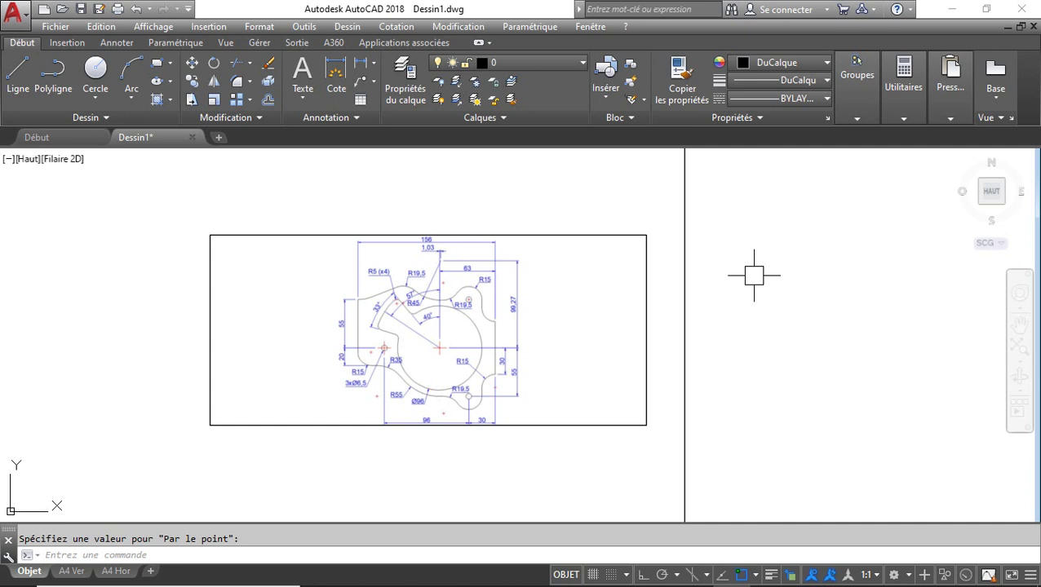
Draw a horizontal construction line along the lower end of the 55 dimension, level with the lower right hole's centre
{"action": "key", "text": "Return"}
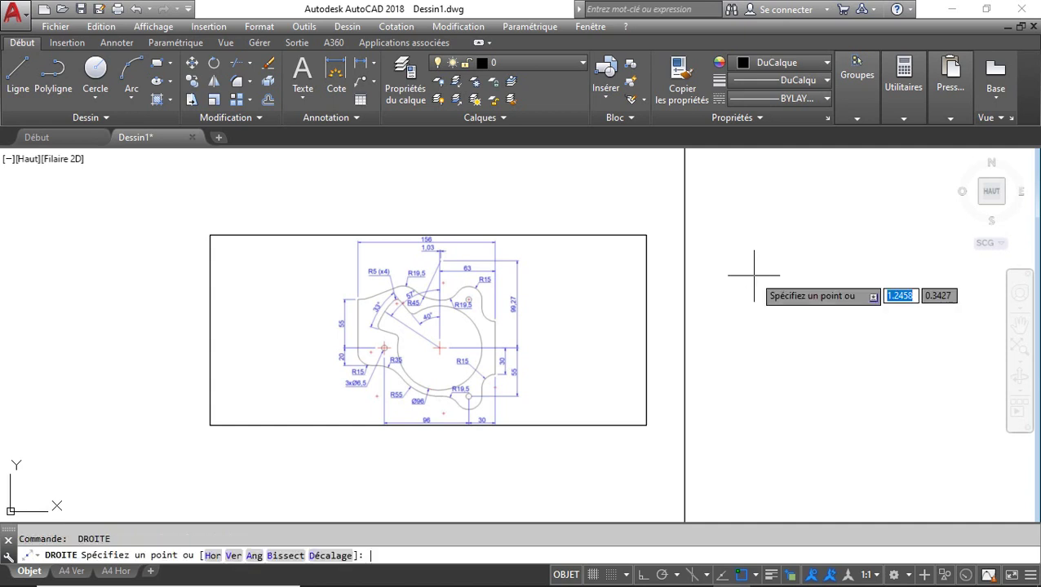
{"action": "type", "text": "h"}
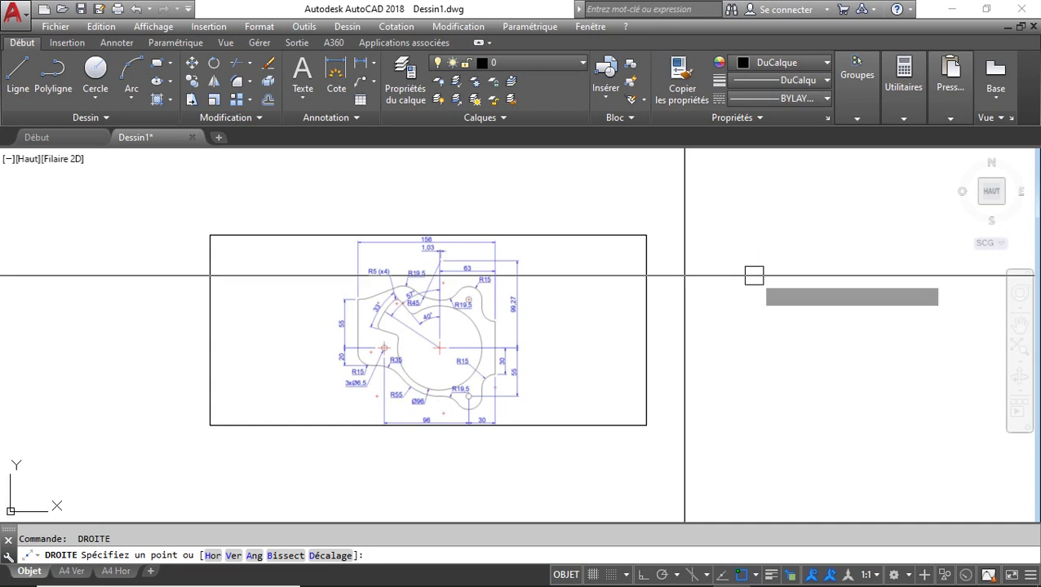
{"action": "key", "text": "Return"}
{"action": "scroll", "coordinate": [524, 415], "scroll_direction": "up", "scroll_amount": 2}
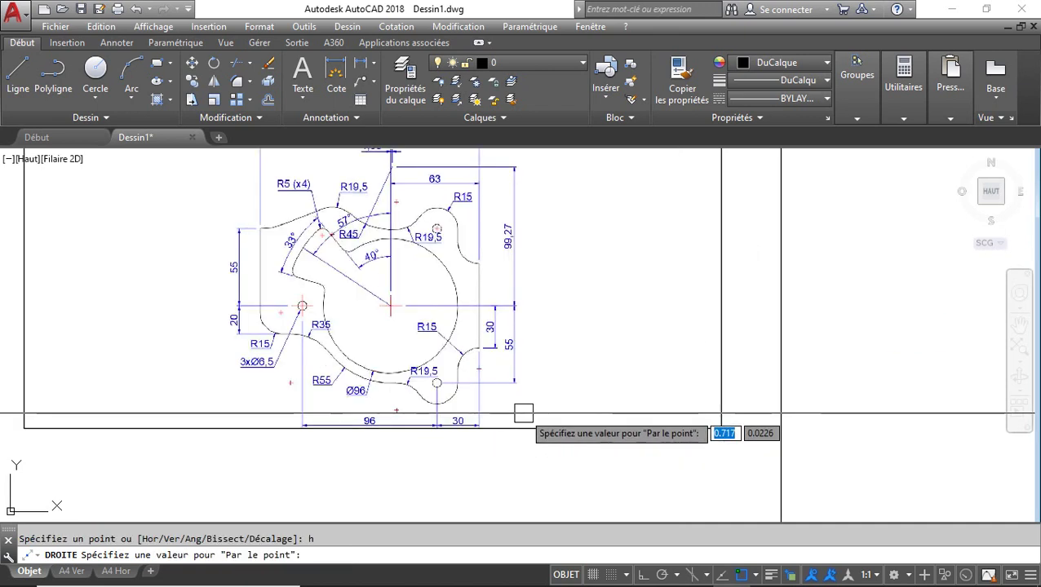
{"action": "scroll", "coordinate": [524, 415], "scroll_direction": "up", "scroll_amount": 1}
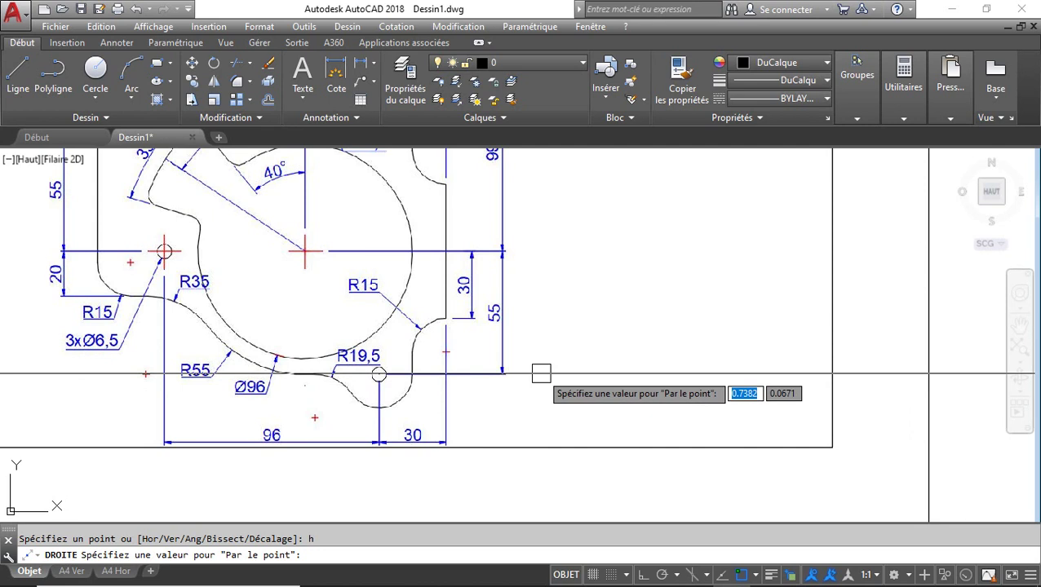
{"action": "scroll", "coordinate": [502, 393], "scroll_direction": "up", "scroll_amount": 3}
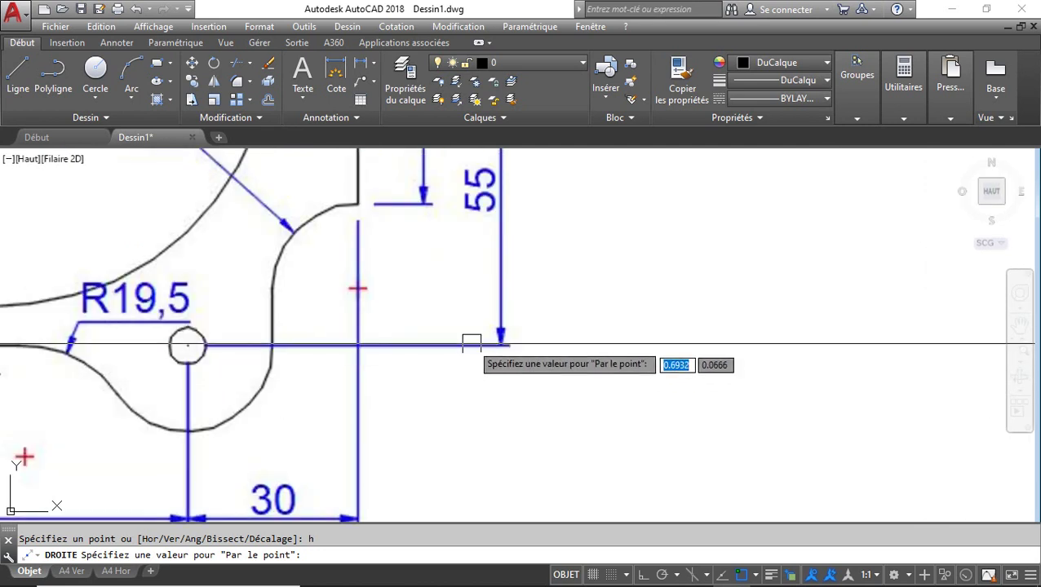
{"action": "scroll", "coordinate": [562, 349], "scroll_direction": "up", "scroll_amount": 2}
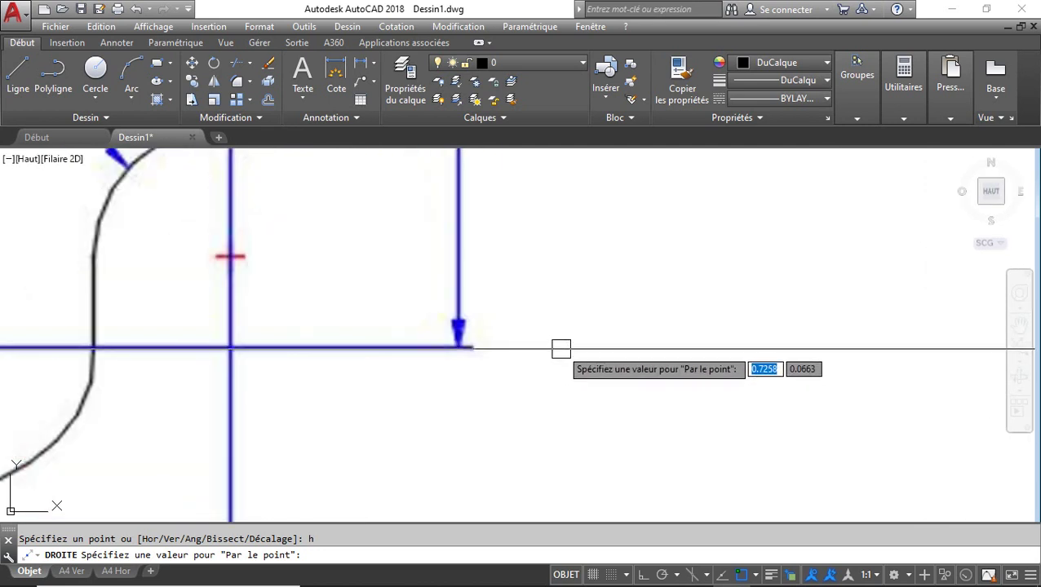
{"action": "left_click", "coordinate": [559, 349]}
Draw a second horizontal construction line along the upper end of the 55 dimension, level with the large circle's centre
{"action": "scroll", "coordinate": [556, 391], "scroll_direction": "down", "scroll_amount": 2}
{"action": "scroll", "coordinate": [578, 310], "scroll_direction": "down", "scroll_amount": 2}
{"action": "middle_click_drag", "start_coordinate": [572, 288], "coordinate": [543, 354]}
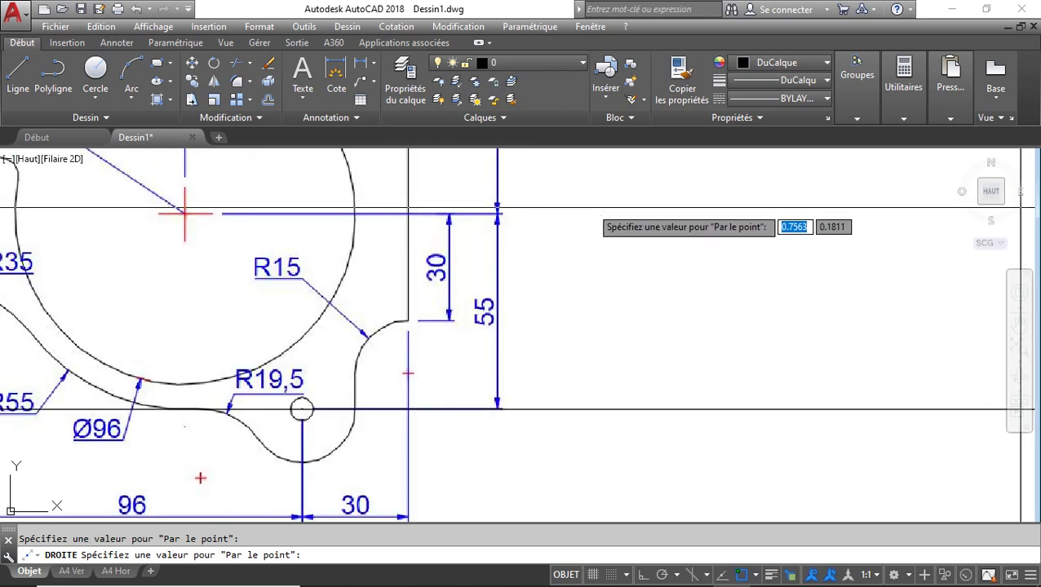
{"action": "scroll", "coordinate": [584, 217], "scroll_direction": "up", "scroll_amount": 4}
{"action": "mouse_move", "coordinate": [490, 208]}
{"action": "middle_mouse_down"}
{"action": "mouse_move", "coordinate": [515, 235]}
{"action": "mouse_move", "coordinate": [681, 271]}
{"action": "mouse_move", "coordinate": [568, 254]}
{"action": "middle_mouse_up"}
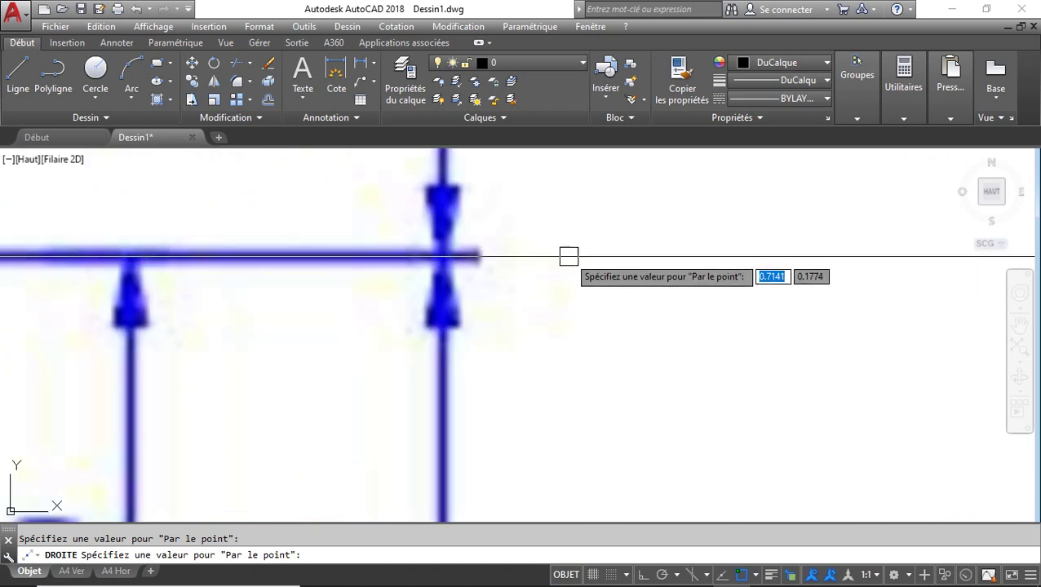
{"action": "scroll", "coordinate": [571, 256], "scroll_direction": "down", "scroll_amount": 10}
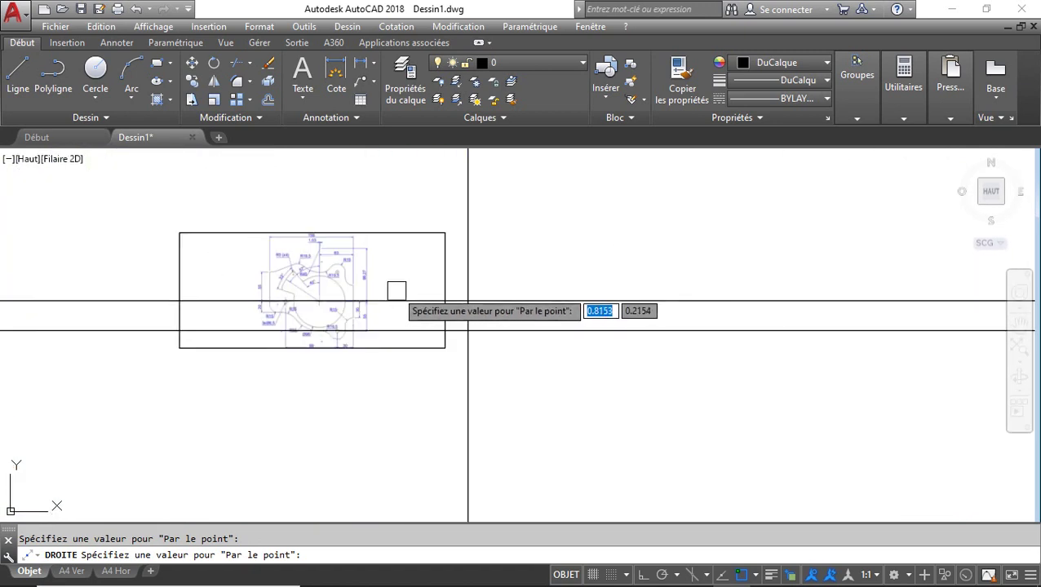
{"action": "scroll", "coordinate": [397, 346], "scroll_direction": "up", "scroll_amount": 4}
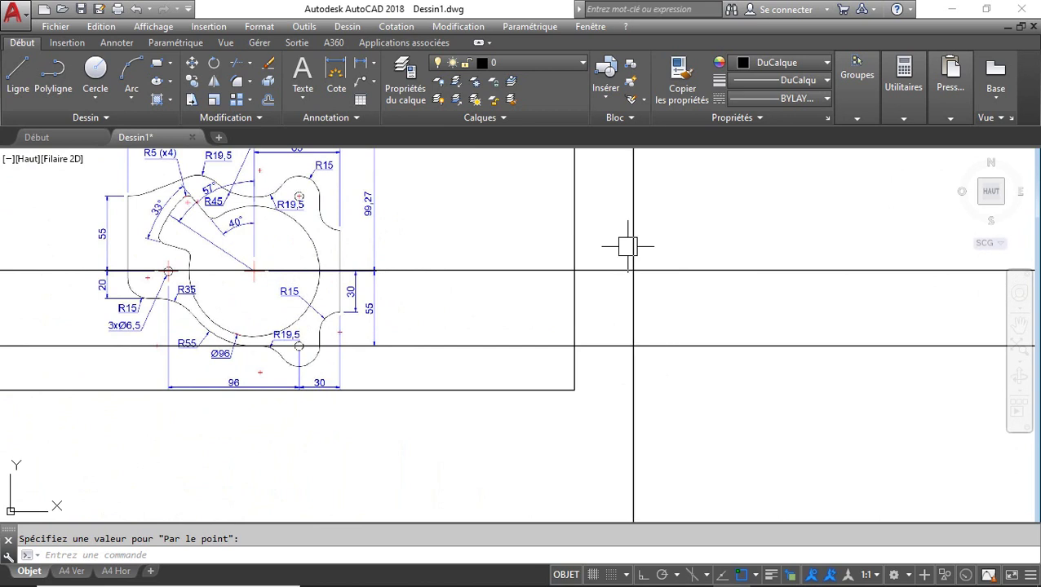
Join both horizontal construction lines to the vertical one with the Chamfer command (CHANFREIN) at distances 0, forming two square corners
{"action": "type", "text": "CF"}
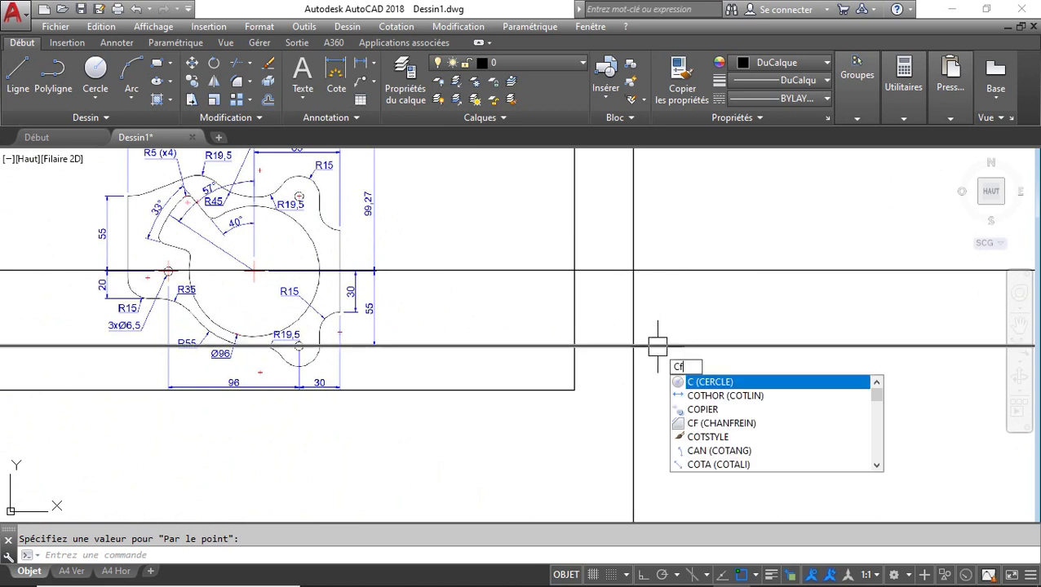
{"action": "key", "text": "Return"}
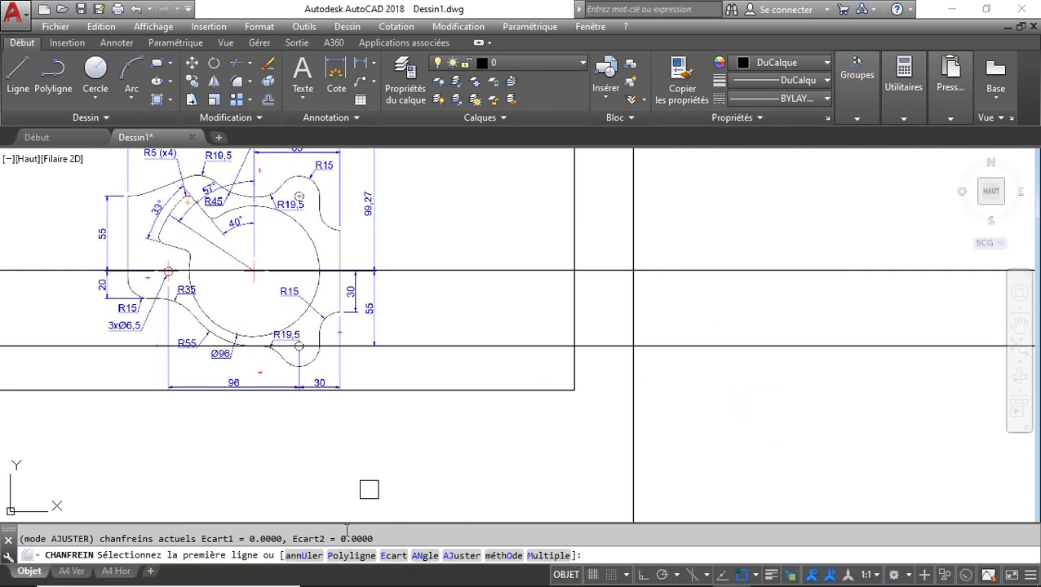
{"action": "key", "text": "ctrl"}
{"action": "key", "text": "ctrl"}
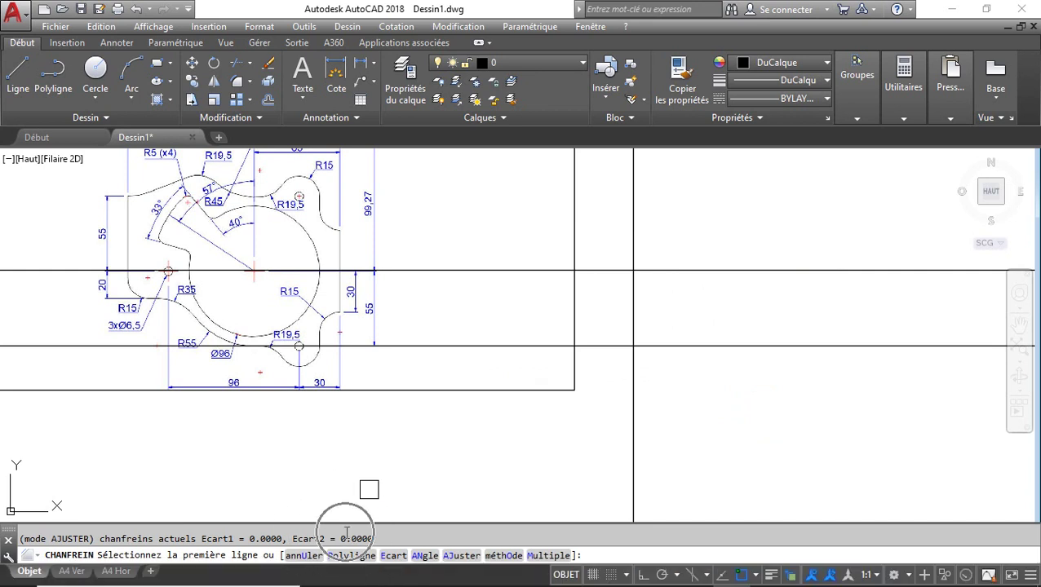
{"action": "left_click", "coordinate": [597, 344]}
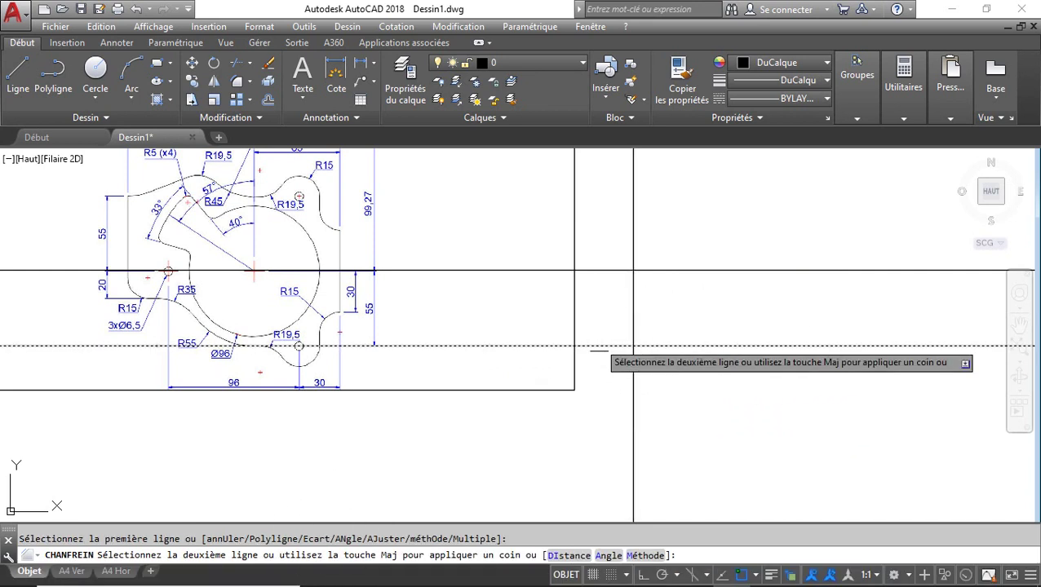
{"action": "left_click", "coordinate": [629, 298]}
{"action": "key", "text": "Return"}
{"action": "left_click", "coordinate": [609, 272]}
{"action": "left_click", "coordinate": [630, 284]}
{"action": "left_click", "coordinate": [599, 280]}
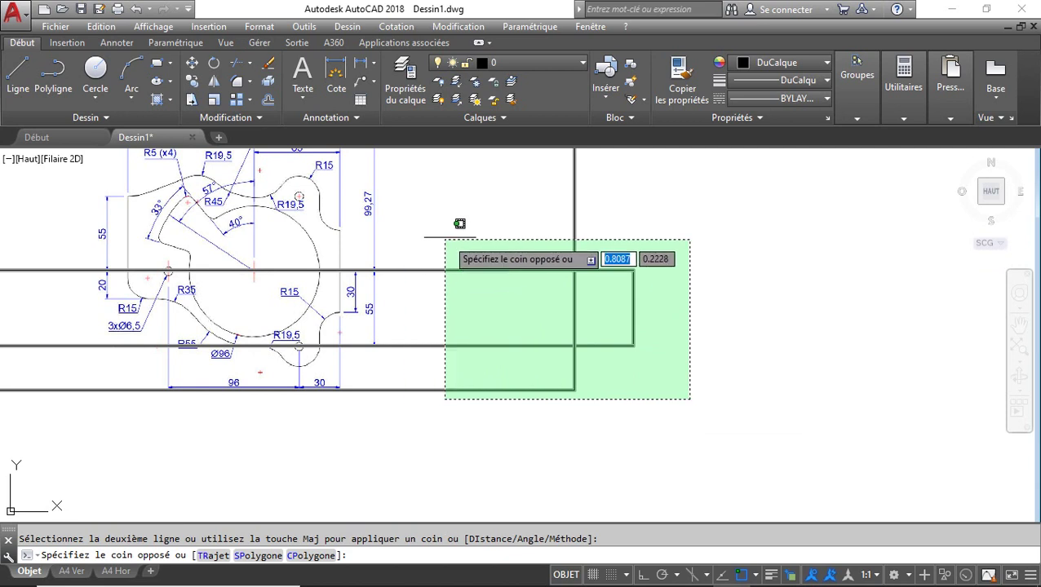
{"action": "left_click", "coordinate": [676, 229]}
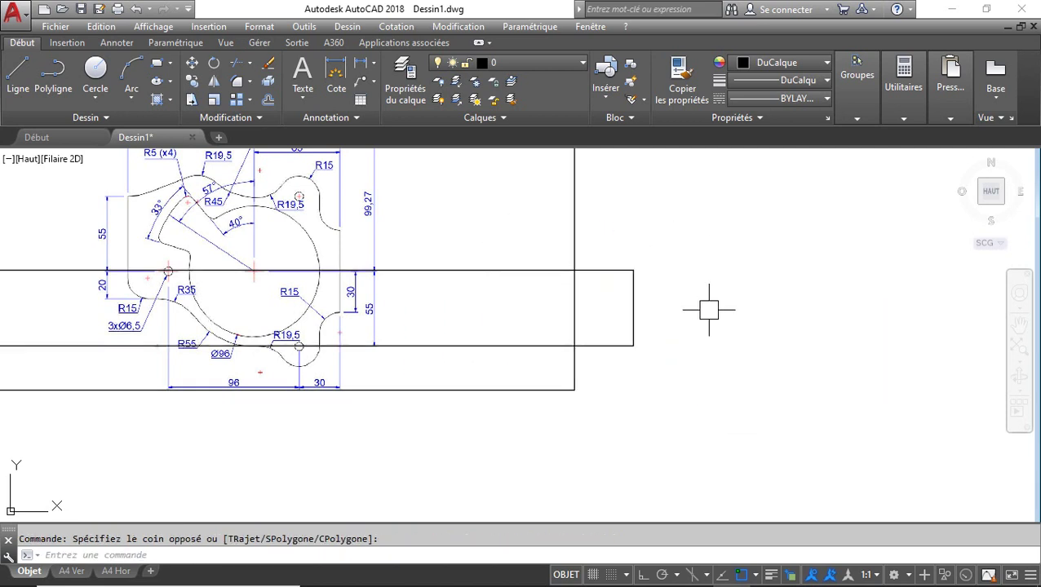
{"action": "left_click", "coordinate": [494, 430]}
{"action": "left_click", "coordinate": [496, 426]}
{"action": "left_click", "coordinate": [491, 432]}
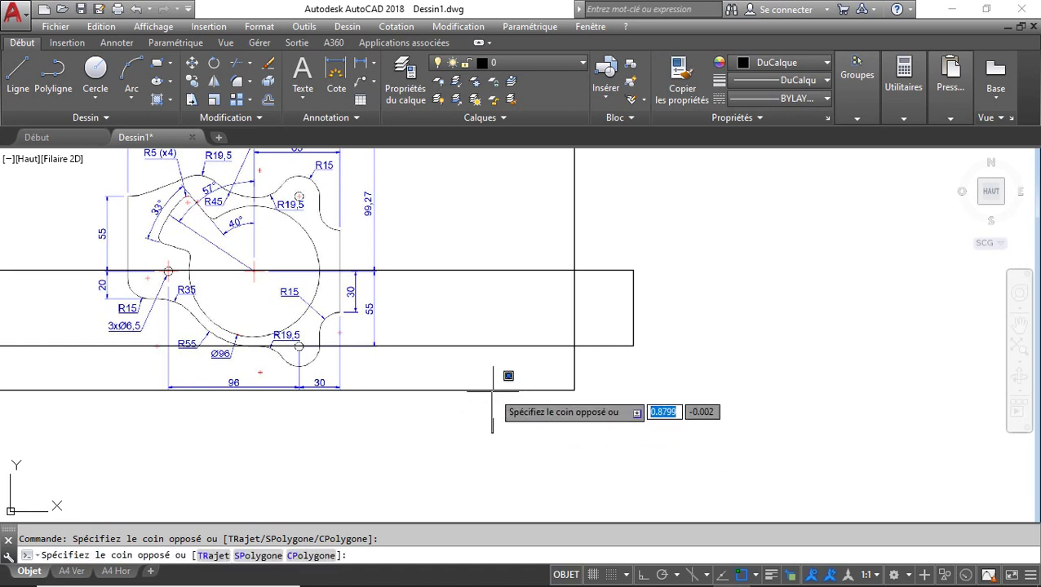
{"action": "left_click", "coordinate": [663, 235]}
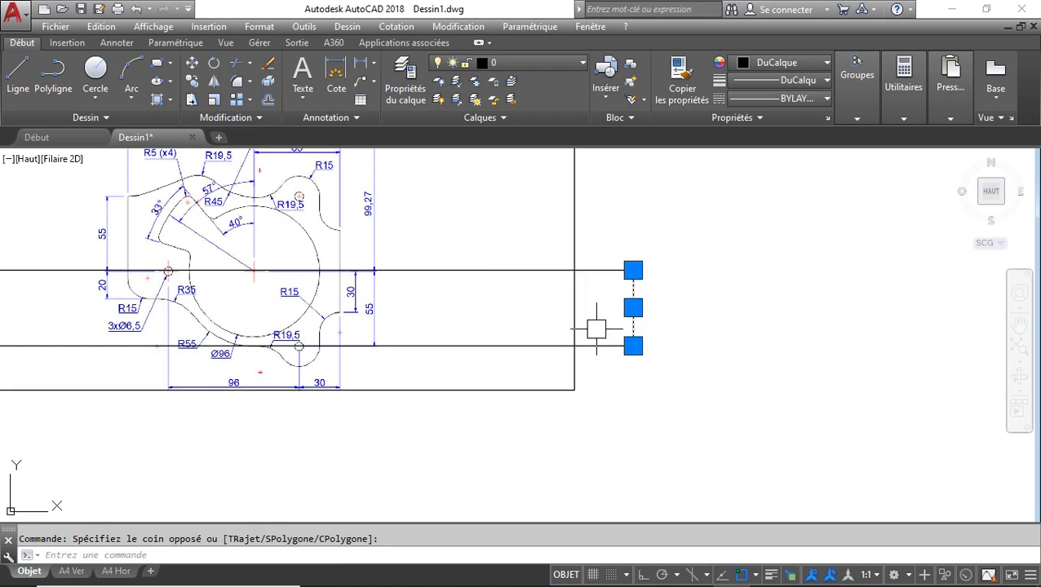
{"action": "key", "text": "Escape"}
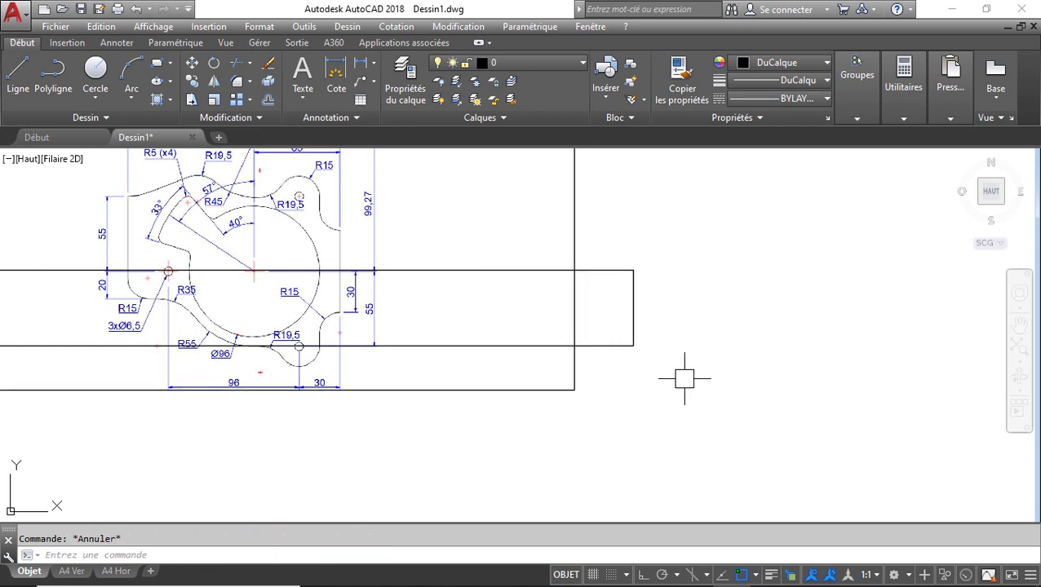
Start scaling (ECHELLE) the image together with the three trimmed construction lines, using their lower corner as the base point
{"action": "left_click", "coordinate": [724, 430]}
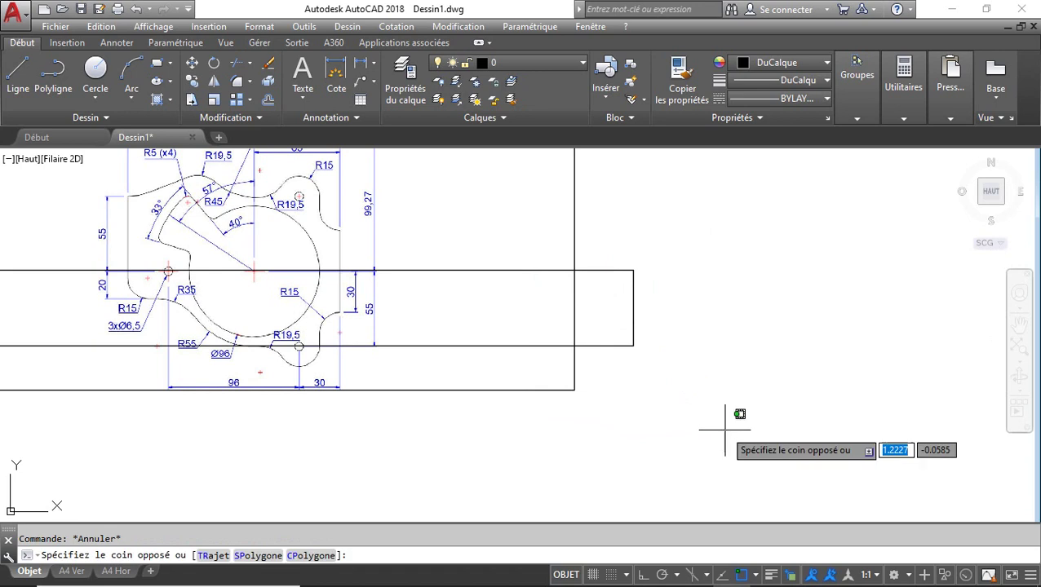
{"action": "left_click", "coordinate": [550, 261]}
{"action": "scroll", "coordinate": [693, 331], "scroll_direction": "down", "scroll_amount": 3}
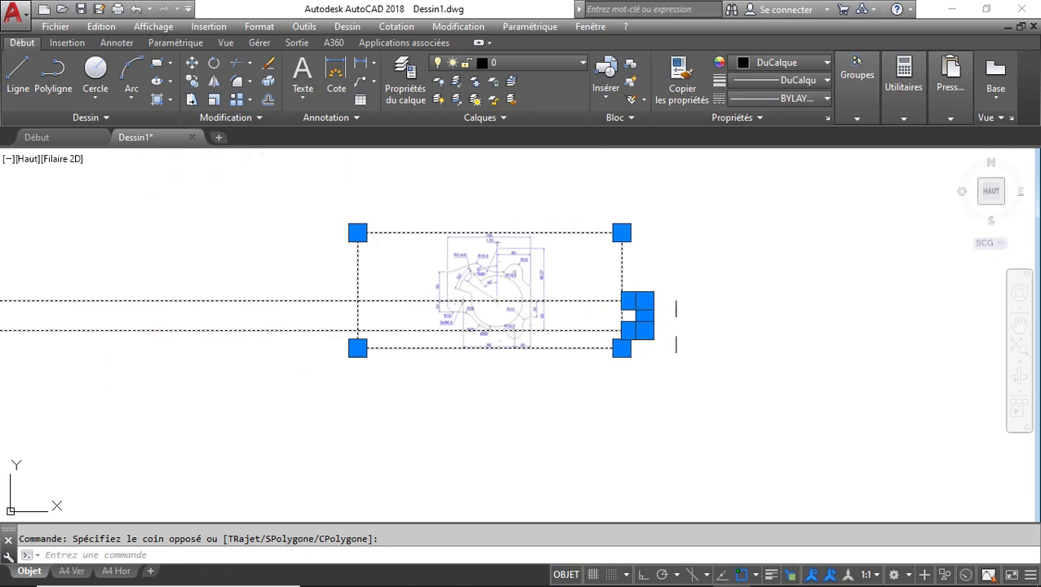
{"action": "scroll", "coordinate": [556, 314], "scroll_direction": "up", "scroll_amount": 2}
{"action": "scroll", "coordinate": [739, 303], "scroll_direction": "up", "scroll_amount": 2}
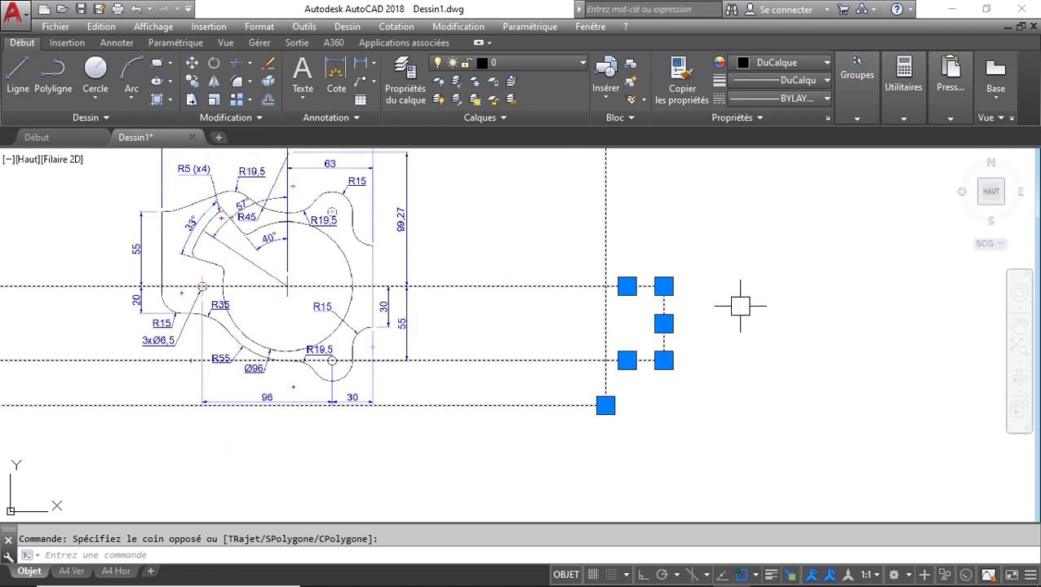
{"action": "type", "text": "EH"}
{"action": "key", "text": "Return"}
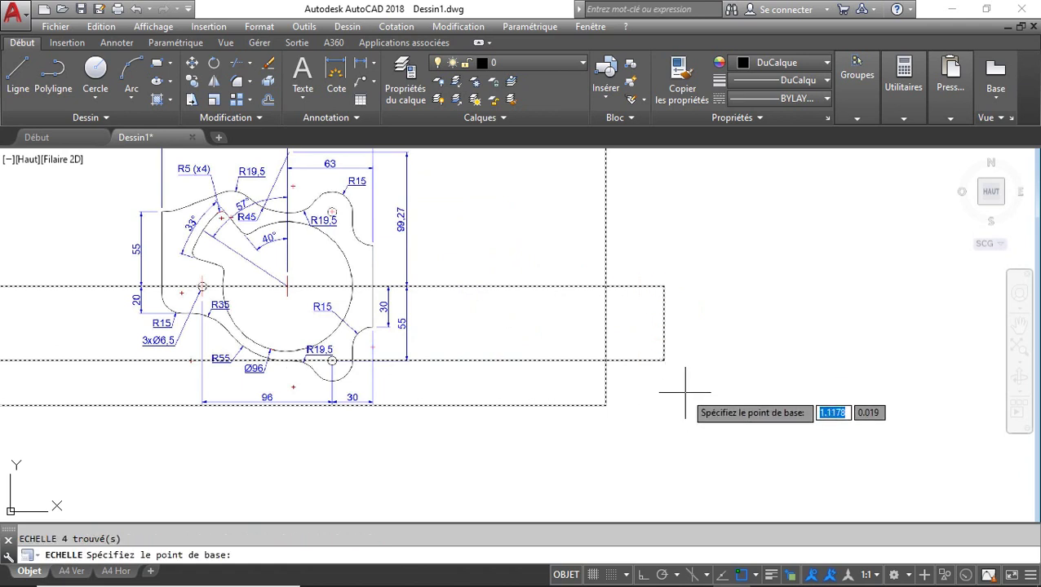
{"action": "scroll", "coordinate": [677, 395], "scroll_direction": "up", "scroll_amount": 2}
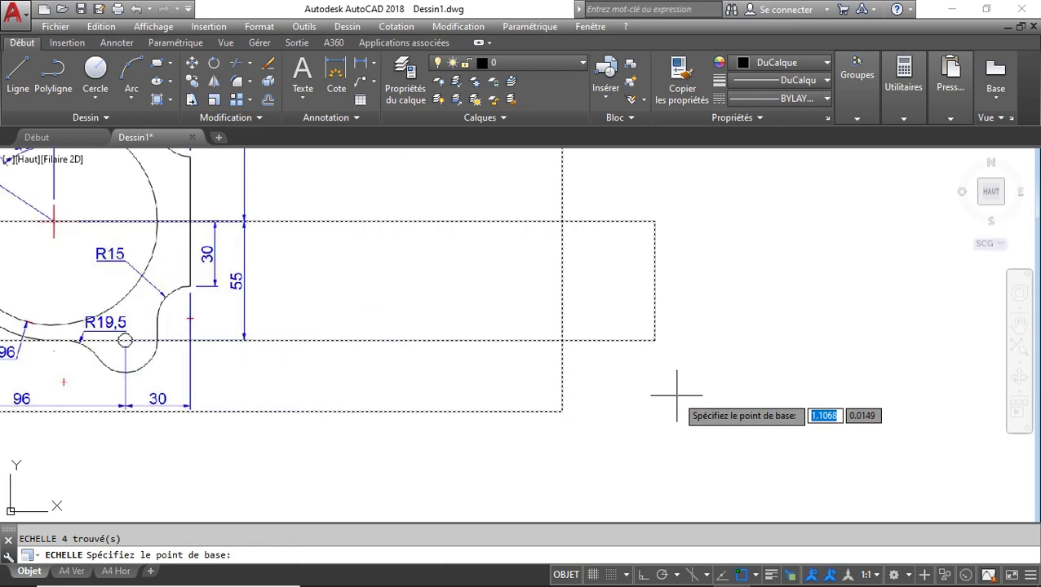
{"action": "left_click", "coordinate": [655, 340]}
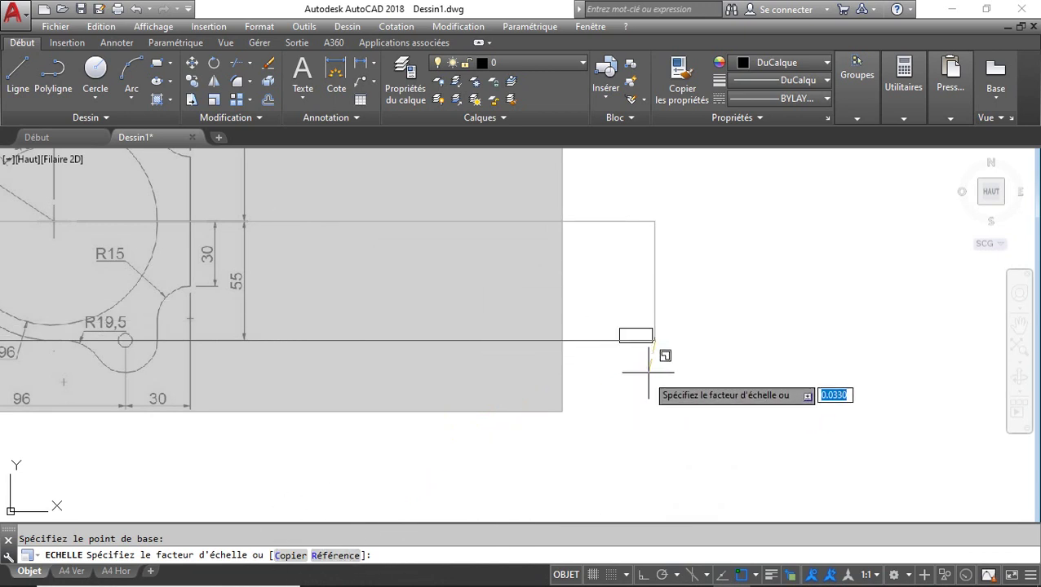
Scale by reference, taking the vertical segment from its lower to its upper end as reference length and 55 as new length
{"action": "type", "text": "r"}
{"action": "key", "text": "Return"}
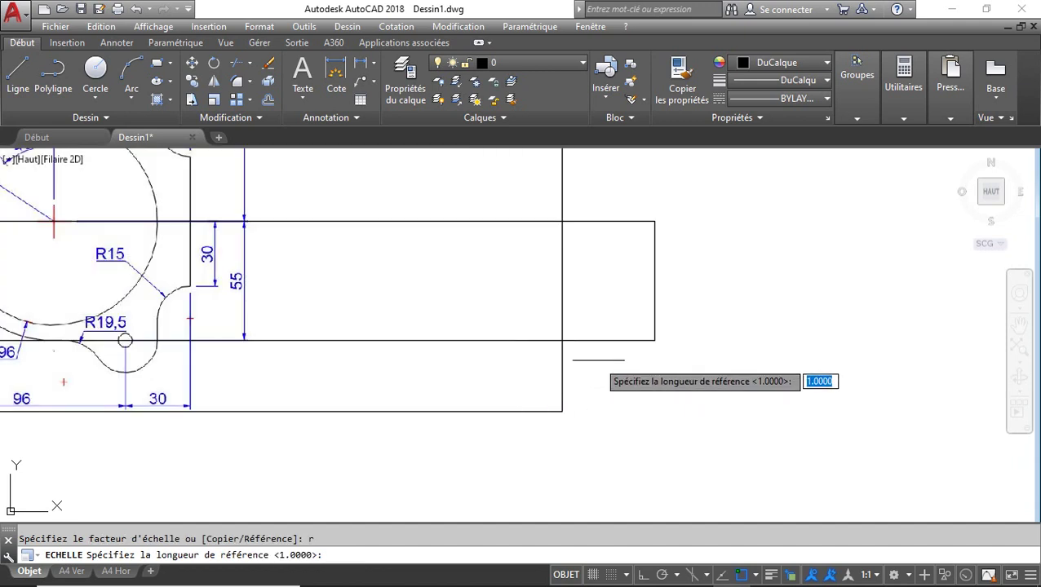
{"action": "left_click", "coordinate": [656, 339]}
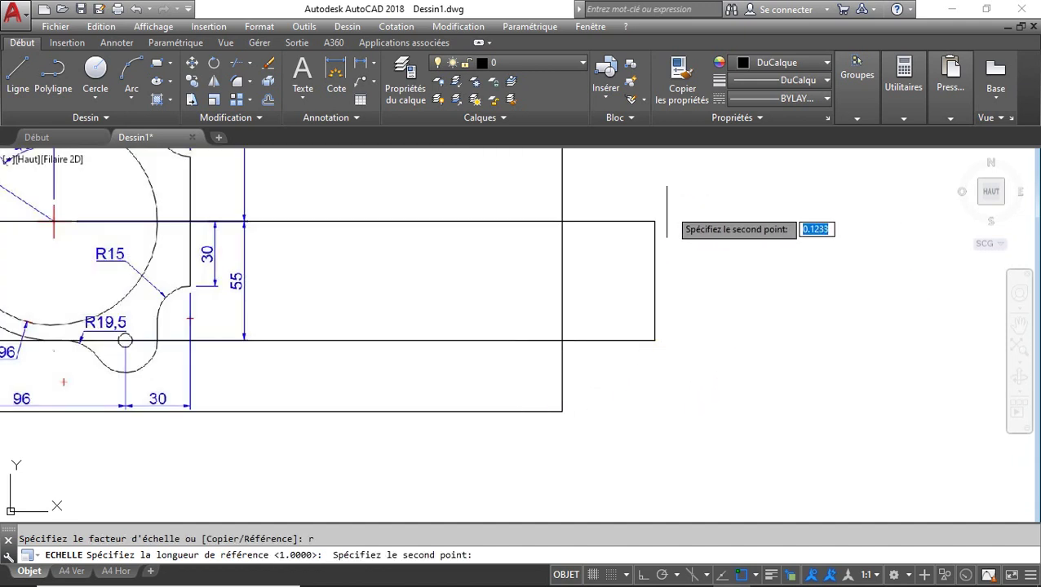
{"action": "left_click", "coordinate": [656, 220]}
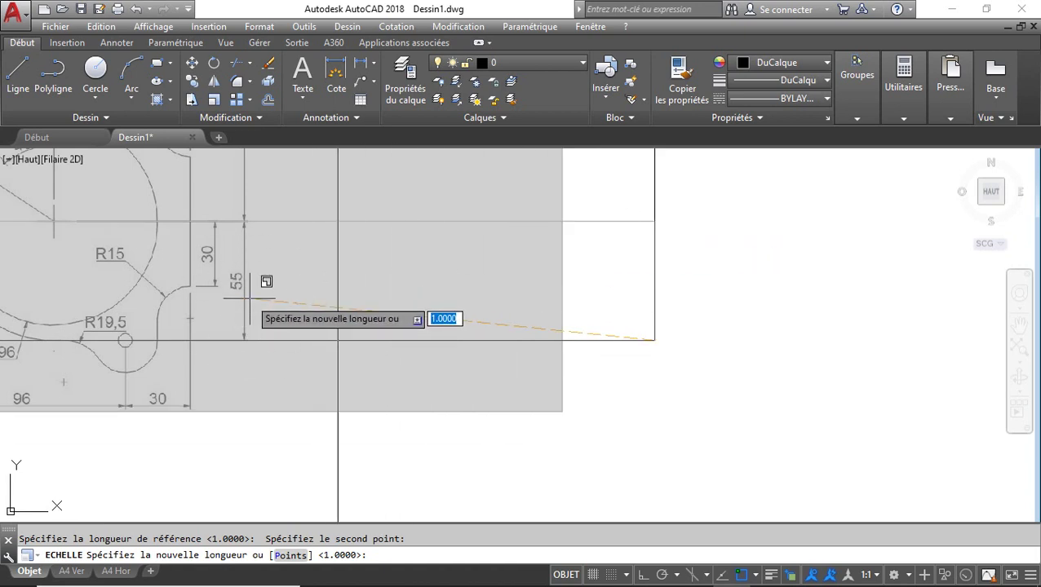
{"action": "type", "text": "55"}
{"action": "key", "text": "Return"}
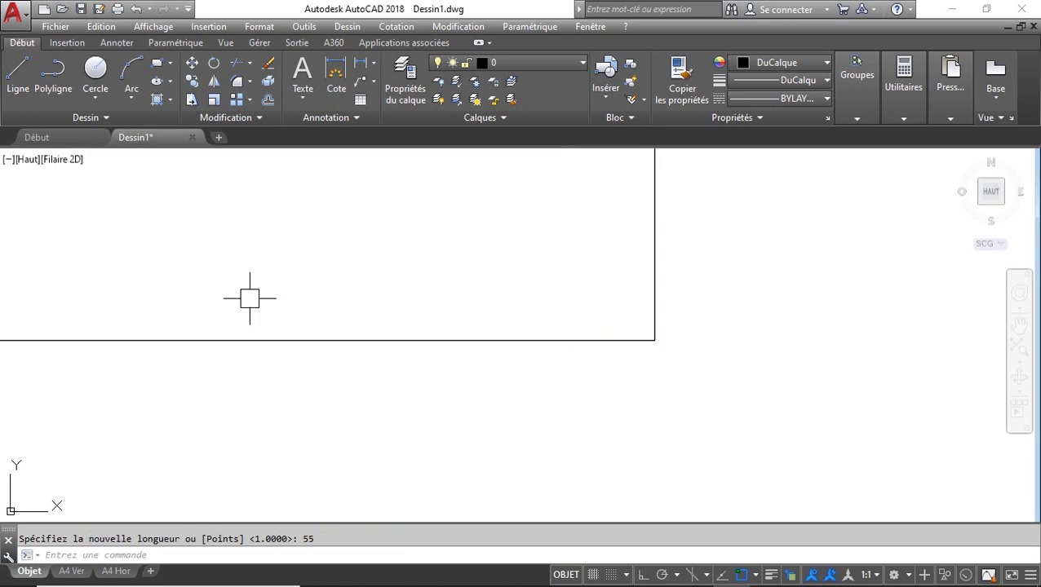
Erase the three construction lines beside the scaled image, keeping the image itself
{"action": "scroll", "coordinate": [532, 356], "scroll_direction": "down", "scroll_amount": 5}
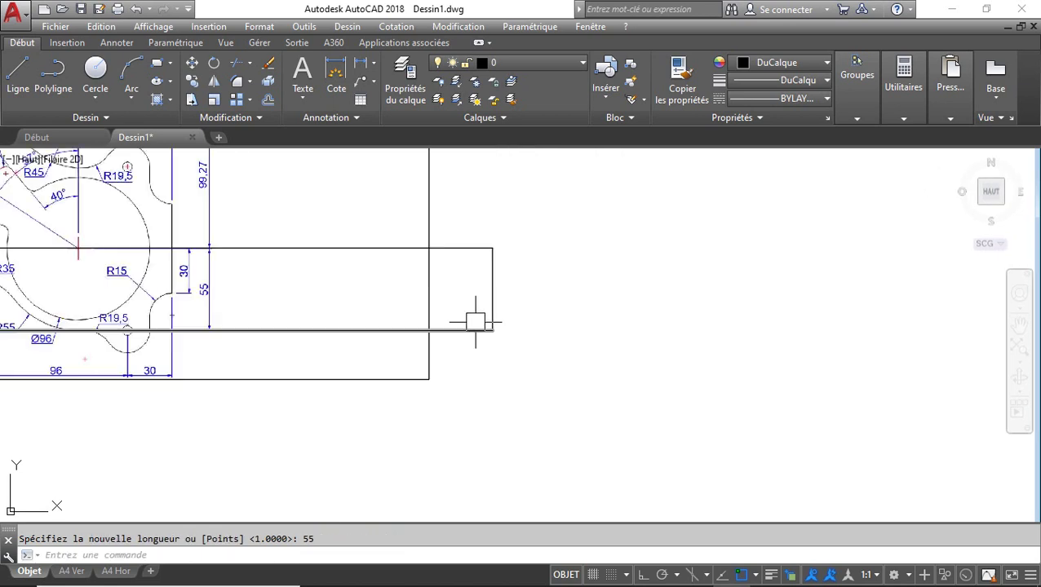
{"action": "left_click", "coordinate": [744, 381]}
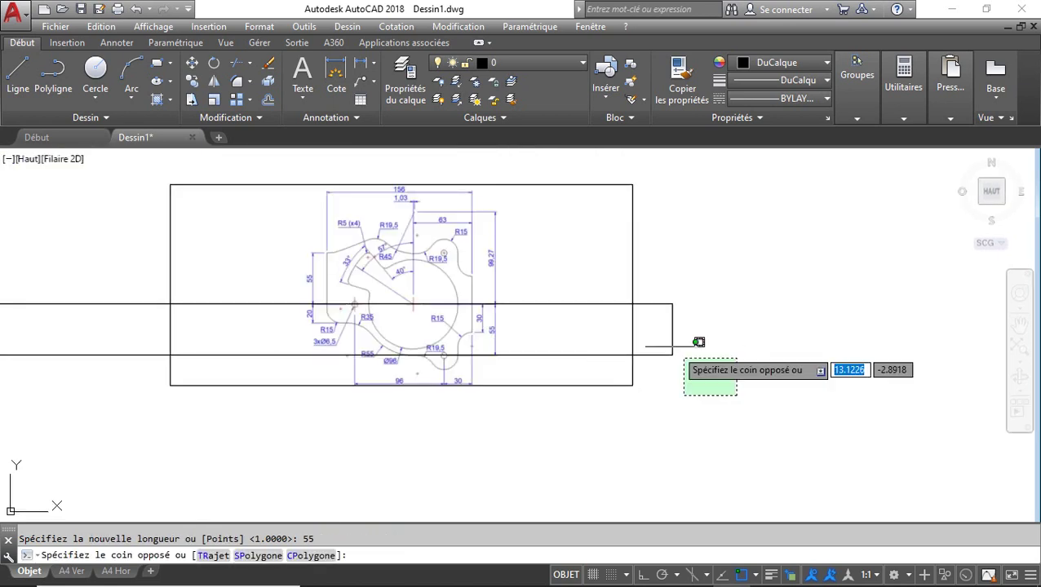
{"action": "left_click", "coordinate": [657, 239]}
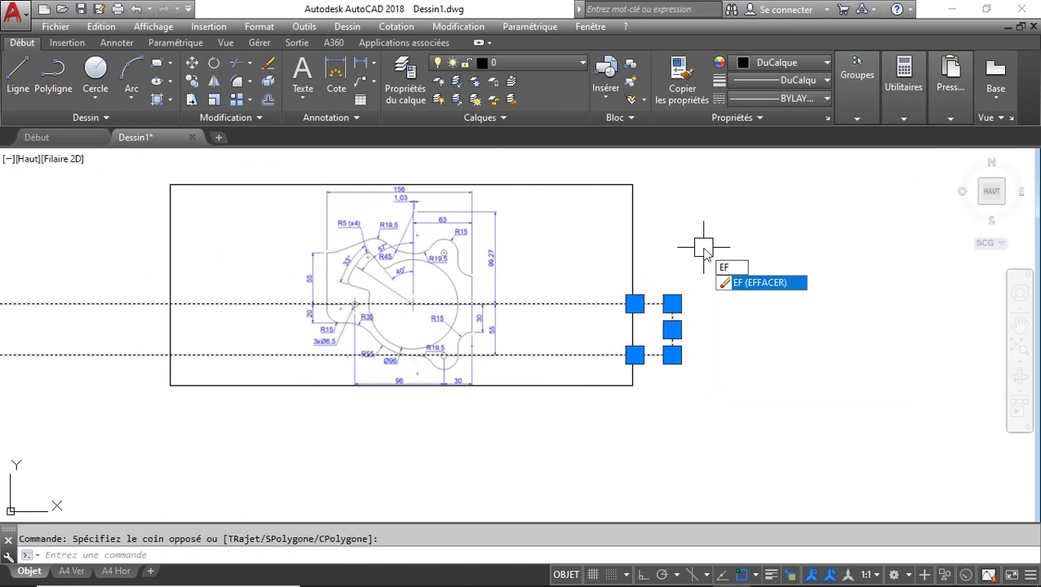
{"action": "key", "text": "Return"}
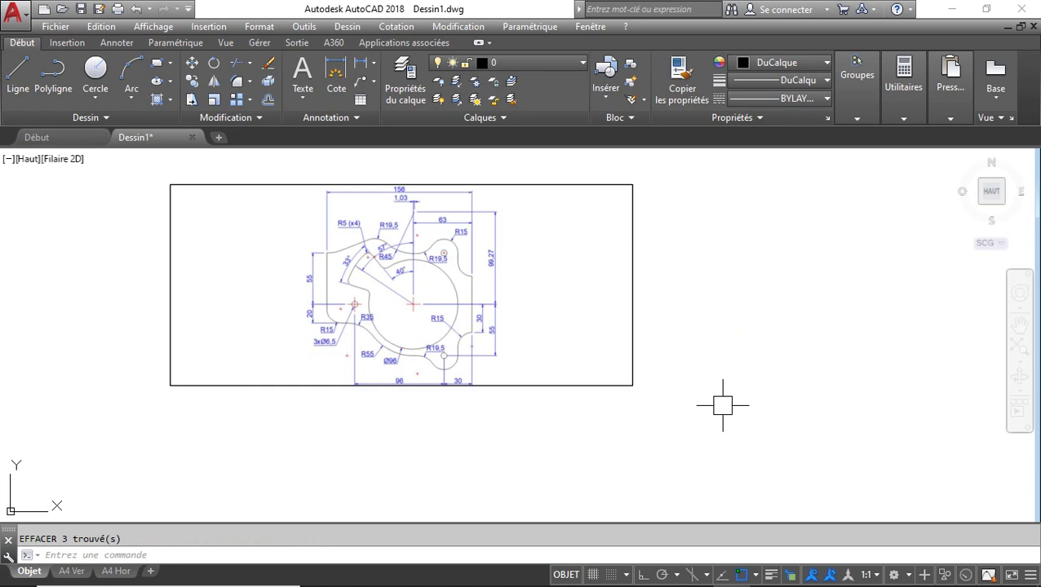
Turn on object snap tracking
{"action": "key", "text": "F11"}
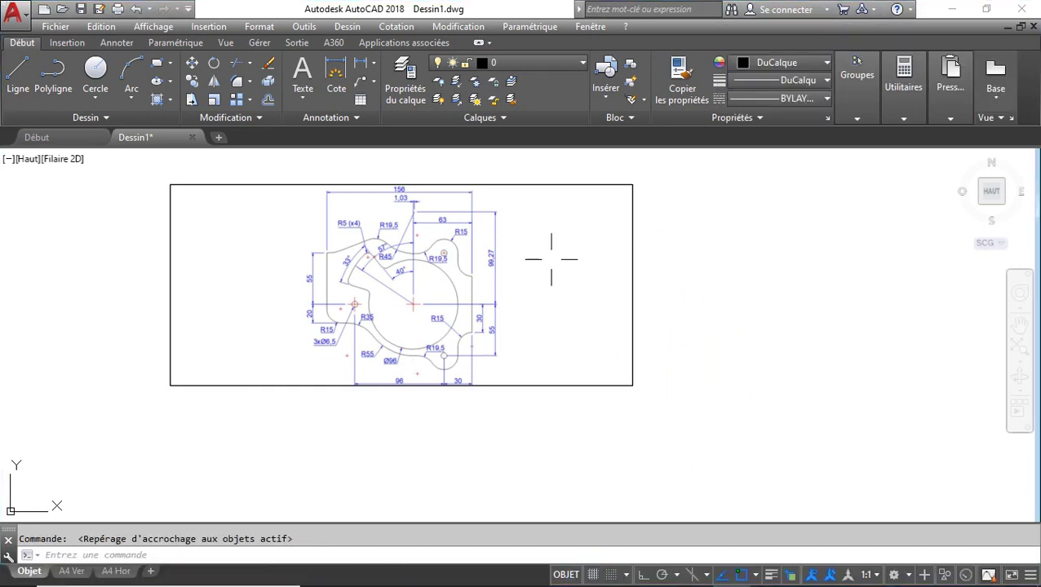
{"action": "scroll", "coordinate": [485, 280], "scroll_direction": "up", "scroll_amount": 2}
{"action": "scroll", "coordinate": [481, 300], "scroll_direction": "up", "scroll_amount": 1}
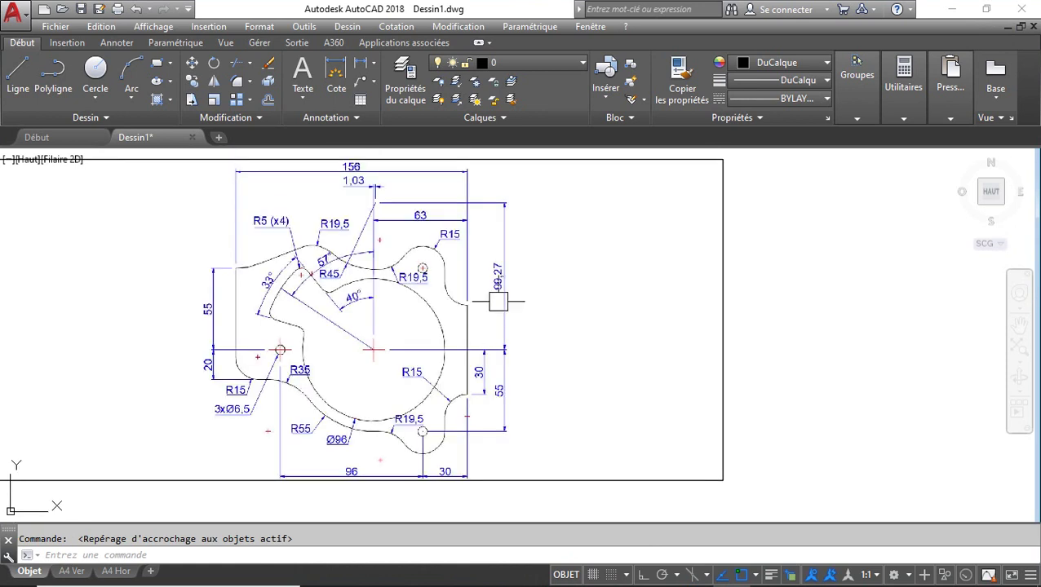
{"action": "scroll", "coordinate": [499, 290], "scroll_direction": "up", "scroll_amount": 1}
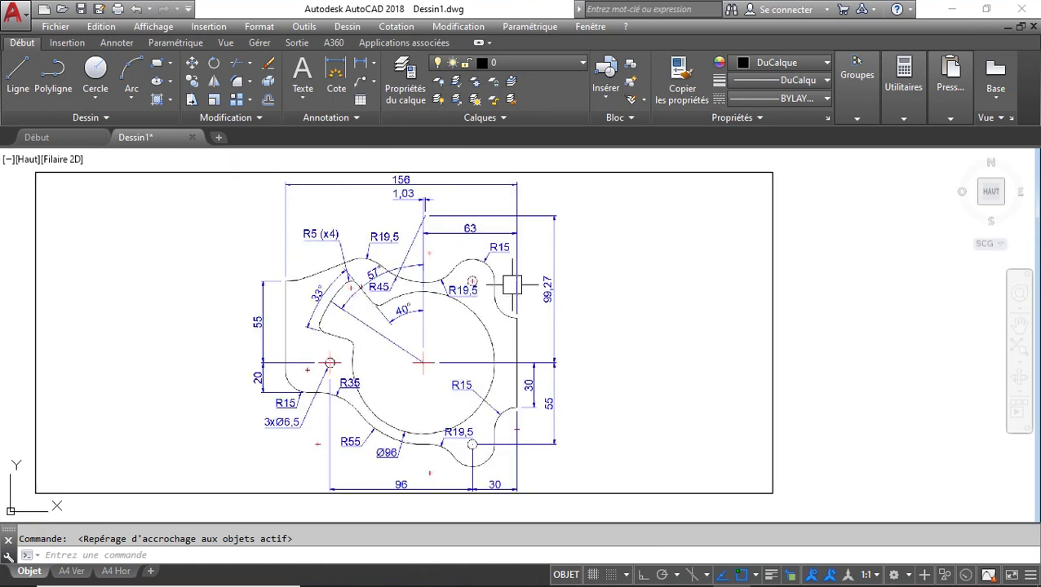
{"action": "left_click", "coordinate": [571, 173]}
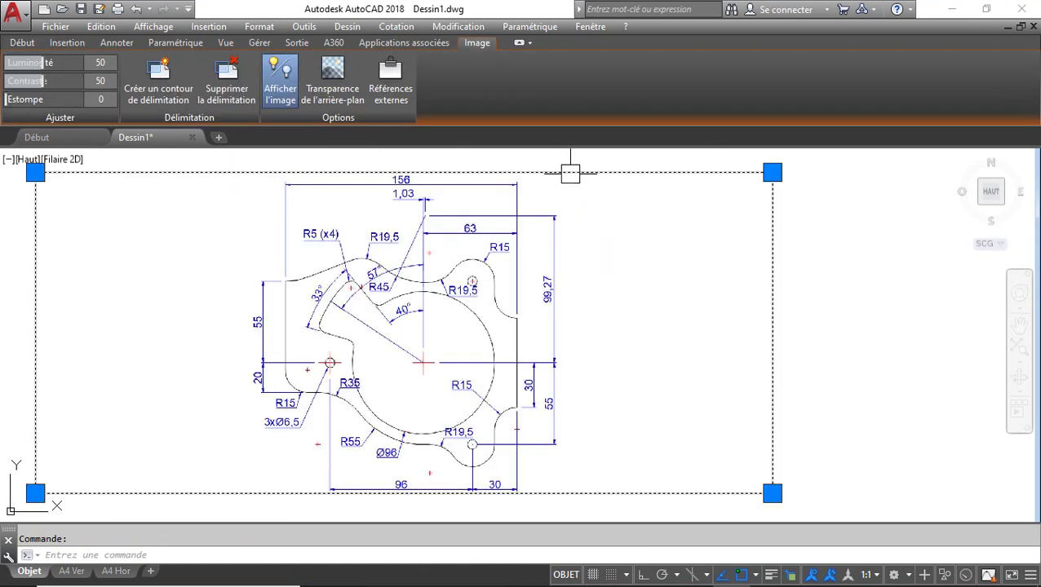
{"action": "scroll", "coordinate": [575, 232], "scroll_direction": "down", "scroll_amount": 2}
{"action": "key", "text": "Escape"}
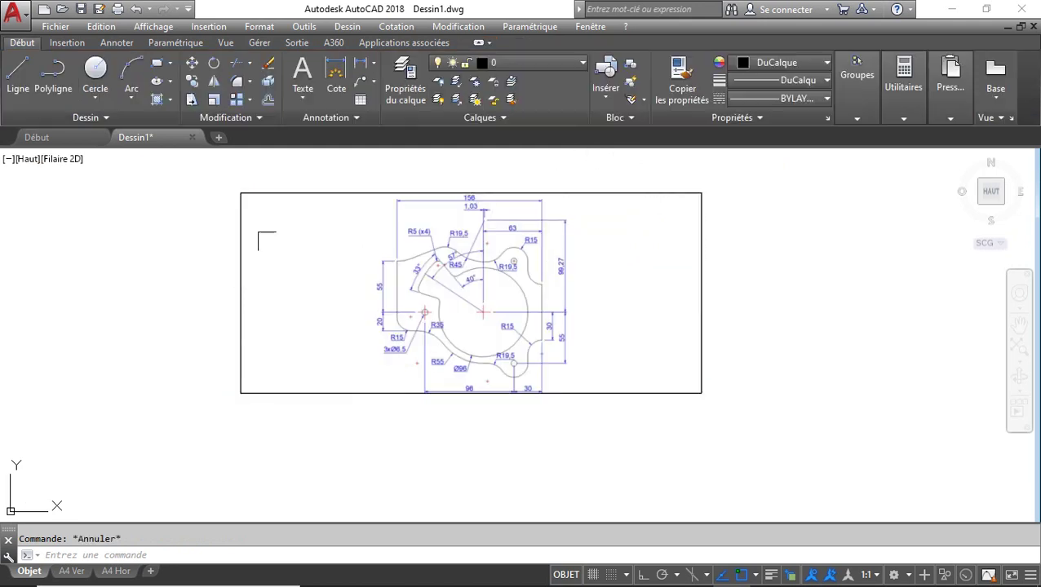
{"action": "left_click", "coordinate": [147, 173]}
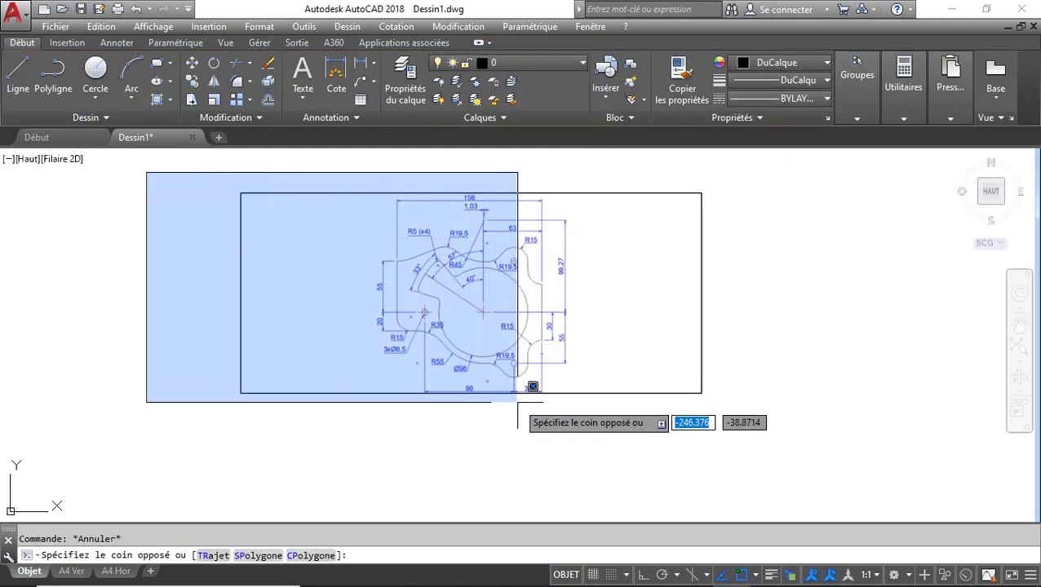
{"action": "left_click", "coordinate": [620, 437]}
{"action": "left_click", "coordinate": [155, 446]}
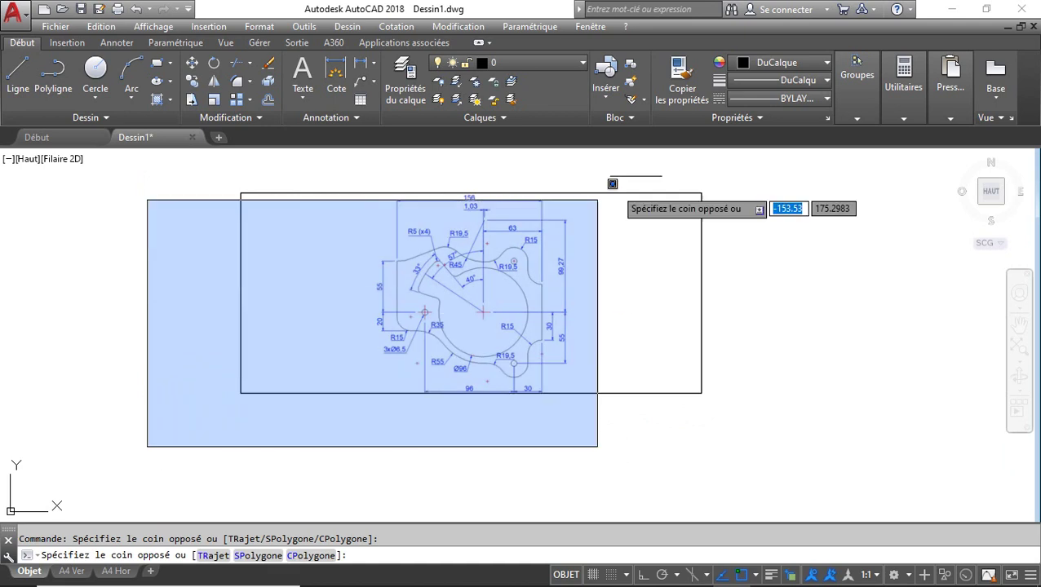
{"action": "left_click", "coordinate": [812, 145]}
{"action": "key", "text": "Escape"}
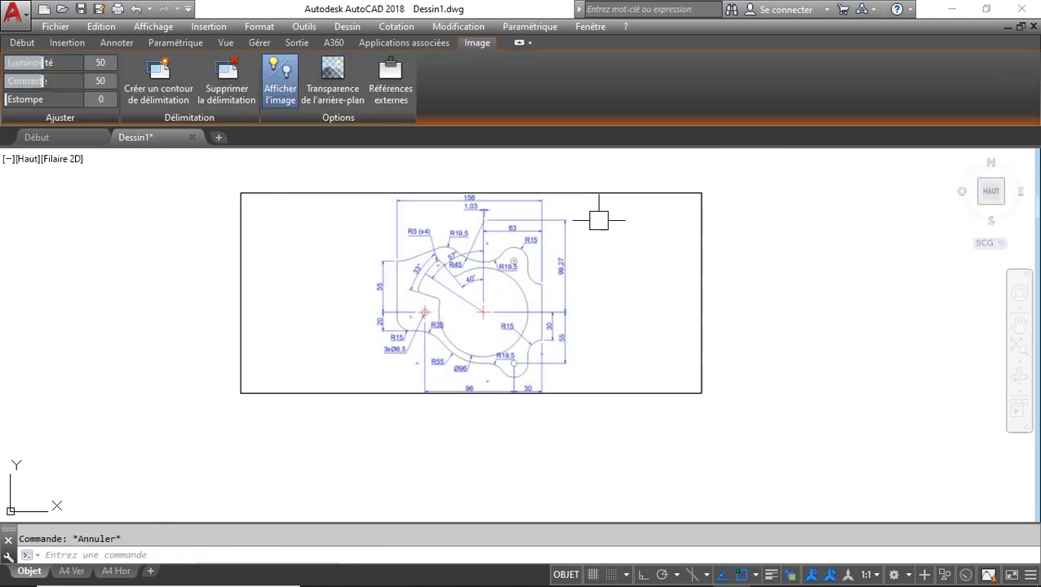
{"action": "left_click", "coordinate": [562, 192]}
{"action": "key", "text": "Escape"}
{"action": "left_click", "coordinate": [599, 234]}
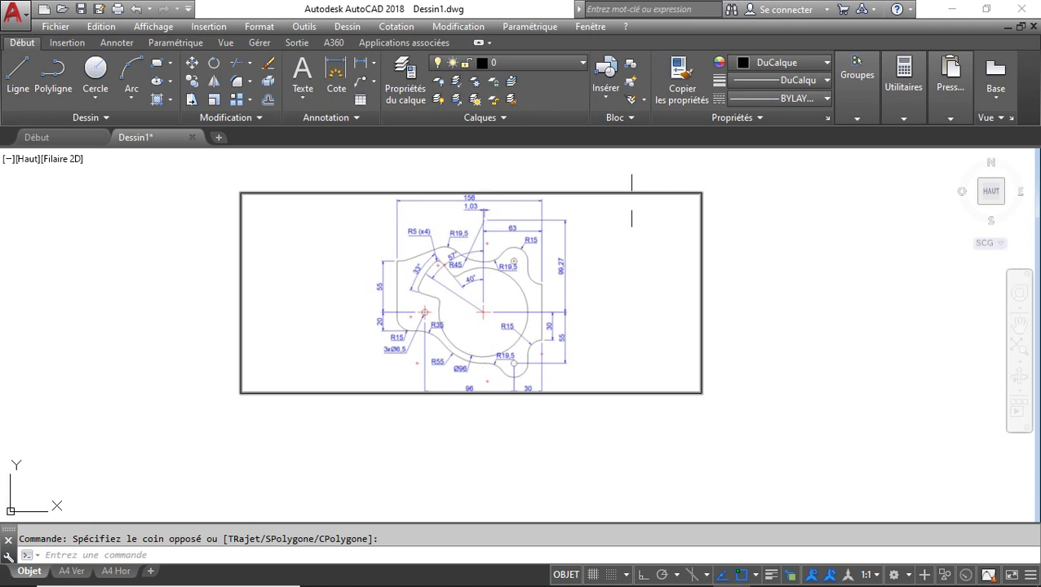
Clip the reference image with a rectangular boundary around the dimensioned part, cutting off the blank margins on both sides
{"action": "left_click", "coordinate": [578, 186]}
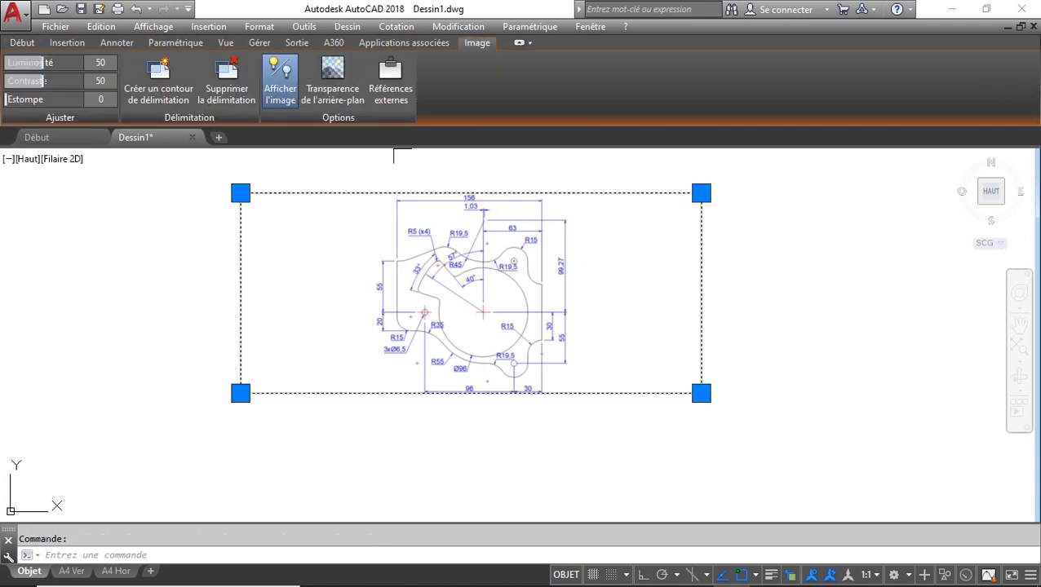
{"action": "left_click", "coordinate": [161, 79]}
{"action": "scroll", "coordinate": [416, 173], "scroll_direction": "up", "scroll_amount": 2}
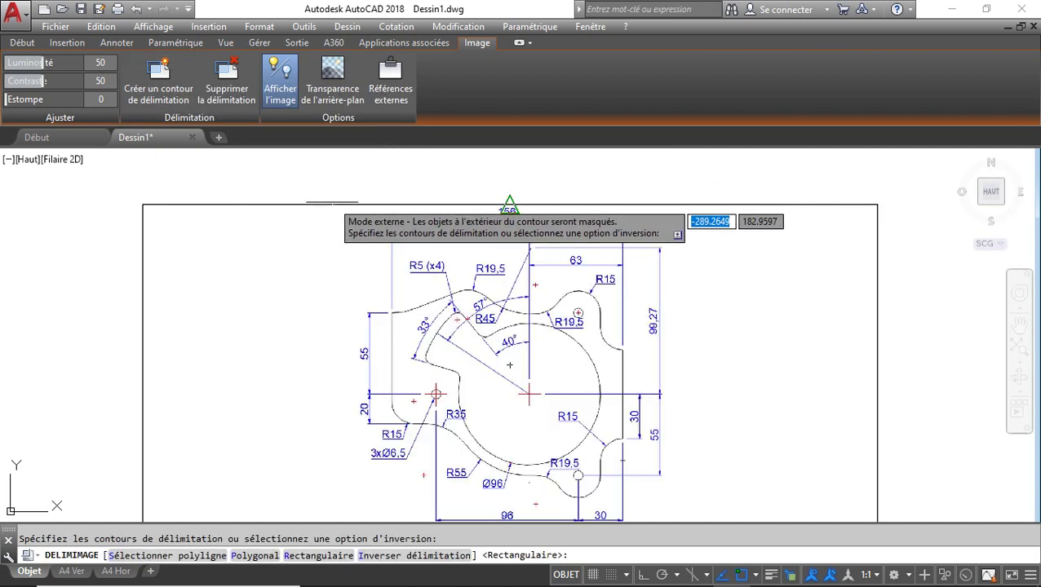
{"action": "left_click", "coordinate": [328, 176]}
{"action": "scroll", "coordinate": [469, 317], "scroll_direction": "down", "scroll_amount": 2}
{"action": "middle_click_drag", "start_coordinate": [468, 314], "coordinate": [463, 287]}
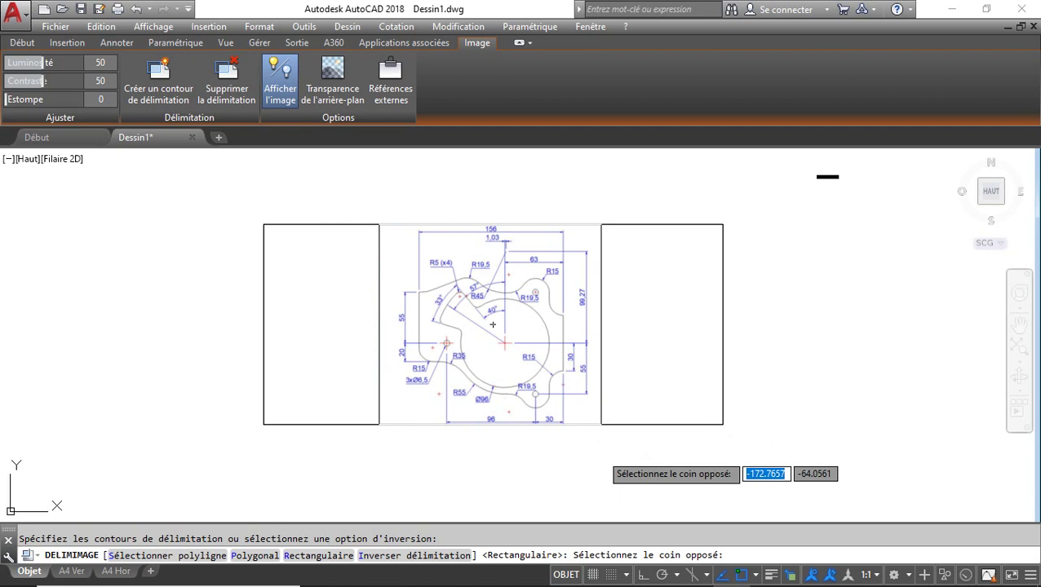
{"action": "left_click", "coordinate": [600, 454]}
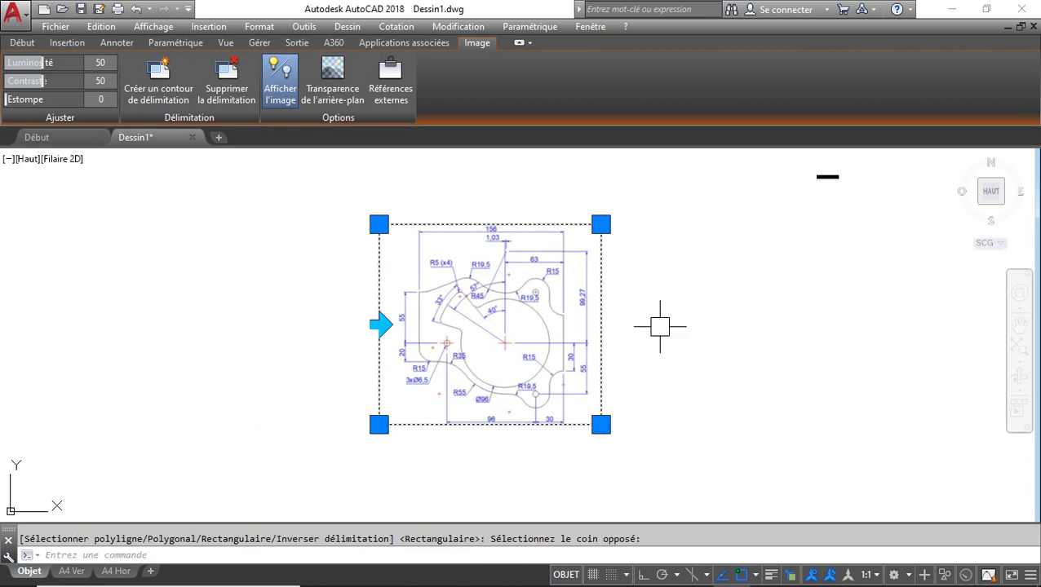
{"action": "key", "text": "Escape"}
Draw a horizontal construction line (DROITE, Hor) level with the centre of the Ø96 bore in the reference image
{"action": "scroll", "coordinate": [653, 302], "scroll_direction": "up", "scroll_amount": 2}
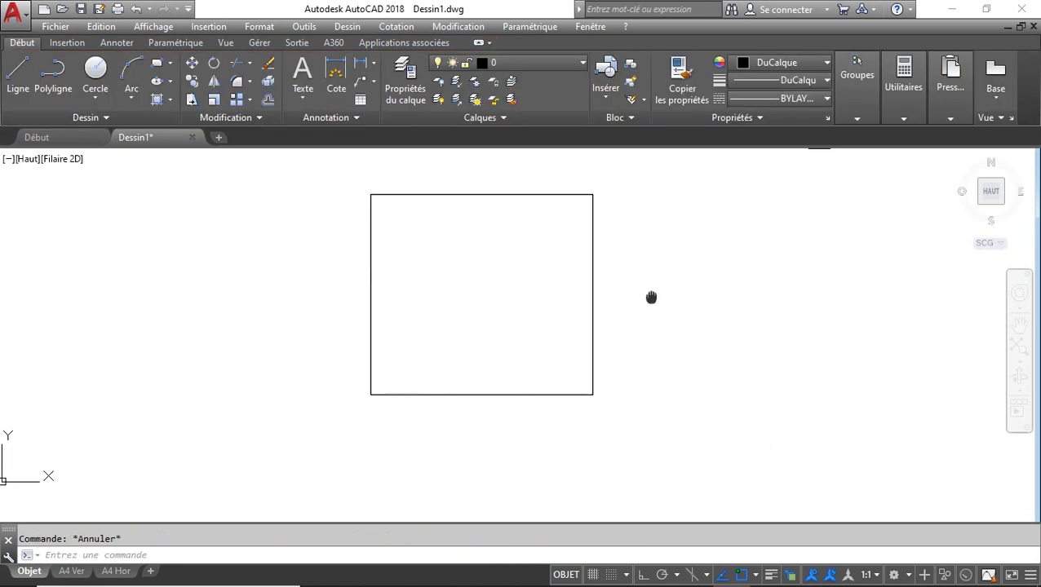
{"action": "scroll", "coordinate": [645, 306], "scroll_direction": "up", "scroll_amount": 3}
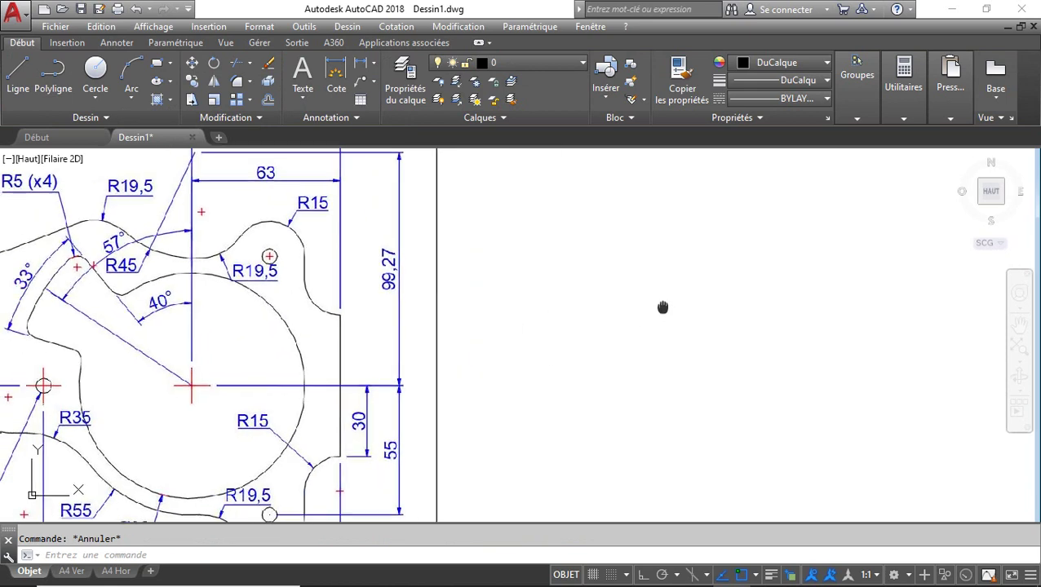
{"action": "scroll", "coordinate": [626, 299], "scroll_direction": "down", "scroll_amount": 3}
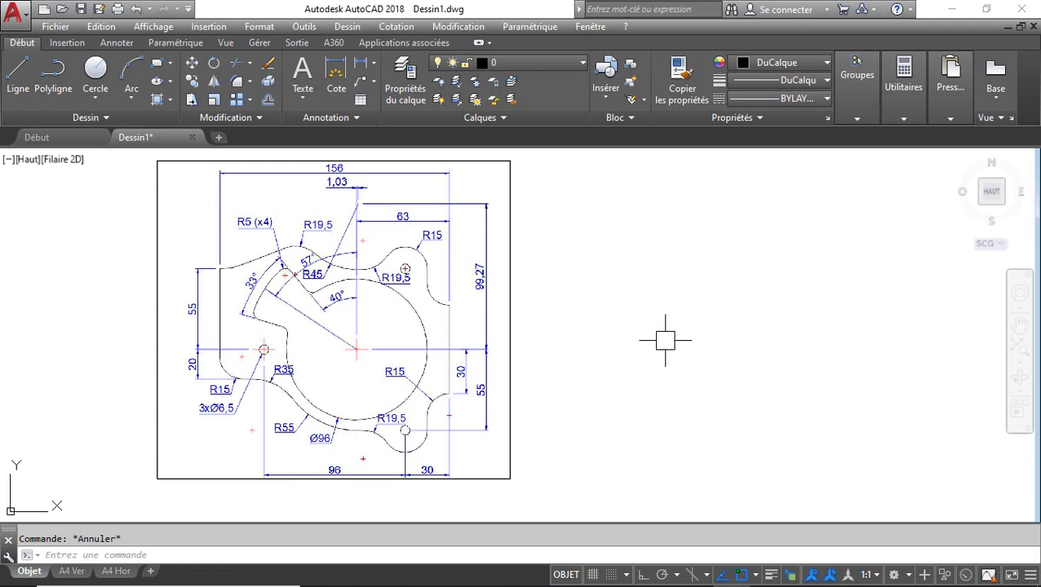
{"action": "type", "text": "o"}
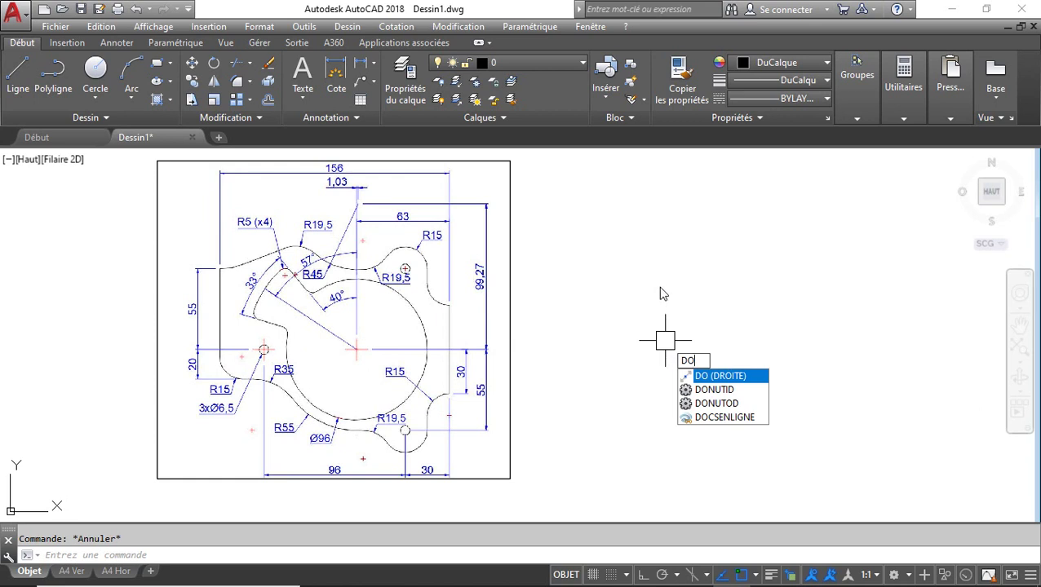
{"action": "key", "text": "Return"}
{"action": "type", "text": "h"}
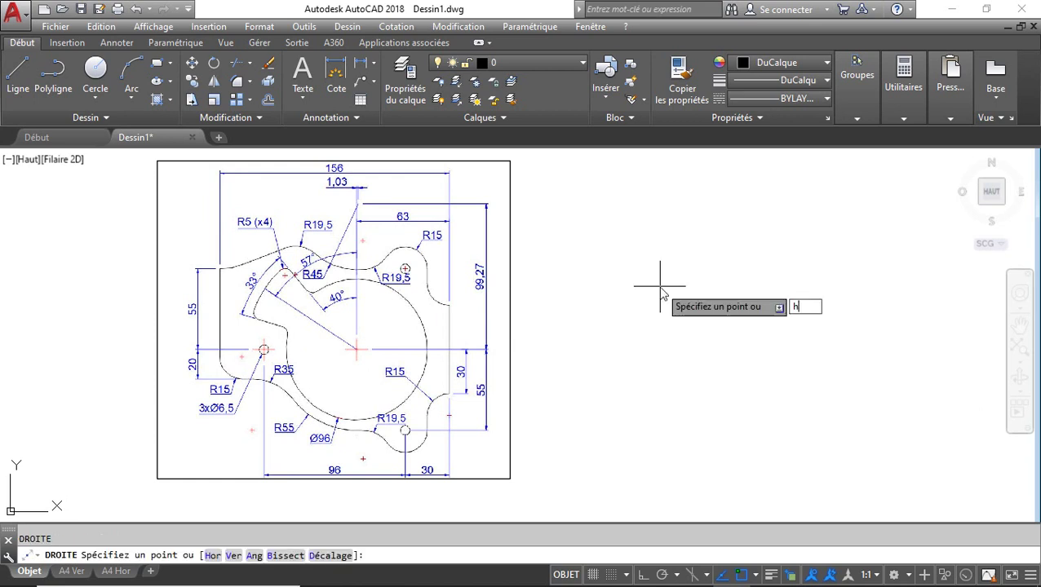
{"action": "key", "text": "Return"}
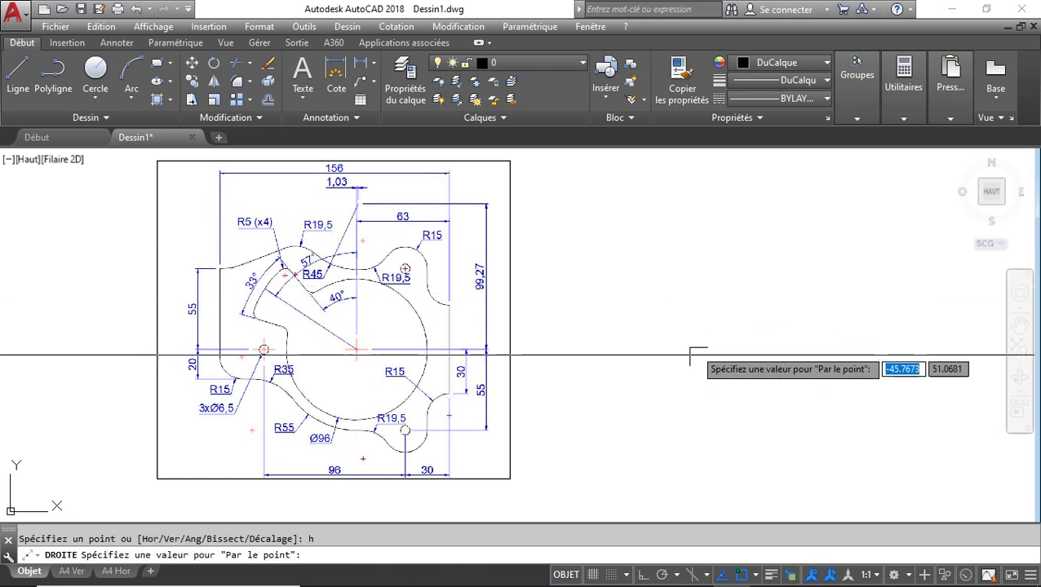
{"action": "left_click", "coordinate": [783, 351]}
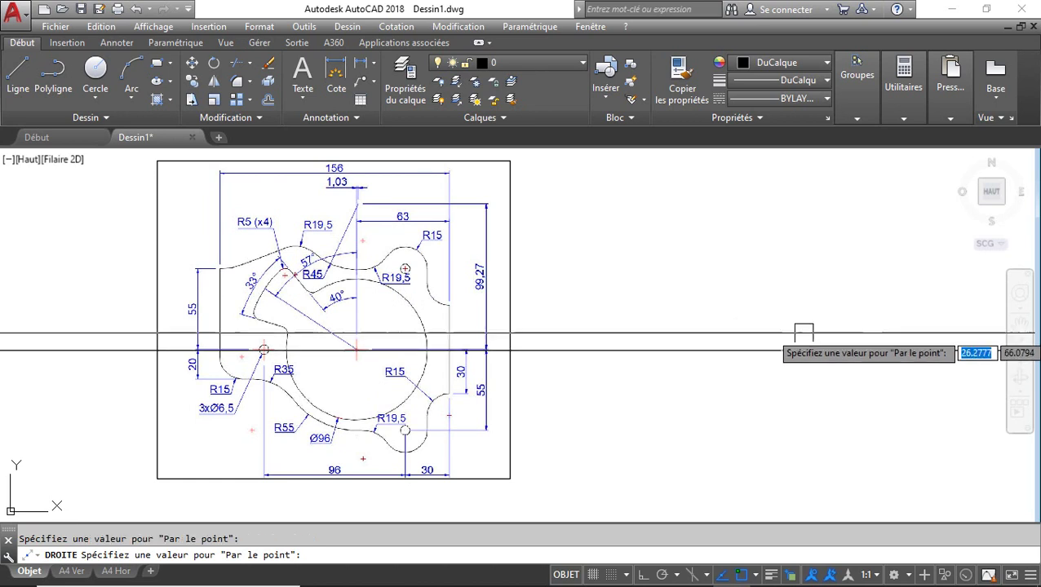
{"action": "key", "text": "Return"}
{"action": "middle_click_drag", "start_coordinate": [795, 310], "coordinate": [714, 317]}
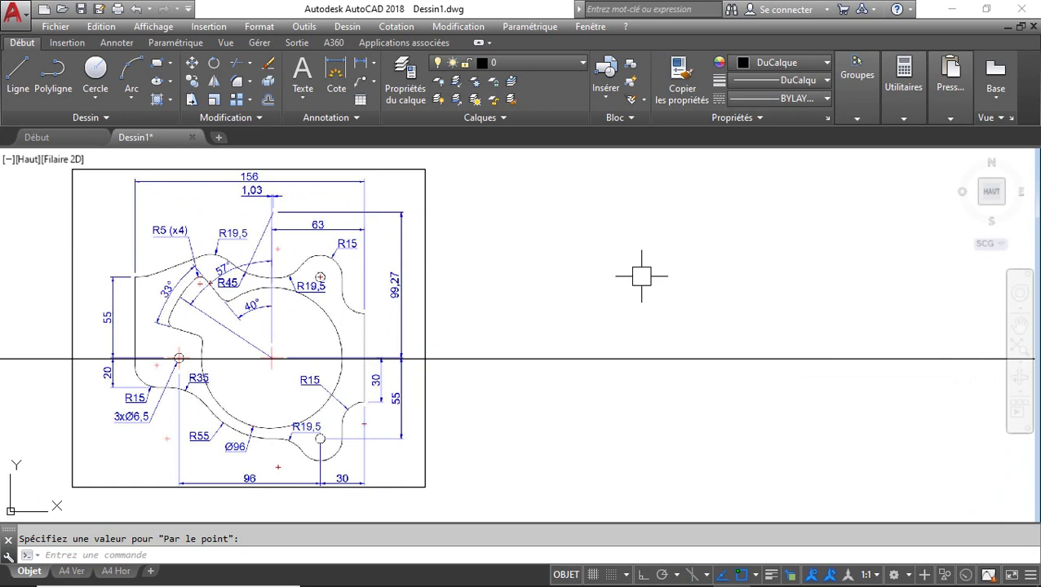
Draw a vertical construction line (DROITE, Ver) crossing the horizontal one in the empty area beside the image
{"action": "key", "text": "Return"}
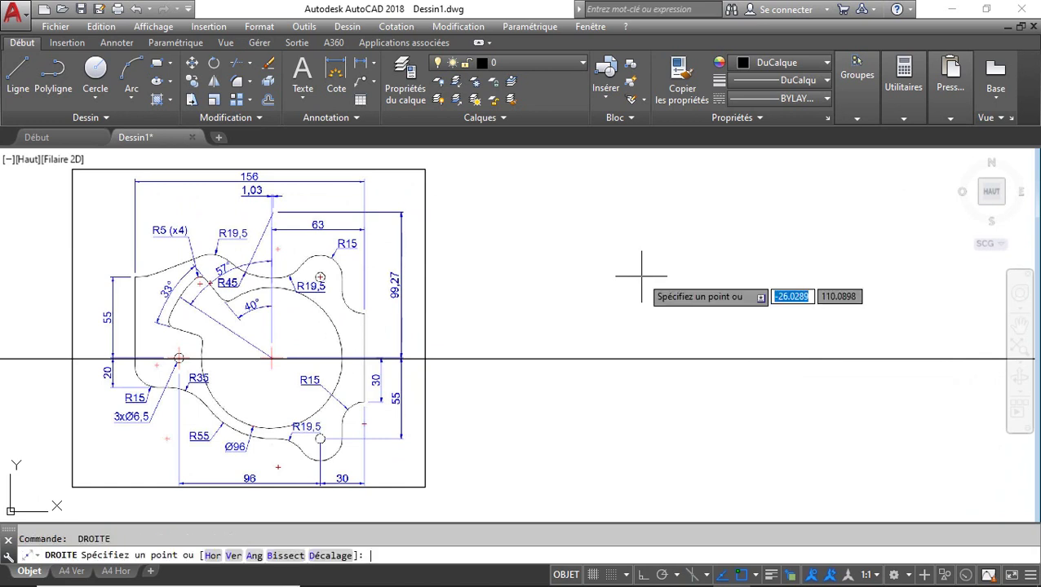
{"action": "type", "text": "v"}
{"action": "key", "text": "Return"}
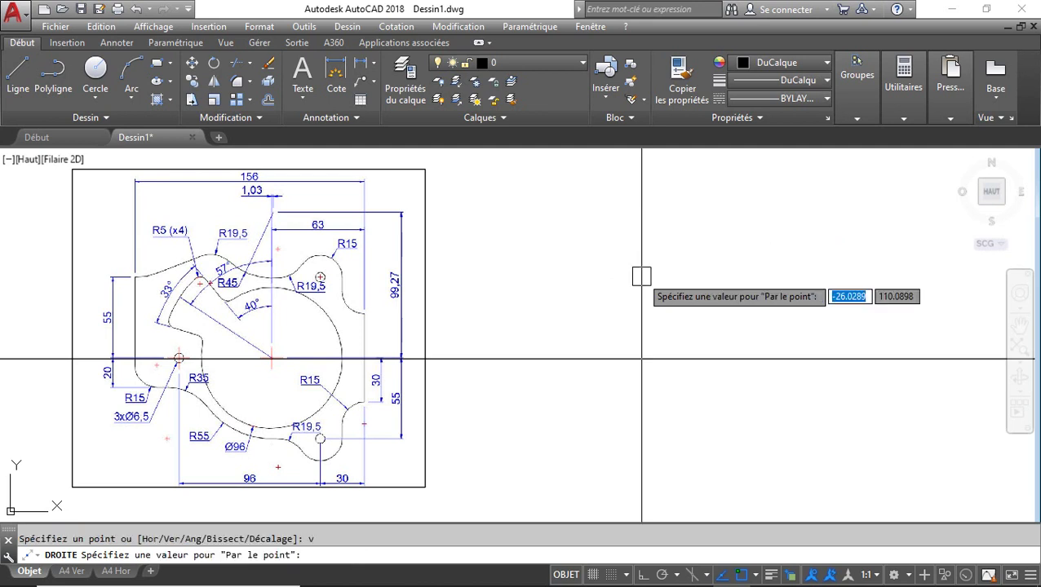
{"action": "left_click", "coordinate": [727, 356]}
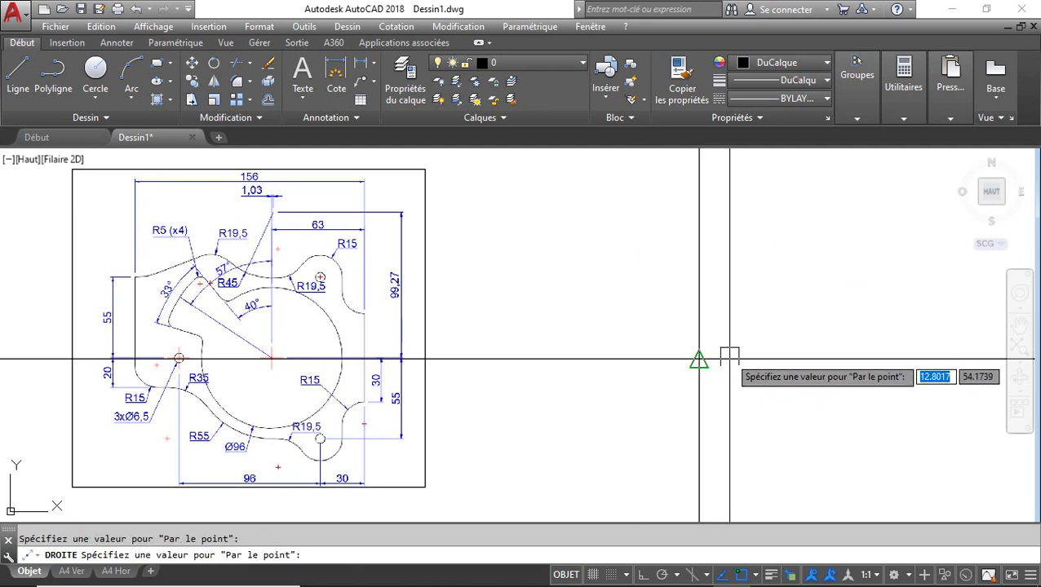
{"action": "key", "text": "Return"}
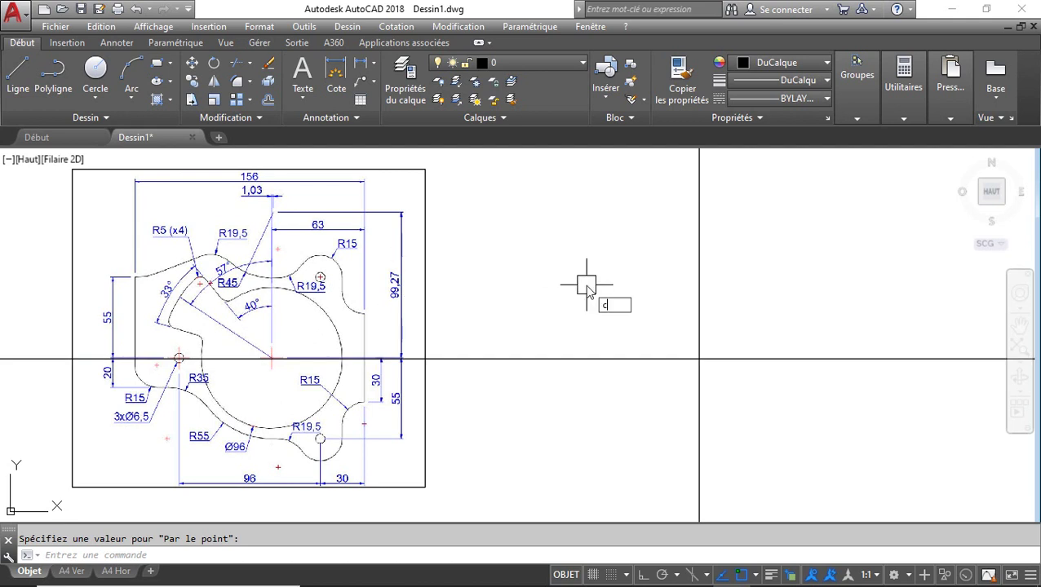
Draw a circle centred on the intersection of the two construction lines, with radius 96/2
{"action": "key", "text": "Return"}
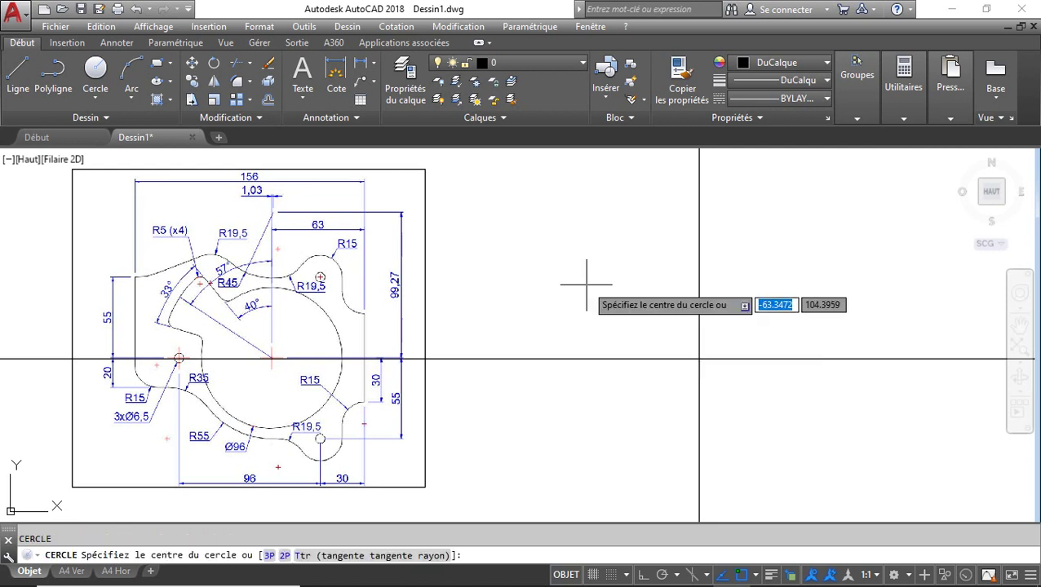
{"action": "left_click", "coordinate": [700, 359]}
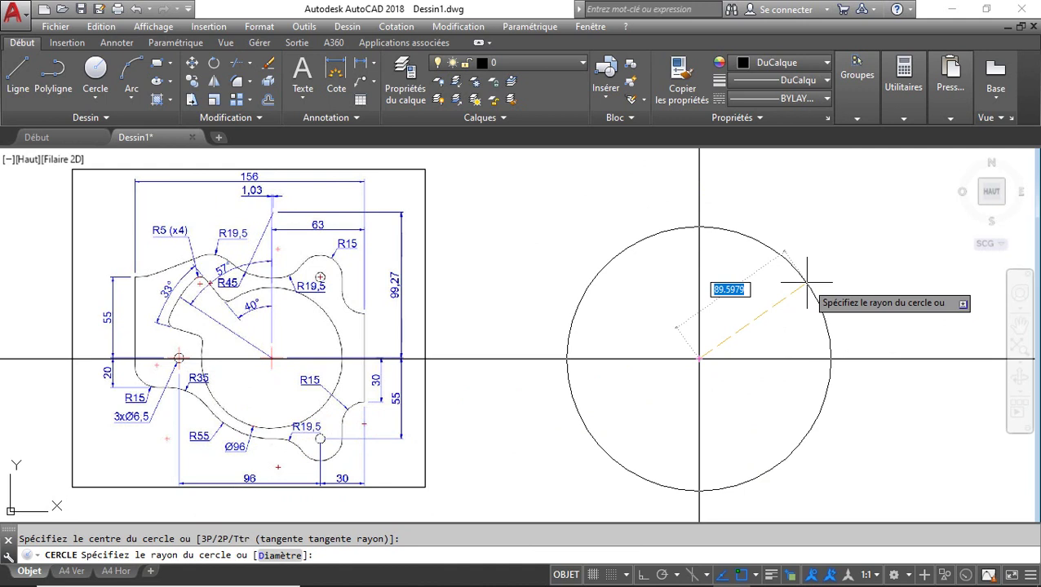
{"action": "type", "text": "96/2"}
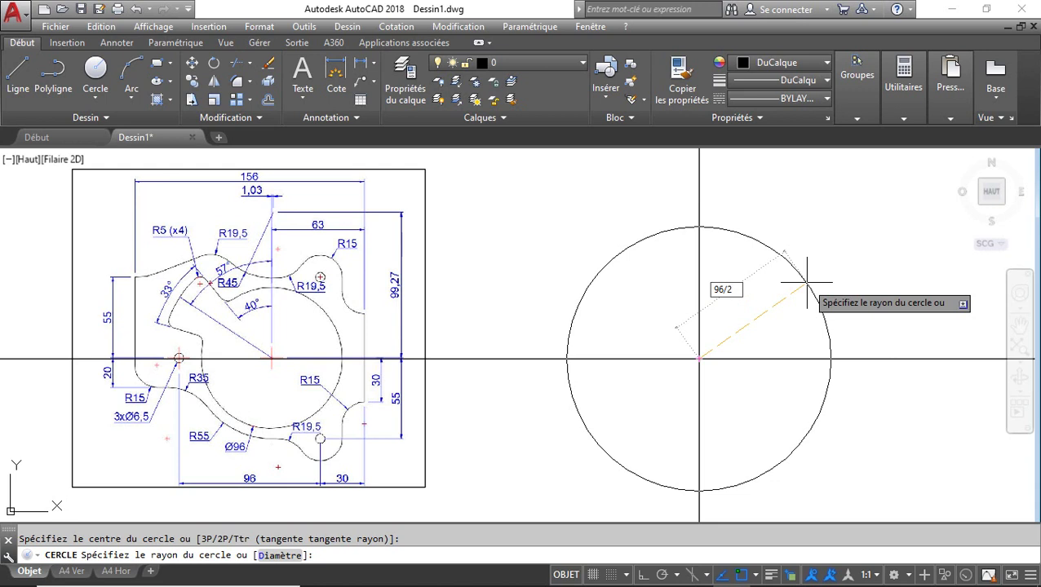
{"action": "key", "text": "Return"}
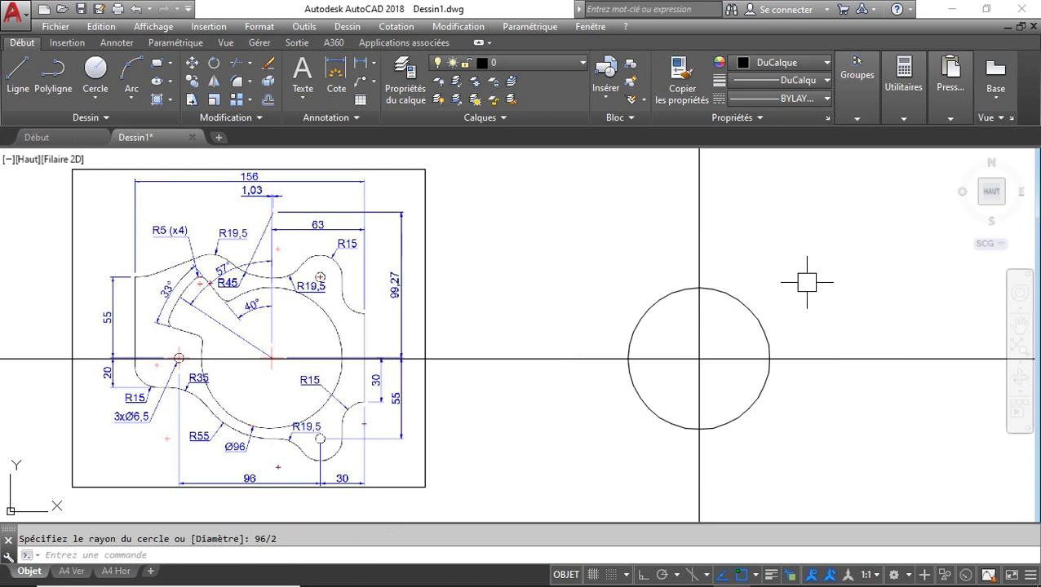
Move the horizontal and vertical construction lines to the AXES layer and clear the selection
{"action": "left_click", "coordinate": [728, 360]}
{"action": "left_click", "coordinate": [700, 204]}
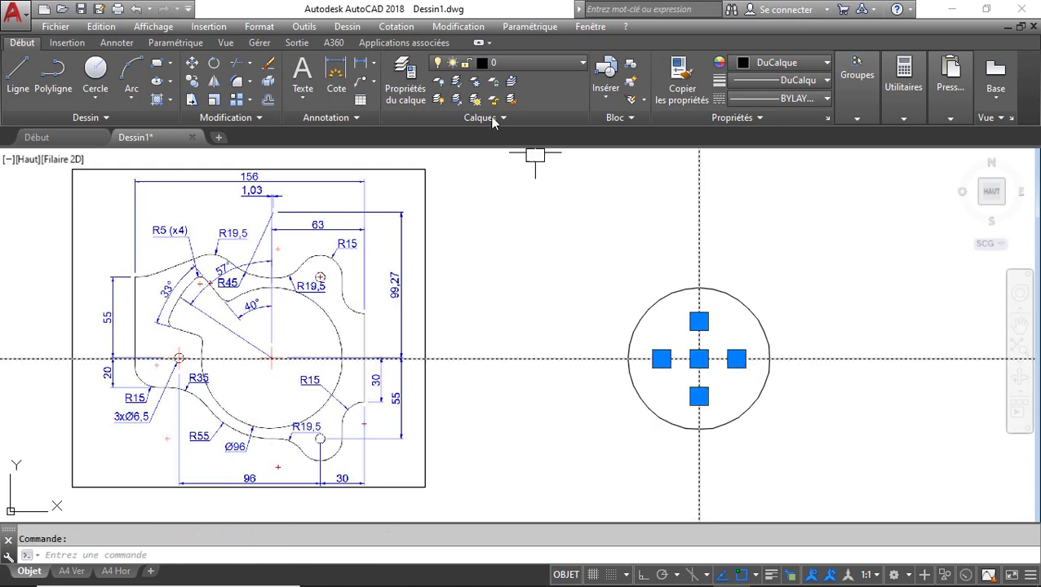
{"action": "left_click", "coordinate": [531, 59]}
{"action": "left_click", "coordinate": [533, 101]}
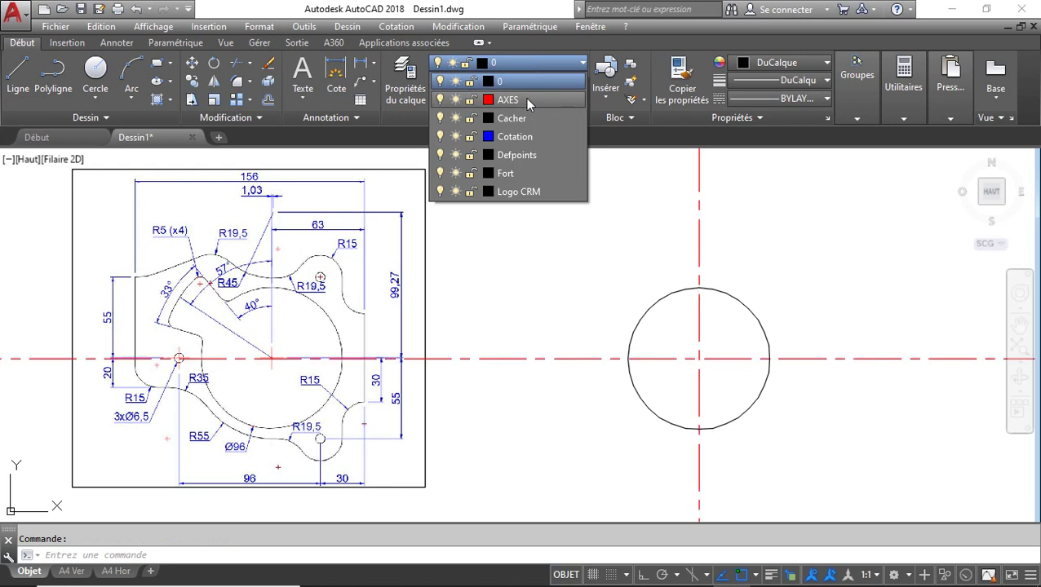
{"action": "left_click", "coordinate": [558, 240]}
{"action": "key", "text": "Escape"}
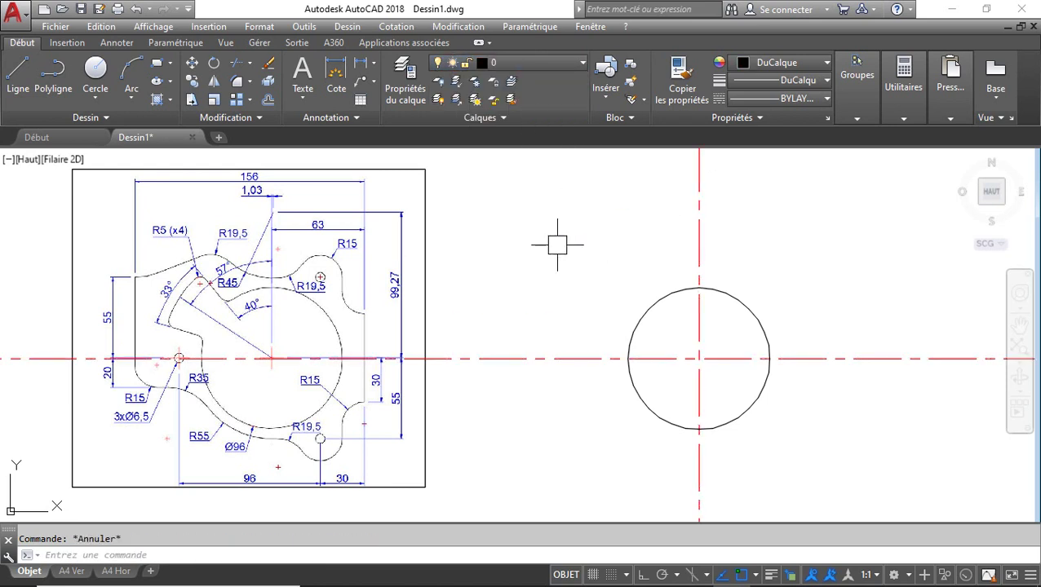
{"action": "left_click", "coordinate": [561, 358]}
{"action": "key", "text": "Escape"}
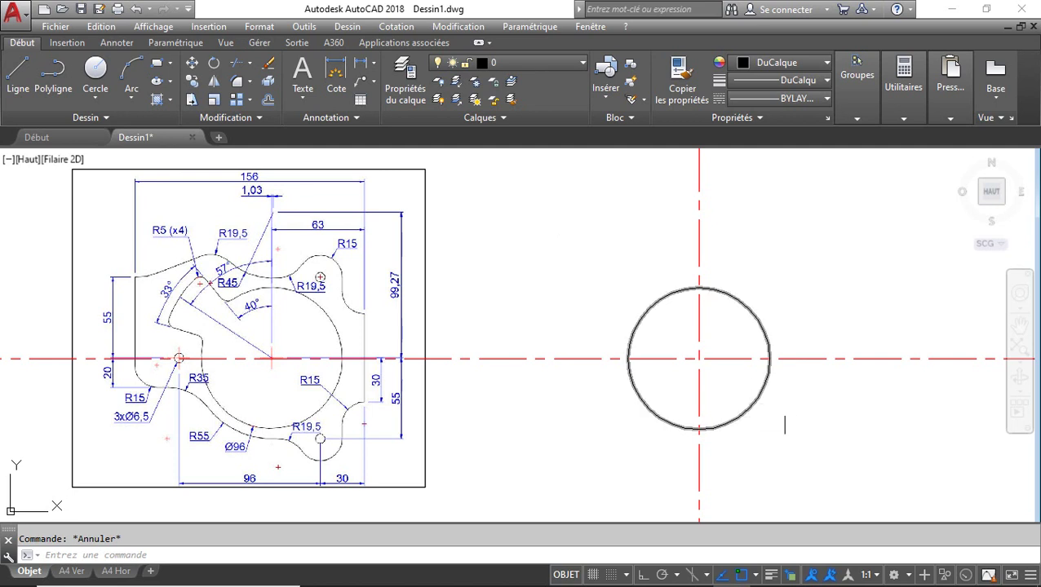
{"action": "key", "text": "ctrl"}
{"action": "left_click", "coordinate": [769, 357]}
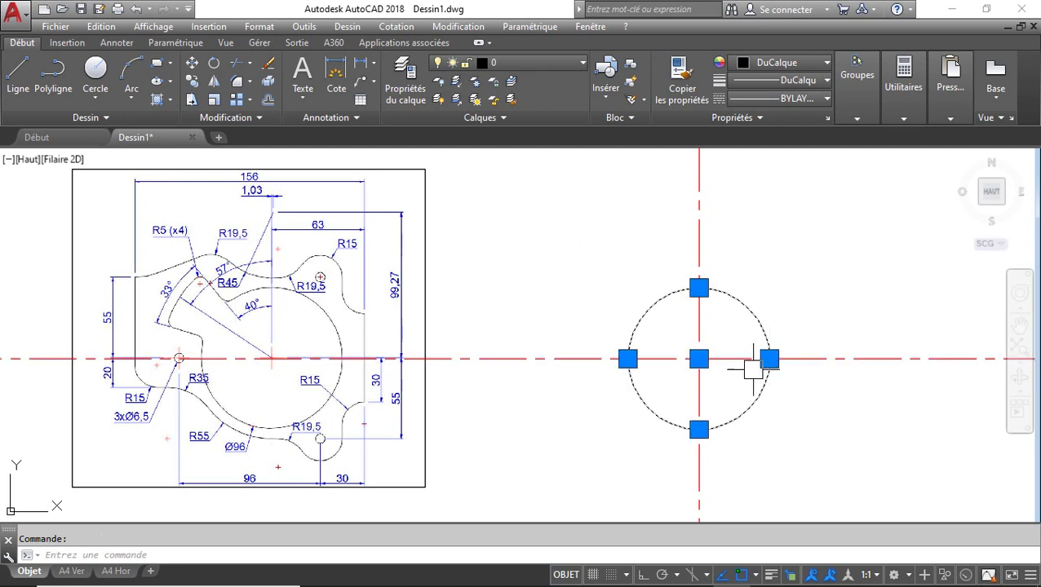
{"action": "key", "text": "ctrl"}
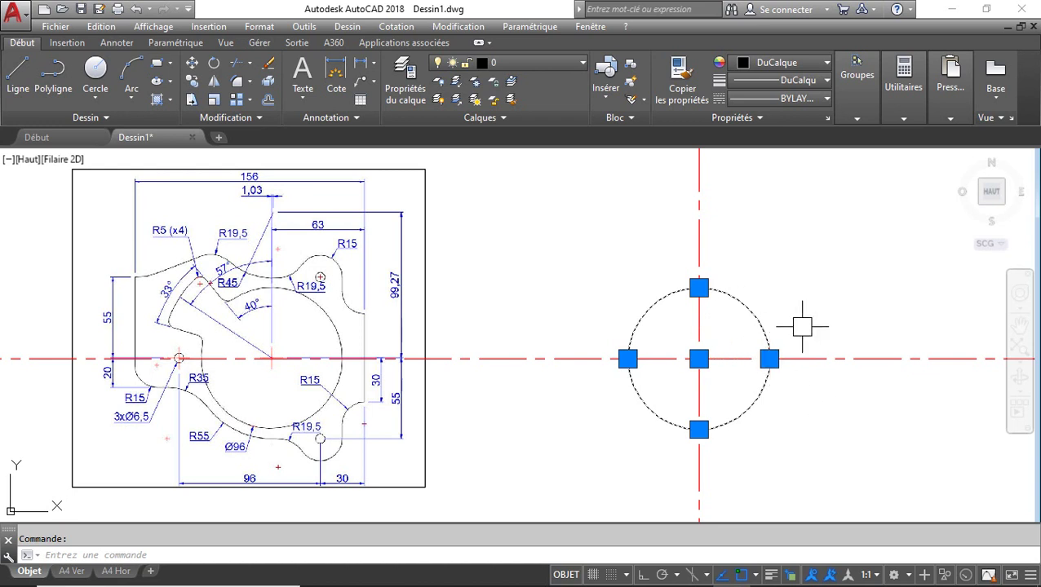
{"action": "key", "text": "Escape"}
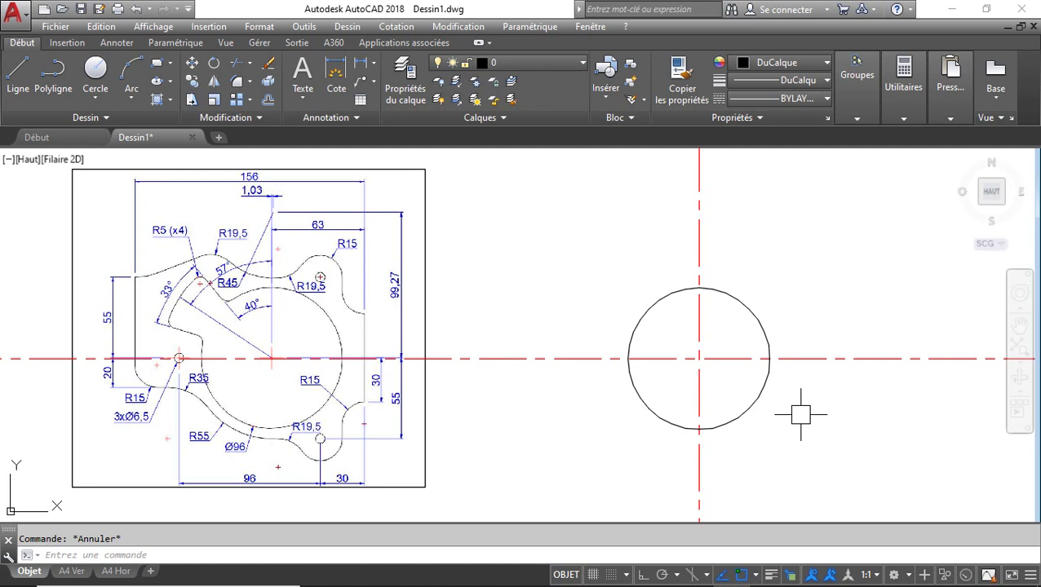
Draw a construction line (DROITE, Ang) at an angle of -40 through the circle's centre
{"action": "type", "text": "DO"}
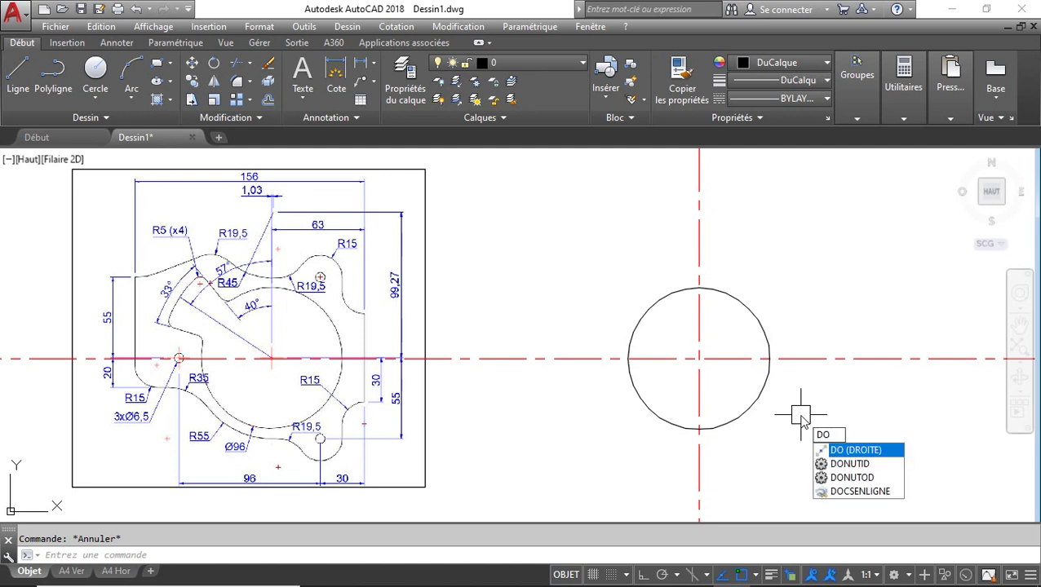
{"action": "key", "text": "Return"}
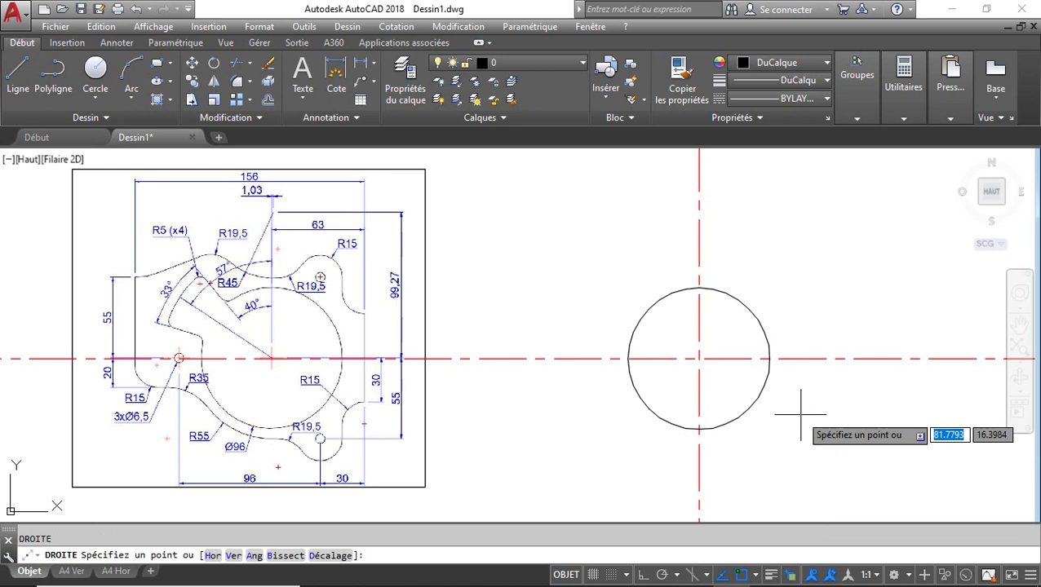
{"action": "type", "text": "a"}
{"action": "key", "text": "Return"}
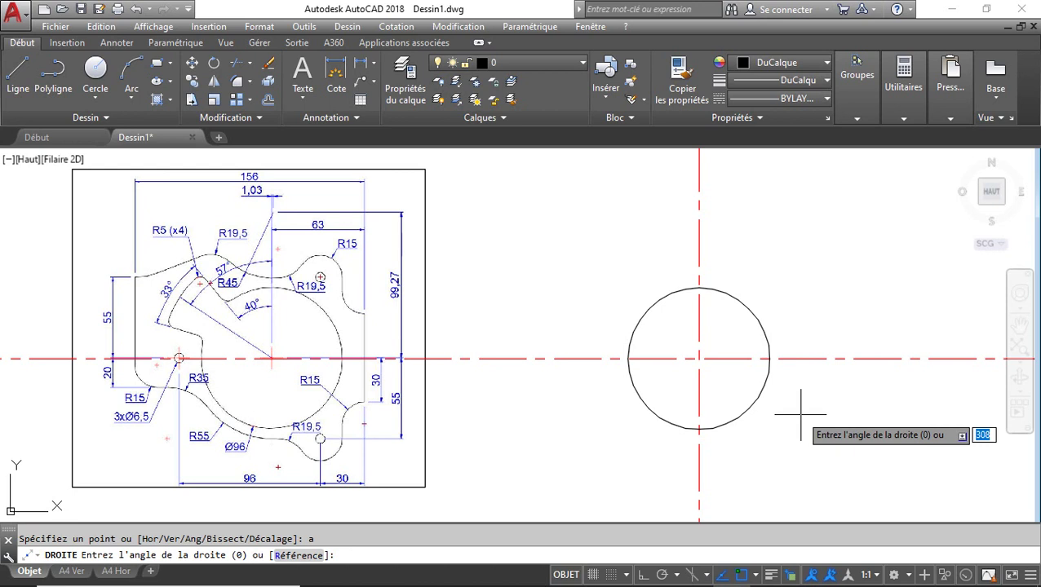
{"action": "type", "text": "-40"}
{"action": "key", "text": "Return"}
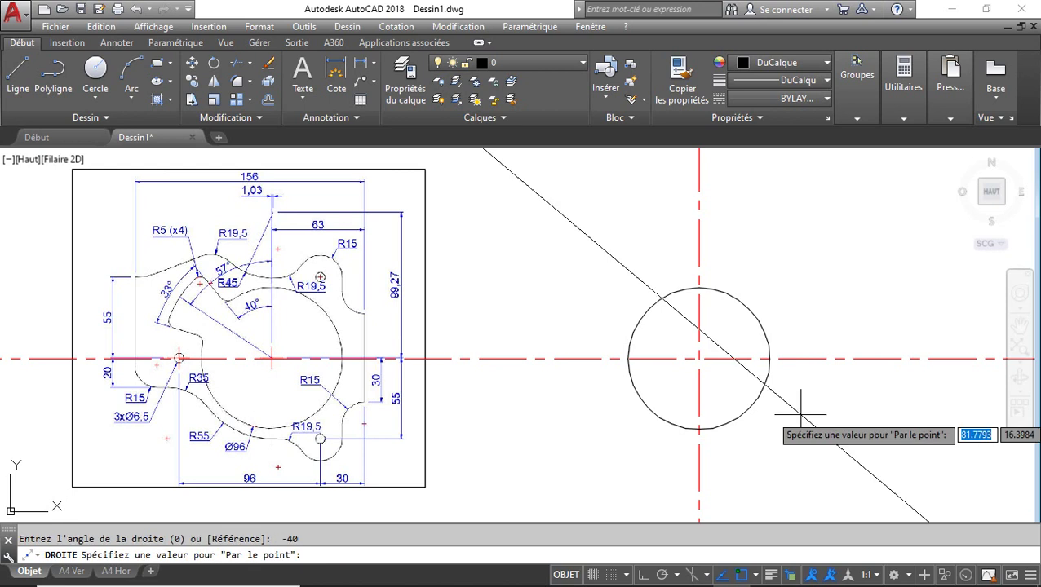
{"action": "left_click", "coordinate": [699, 360]}
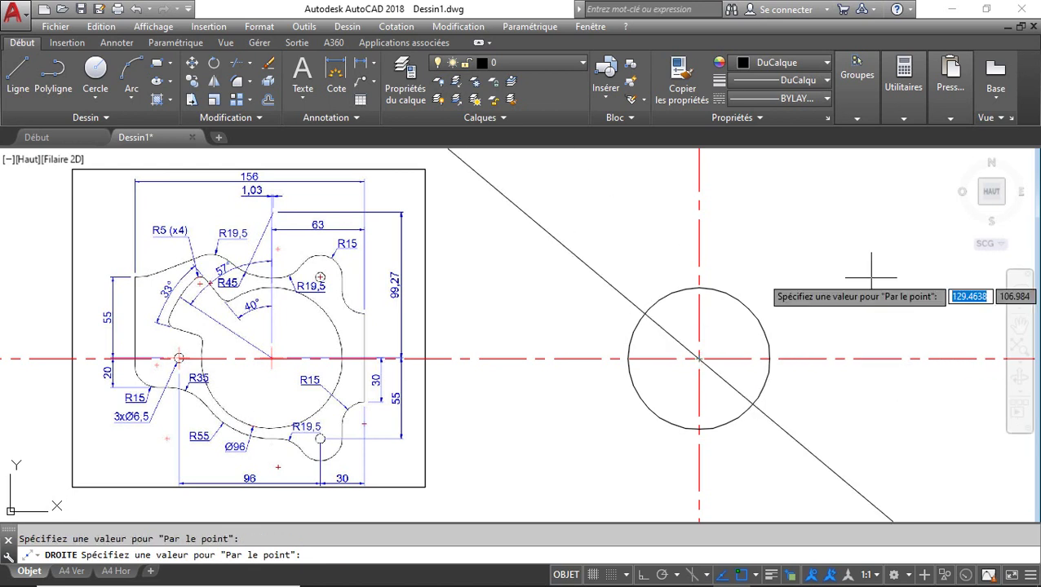
{"action": "key", "text": "Return"}
Draw a larger circle centred on the axes' intersection, roughly three times the size of the Ø96 circle
{"action": "type", "text": "c"}
{"action": "key", "text": "Return"}
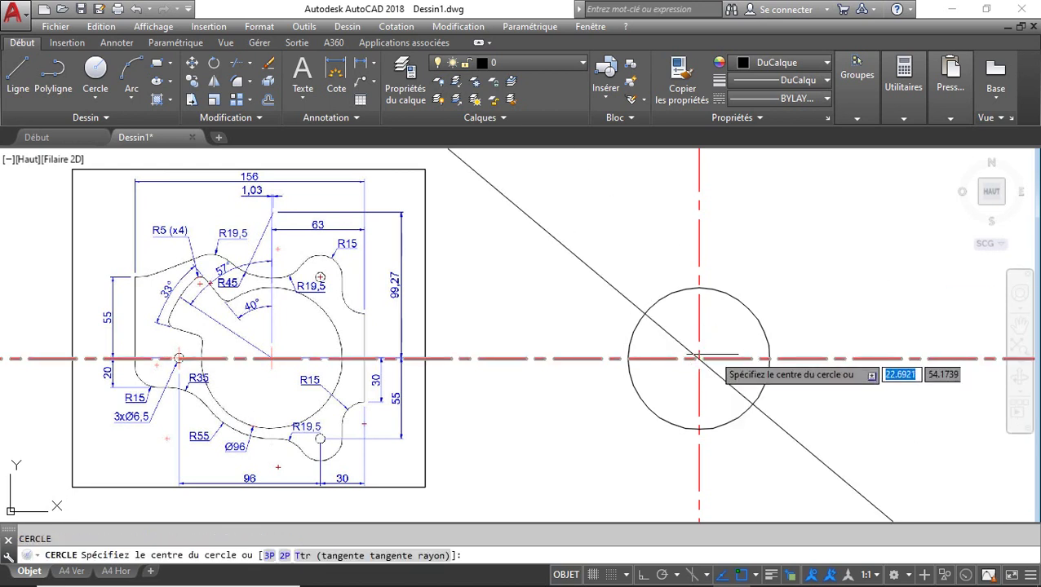
{"action": "left_click", "coordinate": [700, 359]}
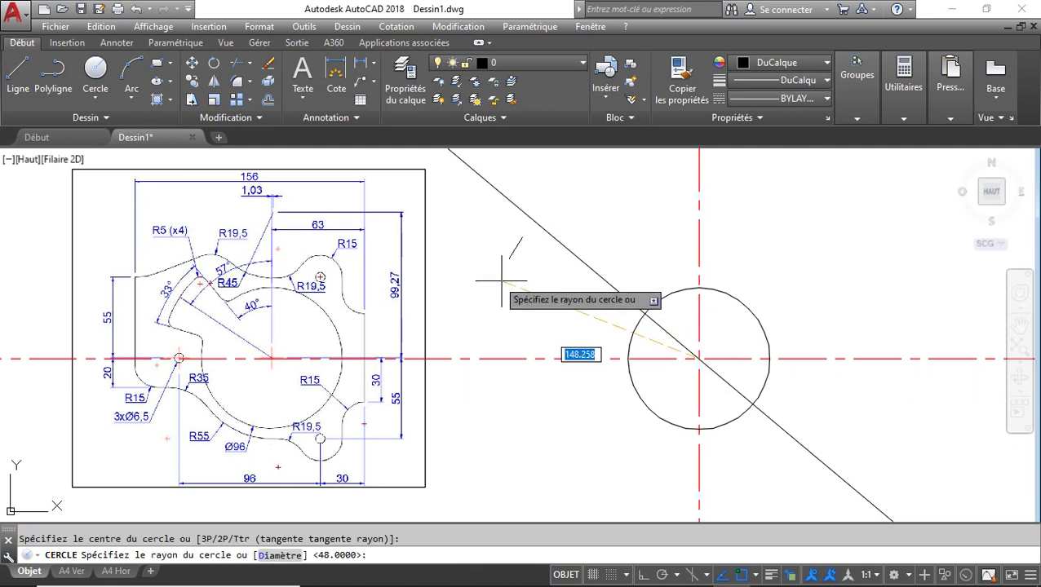
{"action": "left_click", "coordinate": [500, 280]}
{"action": "key", "text": "Escape"}
{"action": "type", "text": "a"}
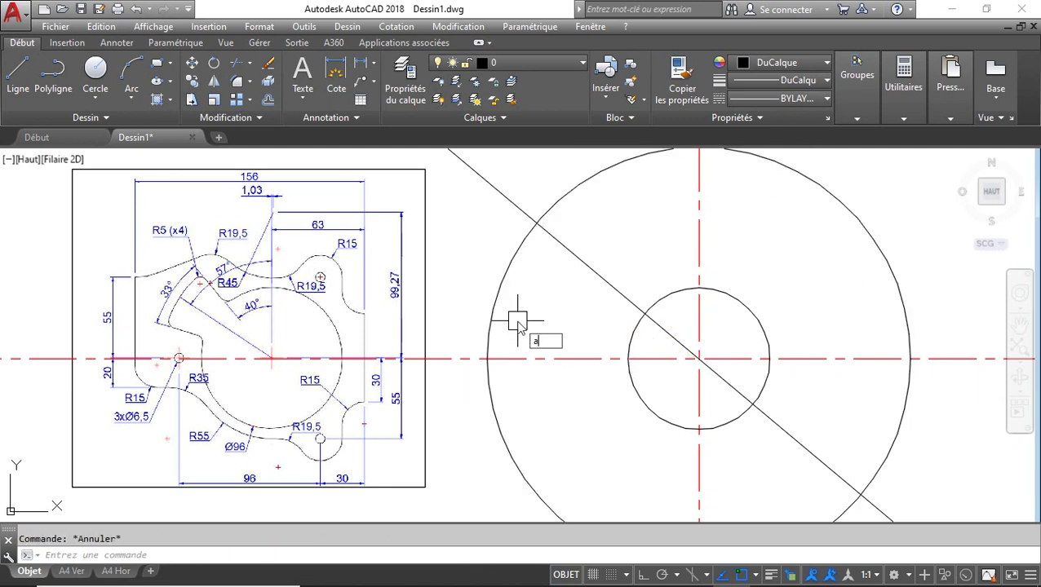
{"action": "type", "text": "j"}
{"action": "key", "text": "Return"}
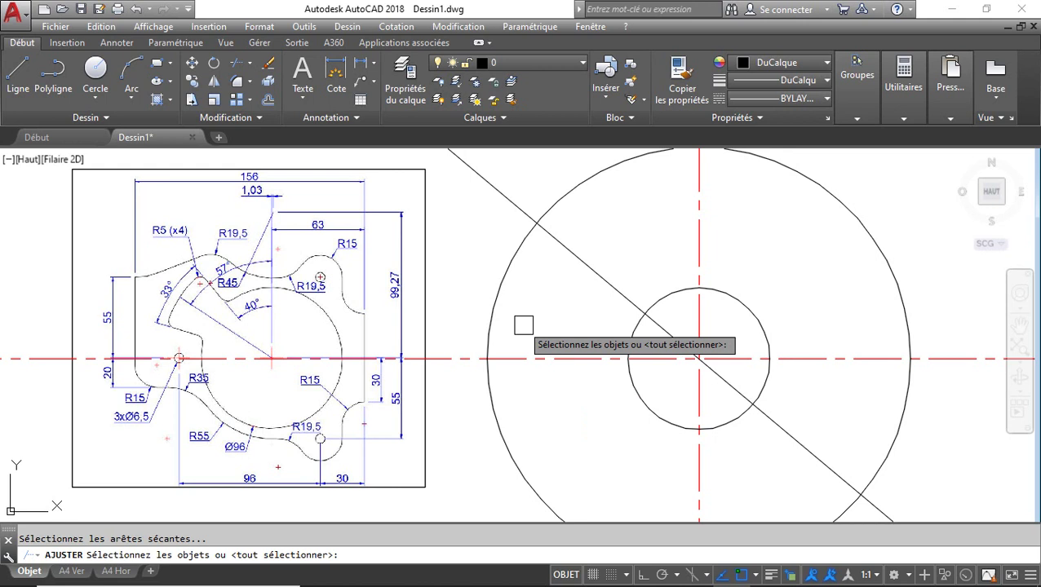
{"action": "left_click", "coordinate": [501, 194]}
{"action": "key", "text": "Escape"}
{"action": "key", "text": "Return"}
{"action": "key", "text": "Escape"}
{"action": "key", "text": "Escape"}
Trim the -40 construction line, keeping only its upper-left part between the large circle and the centre
{"action": "type", "text": "a"}
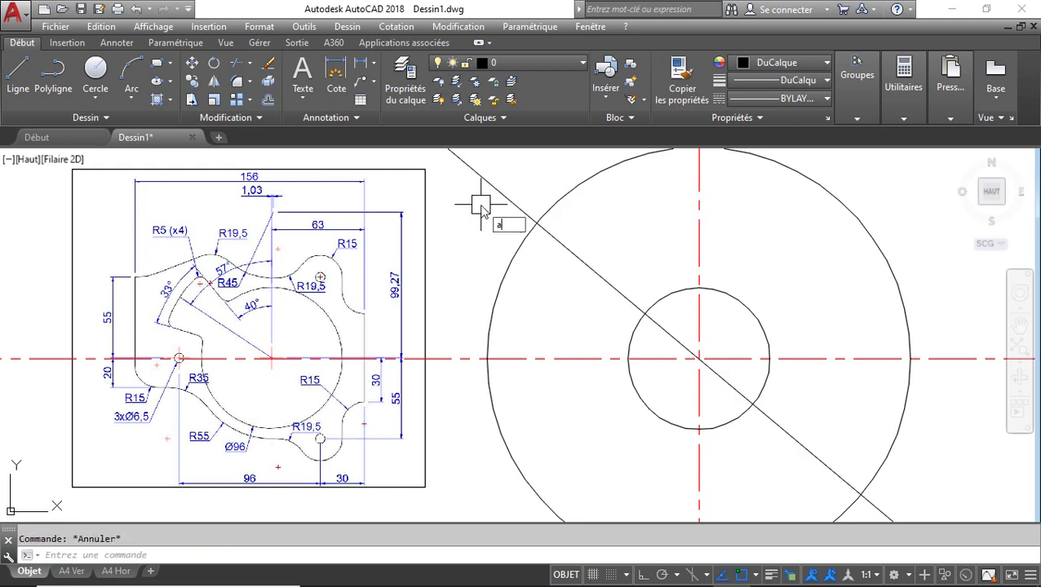
{"action": "type", "text": "j"}
{"action": "key", "text": "Return"}
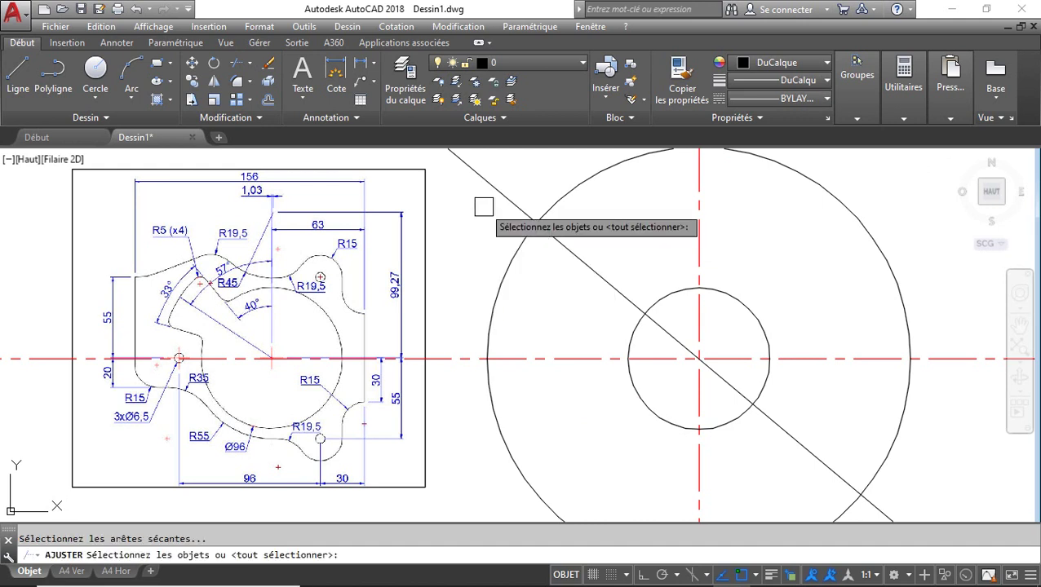
{"action": "key", "text": "Return"}
{"action": "left_click", "coordinate": [478, 174]}
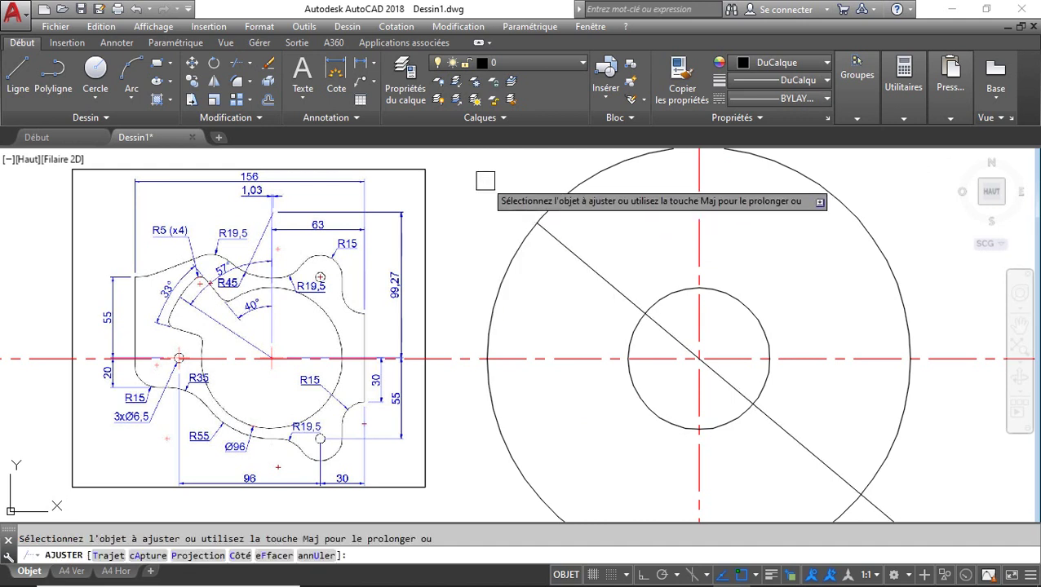
{"action": "left_click", "coordinate": [878, 508]}
{"action": "left_click", "coordinate": [803, 447]}
{"action": "left_click", "coordinate": [727, 387]}
{"action": "key", "text": "Return"}
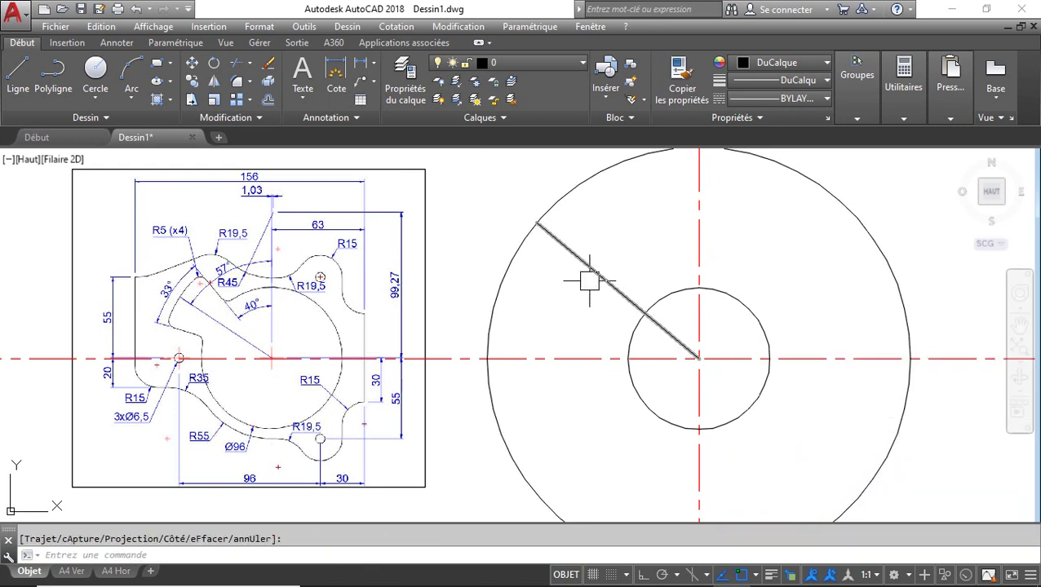
{"action": "type", "text": "CA"}
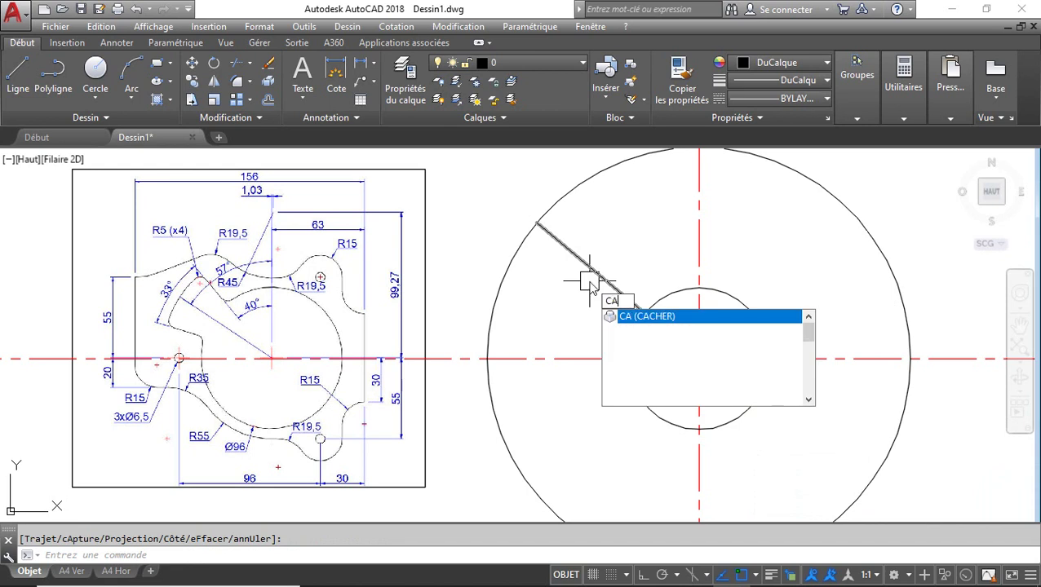
{"action": "type", "text": "N"}
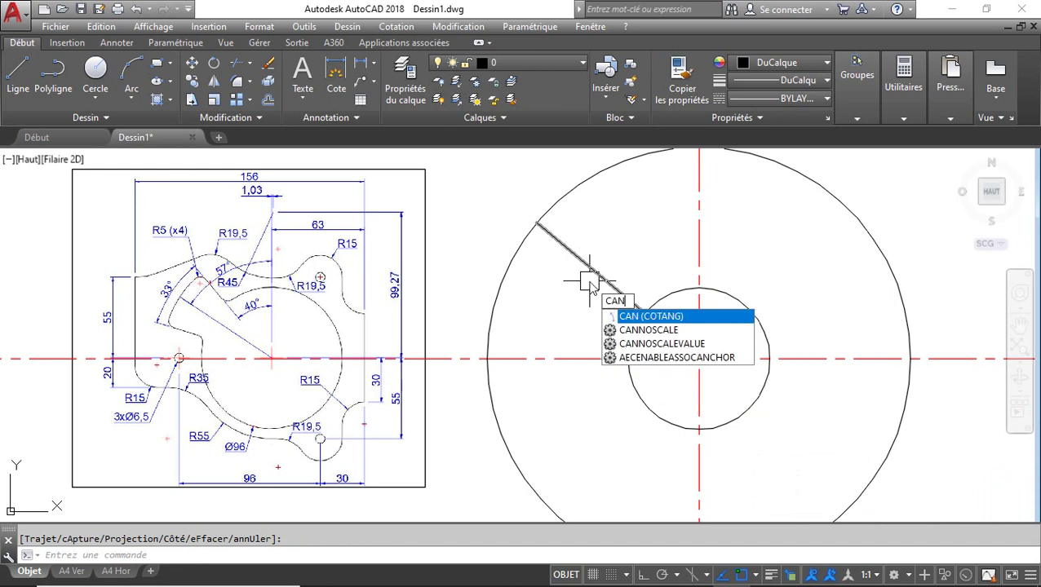
{"action": "key", "text": "Return"}
{"action": "left_click", "coordinate": [526, 340]}
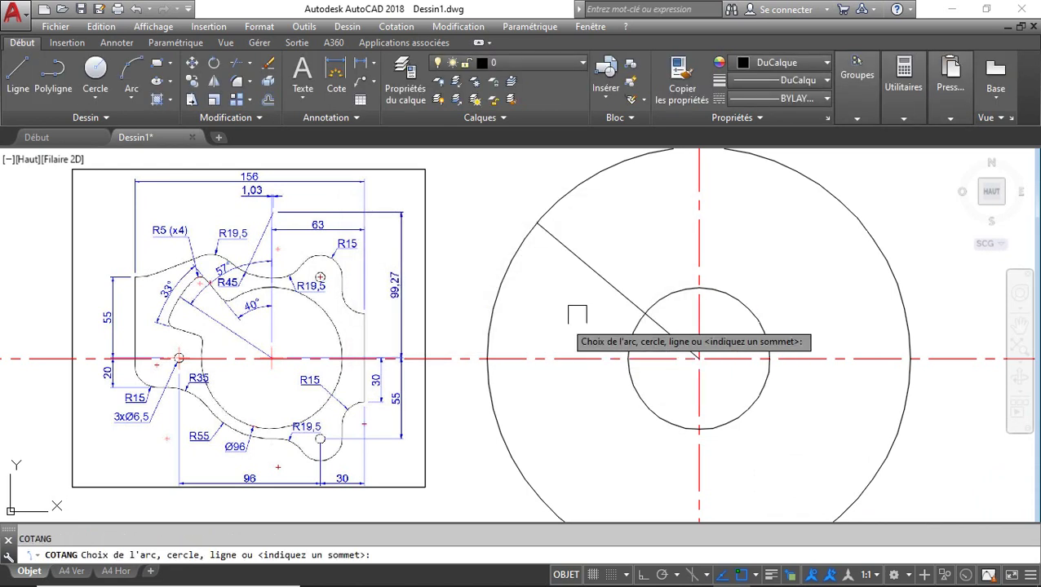
{"action": "left_click", "coordinate": [700, 223]}
{"action": "left_click", "coordinate": [622, 289]}
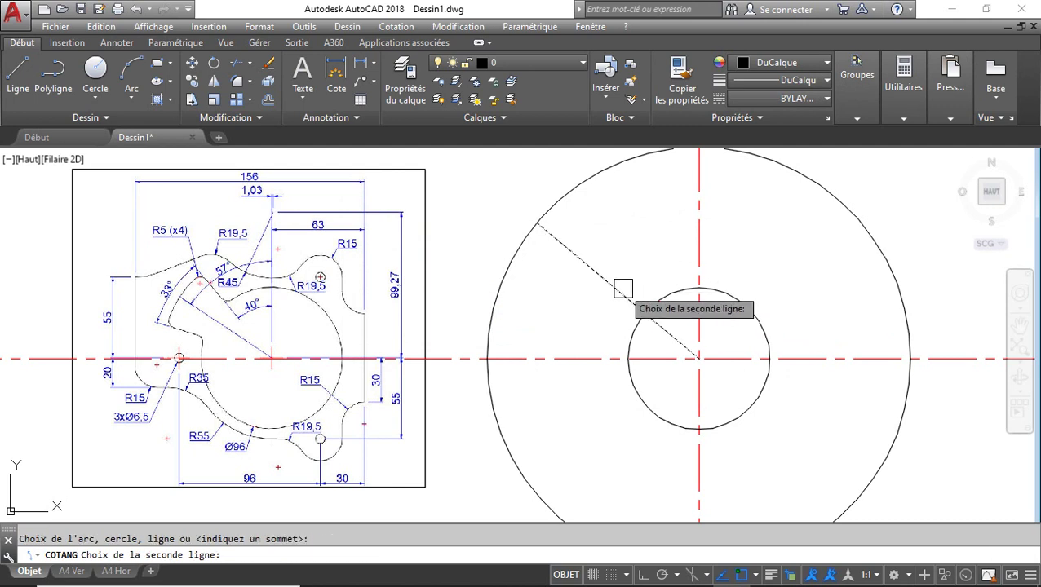
{"action": "key", "text": "Escape"}
Trim the horizontal and vertical axes at the large circle and erase the leftover horizontal piece crossing the reference image
{"action": "middle_click_drag", "start_coordinate": [751, 226], "coordinate": [745, 255]}
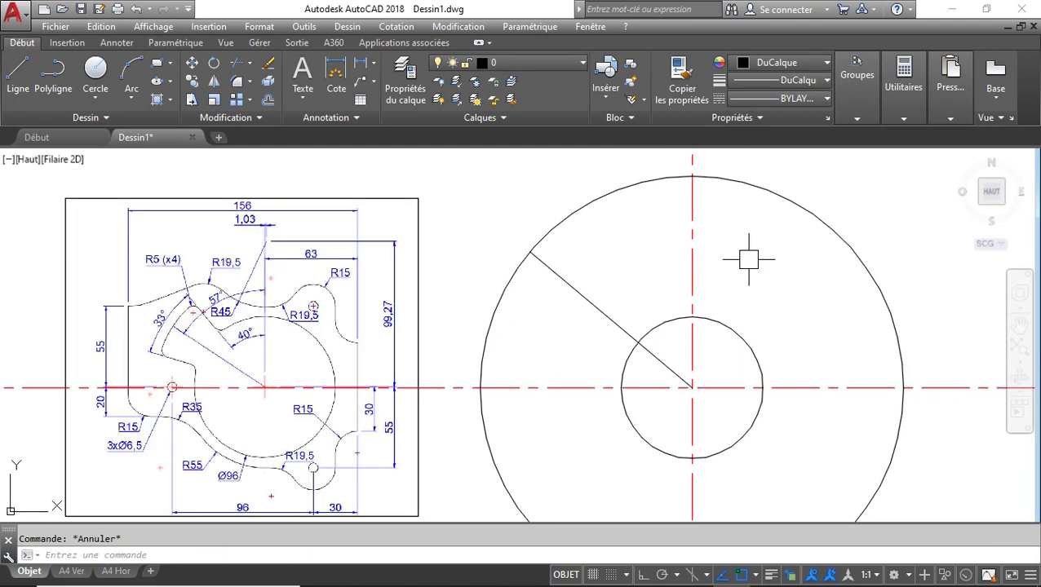
{"action": "type", "text": "AJ"}
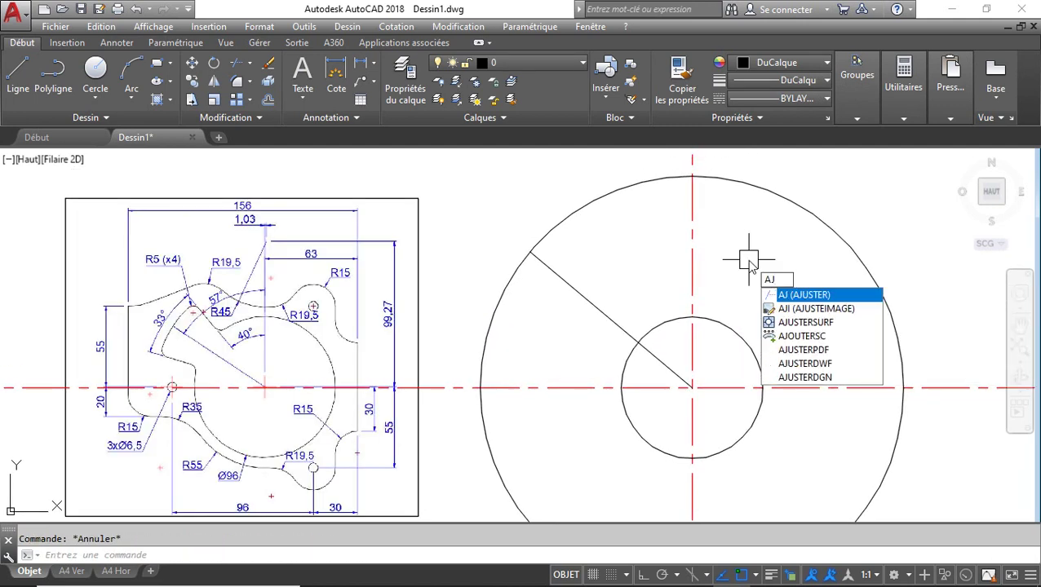
{"action": "key", "text": "Return"}
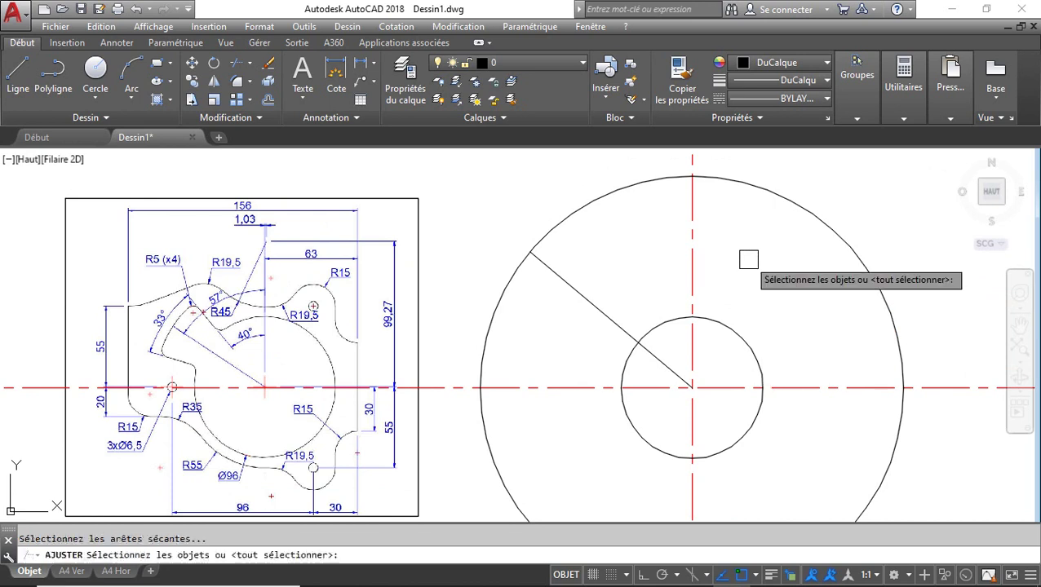
{"action": "key", "text": "Return"}
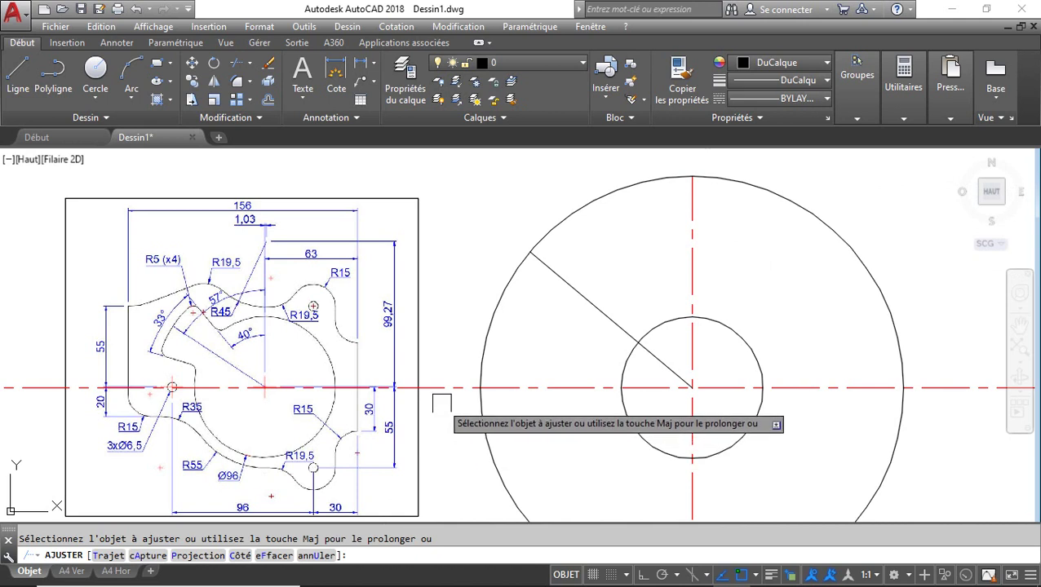
{"action": "scroll", "coordinate": [726, 224], "scroll_direction": "down", "scroll_amount": 2}
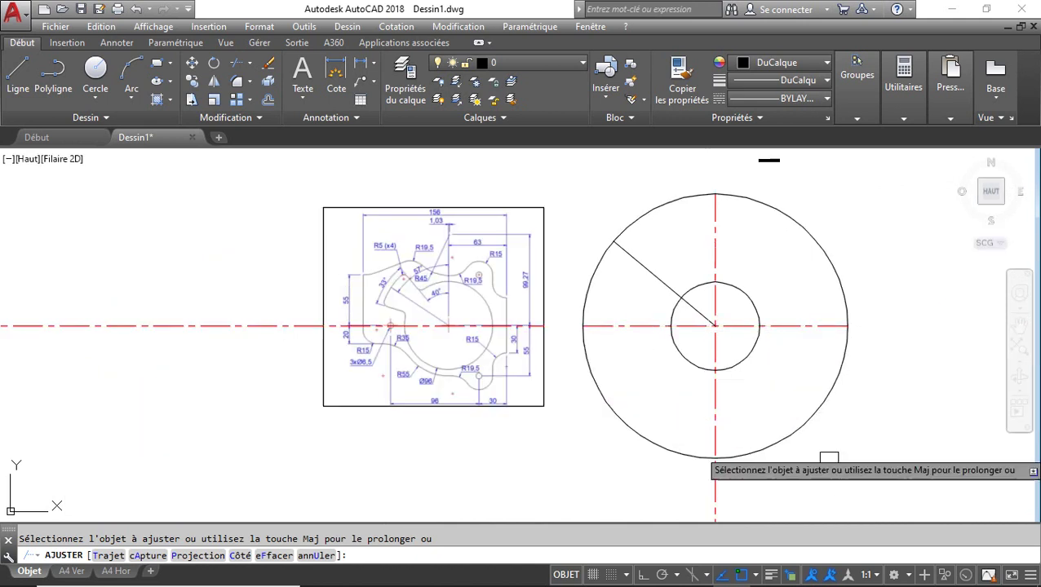
{"action": "key", "text": "Return"}
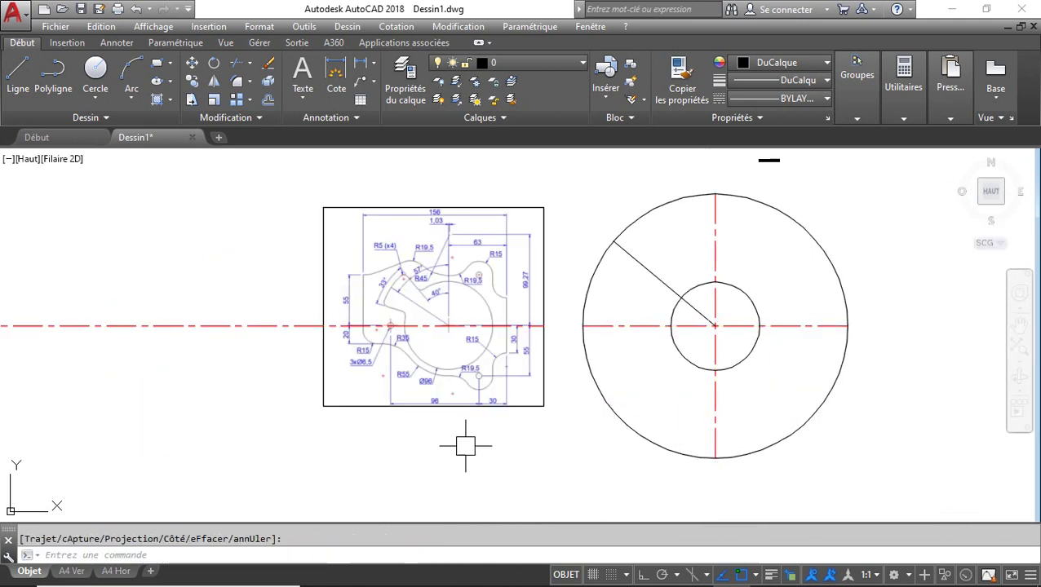
{"action": "left_click", "coordinate": [279, 326]}
{"action": "type", "text": "ef"}
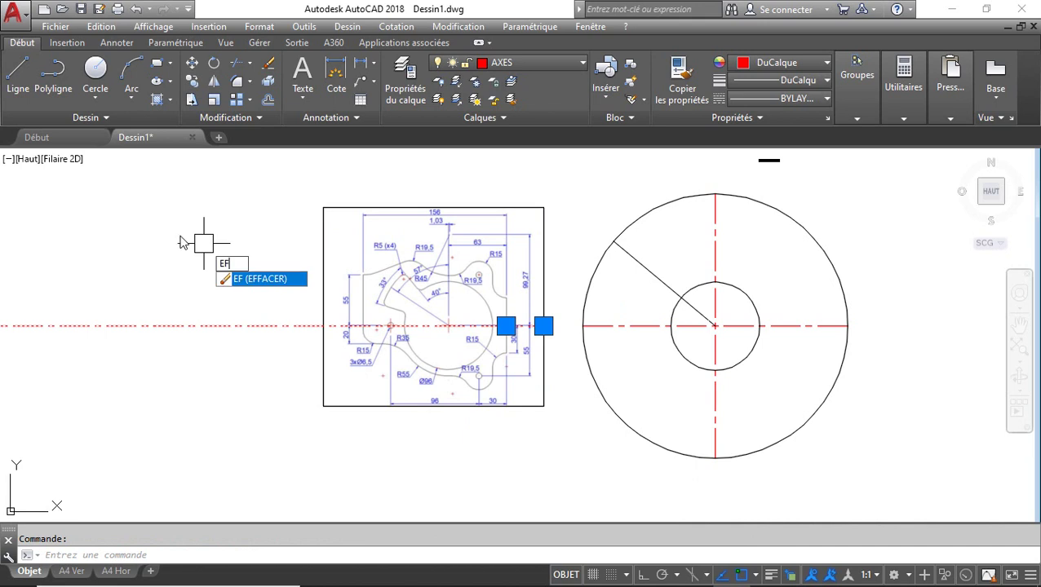
{"action": "key", "text": "Return"}
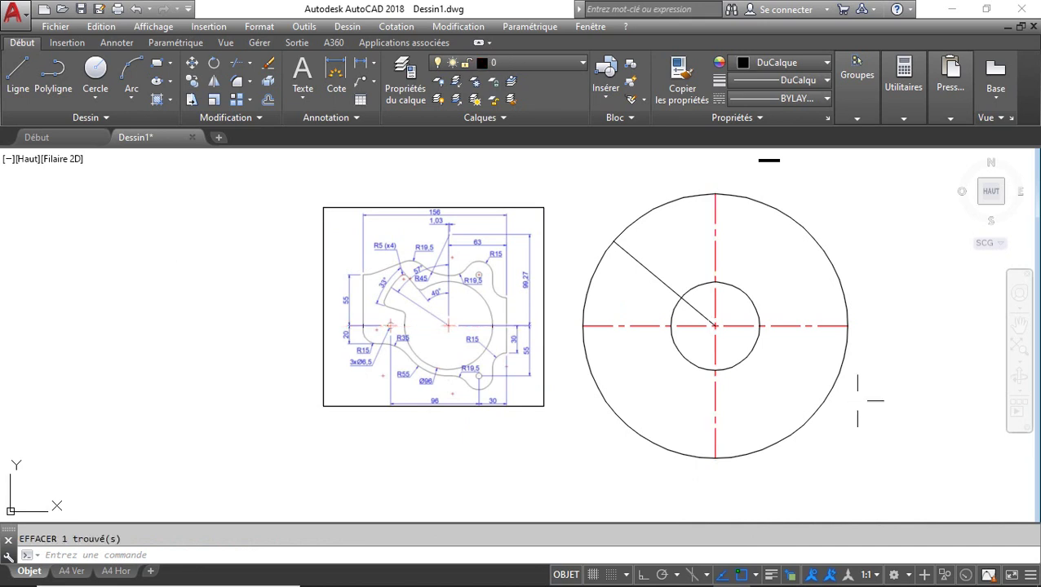
Erase the angled line running from the circles' centre to the large circle
{"action": "middle_click_drag", "start_coordinate": [732, 309], "coordinate": [726, 311]}
{"action": "scroll", "coordinate": [702, 287], "scroll_direction": "up", "scroll_amount": 2}
{"action": "middle_click_drag", "start_coordinate": [623, 306], "coordinate": [534, 315]}
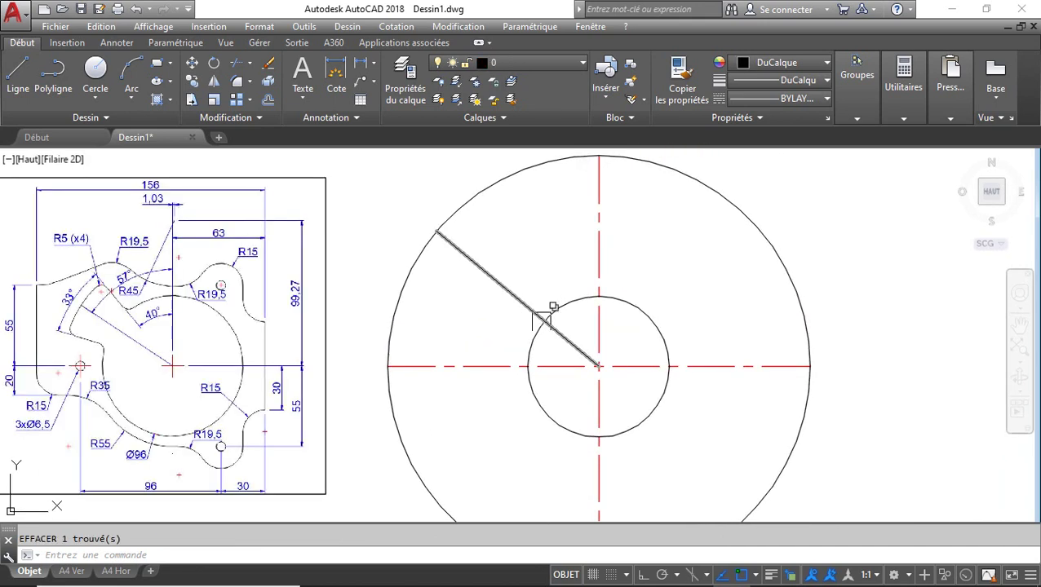
{"action": "left_click", "coordinate": [502, 288]}
{"action": "type", "text": "e"}
{"action": "key", "text": "Return"}
Draw a construction line (DROITE, Ang) at an angle of -50 through the circles' centre
{"action": "type", "text": "do"}
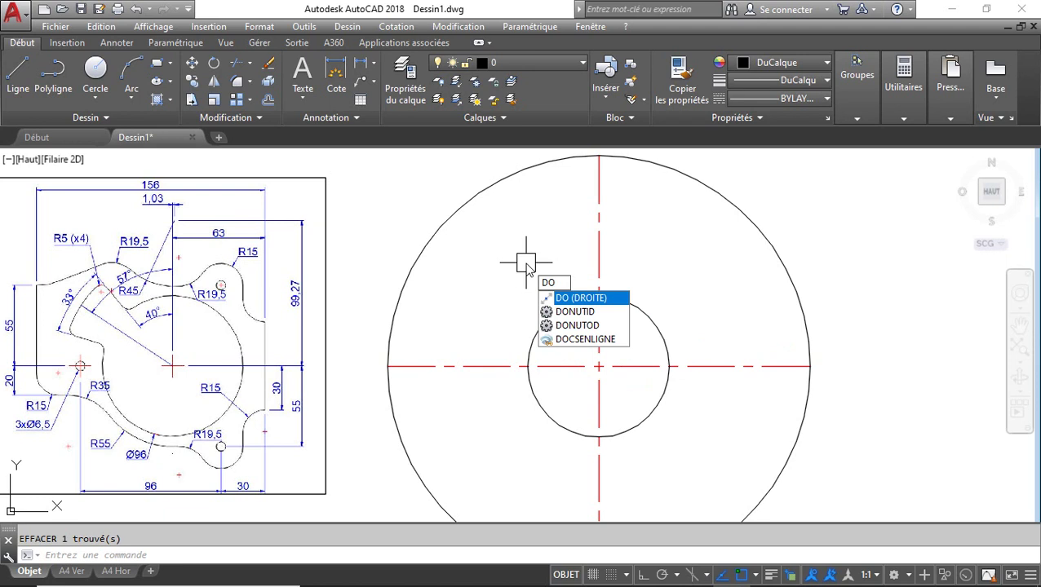
{"action": "key", "text": "Return"}
{"action": "type", "text": "a"}
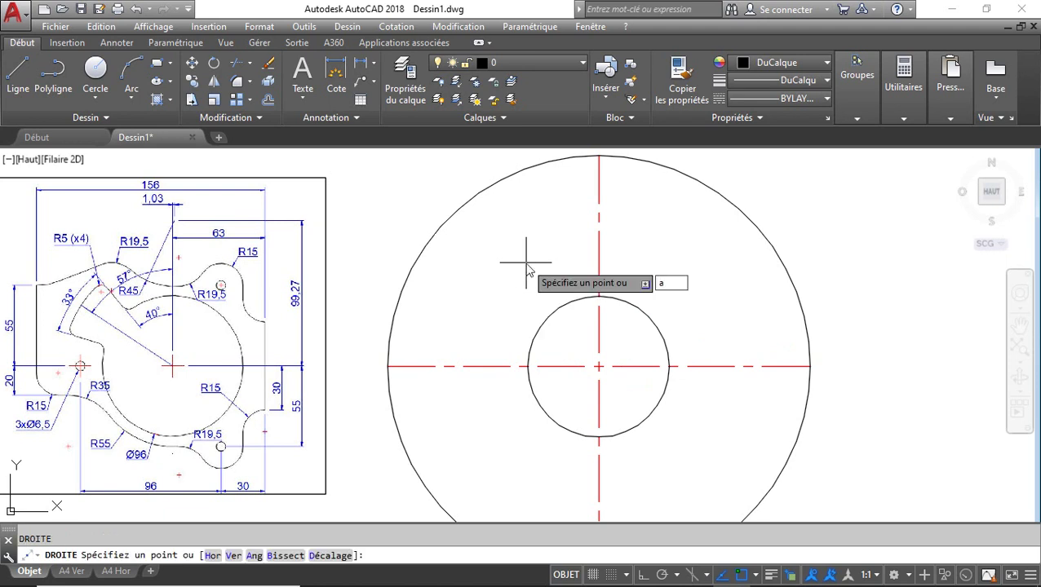
{"action": "key", "text": "Return"}
{"action": "type", "text": "-"}
{"action": "key", "text": "Return"}
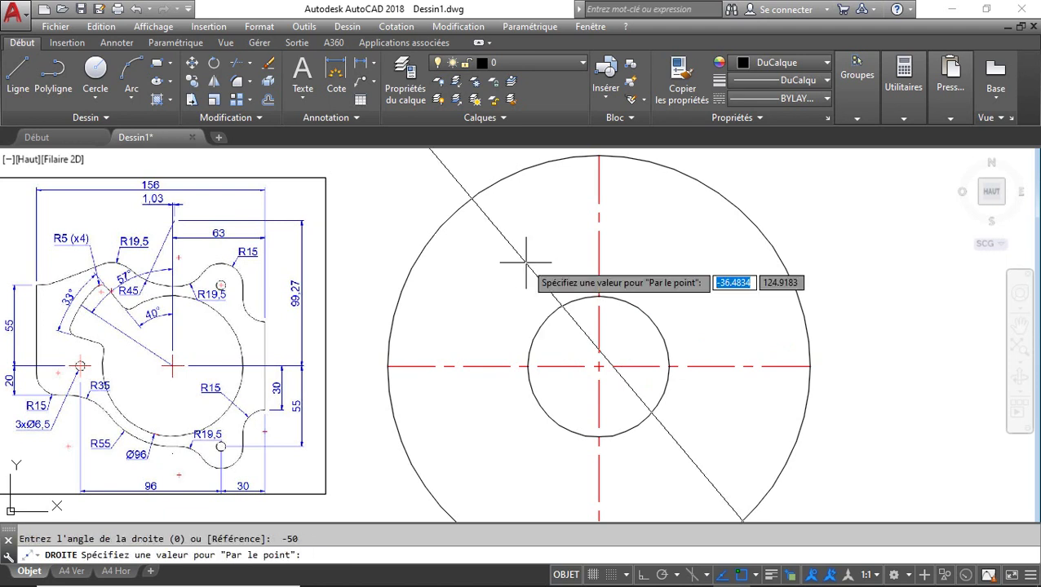
{"action": "scroll", "coordinate": [539, 269], "scroll_direction": "up", "scroll_amount": 3}
{"action": "scroll", "coordinate": [551, 375], "scroll_direction": "down", "scroll_amount": 4}
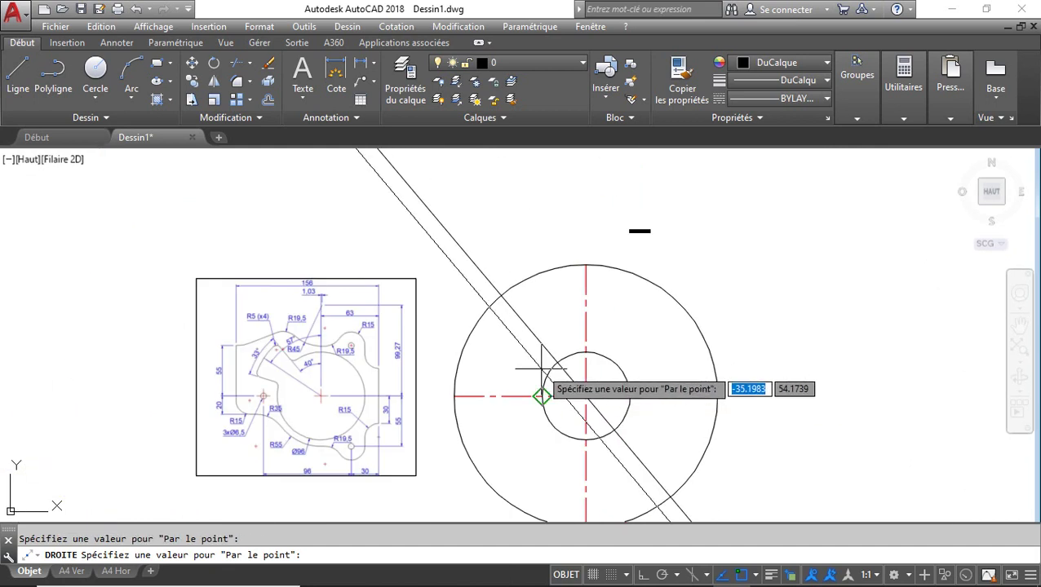
{"action": "left_click", "coordinate": [539, 371]}
{"action": "key", "text": "Return"}
Trim the -50 construction line, keeping only its upper-left part between the large circle and the centre
{"action": "type", "text": "Aj"}
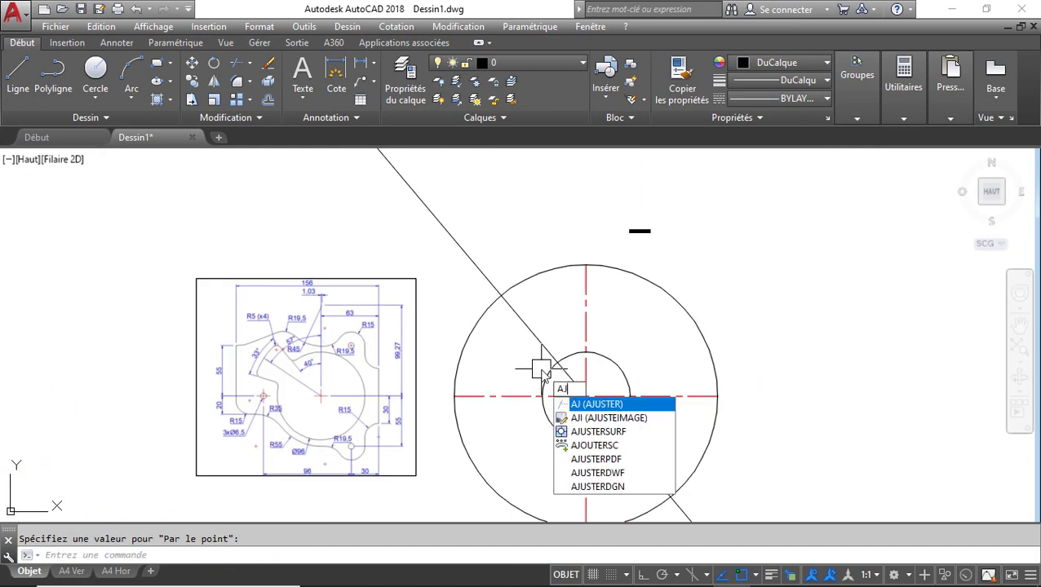
{"action": "key", "text": "Return"}
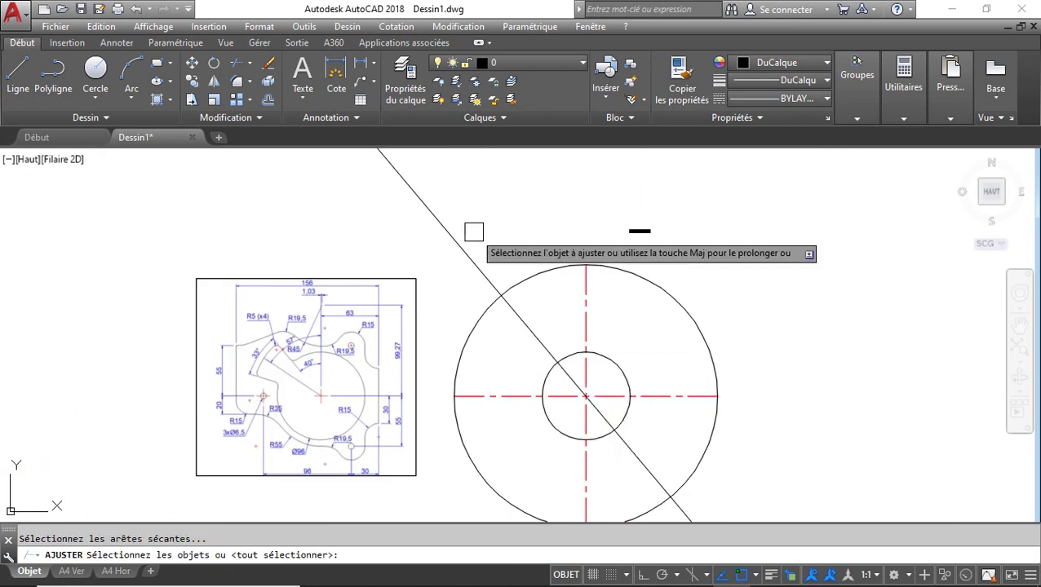
{"action": "key", "text": "Return"}
{"action": "left_click", "coordinate": [687, 510]}
{"action": "key", "text": "Return"}
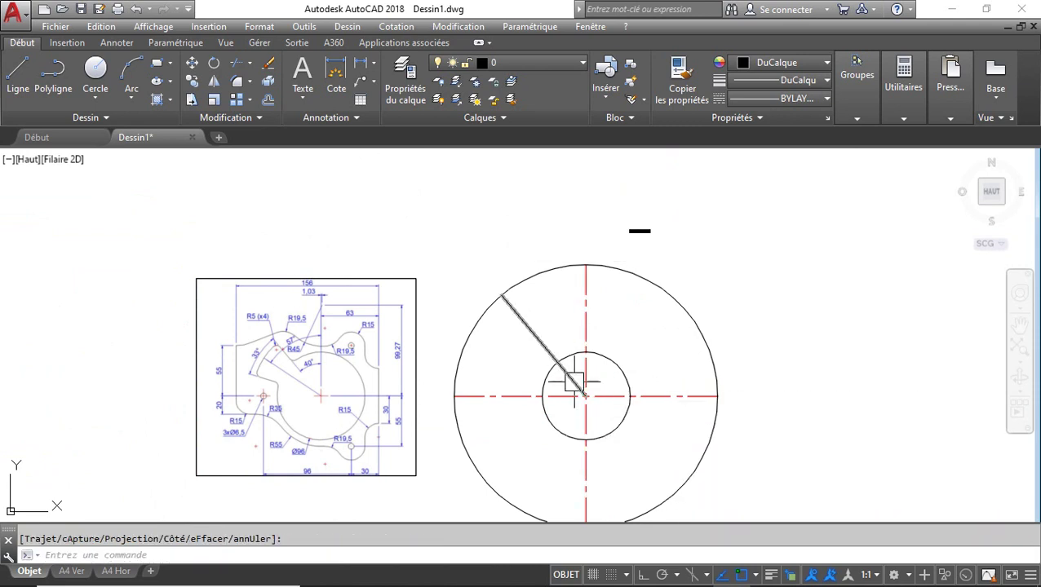
Add an angular dimension (COTANG) between the vertical axis and the angled line, placed inside the large circle
{"action": "scroll", "coordinate": [575, 384], "scroll_direction": "up", "scroll_amount": 3}
{"action": "type", "text": "CAN"}
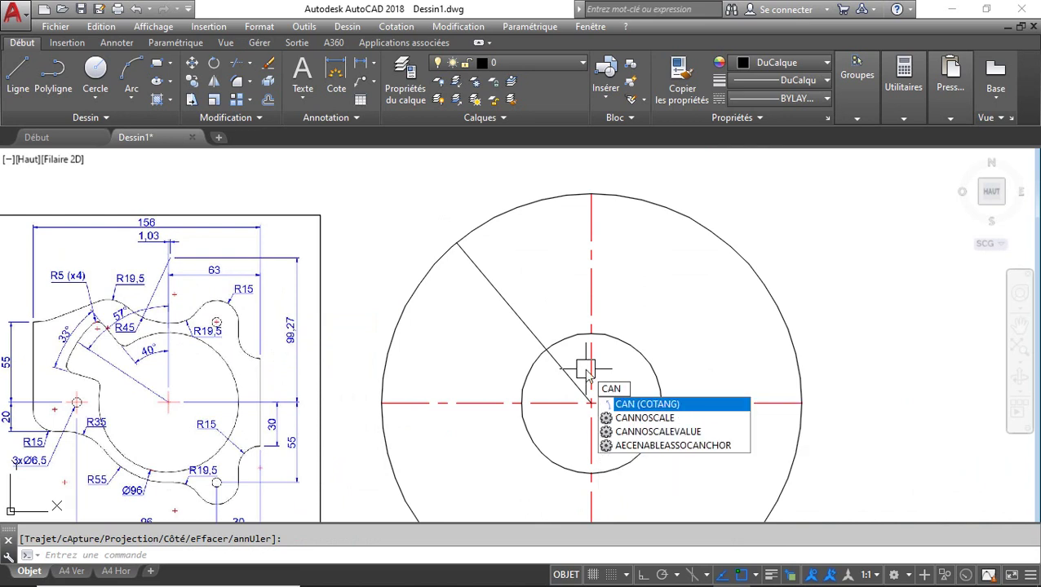
{"action": "key", "text": "Return"}
{"action": "left_click", "coordinate": [590, 351]}
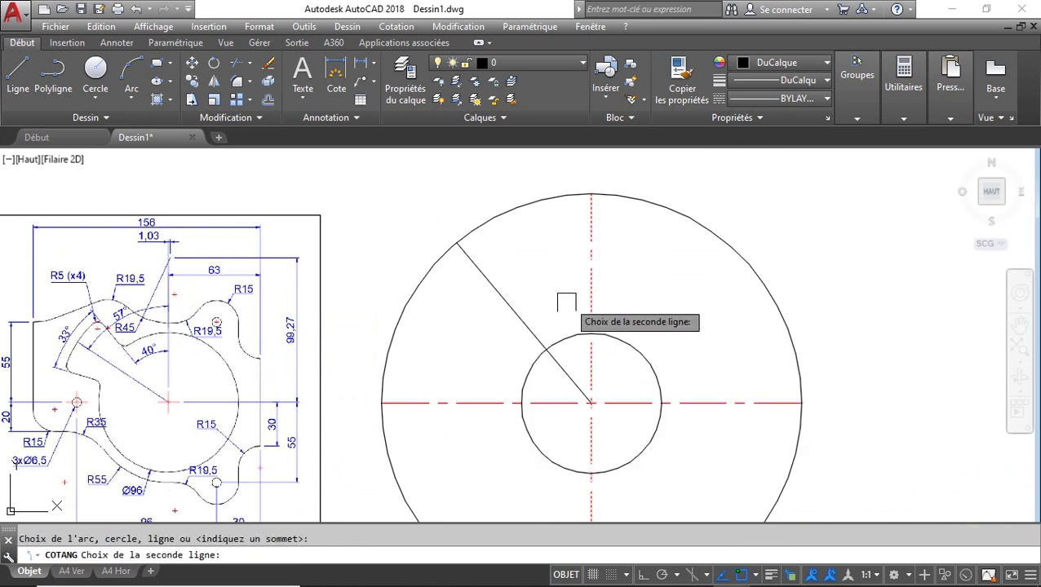
{"action": "left_click", "coordinate": [524, 310]}
{"action": "left_click", "coordinate": [498, 235]}
{"action": "scroll", "coordinate": [539, 245], "scroll_direction": "up", "scroll_amount": 5}
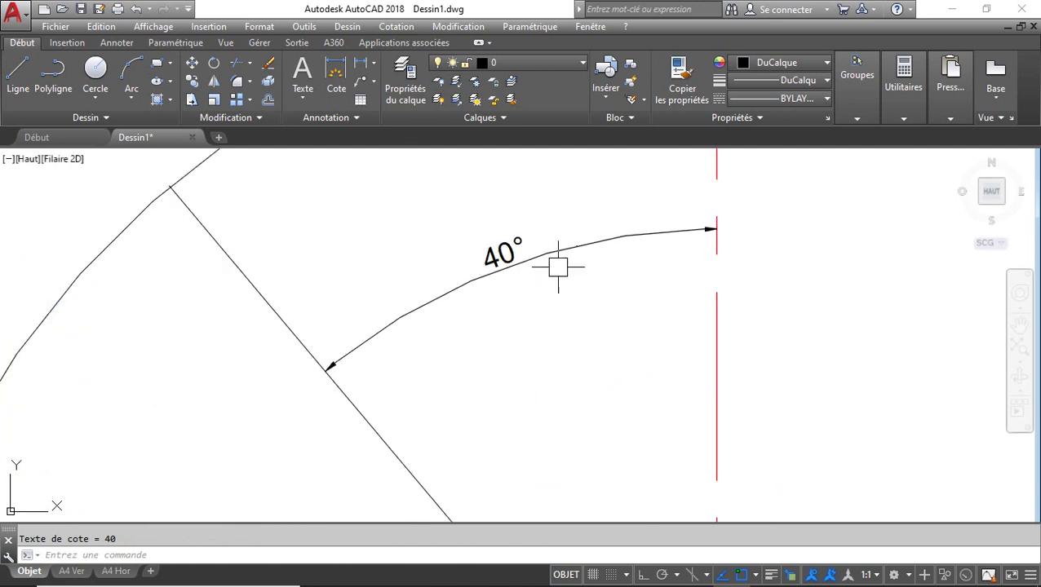
Set the annotation scale to 1:2
{"action": "scroll", "coordinate": [558, 267], "scroll_direction": "down", "scroll_amount": 5}
{"action": "left_click", "coordinate": [871, 576]}
{"action": "left_click", "coordinate": [865, 223]}
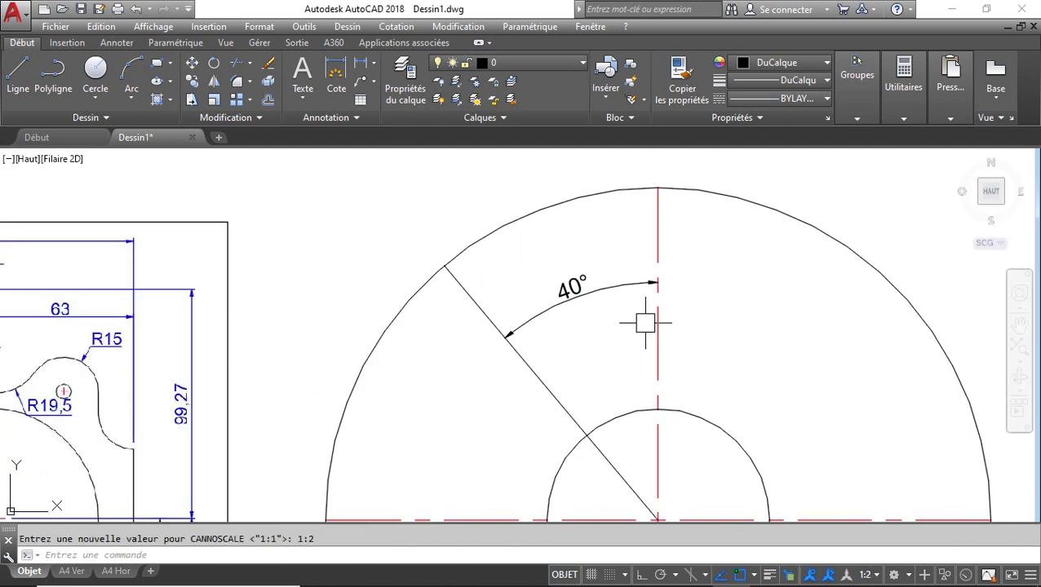
Erase the angular dimension between the vertical axis and the angled line
{"action": "scroll", "coordinate": [645, 323], "scroll_direction": "down", "scroll_amount": 2}
{"action": "middle_click_drag", "start_coordinate": [494, 265], "coordinate": [612, 242]}
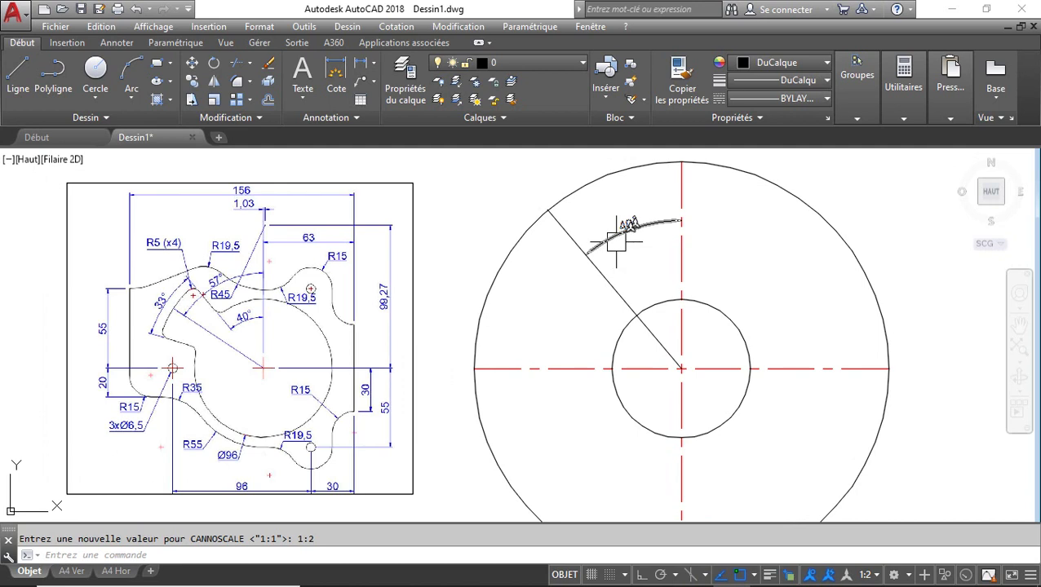
{"action": "left_click", "coordinate": [616, 242]}
{"action": "key", "text": "Delete"}
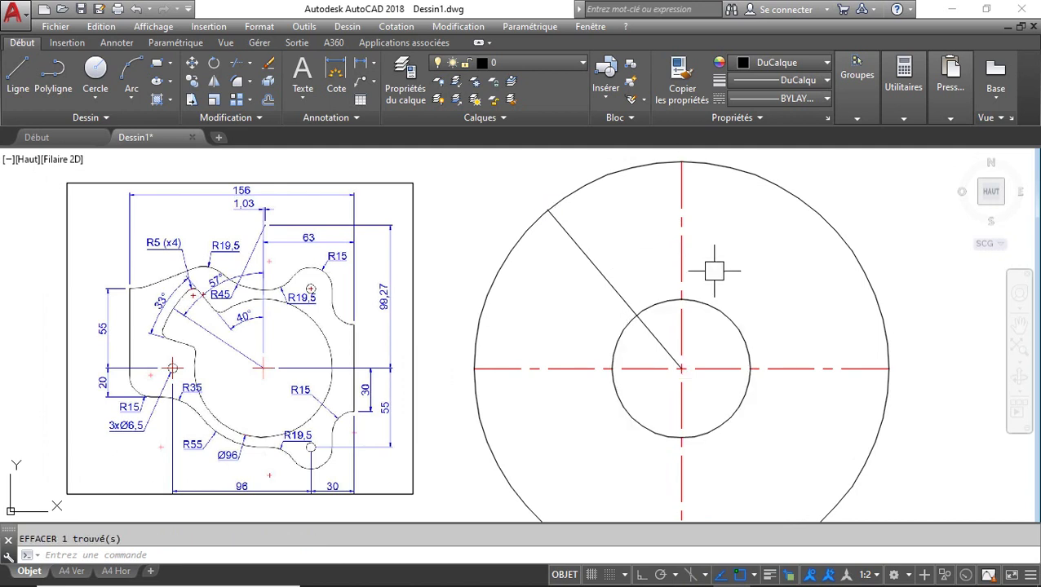
Erase the large outer circle and the angled line running from the centre
{"action": "left_click", "coordinate": [778, 187]}
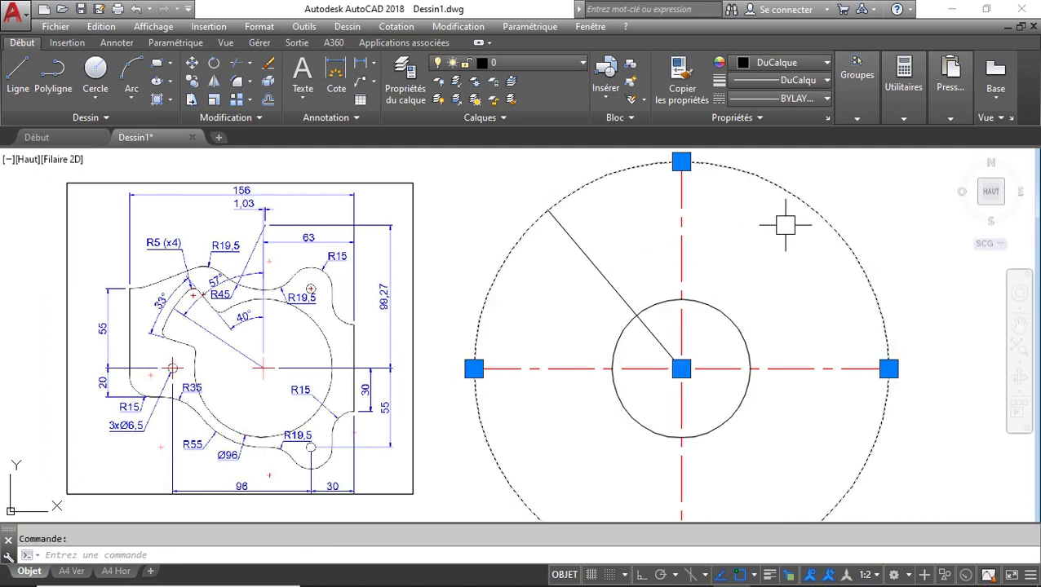
{"action": "key", "text": "Delete"}
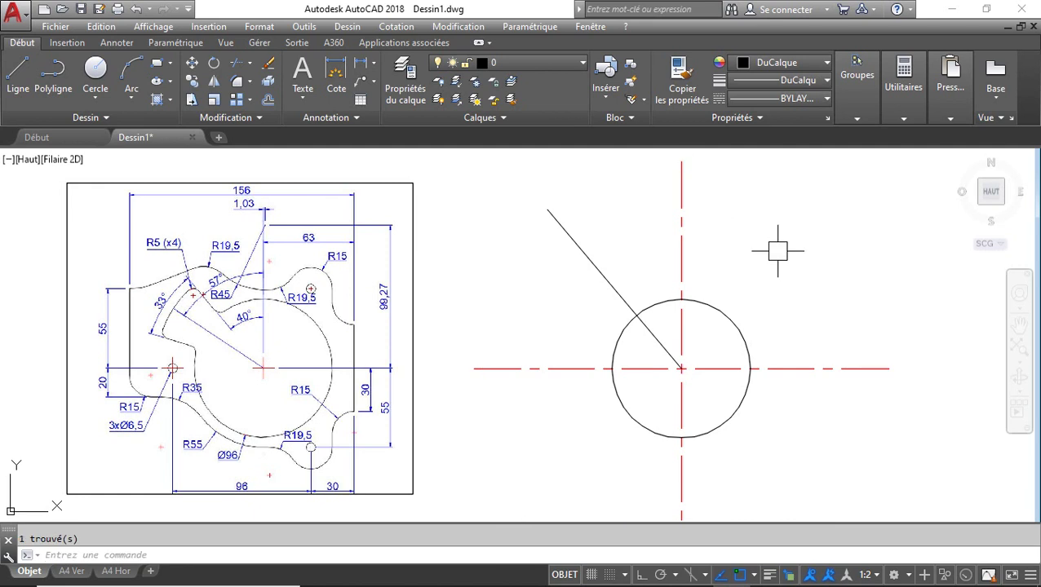
{"action": "scroll", "coordinate": [181, 364], "scroll_direction": "up", "scroll_amount": 5}
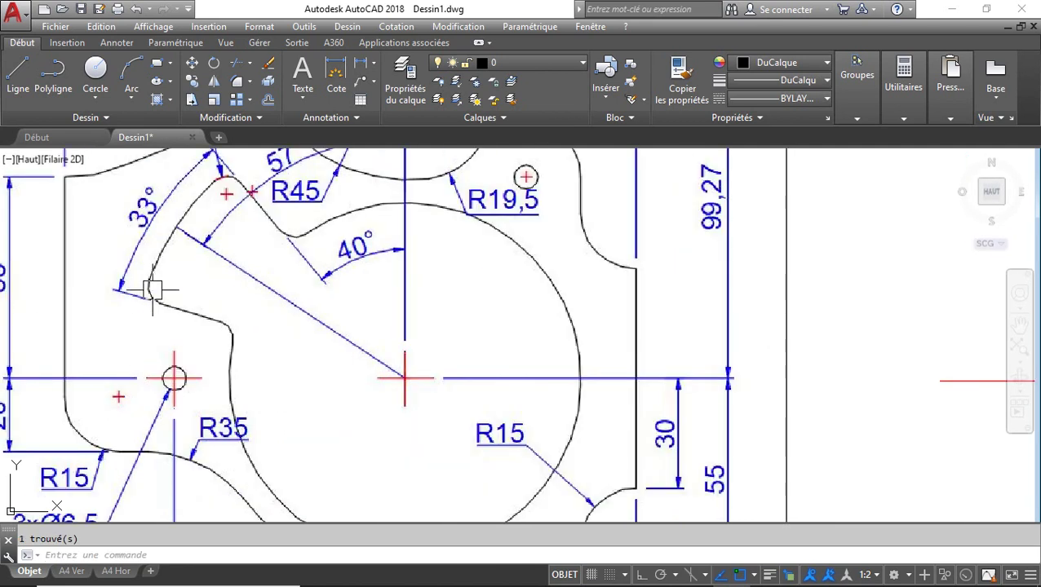
{"action": "scroll", "coordinate": [150, 292], "scroll_direction": "down", "scroll_amount": 2}
{"action": "scroll", "coordinate": [555, 266], "scroll_direction": "down", "scroll_amount": 2}
{"action": "middle_click_drag", "start_coordinate": [574, 262], "coordinate": [520, 273]}
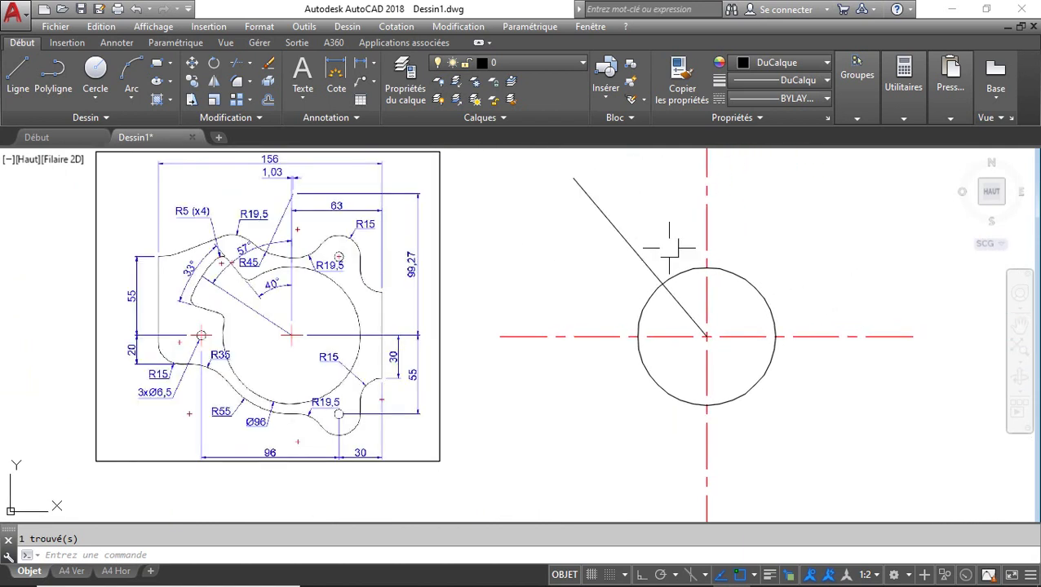
{"action": "left_click", "coordinate": [626, 241]}
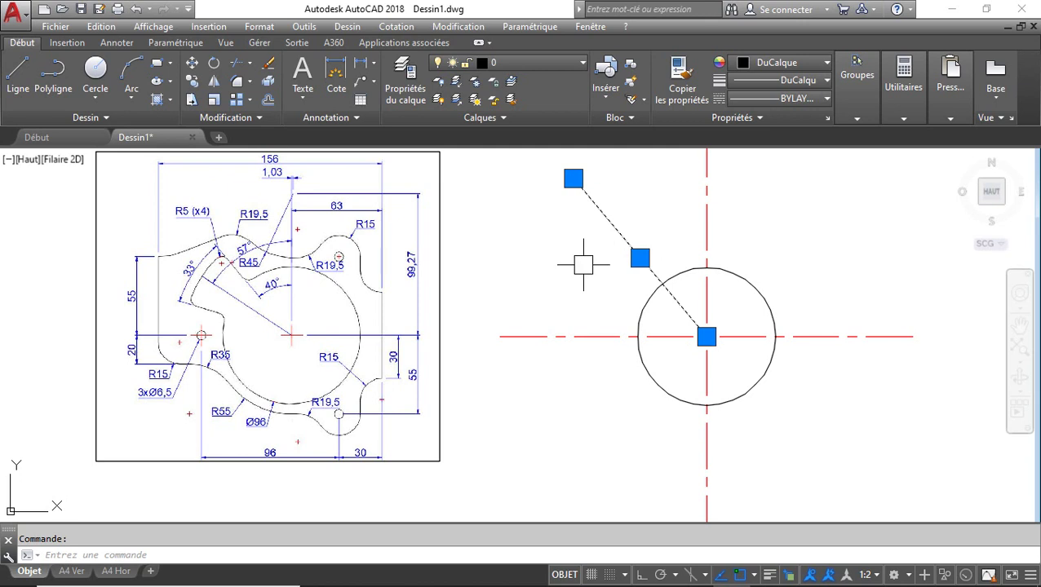
{"action": "key", "text": "Delete"}
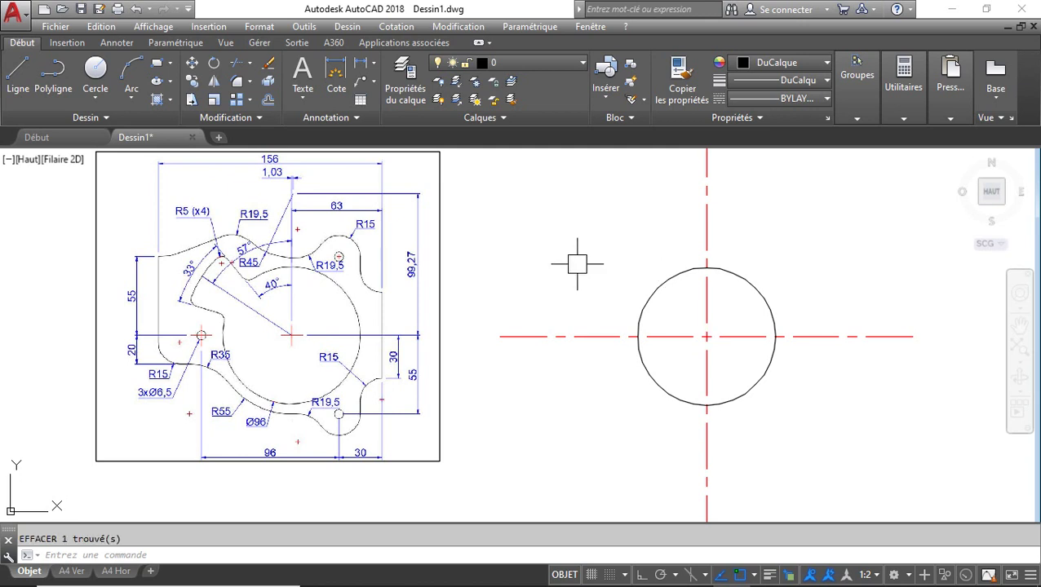
Draw a line from the circle's centre toward the upper left at 130°, extending well beyond the circle
{"action": "type", "text": "l"}
{"action": "key", "text": "Return"}
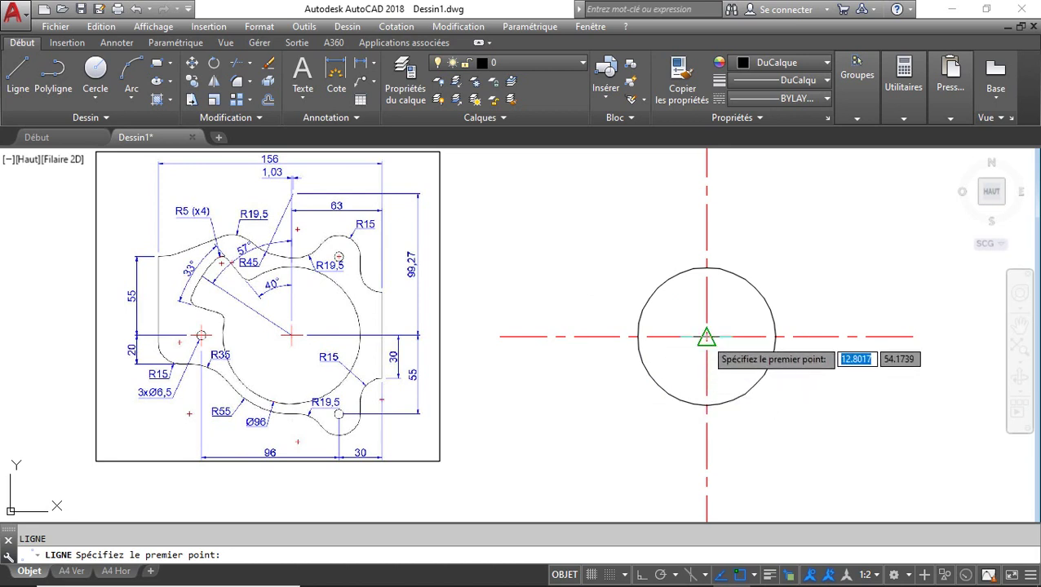
{"action": "left_click", "coordinate": [707, 336]}
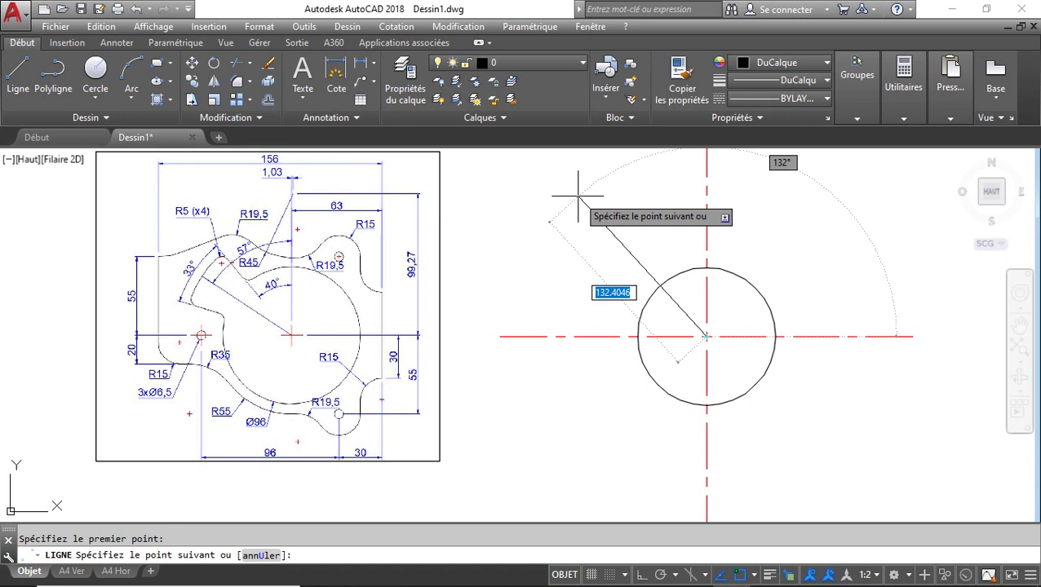
{"action": "type", "text": "<13"}
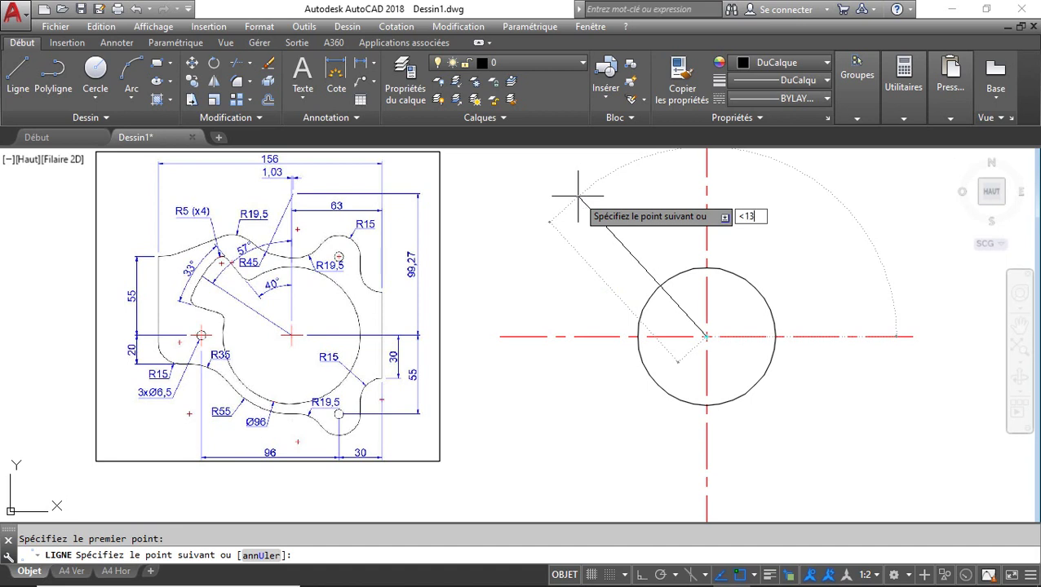
{"action": "key", "text": "Return"}
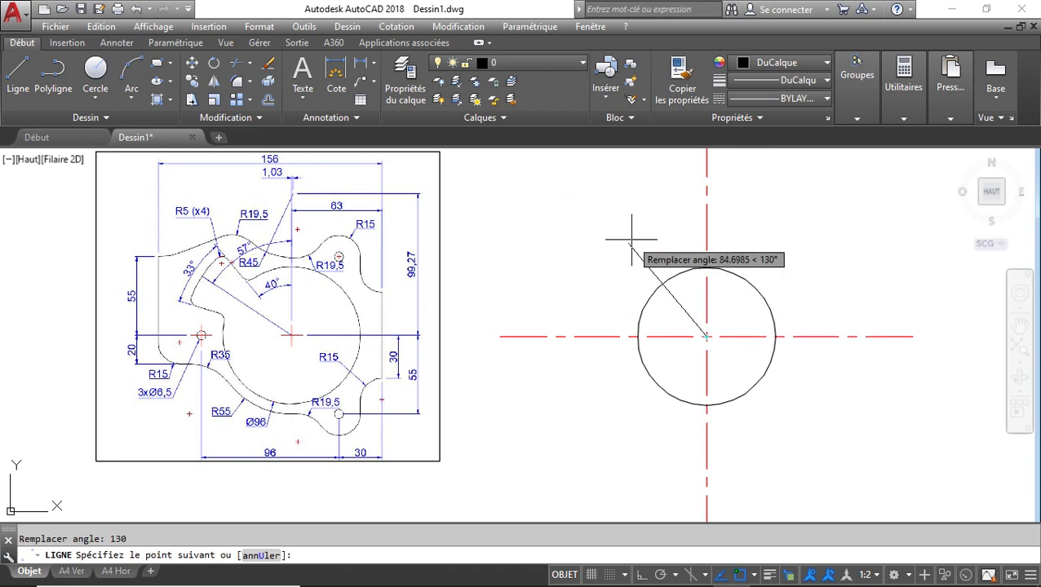
{"action": "left_click", "coordinate": [536, 207]}
{"action": "key", "text": "Escape"}
Check the angle between the vertical axis and the angled line with a temporary angular dimension (COTANG), and erase it
{"action": "type", "text": "COTA"}
{"action": "type", "text": "N"}
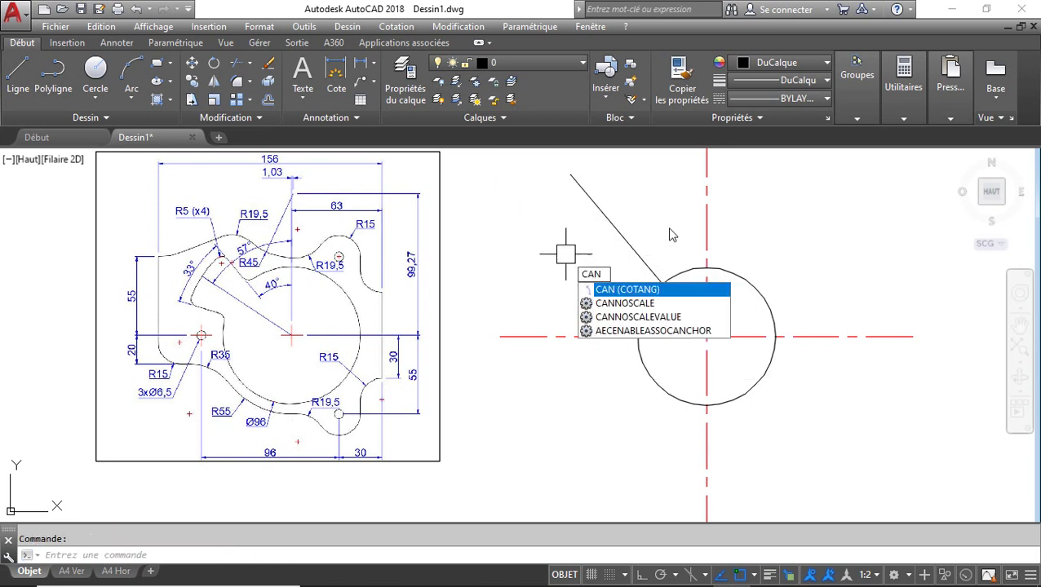
{"action": "key", "text": "Return"}
{"action": "left_click", "coordinate": [707, 219]}
{"action": "left_click", "coordinate": [639, 253]}
{"action": "left_click", "coordinate": [722, 206]}
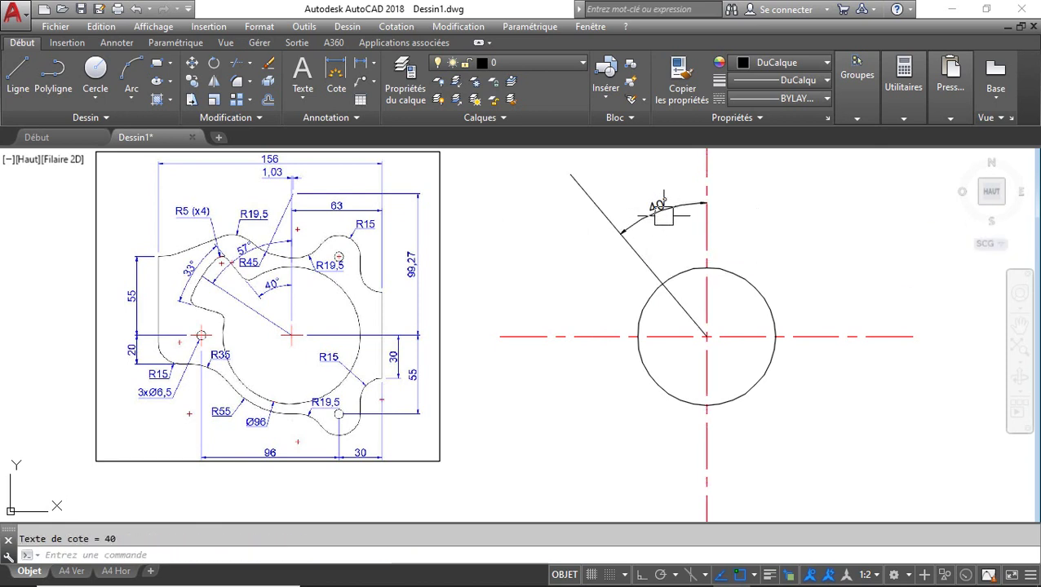
{"action": "left_click", "coordinate": [713, 208]}
{"action": "key", "text": "Delete"}
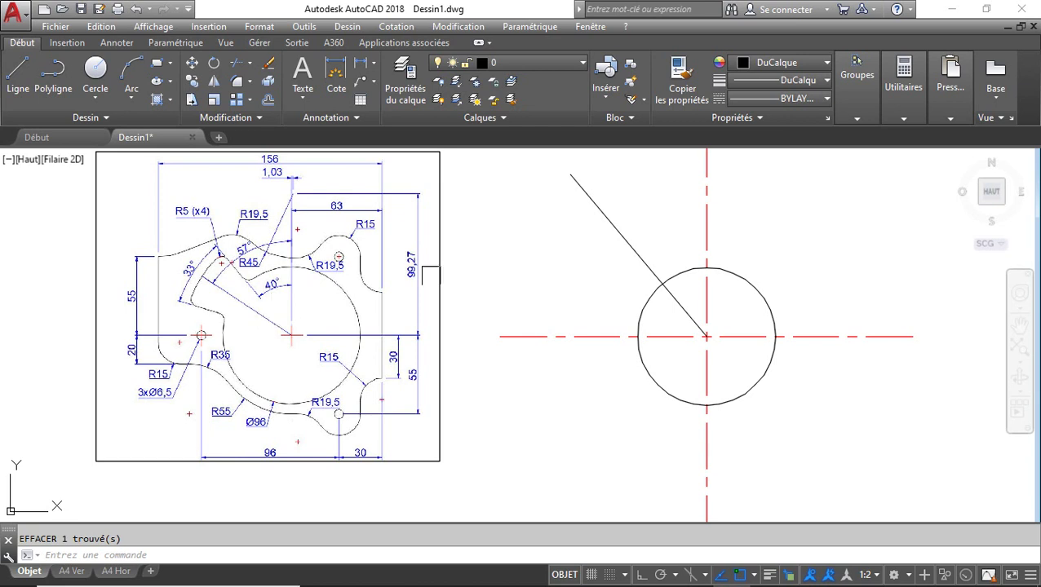
Set up a classic array (RESEAUCLASSIQUE) of the angled line as a polar array centred on the circle's centre
{"action": "left_click", "coordinate": [646, 255]}
{"action": "middle_click_drag", "start_coordinate": [505, 268], "coordinate": [502, 270]}
{"action": "type", "text": "RE"}
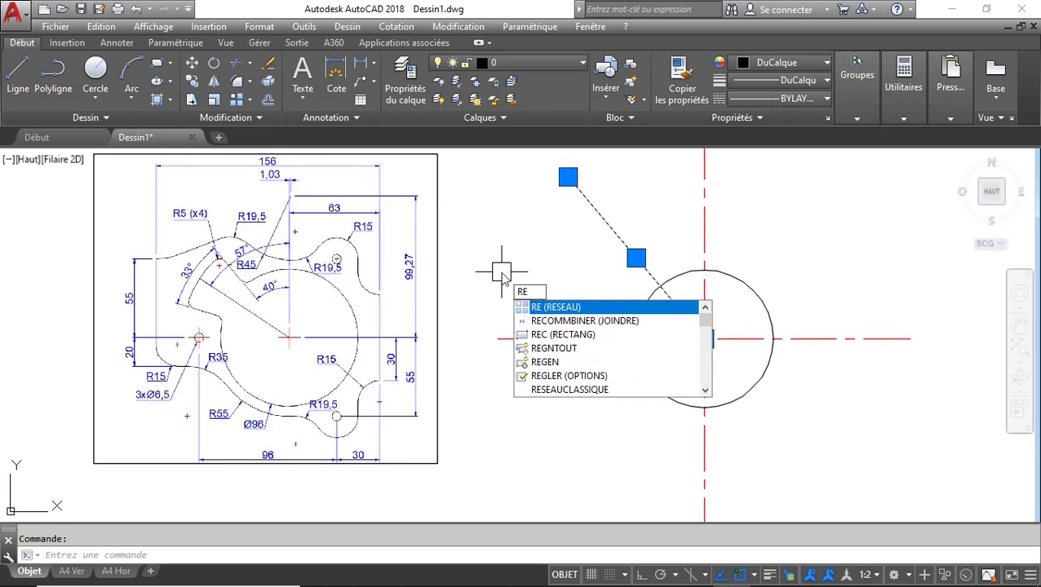
{"action": "key", "text": "Down"}
{"action": "key", "text": "Down"}
{"action": "key", "text": "Down"}
{"action": "key", "text": "Down"}
{"action": "key", "text": "Down"}
{"action": "key", "text": "Down"}
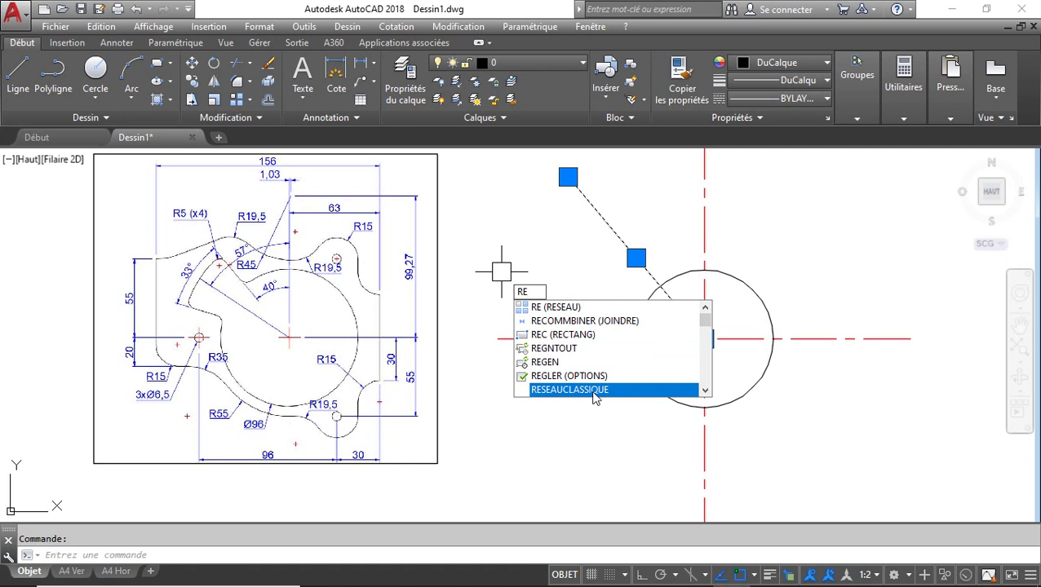
{"action": "key", "text": "Return"}
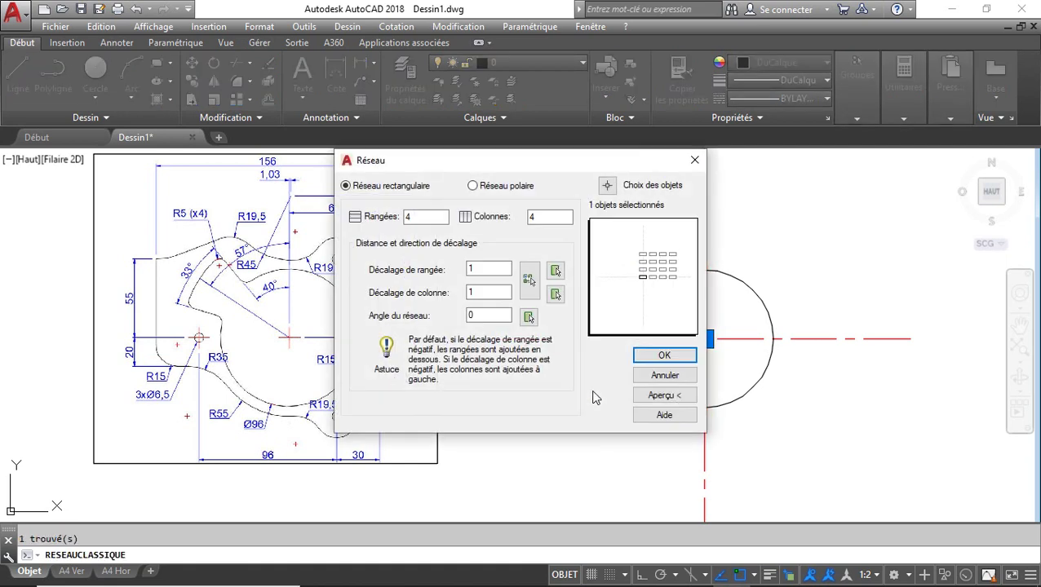
{"action": "left_click_drag", "start_coordinate": [560, 166], "coordinate": [338, 163]}
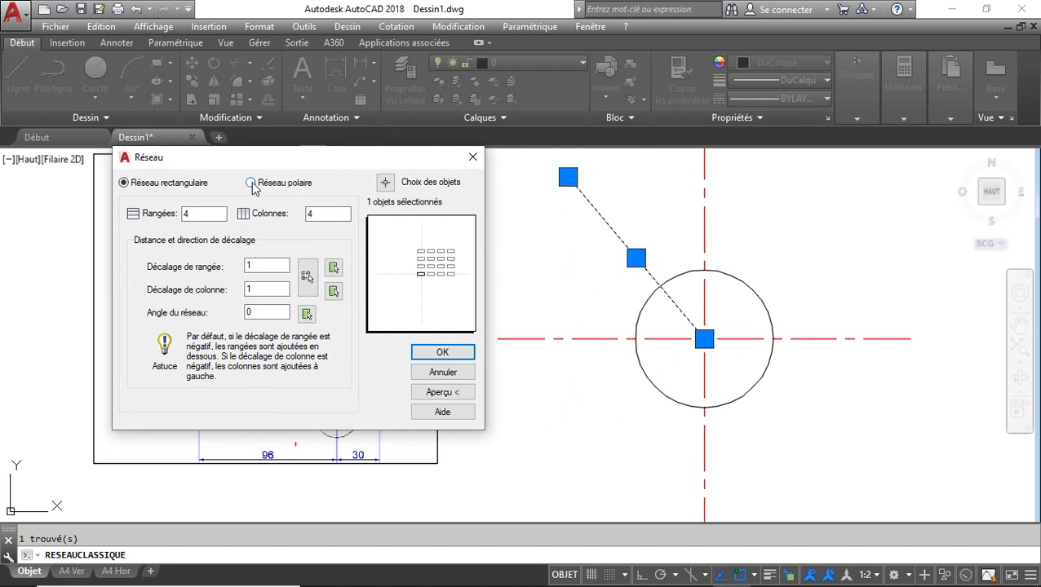
{"action": "left_click", "coordinate": [251, 182]}
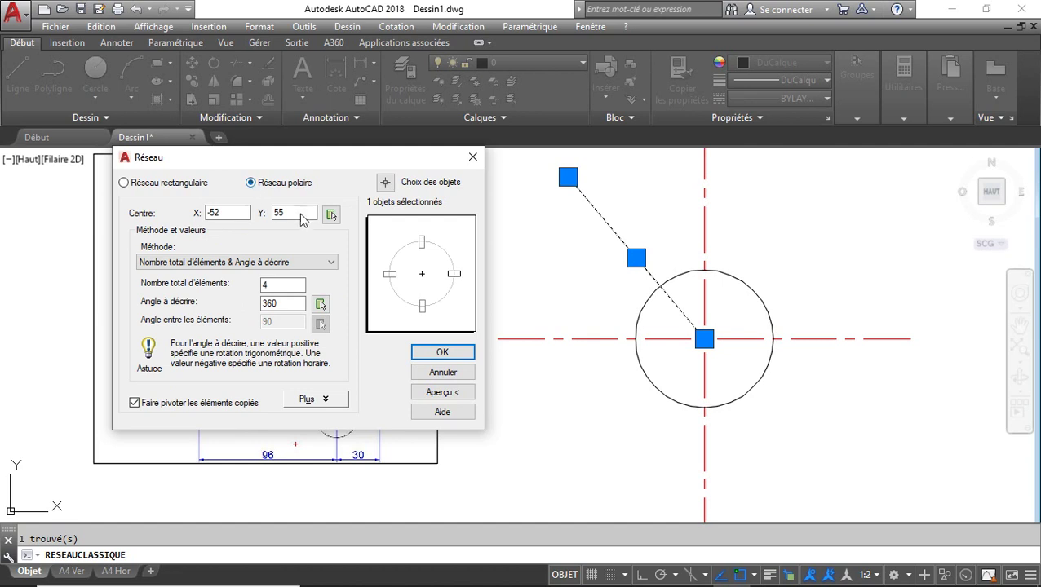
{"action": "left_click", "coordinate": [331, 214]}
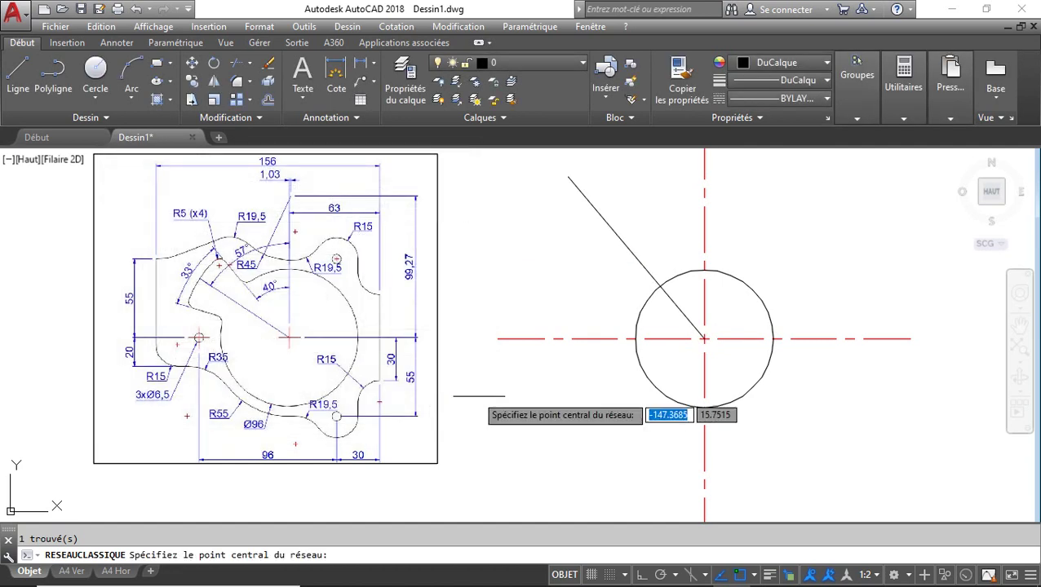
{"action": "left_click", "coordinate": [700, 338]}
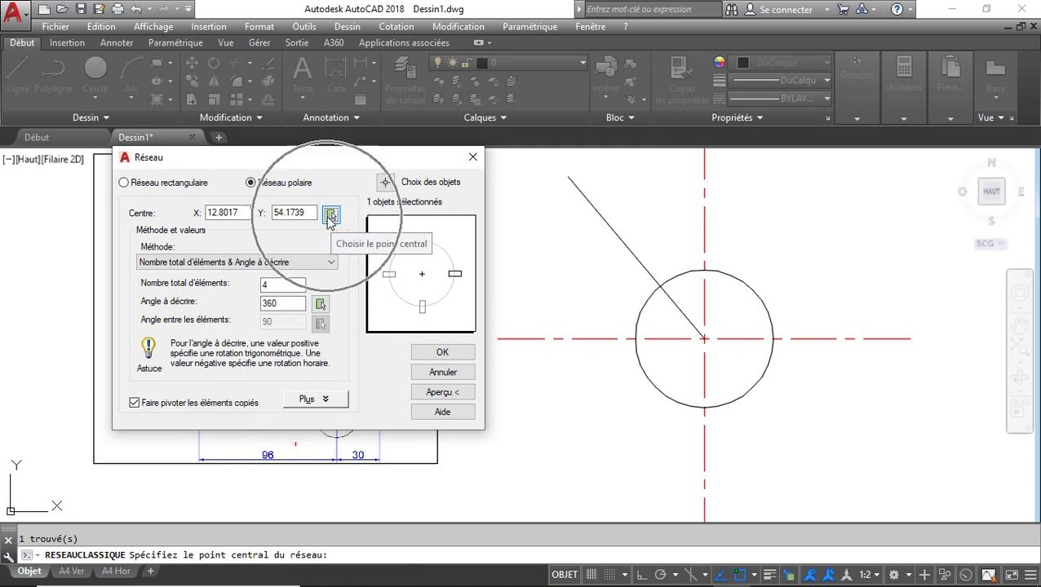
Set the polar array to 2 items over a 33° fill angle, preview it and apply it
{"action": "key", "text": "ctrl"}
{"action": "key", "text": "ctrl"}
{"action": "left_click", "coordinate": [274, 285]}
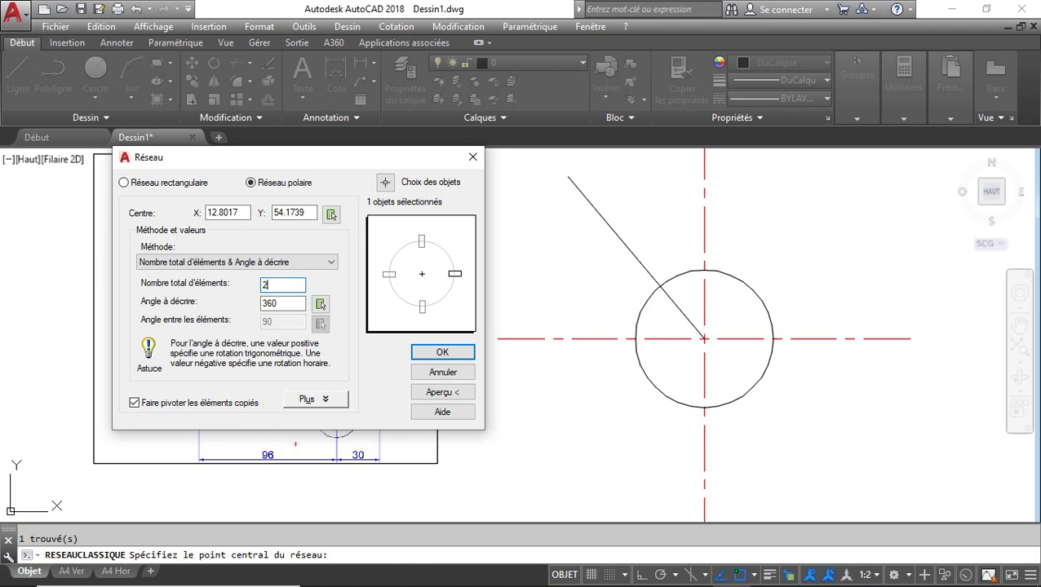
{"action": "left_click", "coordinate": [262, 303]}
{"action": "type", "text": "33"}
{"action": "left_click", "coordinate": [320, 303]}
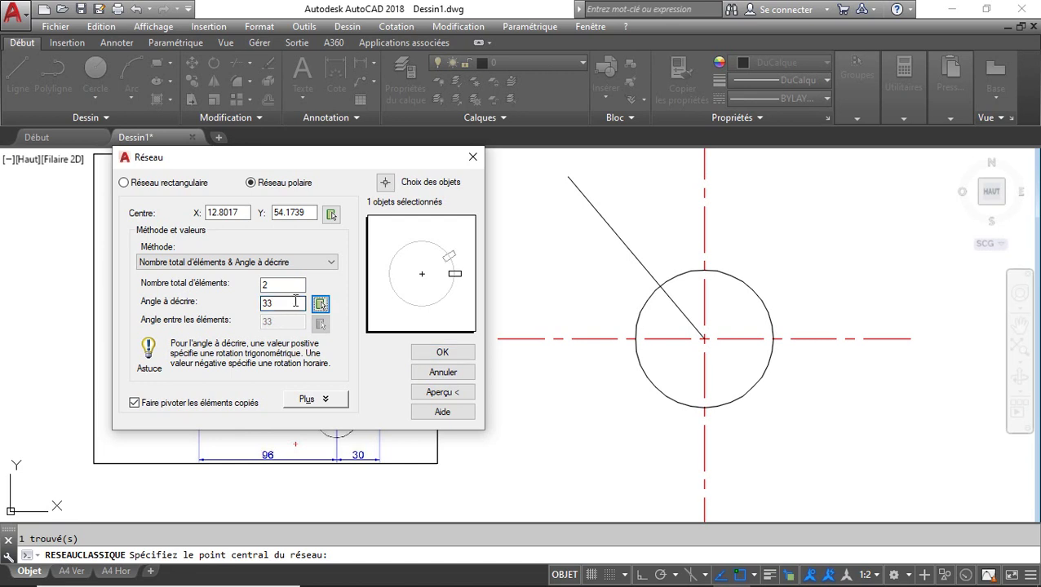
{"action": "left_click", "coordinate": [446, 394]}
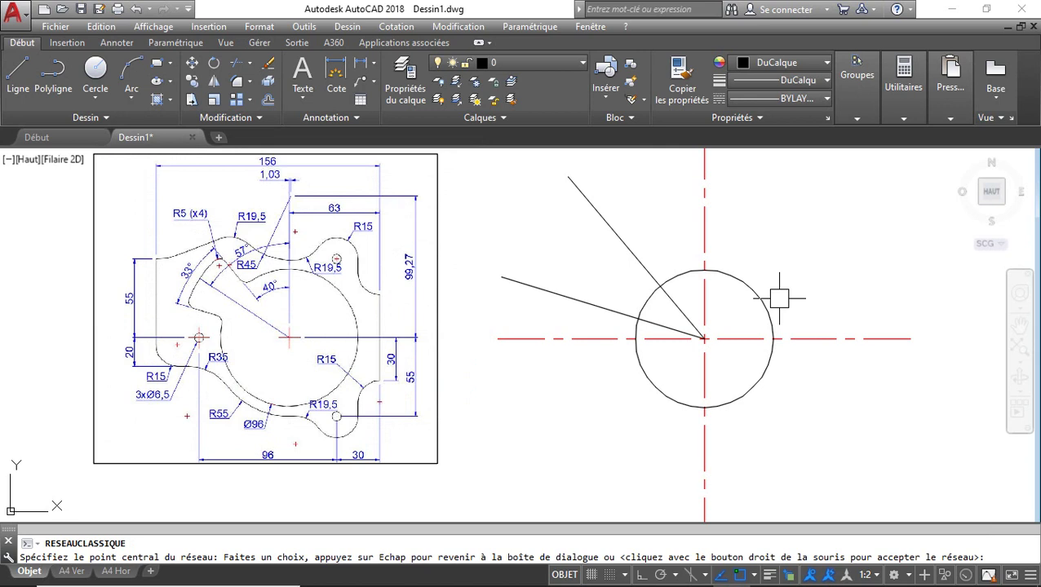
{"action": "left_click", "coordinate": [570, 273]}
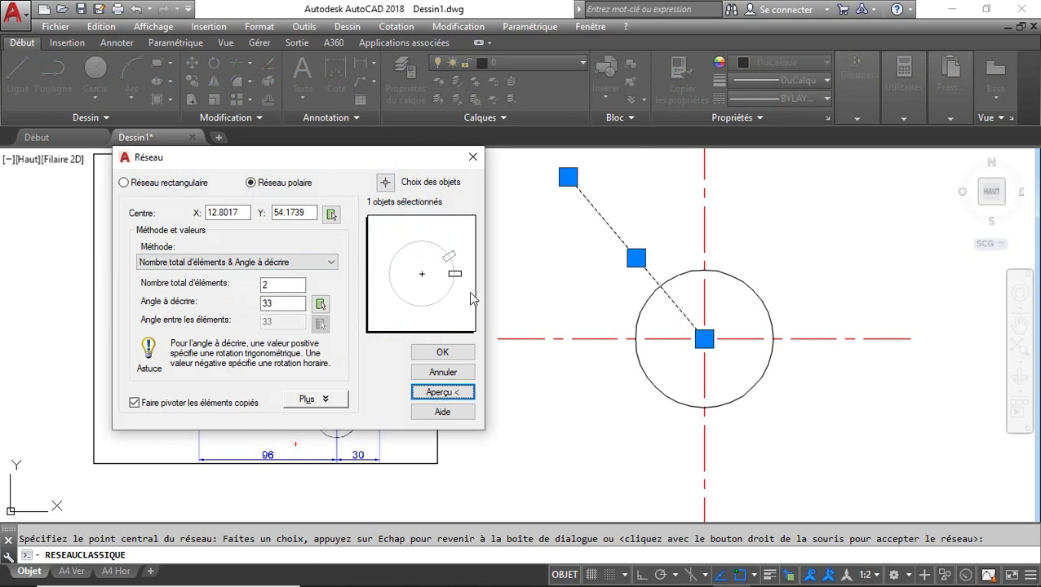
{"action": "left_click", "coordinate": [443, 354]}
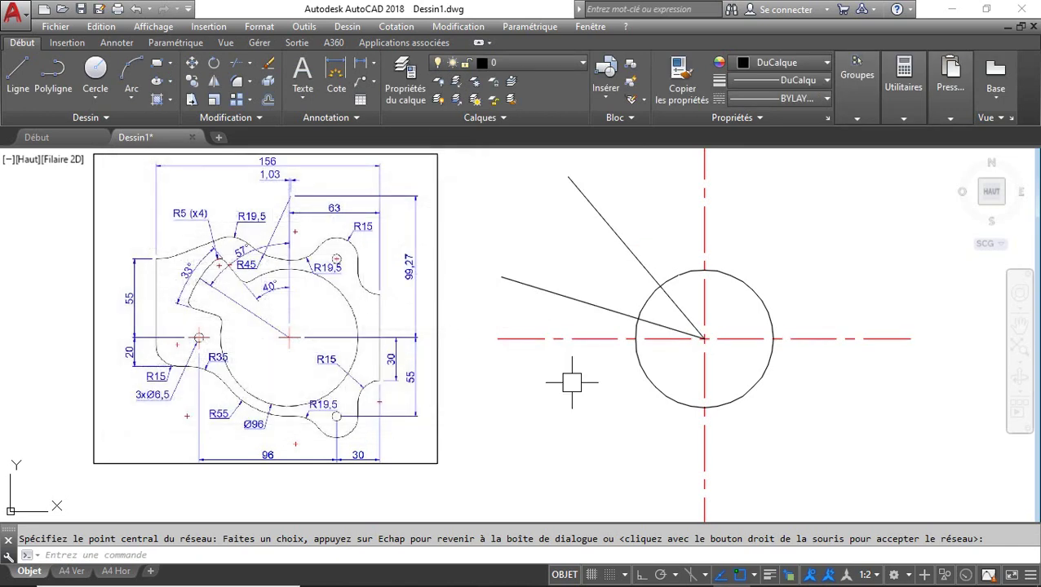
Add an angular dimension (COTANG) between the vertical axis and the upper angled line, placed above the circle
{"action": "type", "text": "can"}
{"action": "key", "text": "Return"}
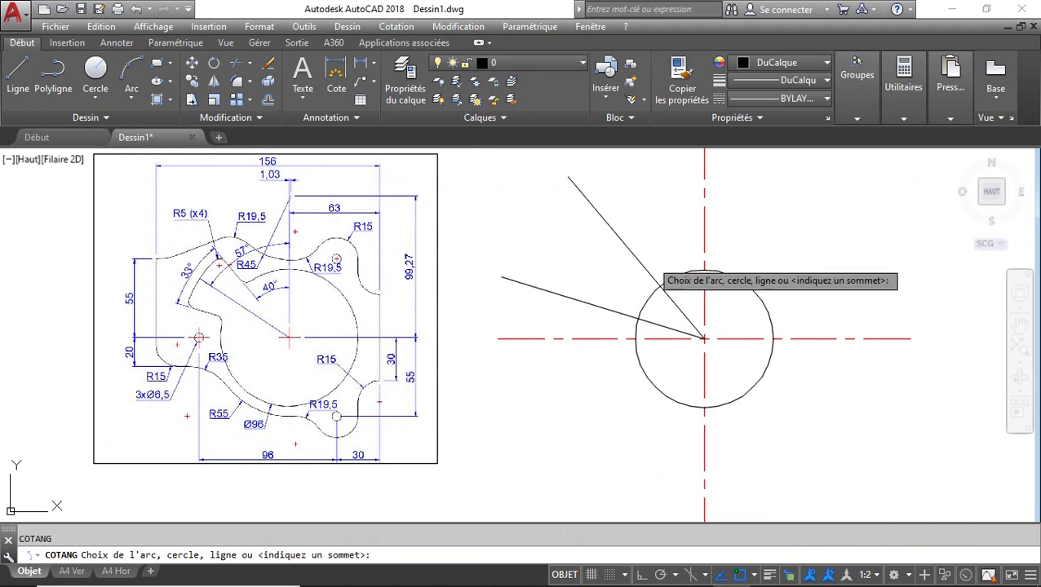
{"action": "left_click", "coordinate": [700, 216]}
{"action": "left_click", "coordinate": [620, 234]}
{"action": "left_click", "coordinate": [638, 206]}
Add an angular dimension between the two angled lines, placed near their outer ends
{"action": "key", "text": "Return"}
{"action": "left_click", "coordinate": [629, 251]}
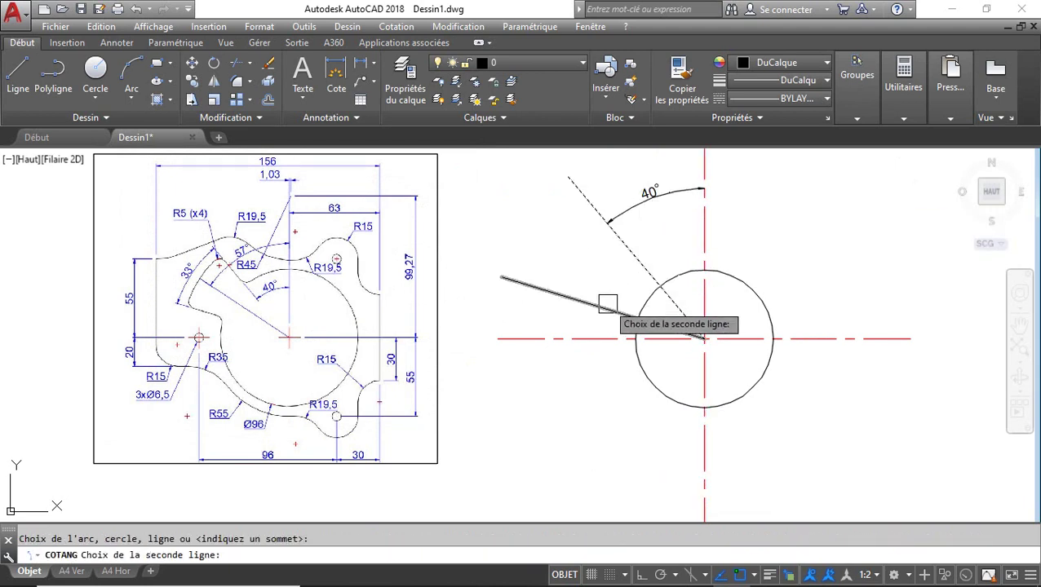
{"action": "left_click", "coordinate": [608, 302]}
{"action": "left_click", "coordinate": [571, 252]}
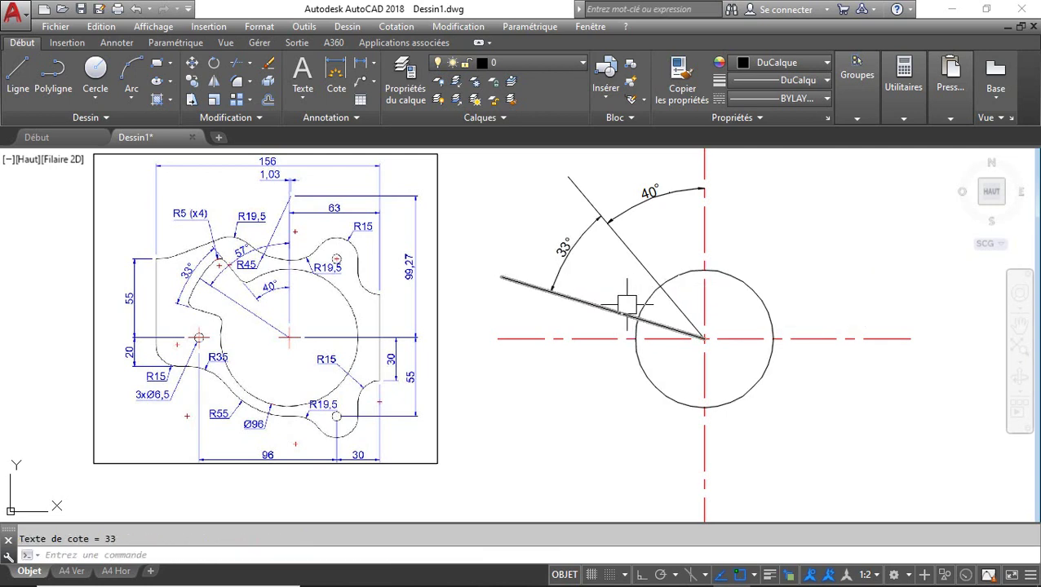
{"action": "left_click", "coordinate": [612, 234]}
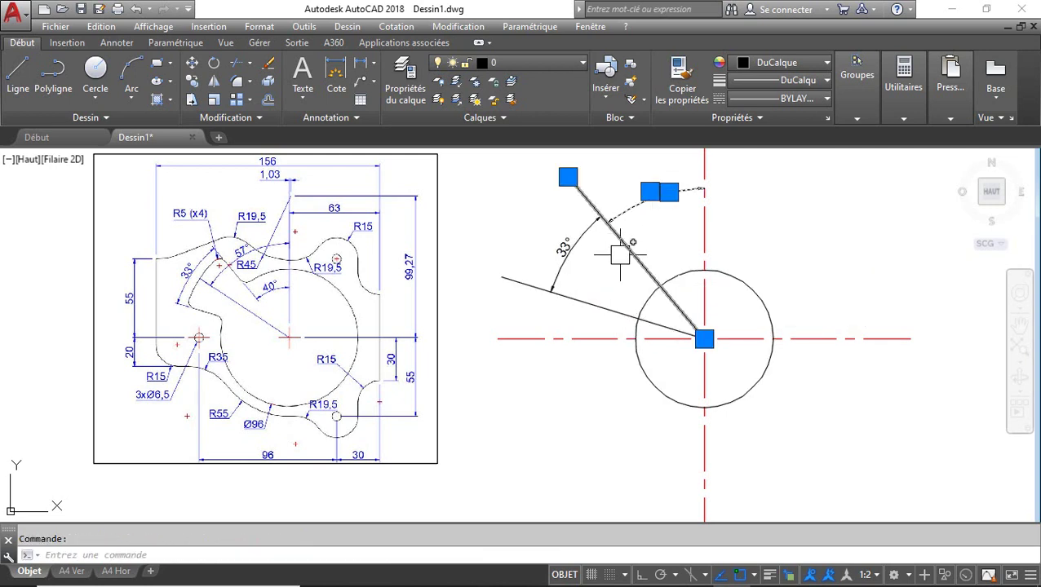
{"action": "key", "text": "Escape"}
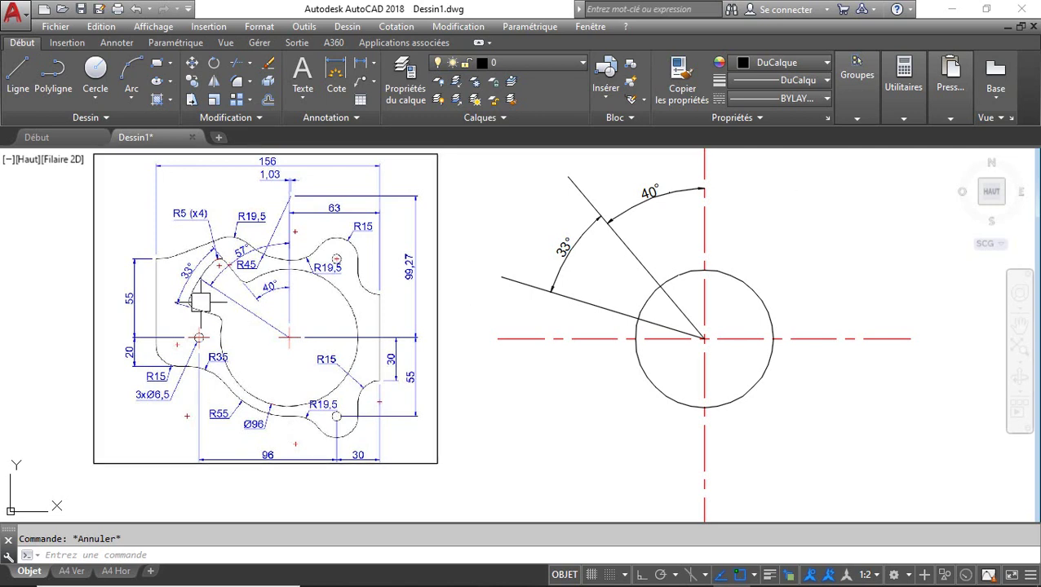
Draw a circle with radius 96/2 over the reference image, centred on the red cross of its Ø96 bore
{"action": "scroll", "coordinate": [190, 285], "scroll_direction": "up", "scroll_amount": 2}
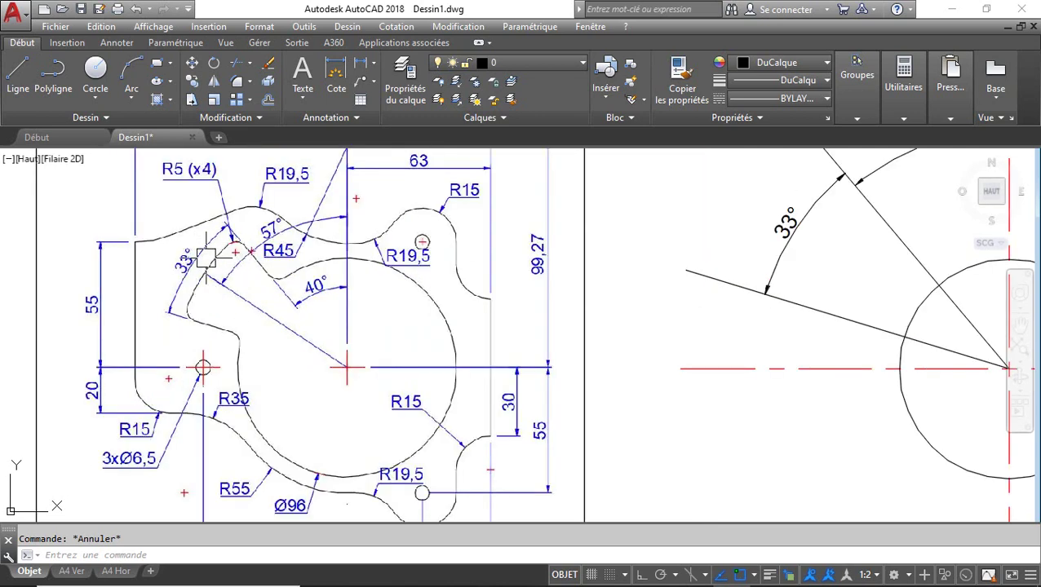
{"action": "scroll", "coordinate": [202, 290], "scroll_direction": "up", "scroll_amount": 3}
{"action": "scroll", "coordinate": [269, 288], "scroll_direction": "down", "scroll_amount": 3}
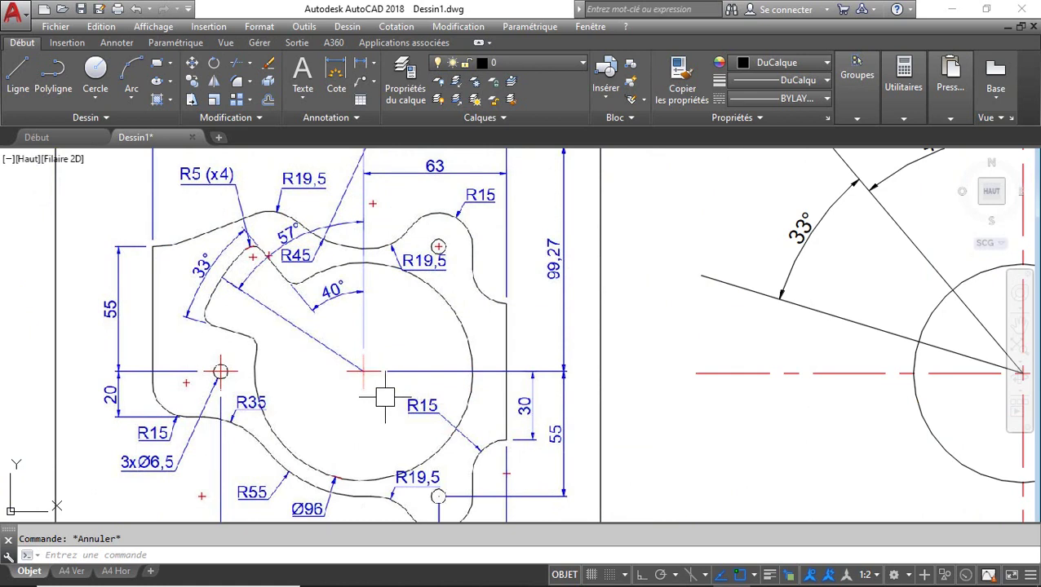
{"action": "type", "text": "c"}
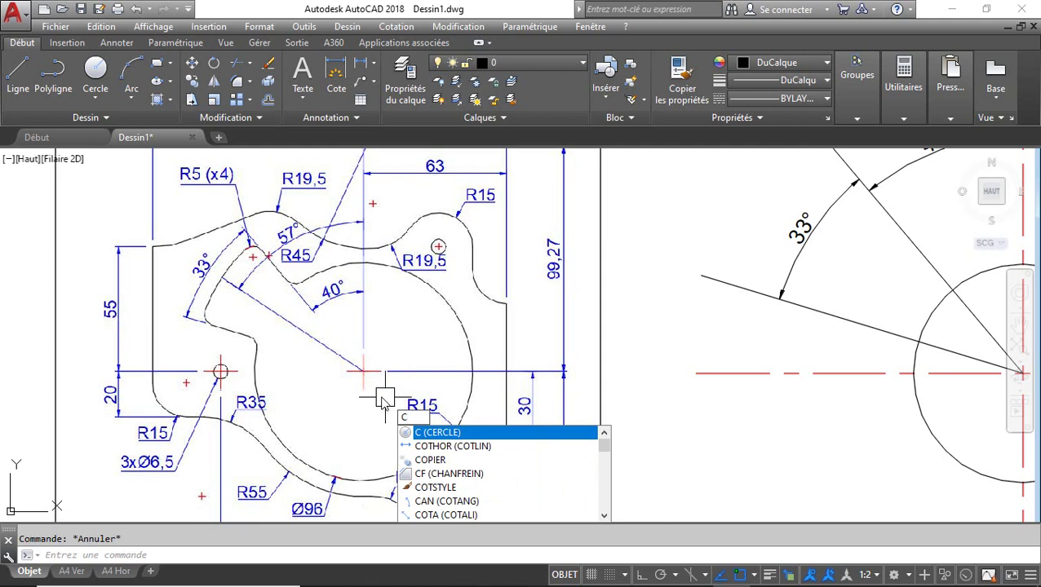
{"action": "key", "text": "Return"}
{"action": "scroll", "coordinate": [363, 371], "scroll_direction": "up", "scroll_amount": 8}
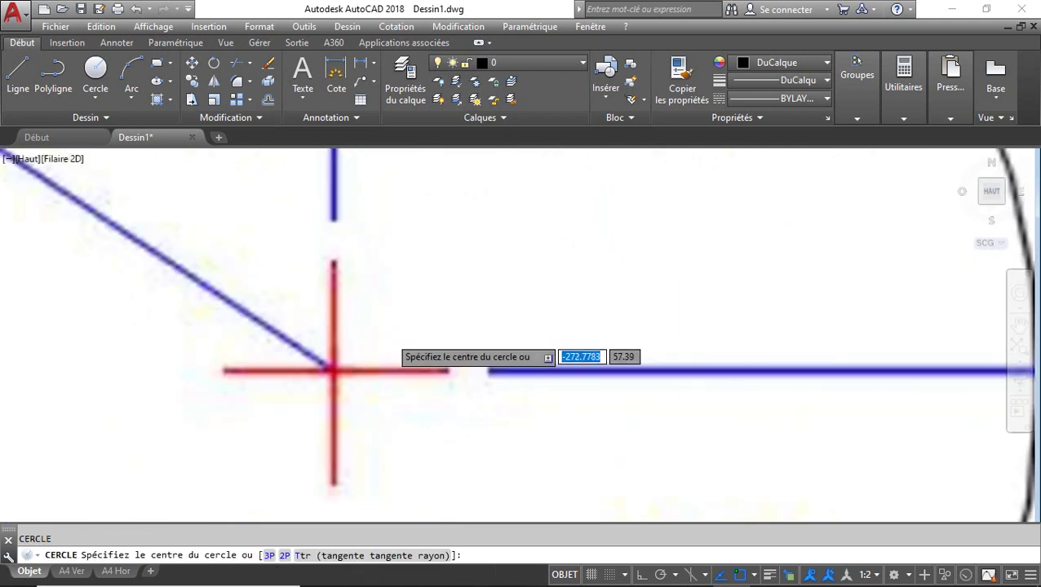
{"action": "scroll", "coordinate": [390, 336], "scroll_direction": "up", "scroll_amount": 2}
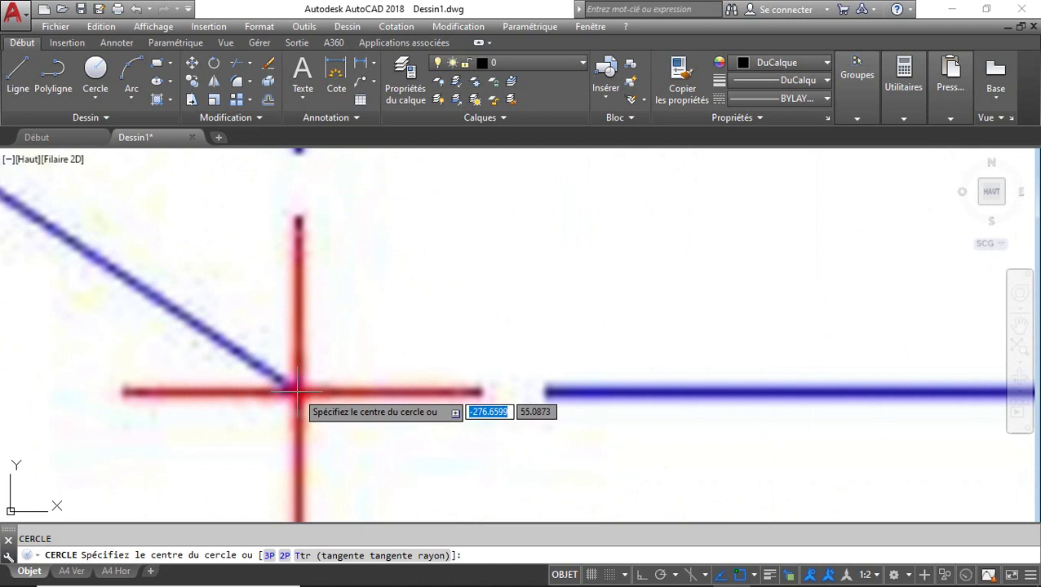
{"action": "left_click", "coordinate": [296, 393]}
{"action": "scroll", "coordinate": [359, 377], "scroll_direction": "down", "scroll_amount": 6}
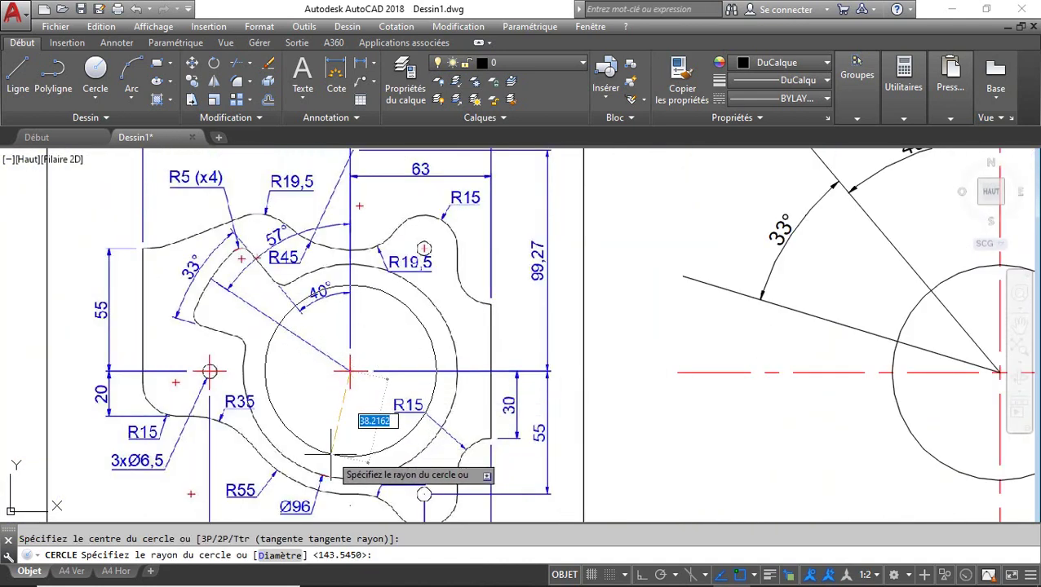
{"action": "type", "text": "96/2"}
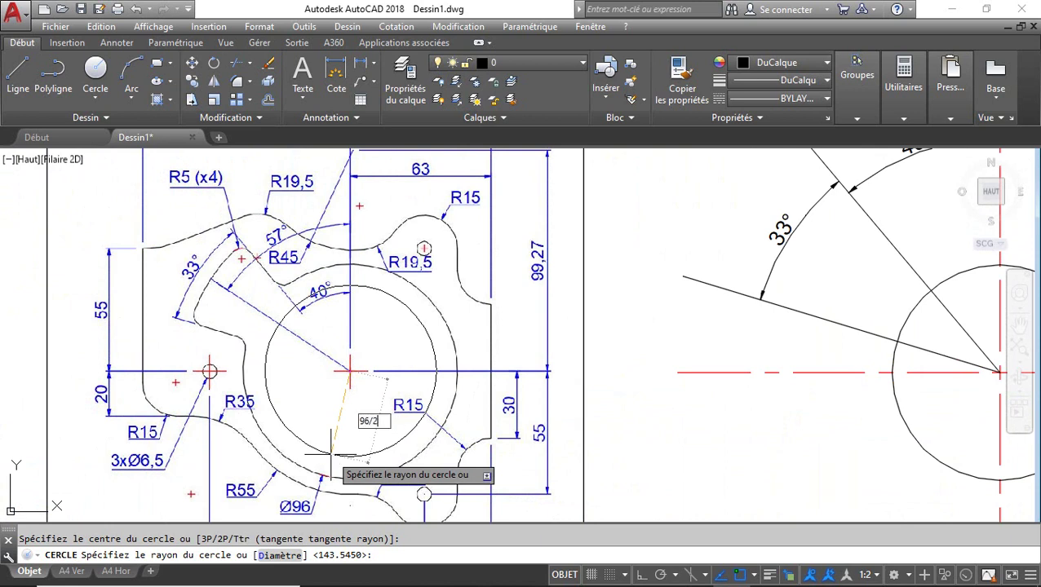
{"action": "key", "text": "Return"}
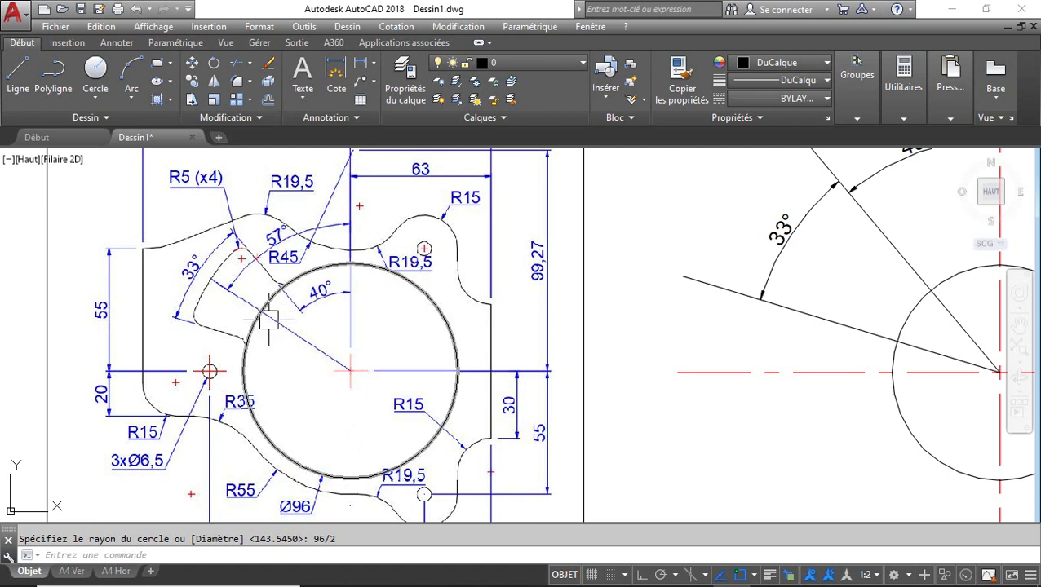
Draw a concentric circle of radius 75 over the reference image to match the slot's outer arc
{"action": "mouse_move", "coordinate": [269, 320]}
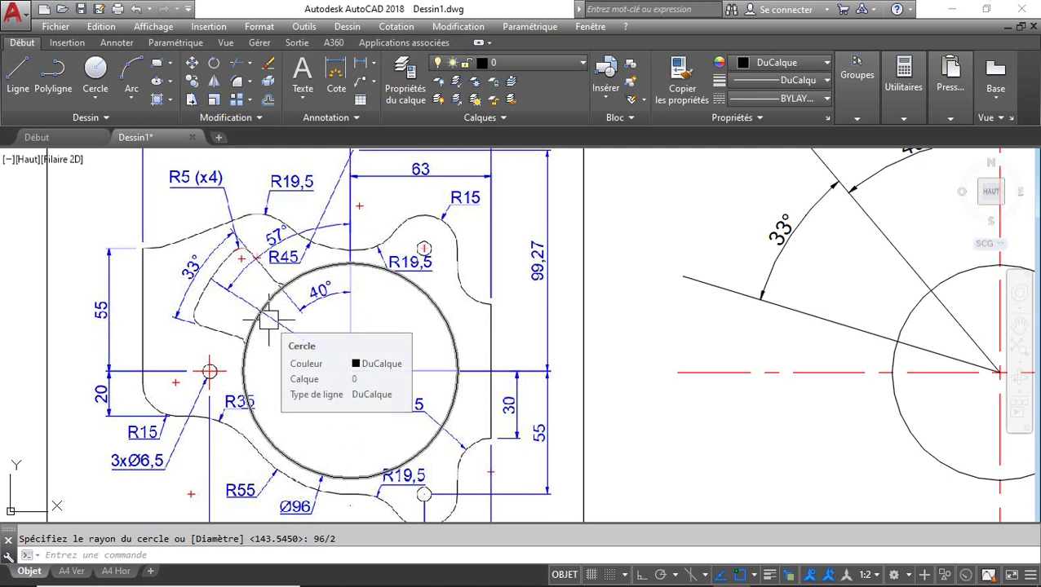
{"action": "key", "text": "Return"}
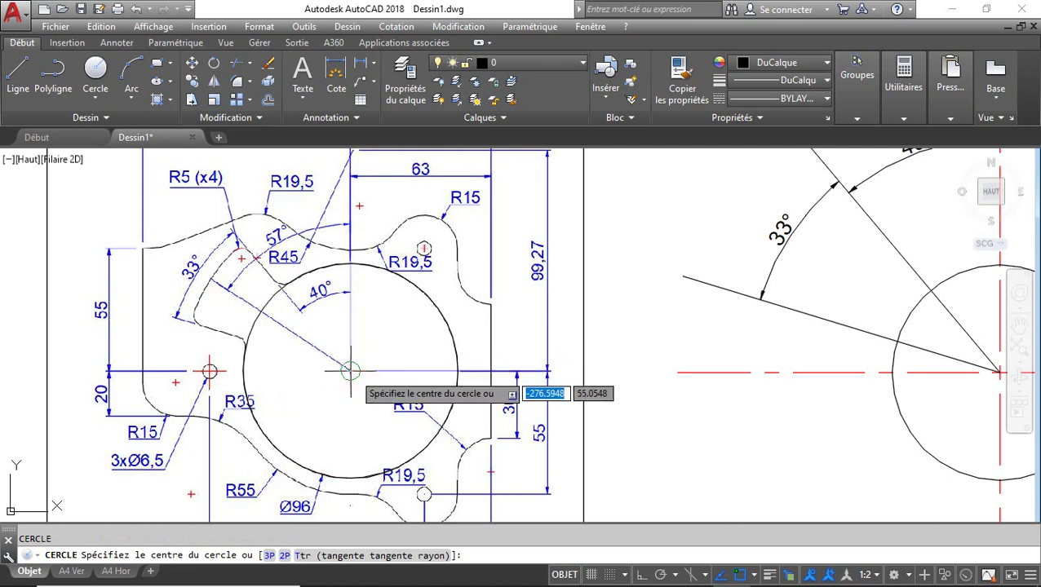
{"action": "left_click", "coordinate": [350, 372]}
{"action": "scroll", "coordinate": [196, 274], "scroll_direction": "up", "scroll_amount": 3}
{"action": "scroll", "coordinate": [106, 296], "scroll_direction": "up", "scroll_amount": 4}
{"action": "scroll", "coordinate": [119, 300], "scroll_direction": "down", "scroll_amount": 2}
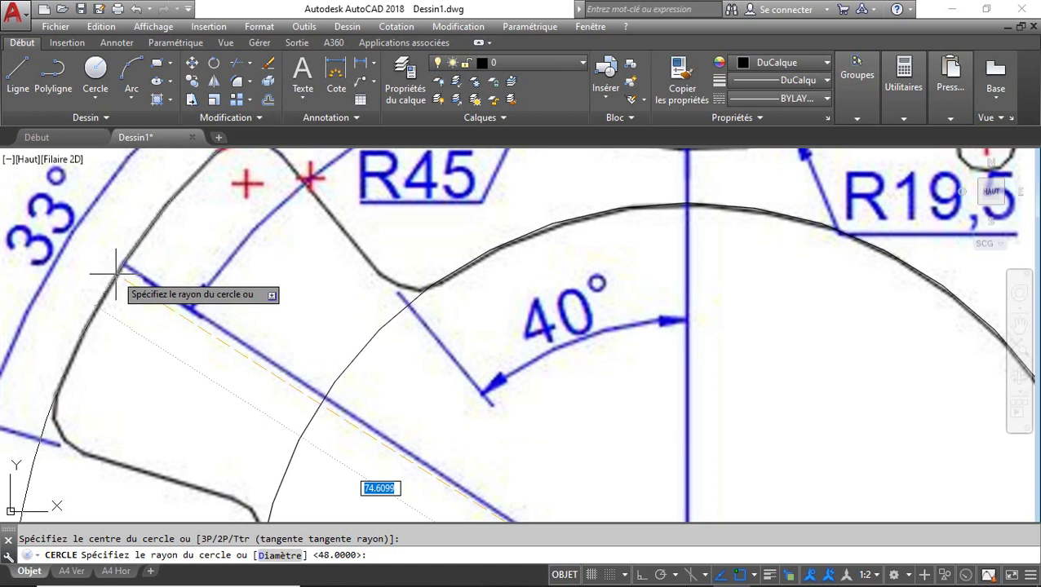
{"action": "type", "text": "75"}
{"action": "key", "text": "Return"}
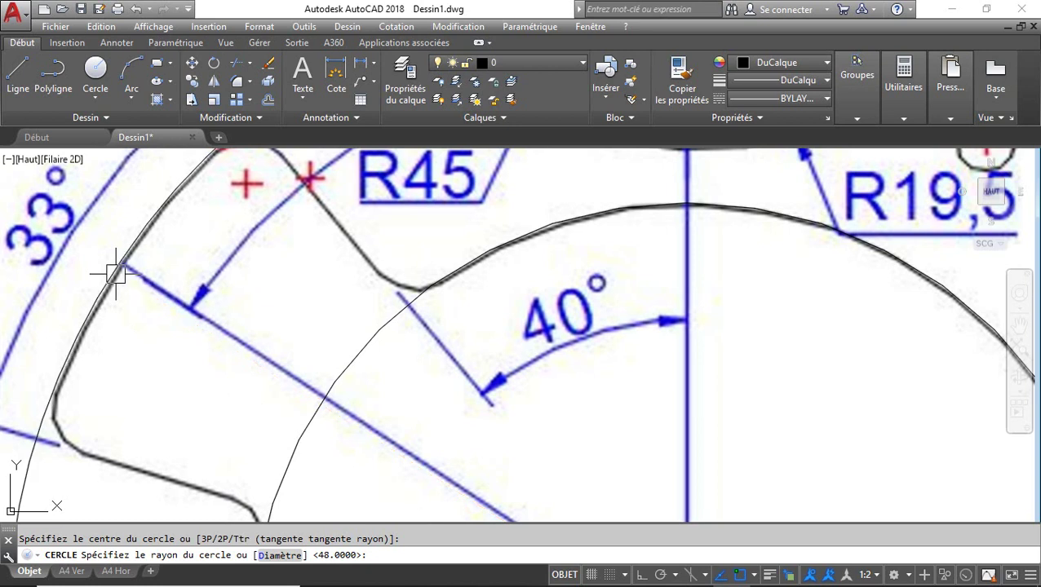
{"action": "scroll", "coordinate": [139, 294], "scroll_direction": "down", "scroll_amount": 3}
{"action": "scroll", "coordinate": [143, 304], "scroll_direction": "up", "scroll_amount": 2}
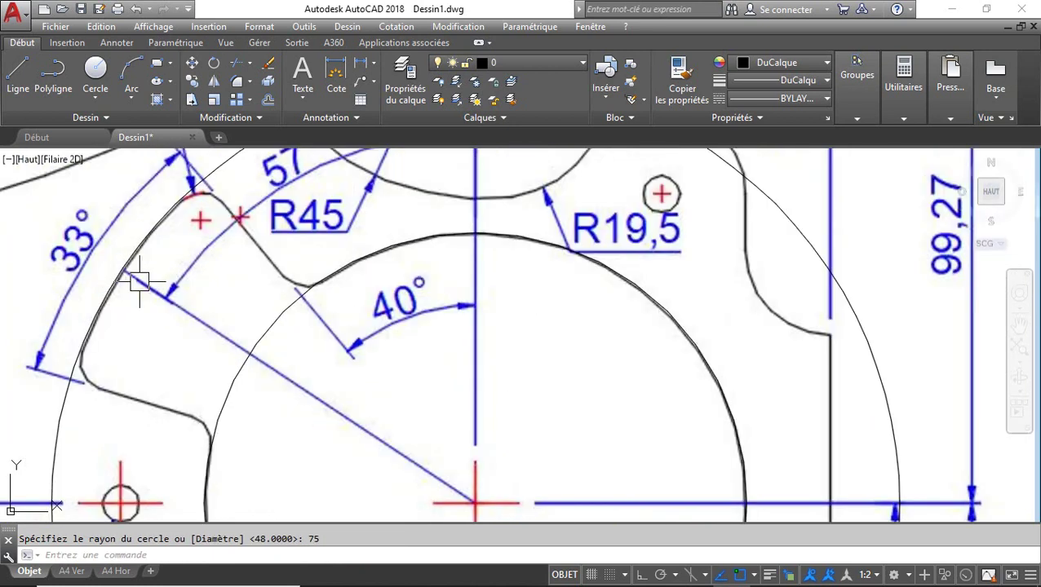
{"action": "scroll", "coordinate": [138, 282], "scroll_direction": "down", "scroll_amount": 4}
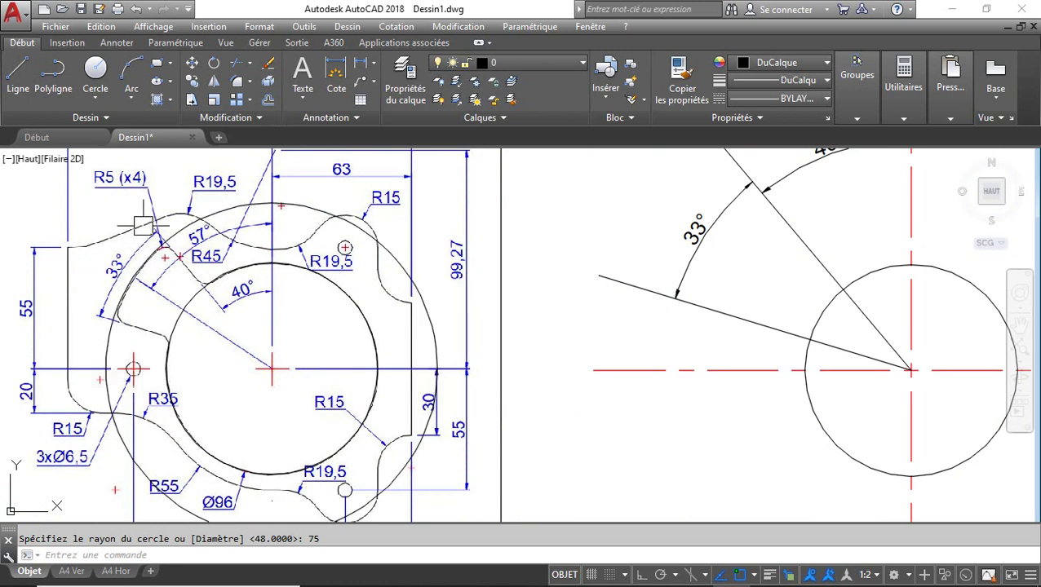
Draw a circle of radius 75 on the new part, centred on the intersection of its axes
{"action": "scroll", "coordinate": [441, 218], "scroll_direction": "down", "scroll_amount": 2}
{"action": "type", "text": "c"}
{"action": "key", "text": "Return"}
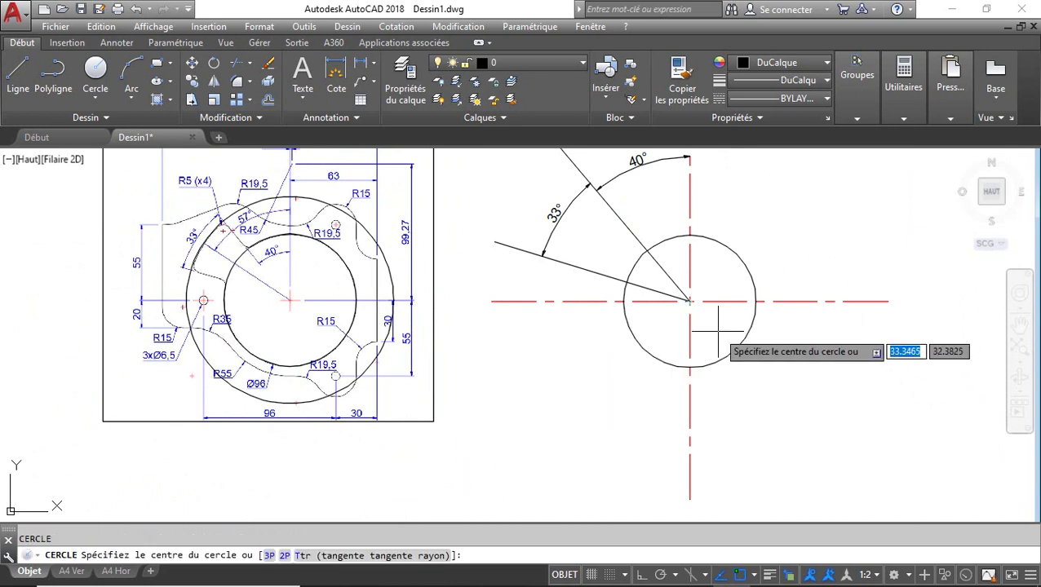
{"action": "left_click", "coordinate": [689, 302]}
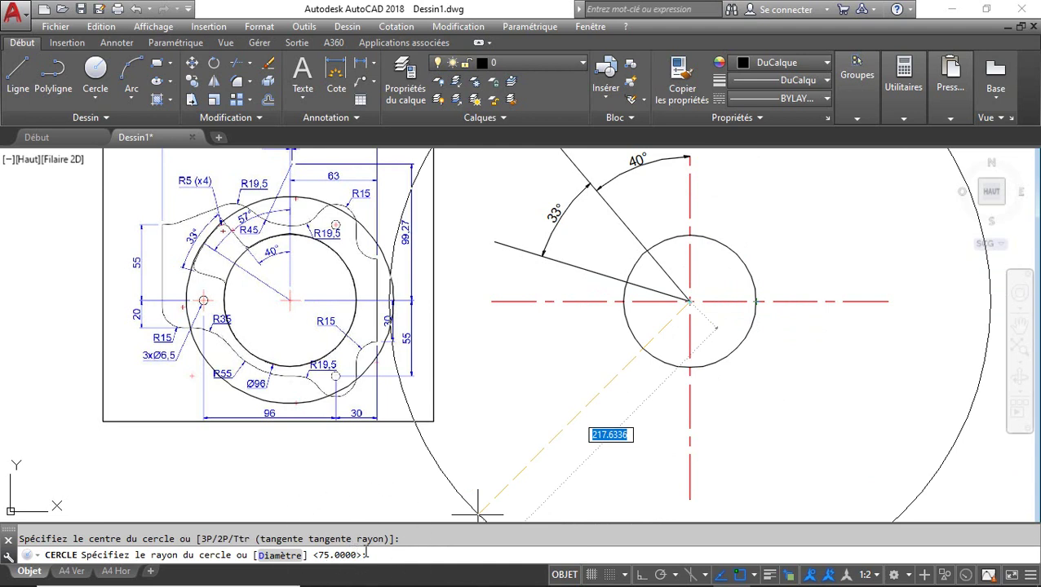
{"action": "left_click", "coordinate": [586, 310]}
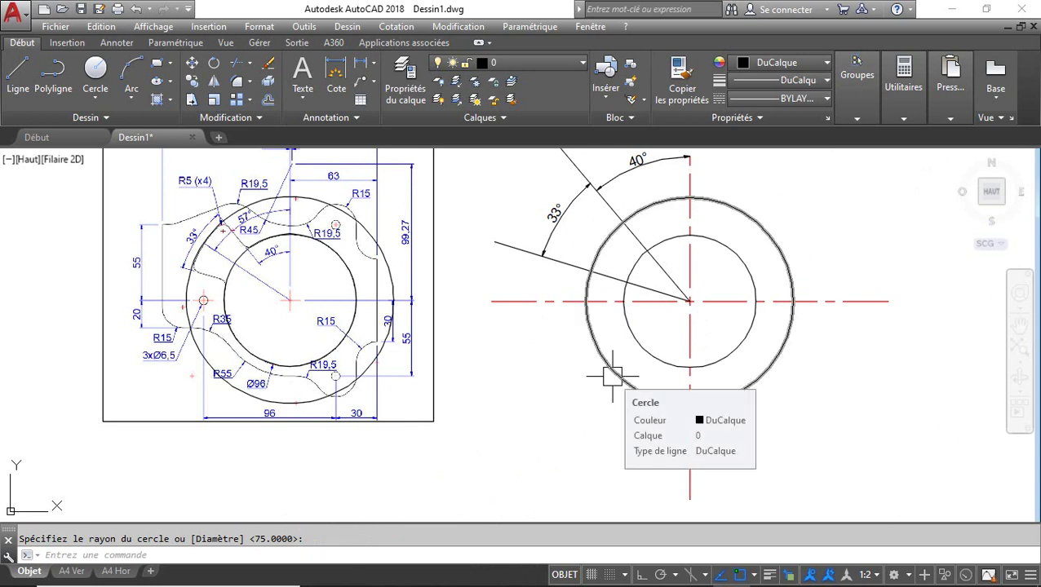
Trim the radius 75 circle against the two angled lines, keeping only the arc between them
{"action": "type", "text": "AJ"}
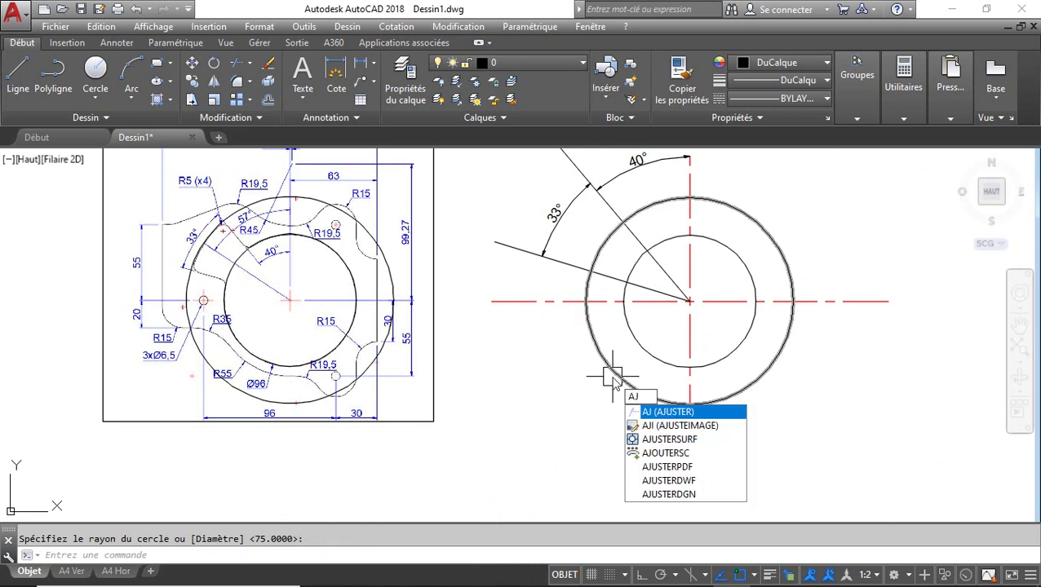
{"action": "key", "text": "Return"}
{"action": "left_click", "coordinate": [601, 276]}
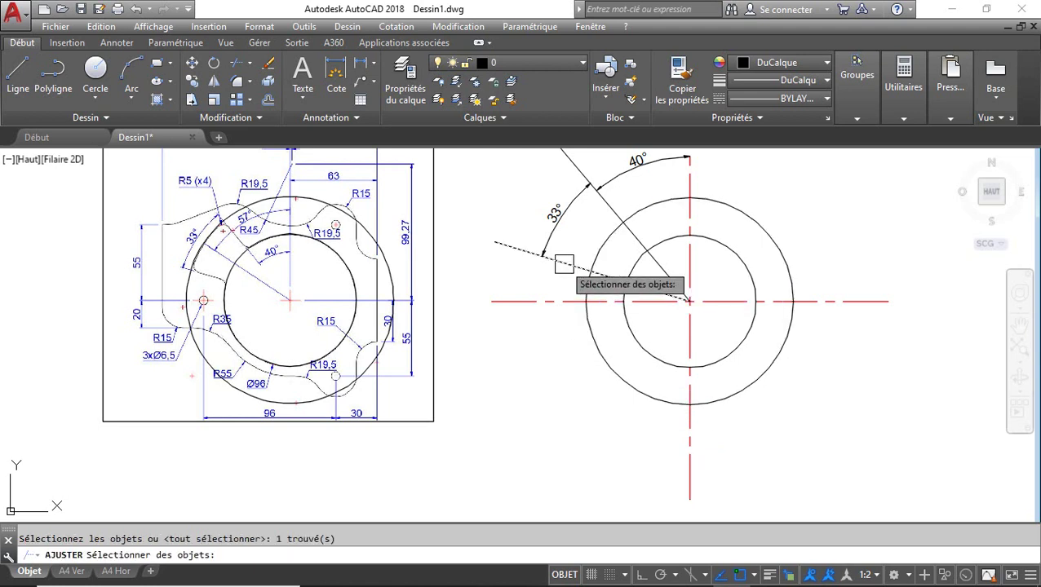
{"action": "left_click", "coordinate": [616, 209]}
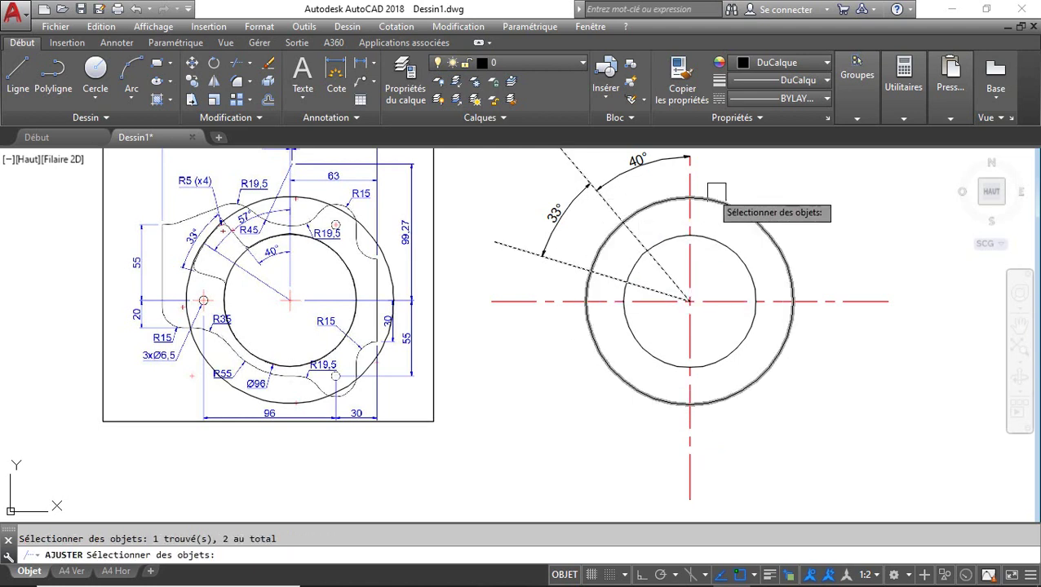
{"action": "key", "text": "Return"}
{"action": "left_click", "coordinate": [757, 219]}
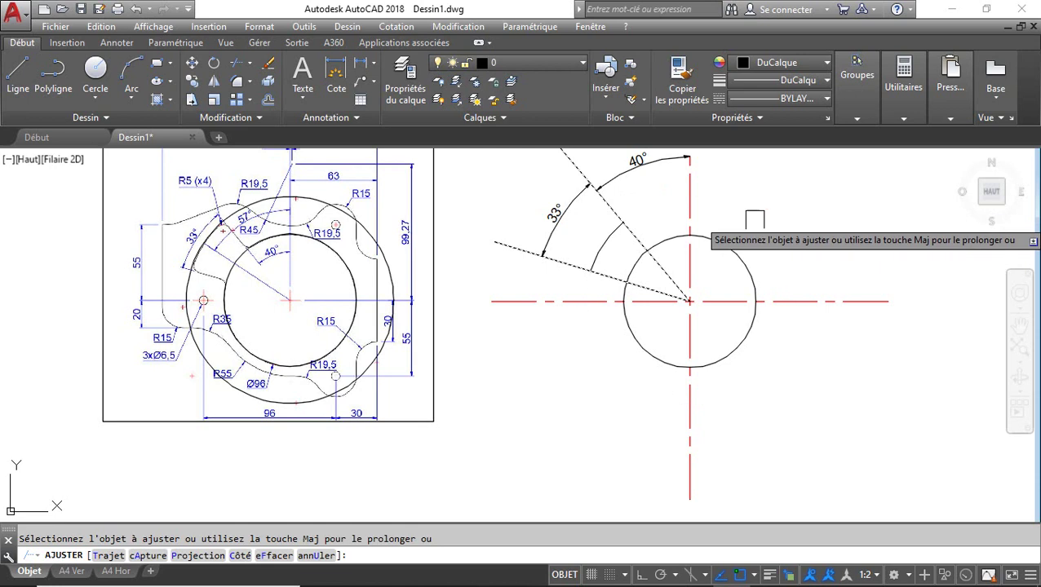
{"action": "key", "text": "Return"}
Trim the angled lines inside the Ø96 circle and beyond the outer arc, and remove the circle portion between them to open the slot
{"action": "scroll", "coordinate": [598, 235], "scroll_direction": "up", "scroll_amount": 2}
{"action": "scroll", "coordinate": [602, 259], "scroll_direction": "down", "scroll_amount": 3}
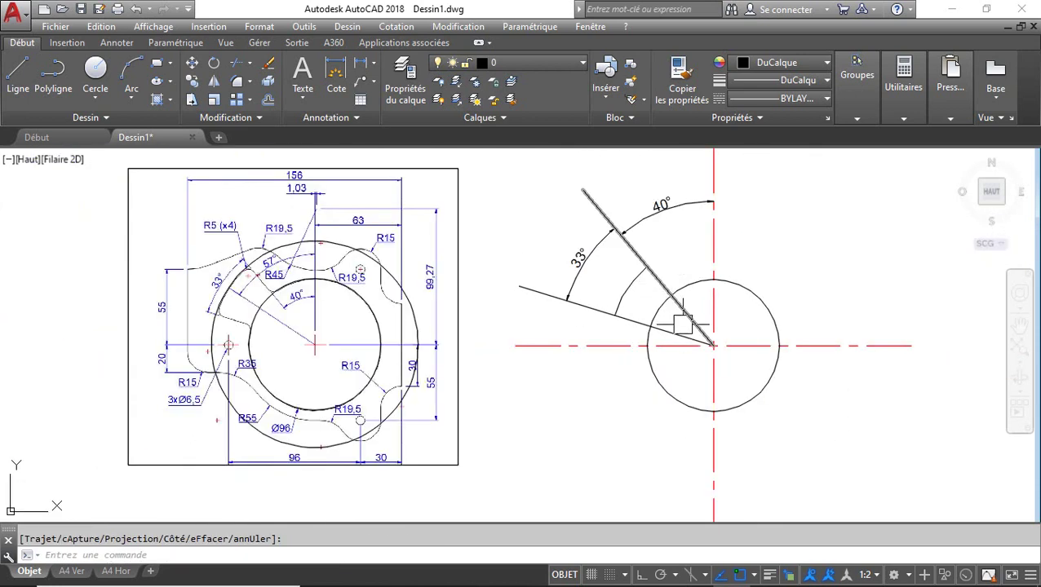
{"action": "scroll", "coordinate": [678, 319], "scroll_direction": "up", "scroll_amount": 2}
{"action": "type", "text": "AJ"}
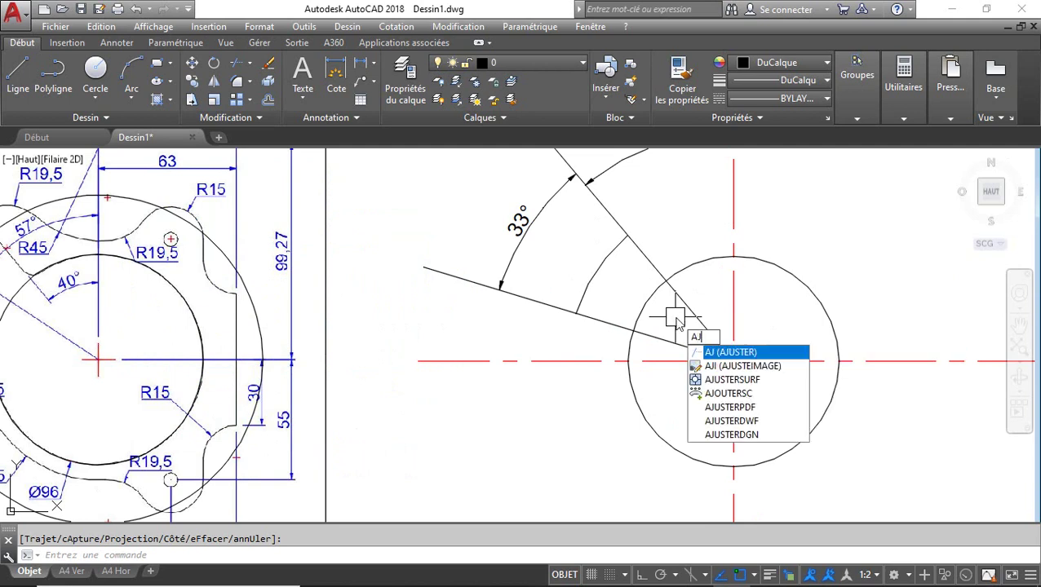
{"action": "key", "text": "Return"}
{"action": "key", "text": "Return"}
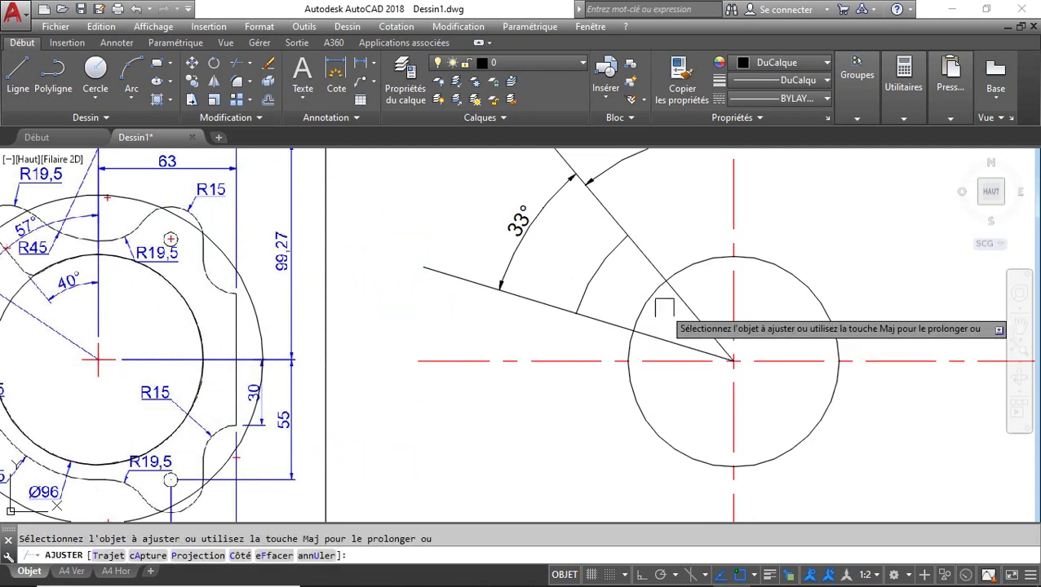
{"action": "left_click", "coordinate": [660, 328]}
{"action": "left_click", "coordinate": [686, 298]}
{"action": "left_click", "coordinate": [605, 205]}
{"action": "left_click", "coordinate": [523, 303]}
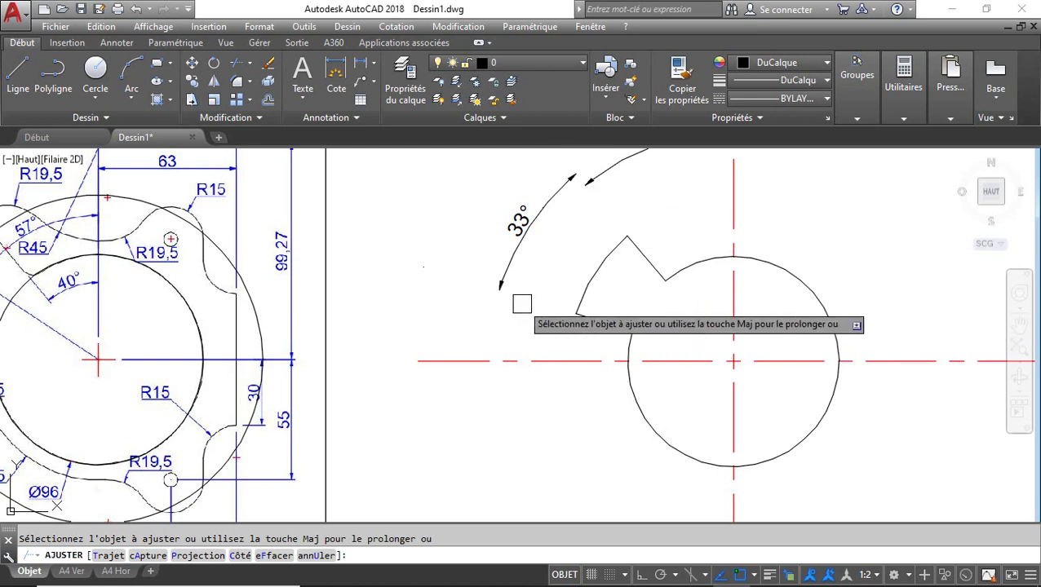
{"action": "key", "text": "Return"}
Fillet the corner between the Ø96 circle and the slot's upper angled line with a radius of 5
{"action": "middle_click_drag", "start_coordinate": [702, 298], "coordinate": [844, 274]}
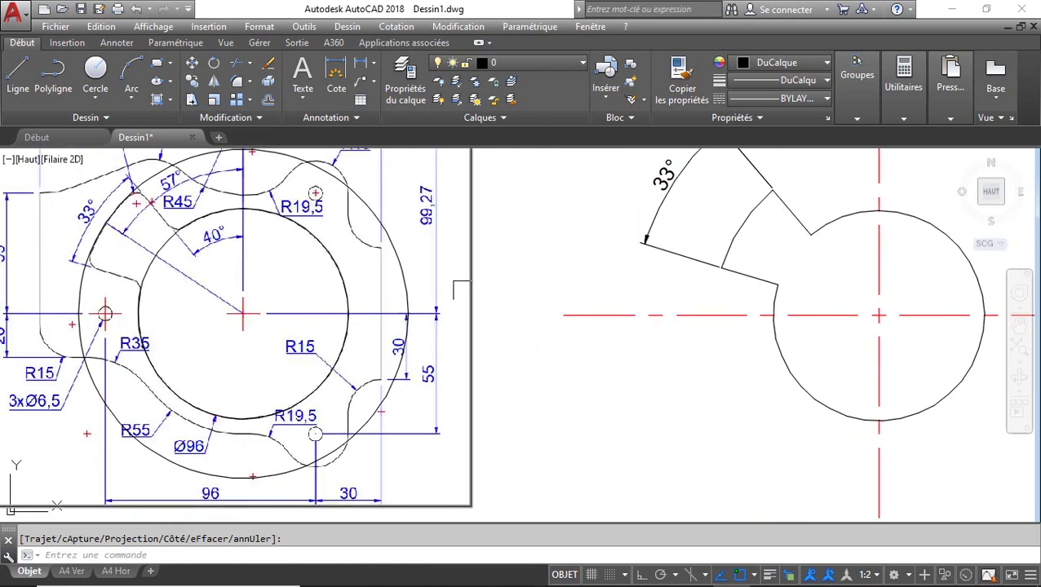
{"action": "middle_click_drag", "start_coordinate": [190, 302], "coordinate": [209, 332]}
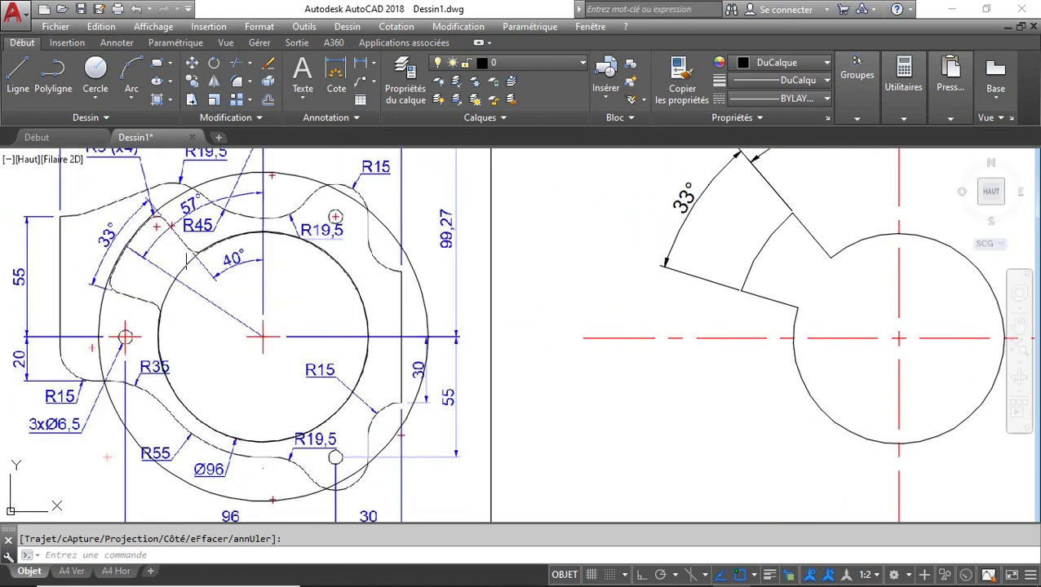
{"action": "middle_click_drag", "start_coordinate": [140, 158], "coordinate": [166, 211]}
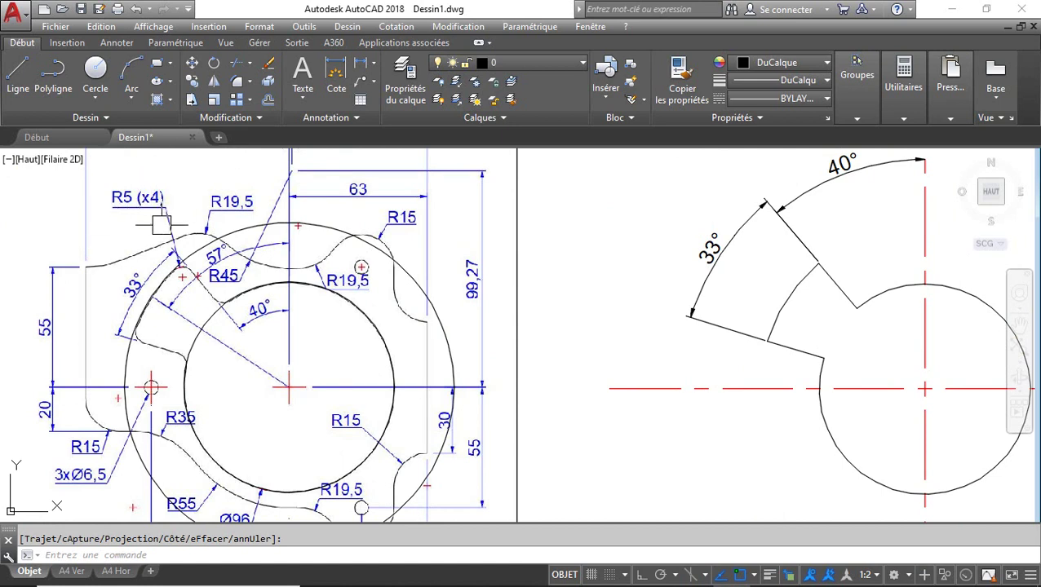
{"action": "scroll", "coordinate": [828, 308], "scroll_direction": "up", "scroll_amount": 2}
{"action": "mouse_move", "coordinate": [879, 332]}
{"action": "middle_mouse_down"}
{"action": "mouse_move", "coordinate": [565, 346]}
{"action": "mouse_move", "coordinate": [559, 326]}
{"action": "middle_mouse_up"}
{"action": "type", "text": "RD"}
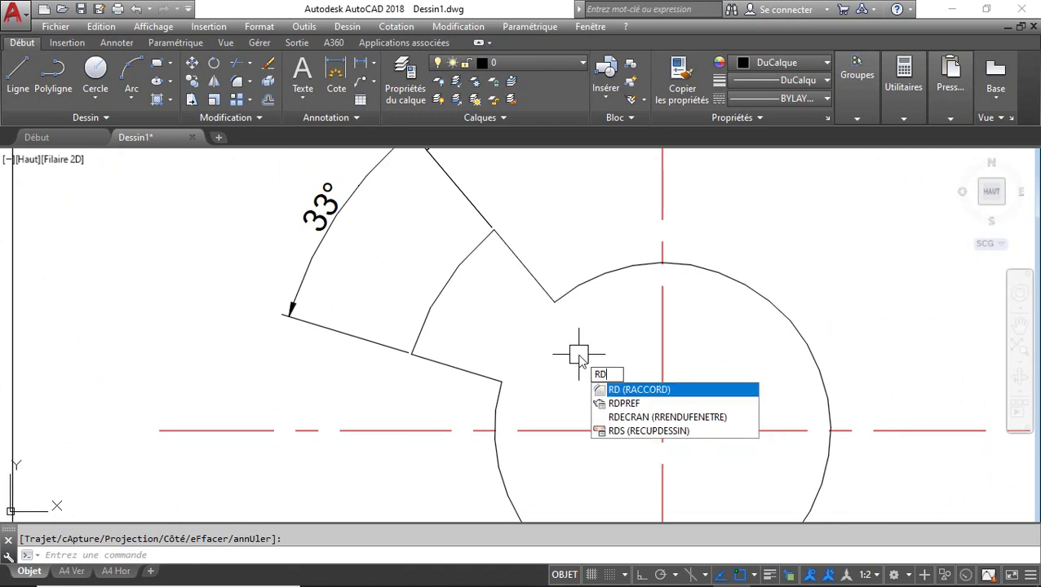
{"action": "key", "text": "Return"}
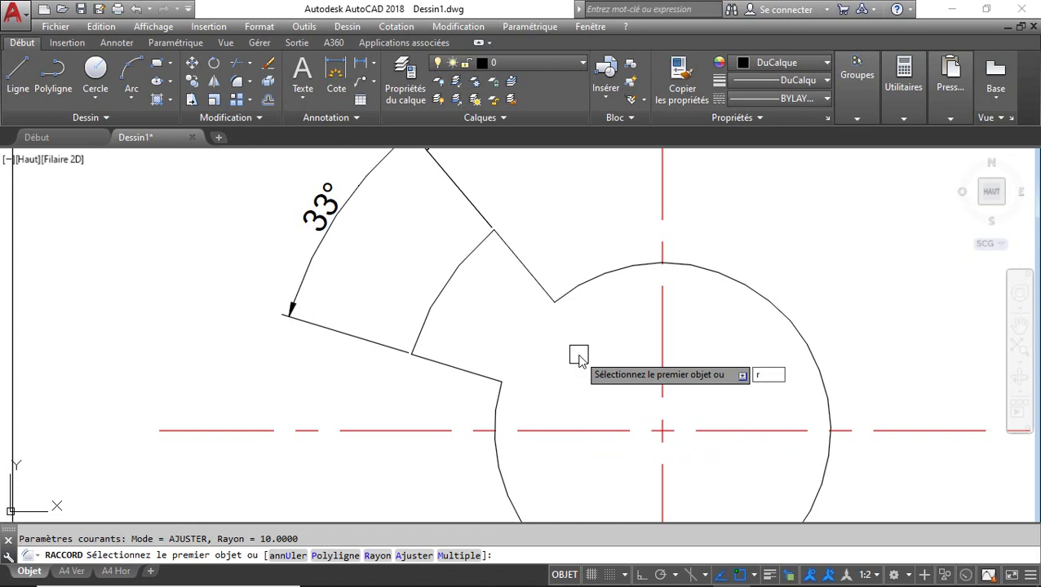
{"action": "key", "text": "Return"}
{"action": "type", "text": "5"}
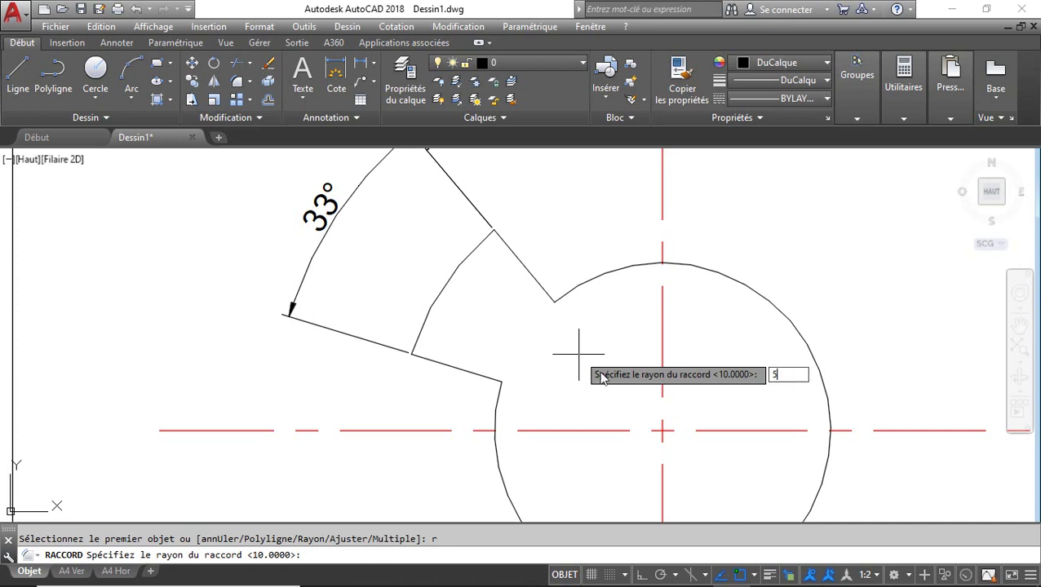
{"action": "key", "text": "Return"}
{"action": "left_click", "coordinate": [604, 273]}
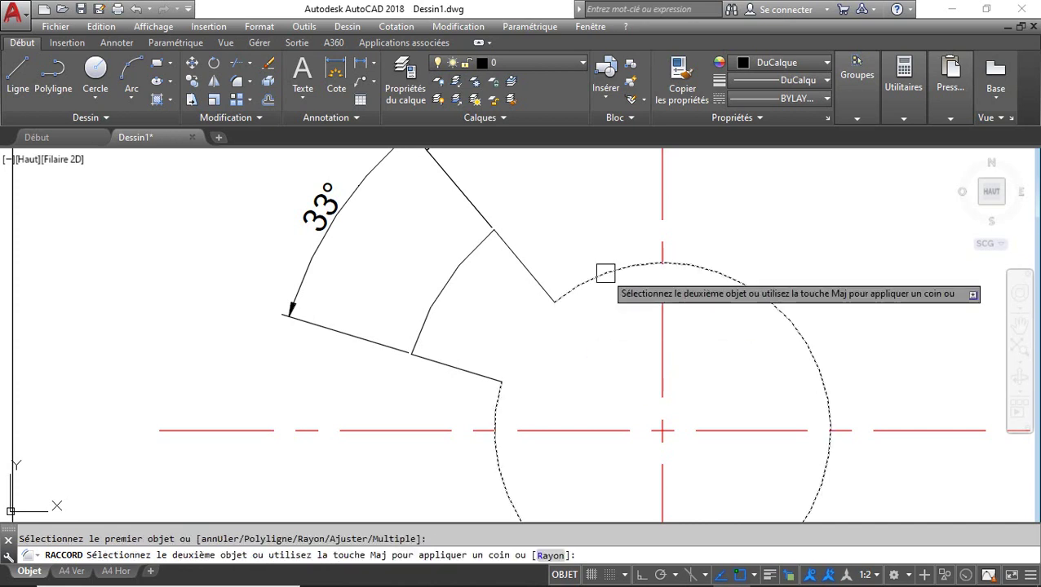
{"action": "left_click", "coordinate": [532, 269]}
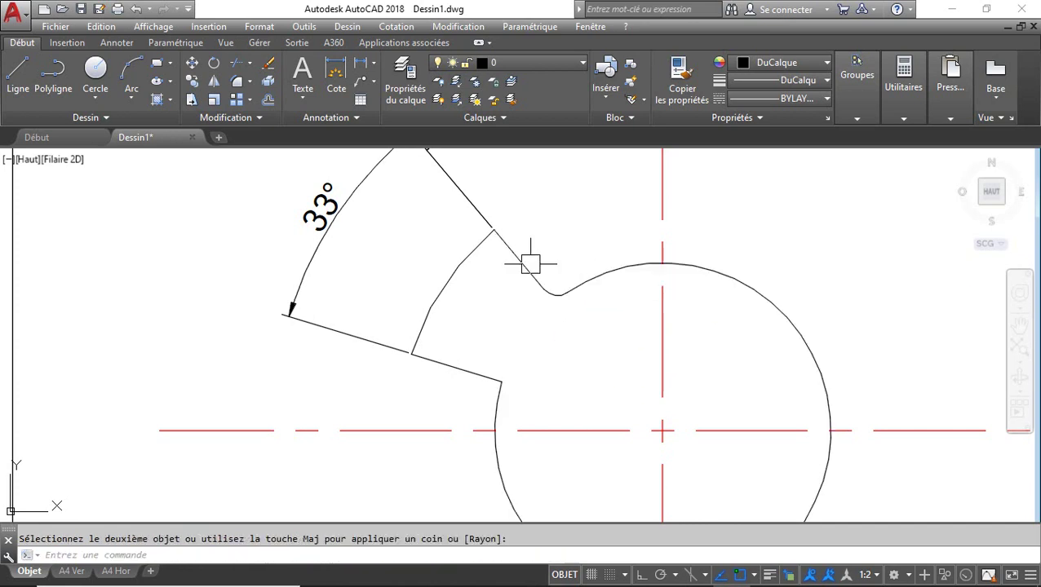
Fillet the slot's remaining three corners with radius 5: both ends of the R75 arc and the lower line's junction with the Ø96 circle
{"action": "key", "text": "Return"}
{"action": "left_click", "coordinate": [502, 240]}
{"action": "left_click", "coordinate": [476, 249]}
{"action": "key", "text": "Return"}
{"action": "left_click", "coordinate": [422, 322]}
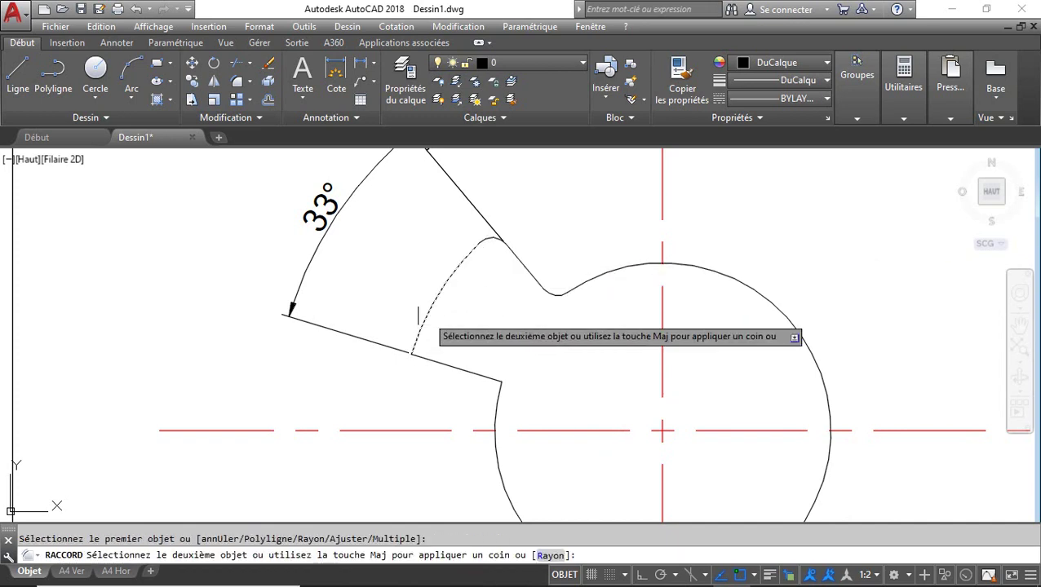
{"action": "left_click", "coordinate": [453, 363]}
{"action": "key", "text": "Return"}
{"action": "left_click", "coordinate": [473, 367]}
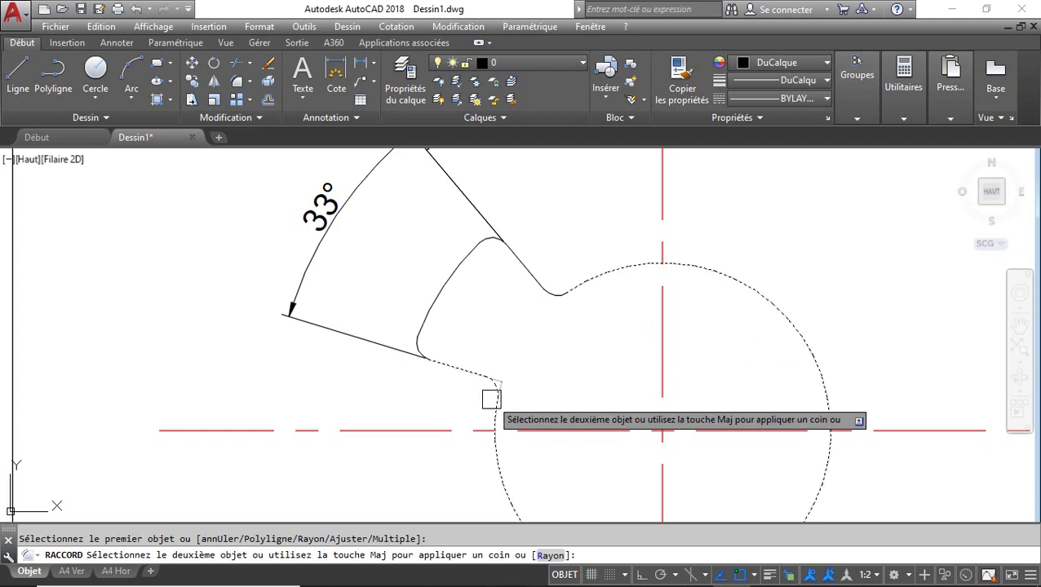
{"action": "left_click", "coordinate": [498, 410]}
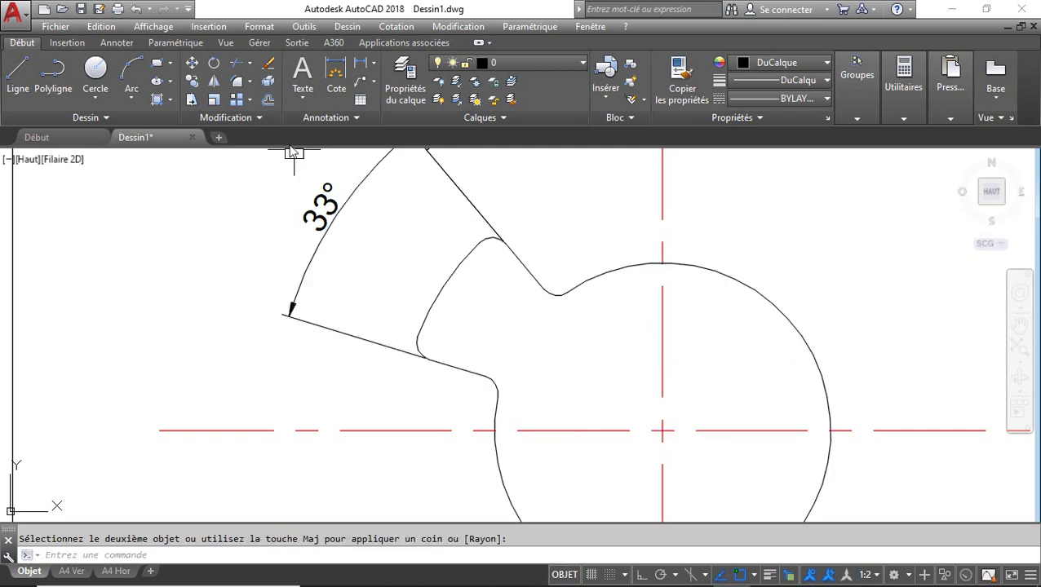
Join the Ø96 arc, the slot lines, the R75 arc and the four fillets into one closed polyline, and check the joined contour
{"action": "scroll", "coordinate": [483, 239], "scroll_direction": "down", "scroll_amount": 2}
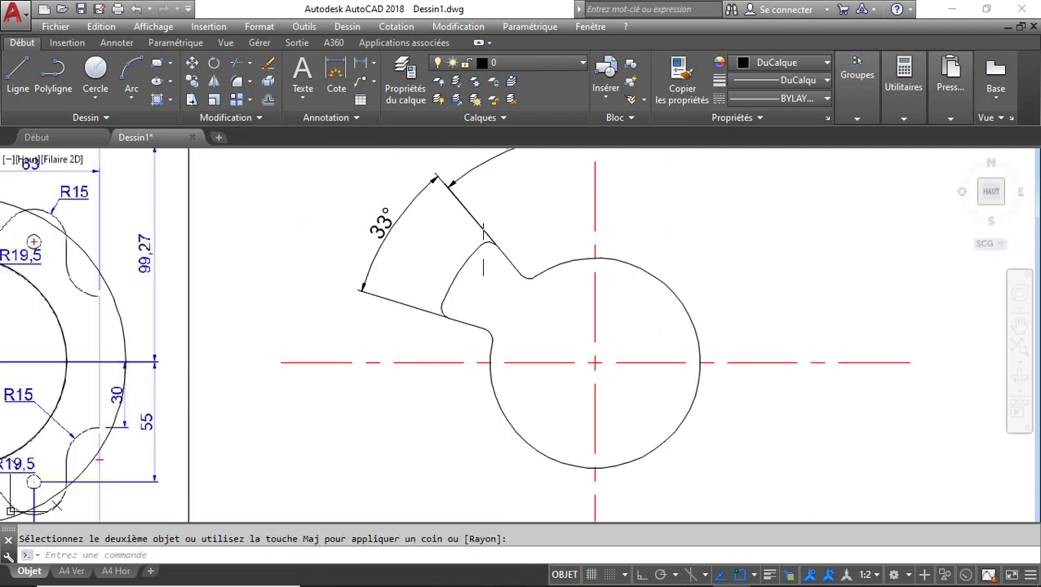
{"action": "left_click", "coordinate": [399, 506]}
{"action": "left_click", "coordinate": [742, 201]}
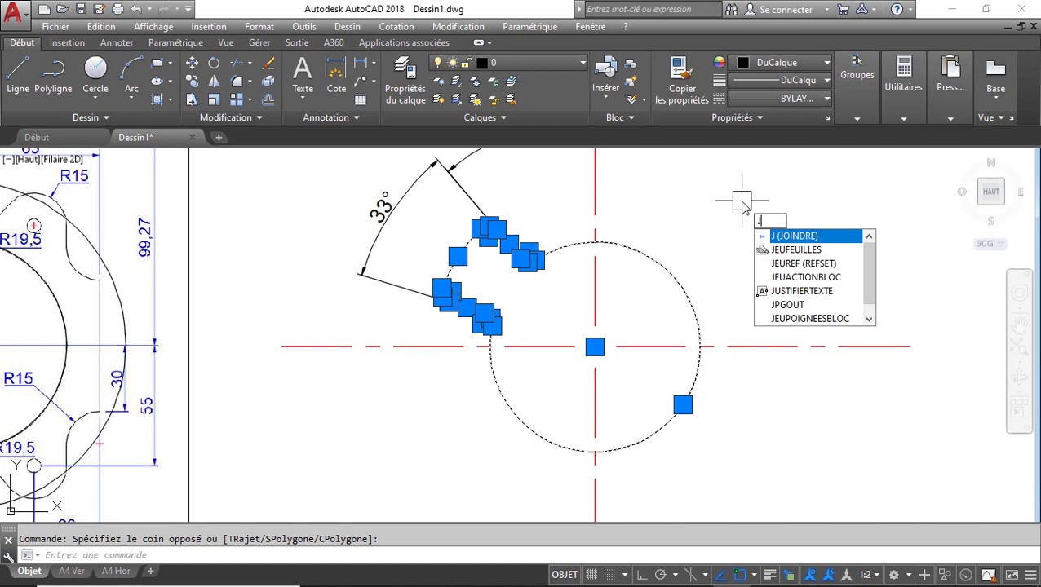
{"action": "key", "text": "Return"}
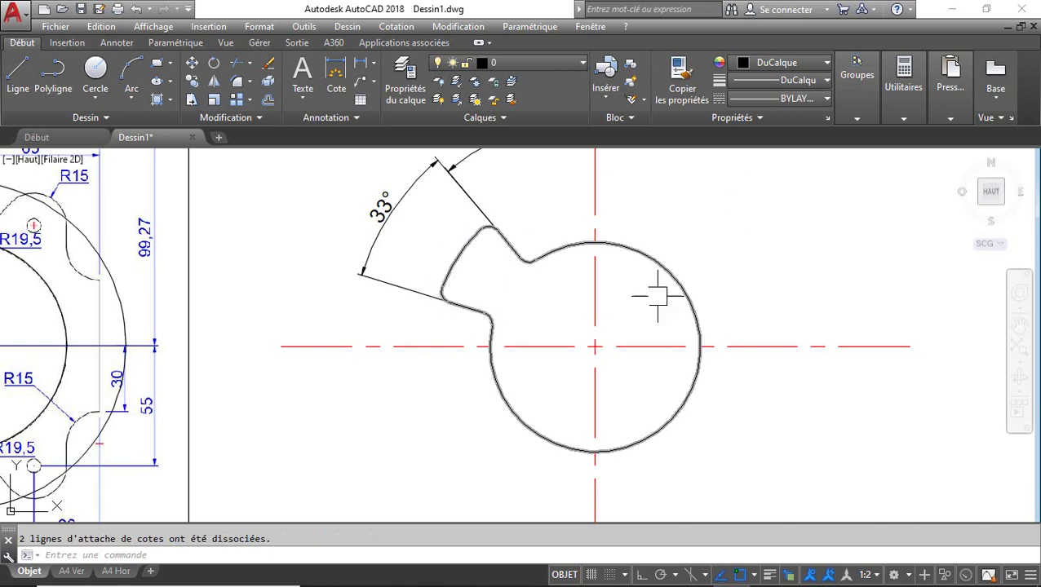
{"action": "left_click", "coordinate": [616, 251]}
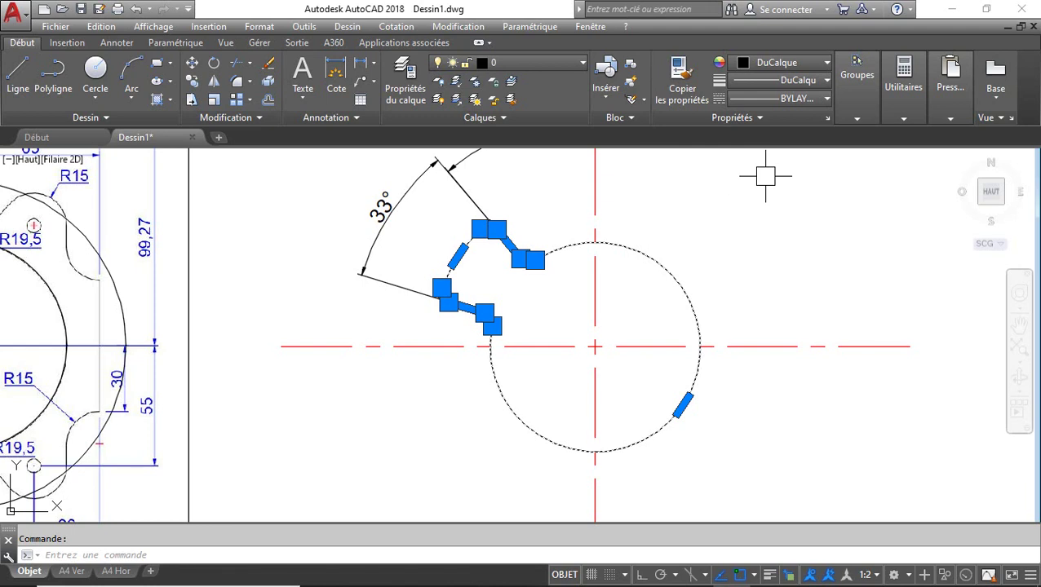
{"action": "scroll", "coordinate": [494, 272], "scroll_direction": "up", "scroll_amount": 2}
{"action": "key", "text": "Escape"}
{"action": "left_click", "coordinate": [526, 235]}
{"action": "scroll", "coordinate": [551, 228], "scroll_direction": "up", "scroll_amount": 5}
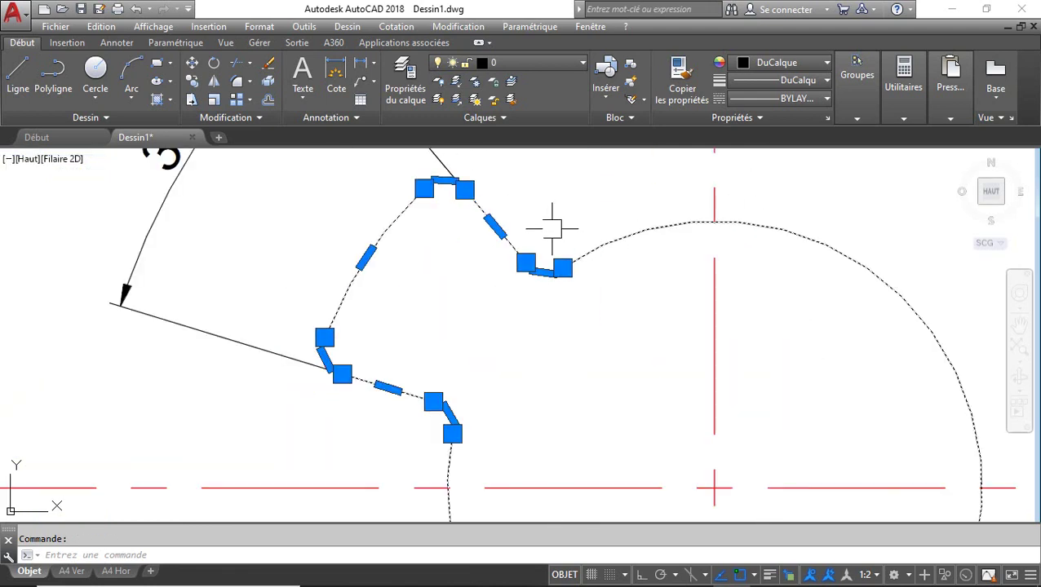
{"action": "scroll", "coordinate": [590, 292], "scroll_direction": "down", "scroll_amount": 5}
{"action": "key", "text": "Escape"}
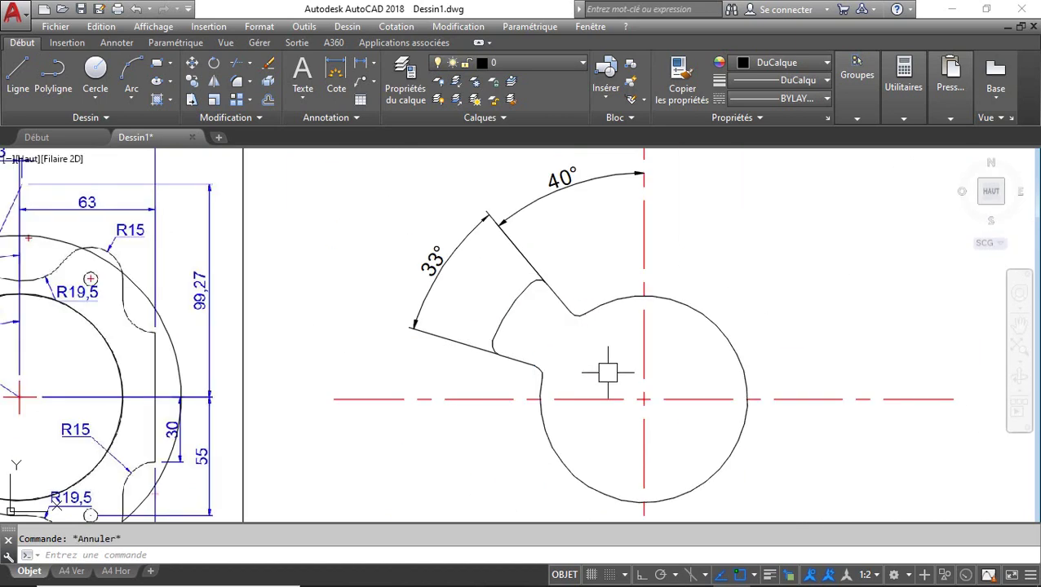
{"action": "scroll", "coordinate": [534, 291], "scroll_direction": "up", "scroll_amount": 6}
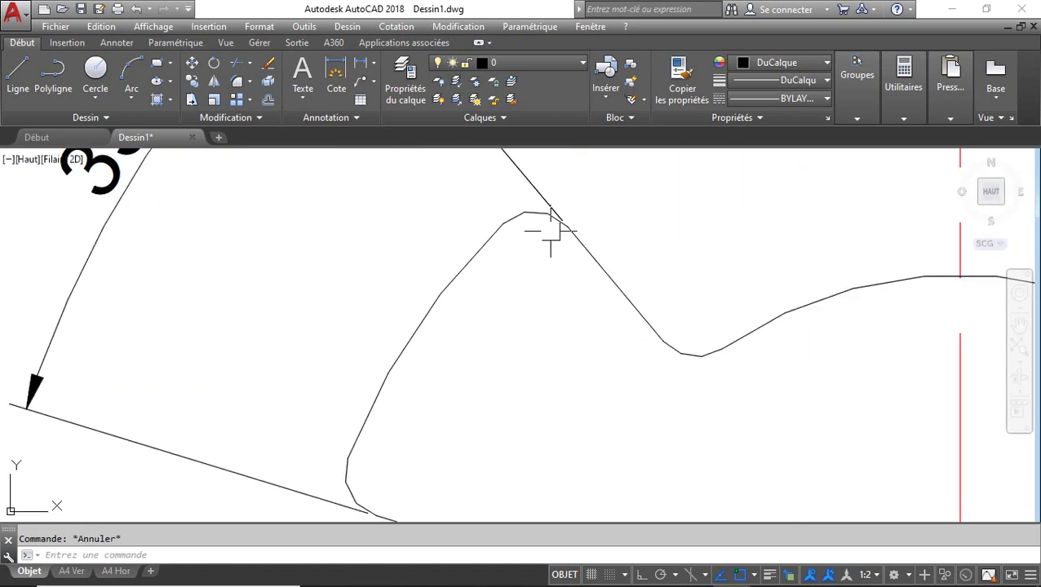
{"action": "scroll", "coordinate": [581, 199], "scroll_direction": "down", "scroll_amount": 8}
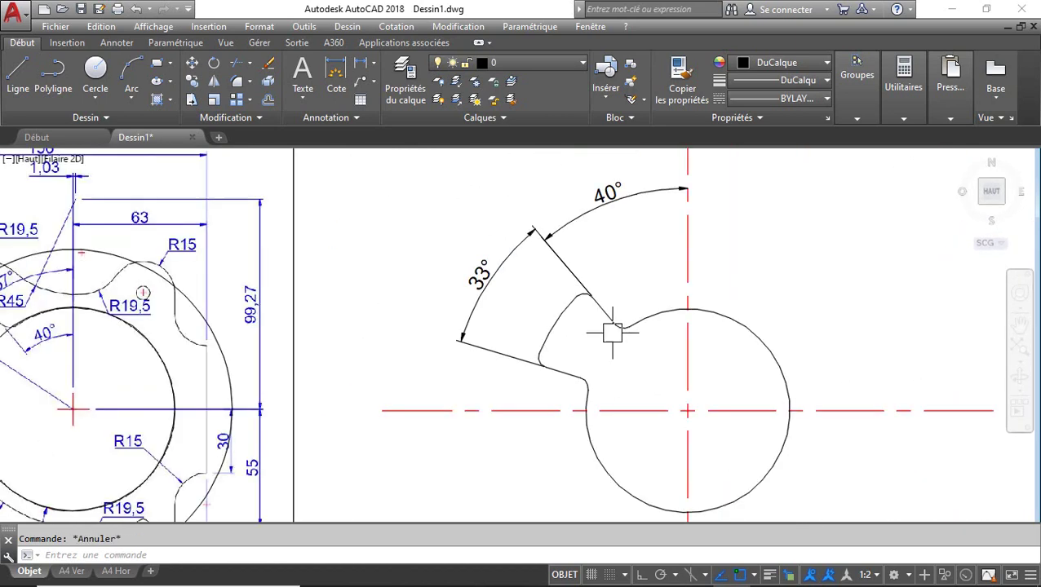
Move the 33° angular dimension arc closer to the slot's outer arc
{"action": "left_click", "coordinate": [544, 292]}
{"action": "scroll", "coordinate": [544, 292], "scroll_direction": "up", "scroll_amount": 4}
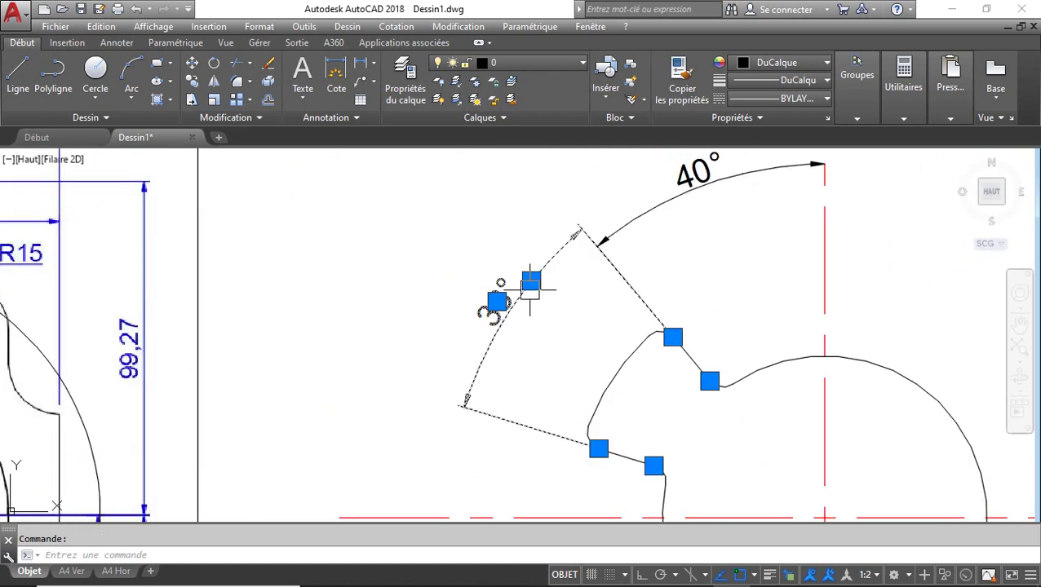
{"action": "left_click", "coordinate": [531, 281]}
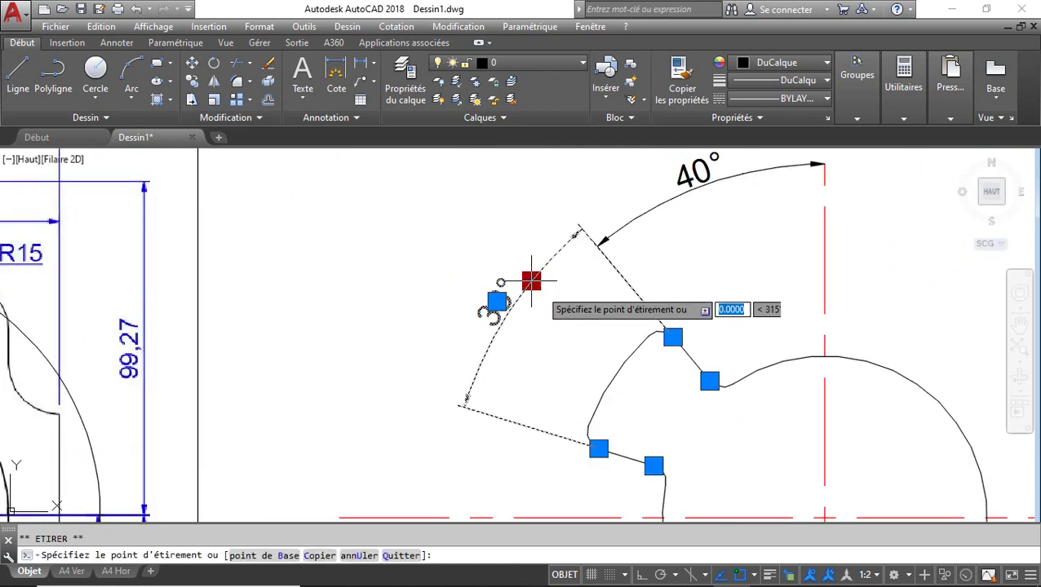
{"action": "left_click", "coordinate": [590, 332]}
{"action": "key", "text": "Escape"}
Move the 40° angular dimension arc closer to the part, in line with the 33° dimension
{"action": "left_click", "coordinate": [632, 215]}
{"action": "left_click", "coordinate": [617, 235]}
{"action": "left_click", "coordinate": [611, 235]}
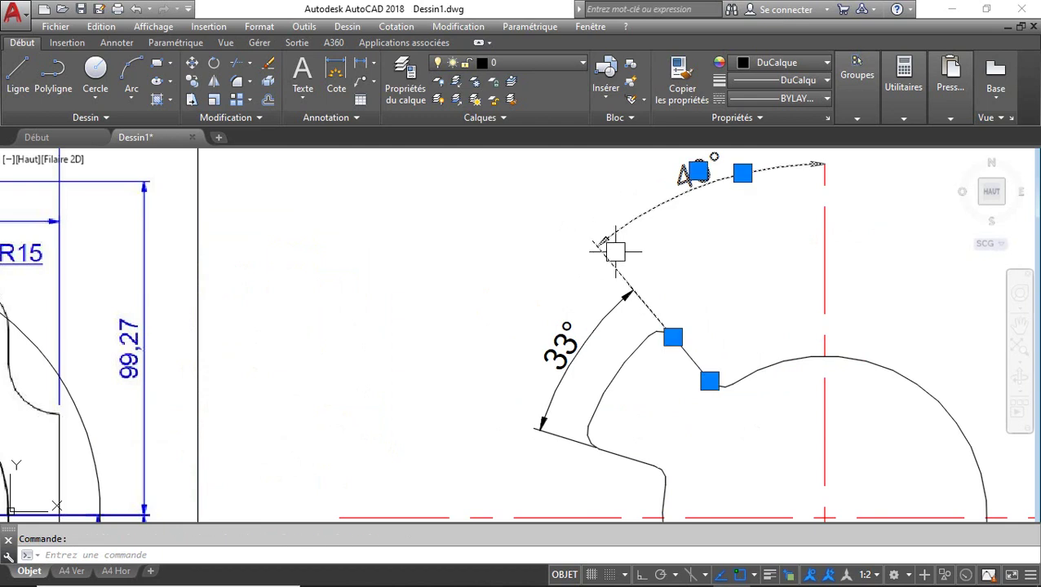
{"action": "left_click", "coordinate": [743, 173]}
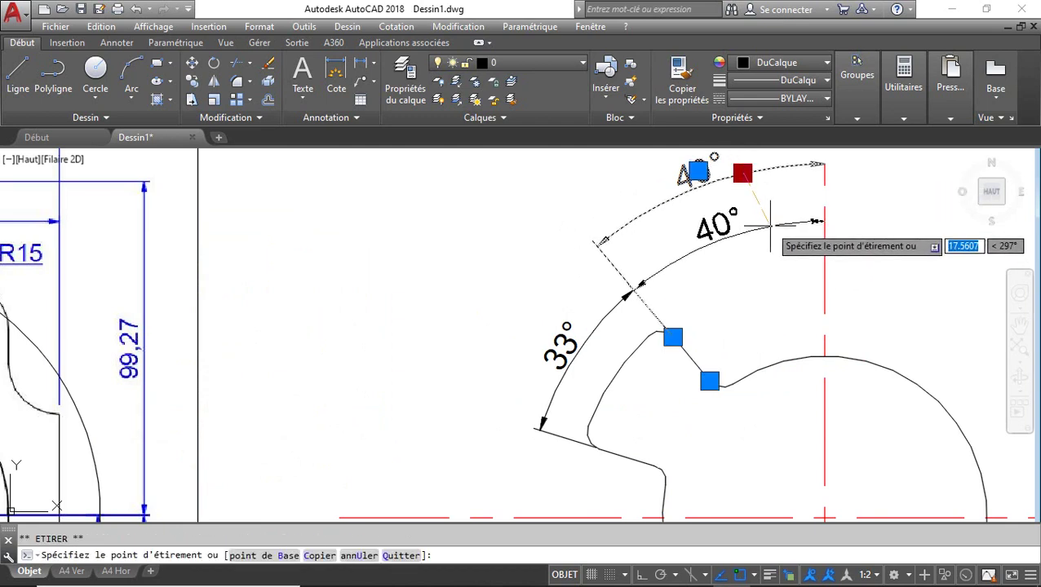
{"action": "left_click", "coordinate": [708, 231]}
{"action": "key", "text": "Escape"}
Assign the 33° and 40° angular dimensions to the Cotation layer
{"action": "scroll", "coordinate": [696, 290], "scroll_direction": "down", "scroll_amount": 3}
{"action": "left_click", "coordinate": [562, 209]}
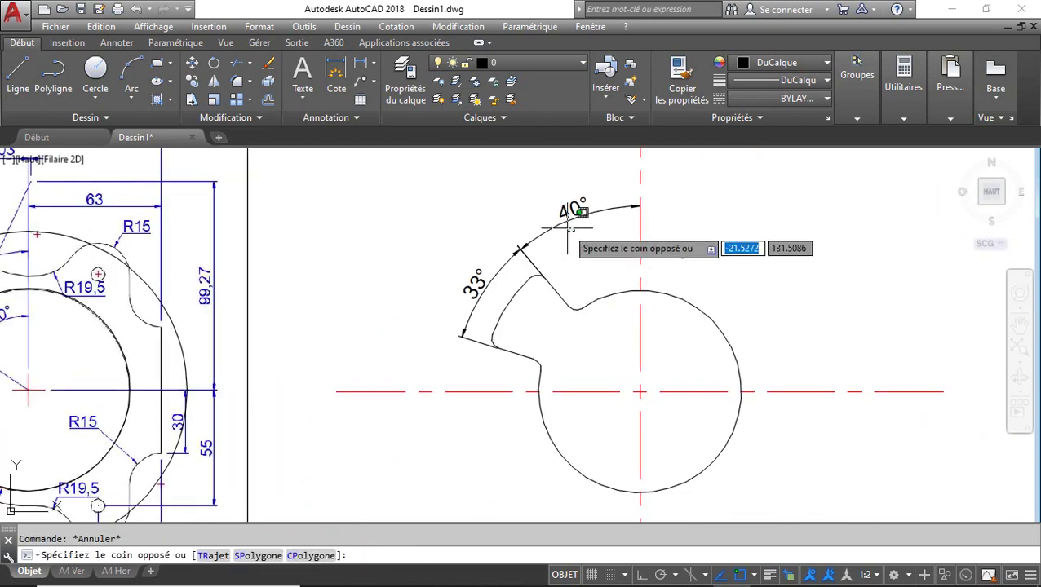
{"action": "left_click", "coordinate": [526, 255]}
{"action": "left_click", "coordinate": [547, 63]}
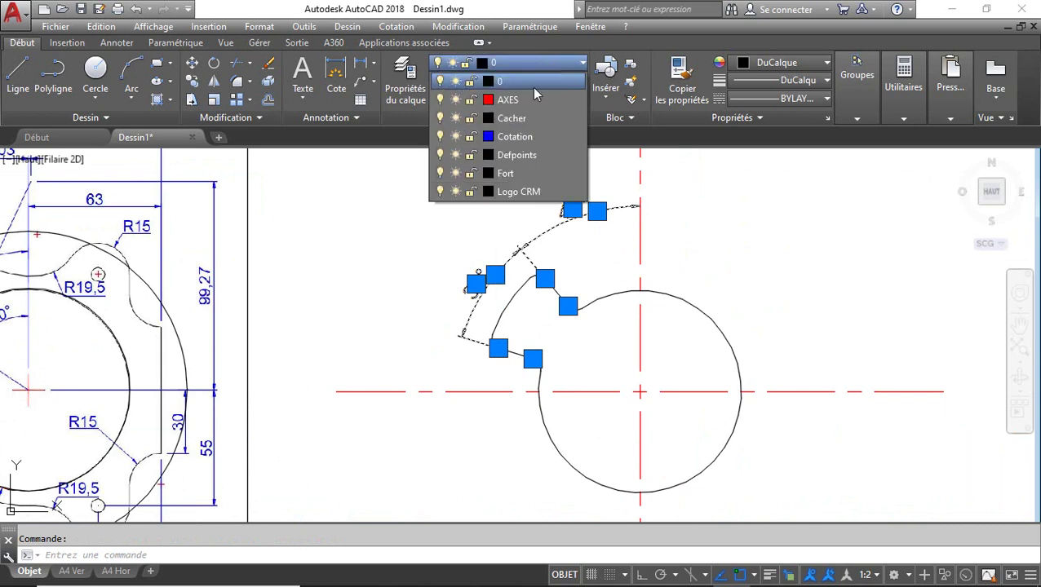
{"action": "left_click", "coordinate": [516, 137]}
{"action": "key", "text": "Escape"}
{"action": "scroll", "coordinate": [767, 266], "scroll_direction": "down", "scroll_amount": 2}
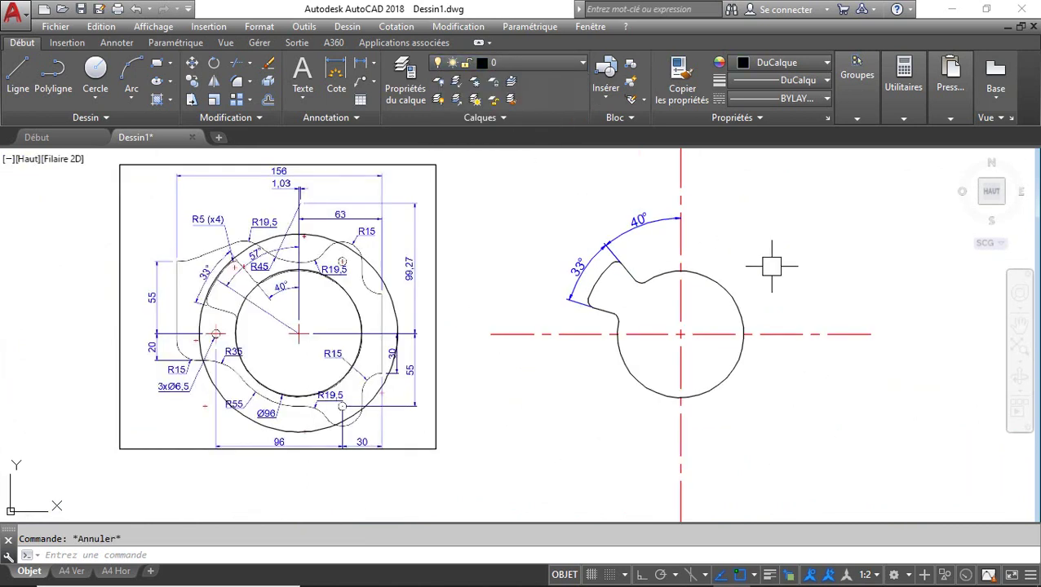
{"action": "mouse_move", "coordinate": [751, 265]}
{"action": "middle_mouse_down"}
{"action": "mouse_move", "coordinate": [697, 271]}
{"action": "mouse_move", "coordinate": [718, 278]}
{"action": "middle_mouse_up"}
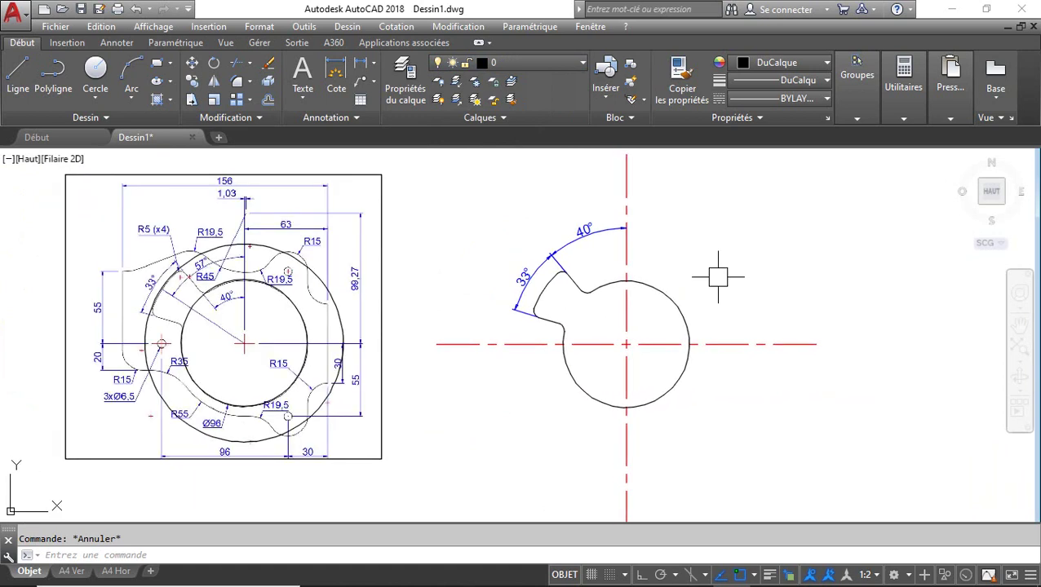
Delete the two concentric circles overlaid on the reference drawing, the outer one and the one over the Ø96 bore
{"action": "scroll", "coordinate": [355, 382], "scroll_direction": "up", "scroll_amount": 2}
{"action": "left_click", "coordinate": [328, 275]}
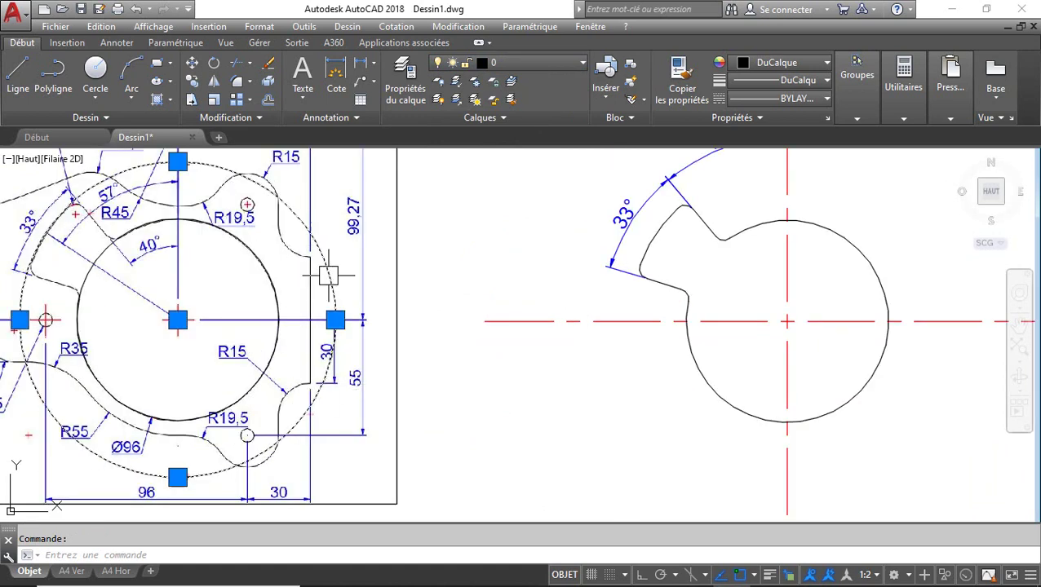
{"action": "key", "text": "Return"}
{"action": "left_click", "coordinate": [253, 239]}
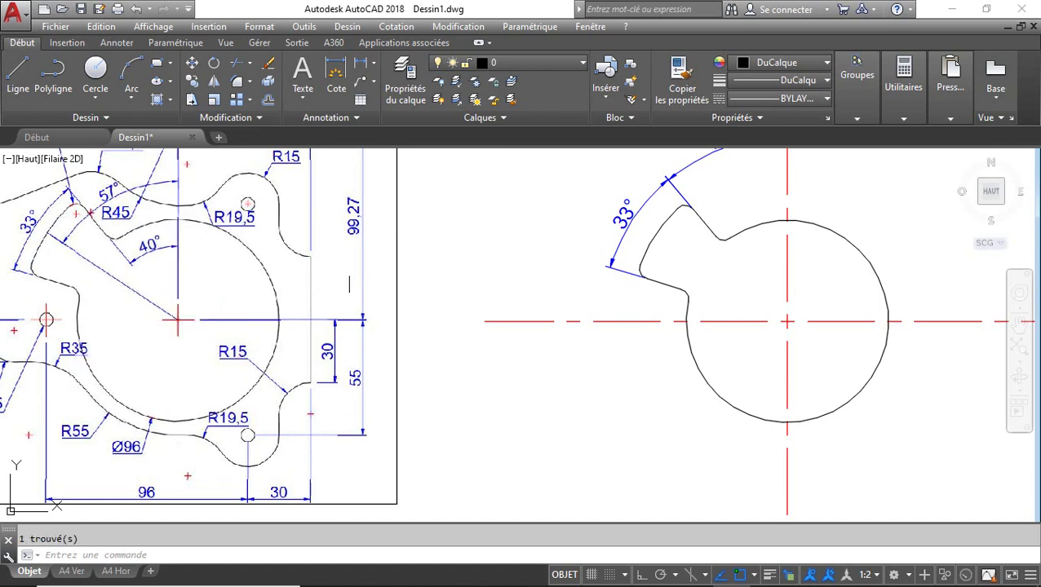
{"action": "key", "text": "Return"}
{"action": "scroll", "coordinate": [453, 277], "scroll_direction": "down", "scroll_amount": 2}
{"action": "middle_click_drag", "start_coordinate": [480, 291], "coordinate": [472, 323]}
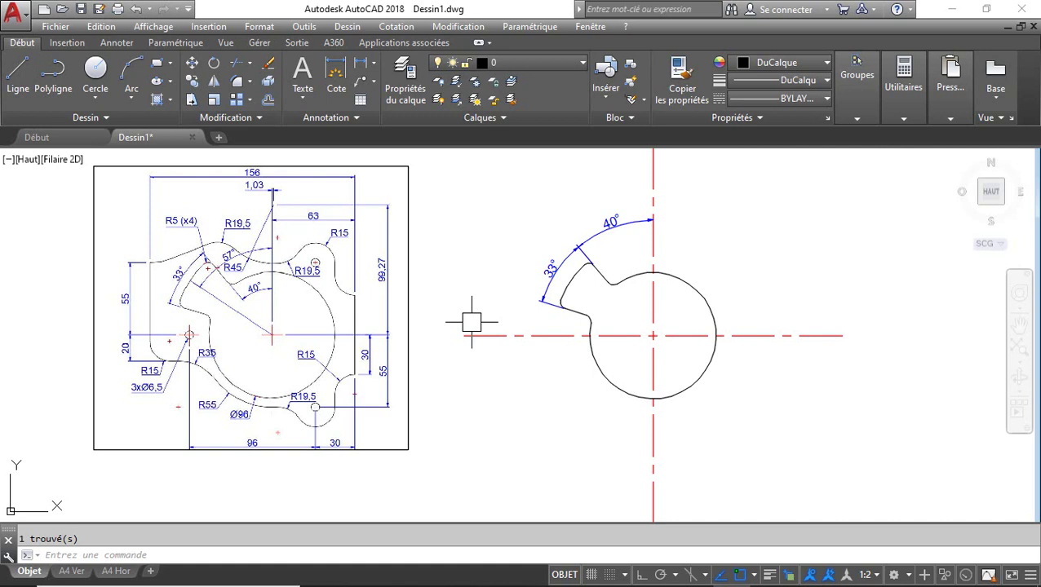
Try offsetting the part's vertical axis by 63 to the right, and erase the resulting copy
{"action": "scroll", "coordinate": [387, 314], "scroll_direction": "up", "scroll_amount": 3}
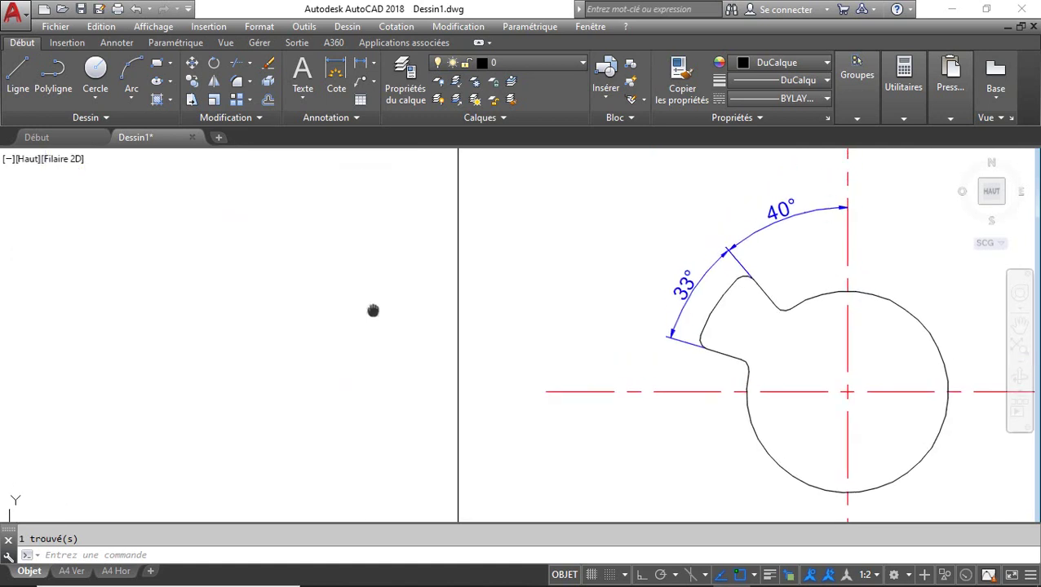
{"action": "middle_click_drag", "start_coordinate": [377, 302], "coordinate": [338, 317]}
{"action": "middle_click_drag", "start_coordinate": [525, 234], "coordinate": [512, 235]}
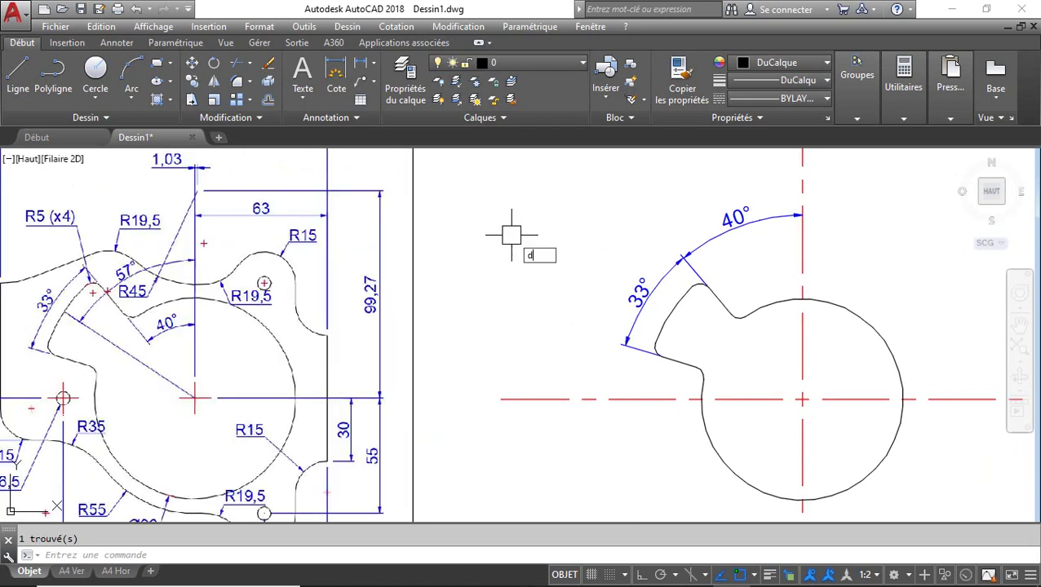
{"action": "type", "text": "c"}
{"action": "key", "text": "Return"}
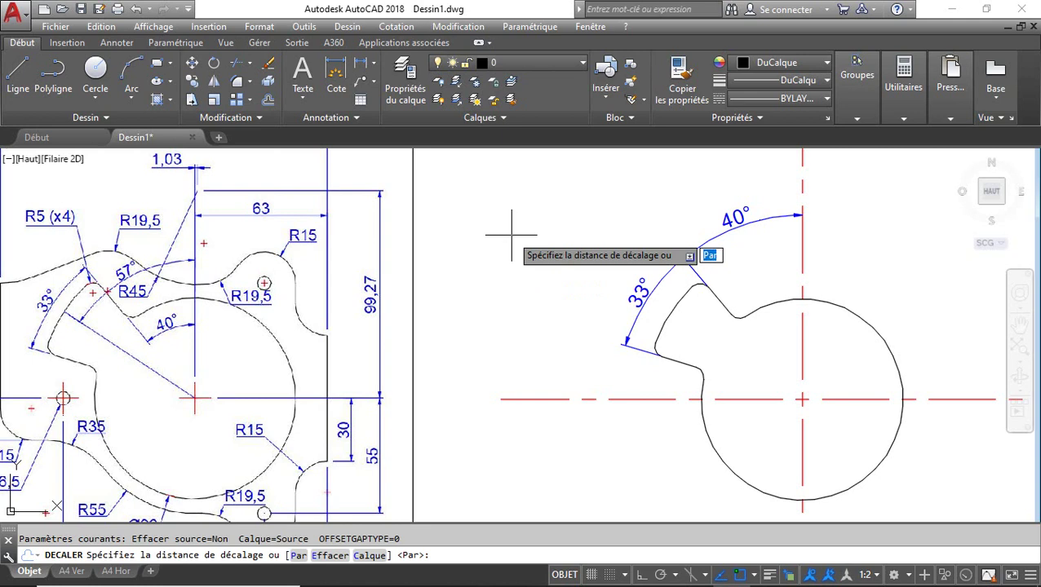
{"action": "key", "text": "Return"}
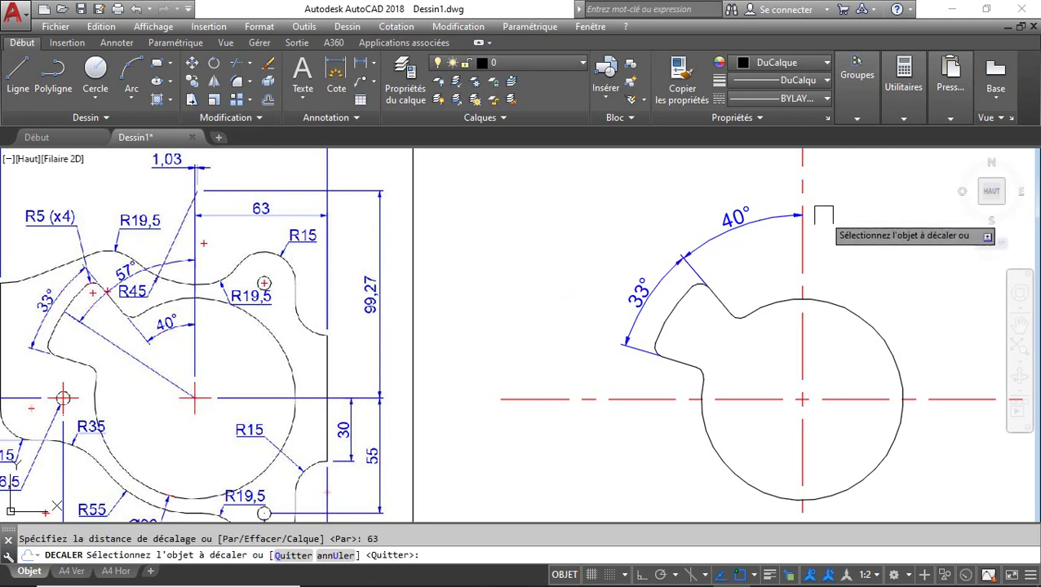
{"action": "left_click", "coordinate": [802, 167]}
{"action": "left_click", "coordinate": [835, 164]}
{"action": "key", "text": "Return"}
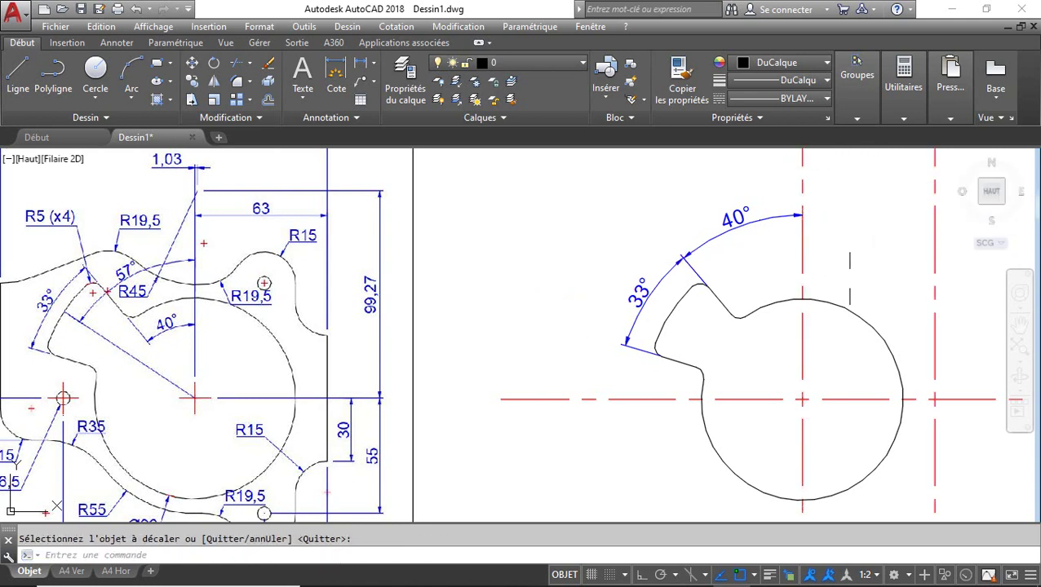
{"action": "key", "text": "Return"}
{"action": "left_click", "coordinate": [935, 230]}
{"action": "key", "text": "Return"}
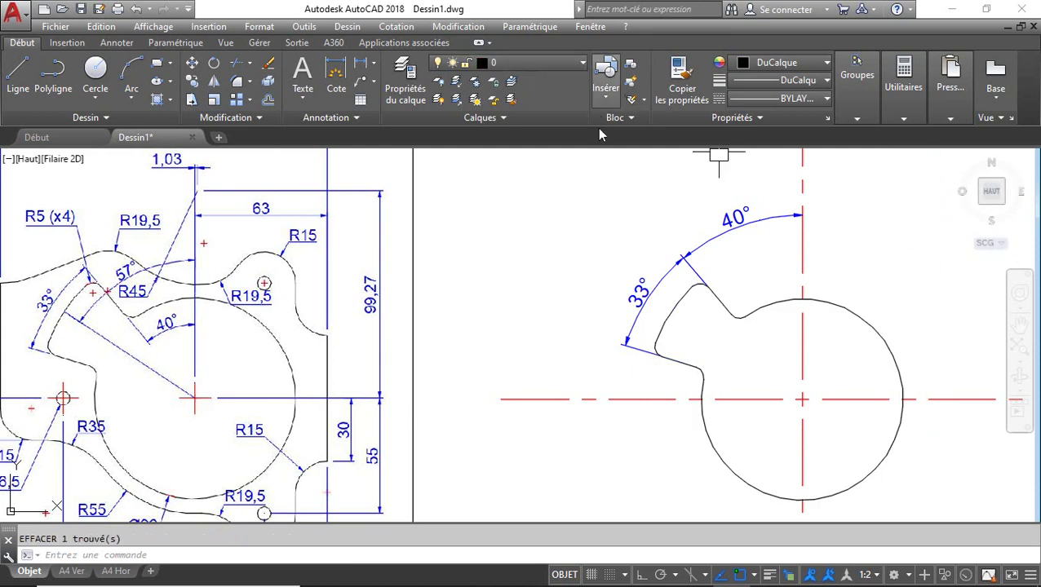
Offset the part's vertical axis by 63 to the right, with the offset layer option set to Courant so the copy goes on layer 0
{"action": "left_click", "coordinate": [519, 63]}
{"action": "scroll", "coordinate": [620, 222], "scroll_direction": "up", "scroll_amount": 2}
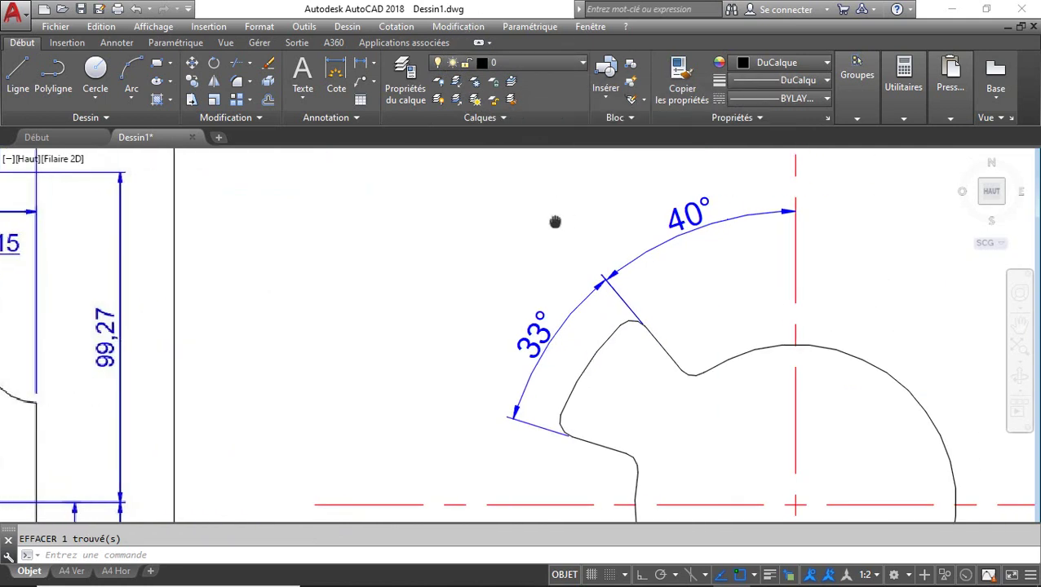
{"action": "scroll", "coordinate": [608, 210], "scroll_direction": "down", "scroll_amount": 2}
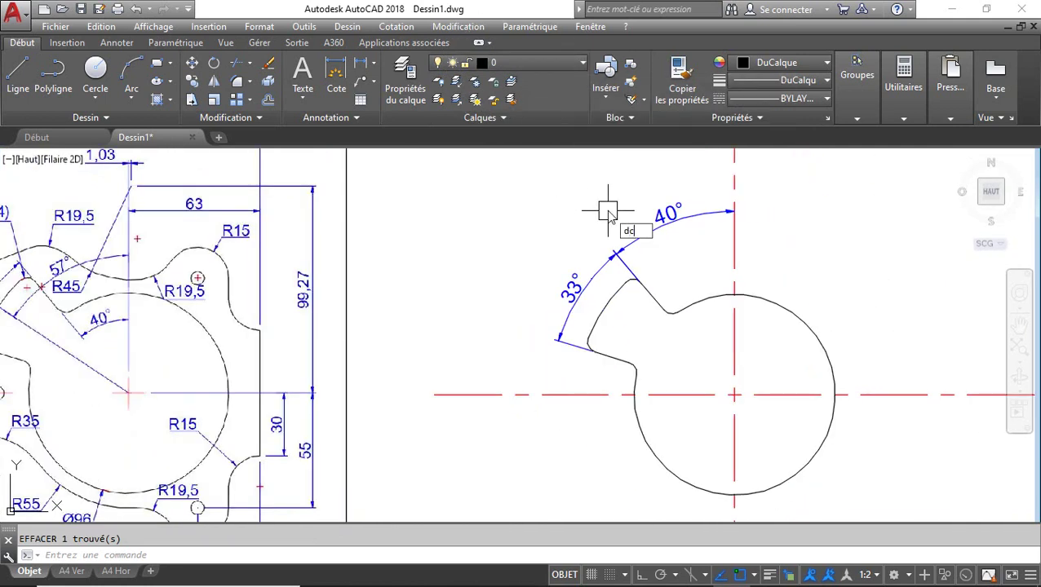
{"action": "key", "text": "Return"}
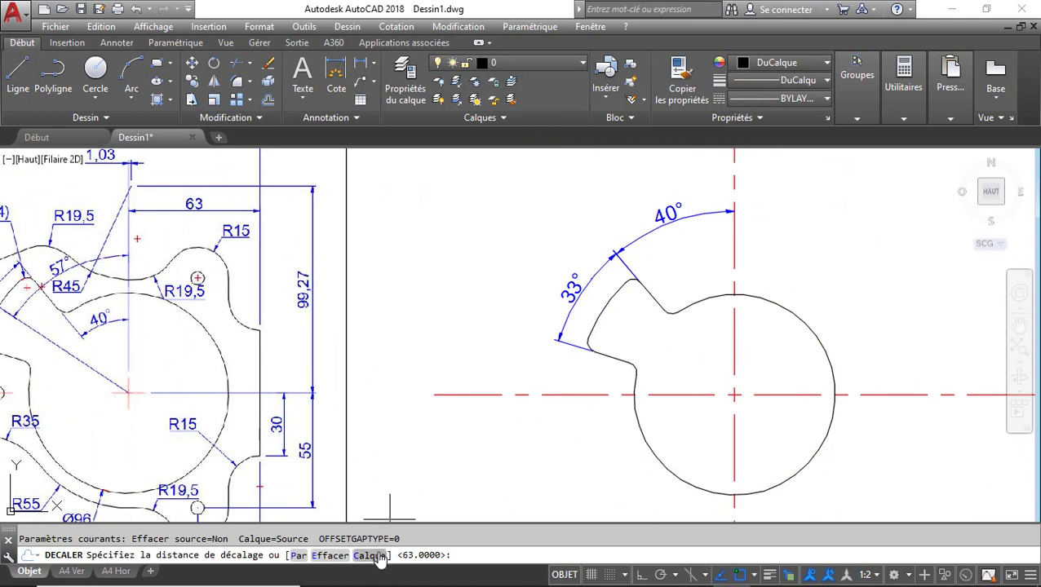
{"action": "type", "text": "c"}
{"action": "key", "text": "Return"}
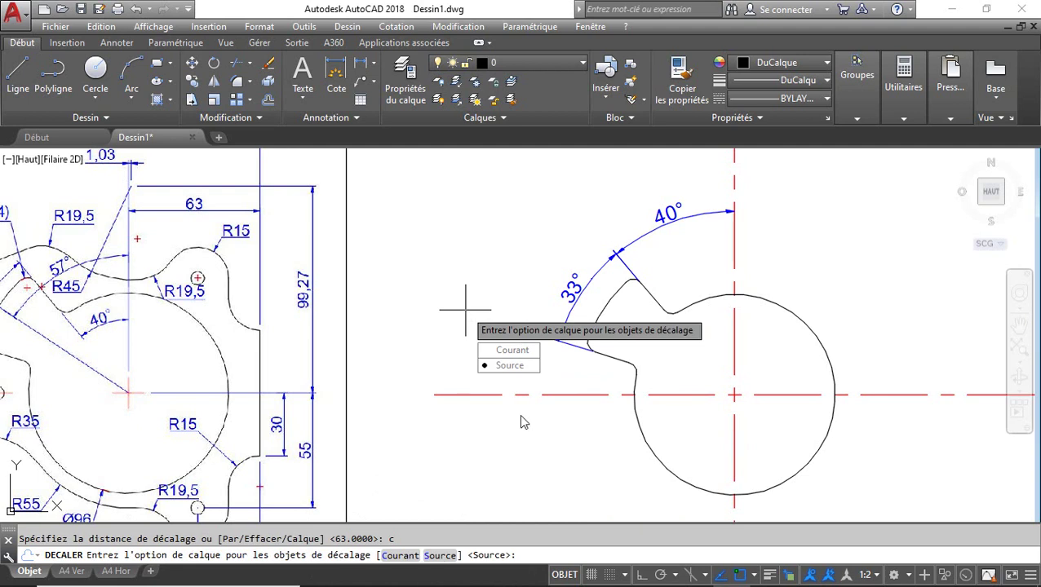
{"action": "left_click", "coordinate": [527, 357]}
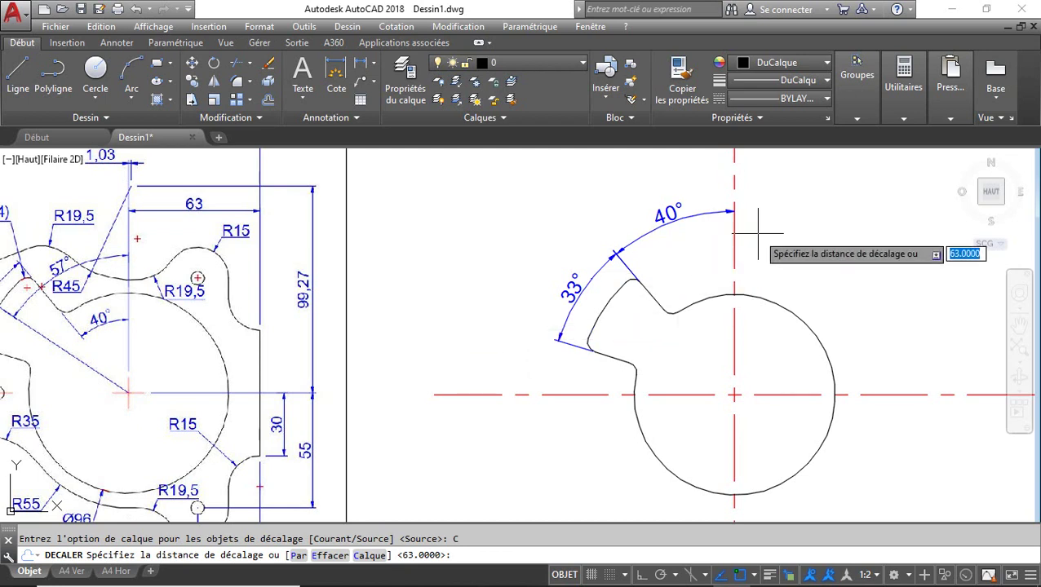
{"action": "key", "text": "Return"}
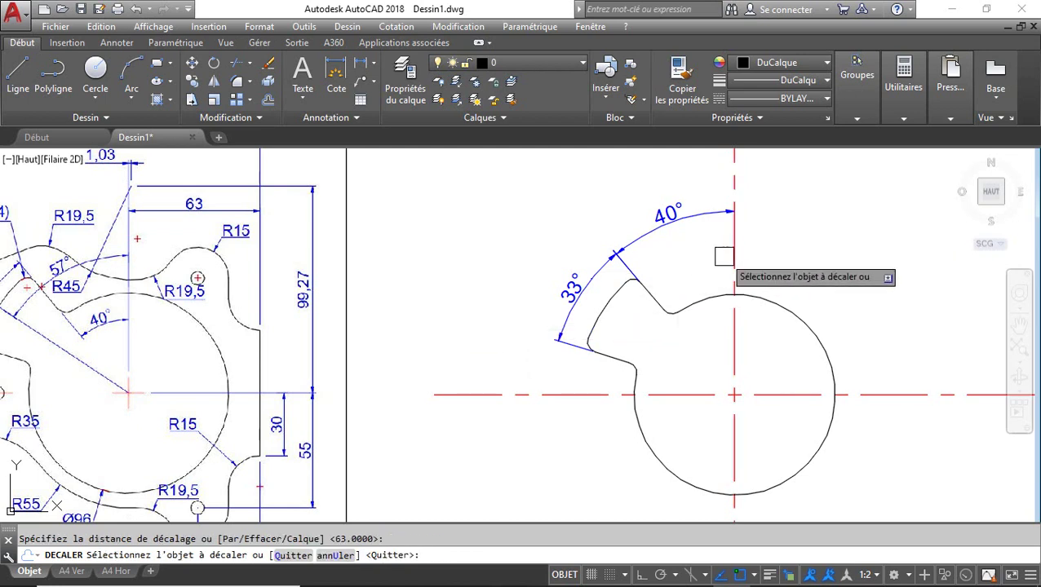
{"action": "left_click", "coordinate": [734, 259]}
{"action": "left_click", "coordinate": [852, 243]}
{"action": "key", "text": "Return"}
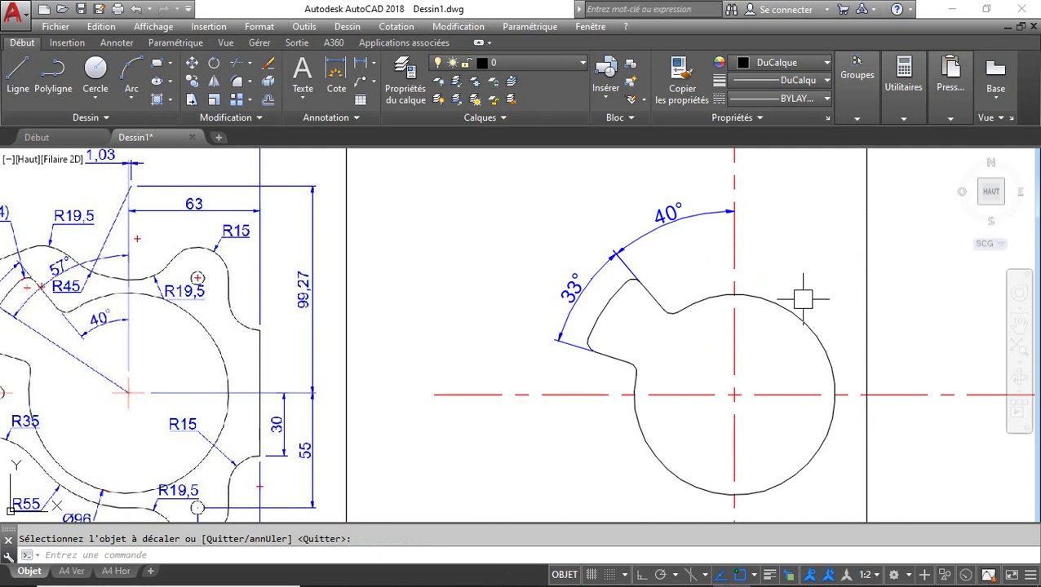
Offset the part's horizontal axis by 30 both above and below
{"action": "scroll", "coordinate": [803, 300], "scroll_direction": "down", "scroll_amount": 2}
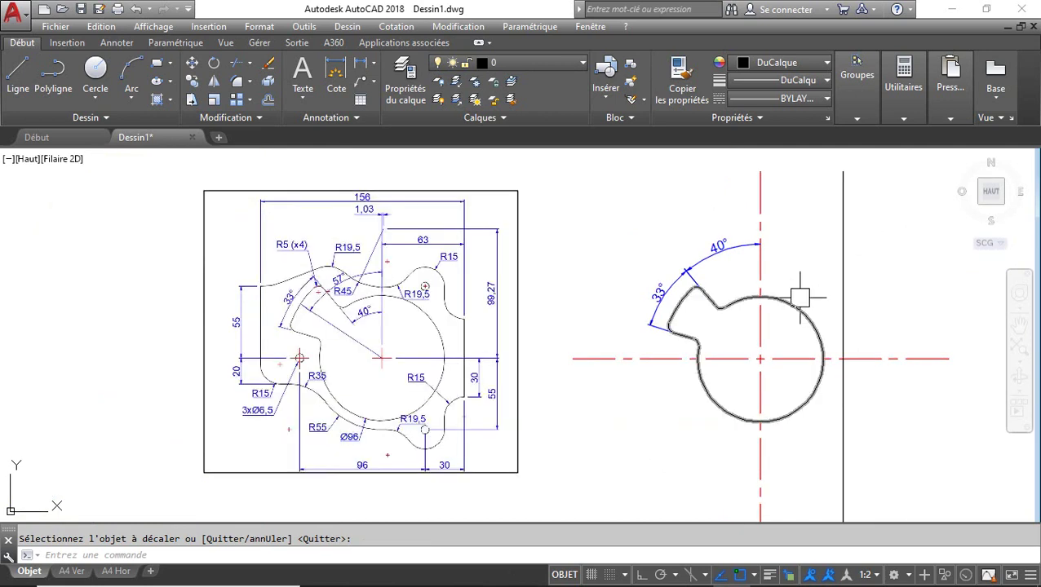
{"action": "middle_click_drag", "start_coordinate": [799, 298], "coordinate": [755, 286]}
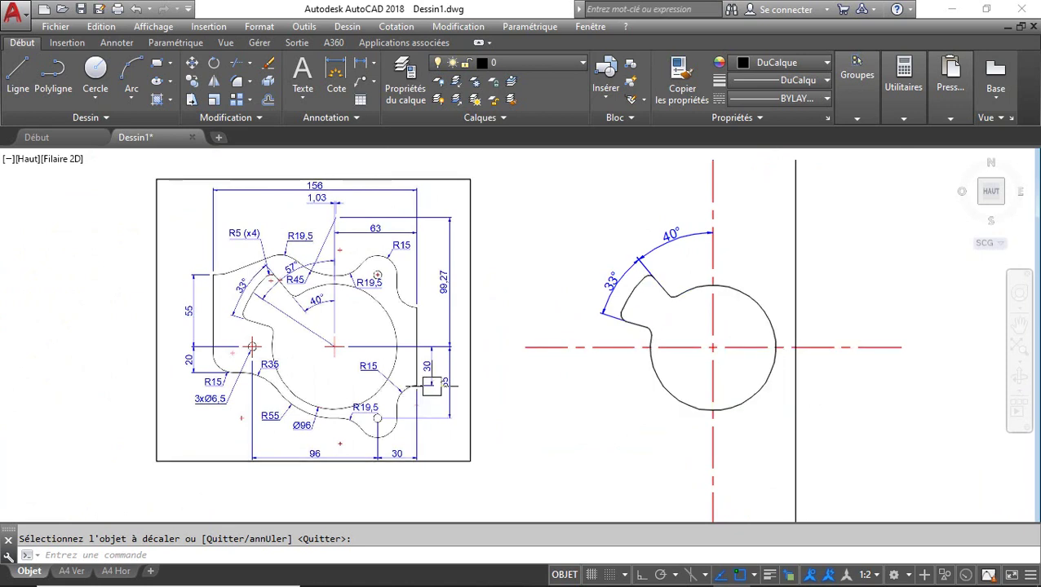
{"action": "scroll", "coordinate": [431, 386], "scroll_direction": "up", "scroll_amount": 2}
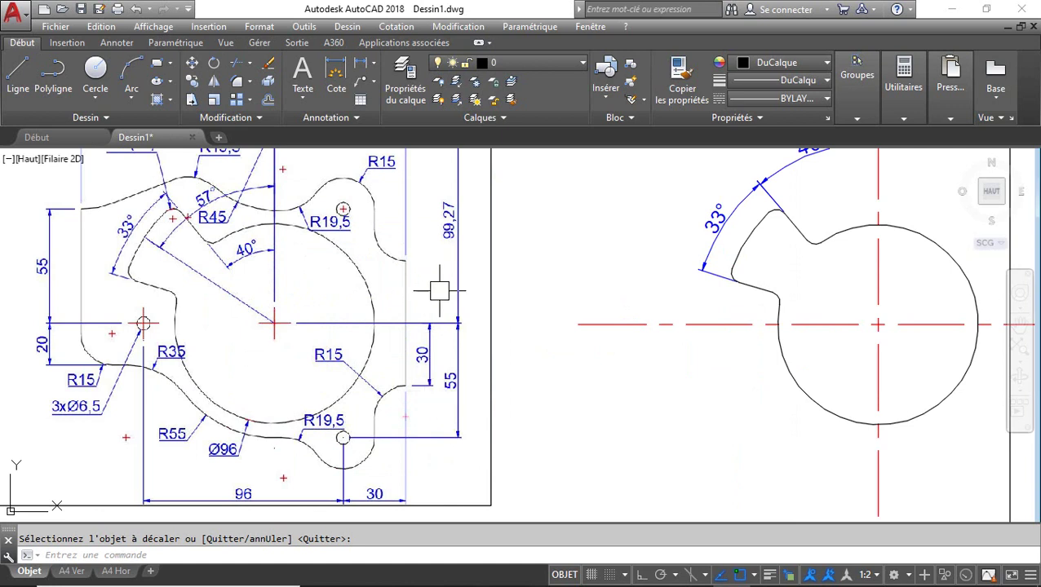
{"action": "scroll", "coordinate": [546, 271], "scroll_direction": "down", "scroll_amount": 2}
{"action": "middle_click_drag", "start_coordinate": [565, 270], "coordinate": [545, 276]}
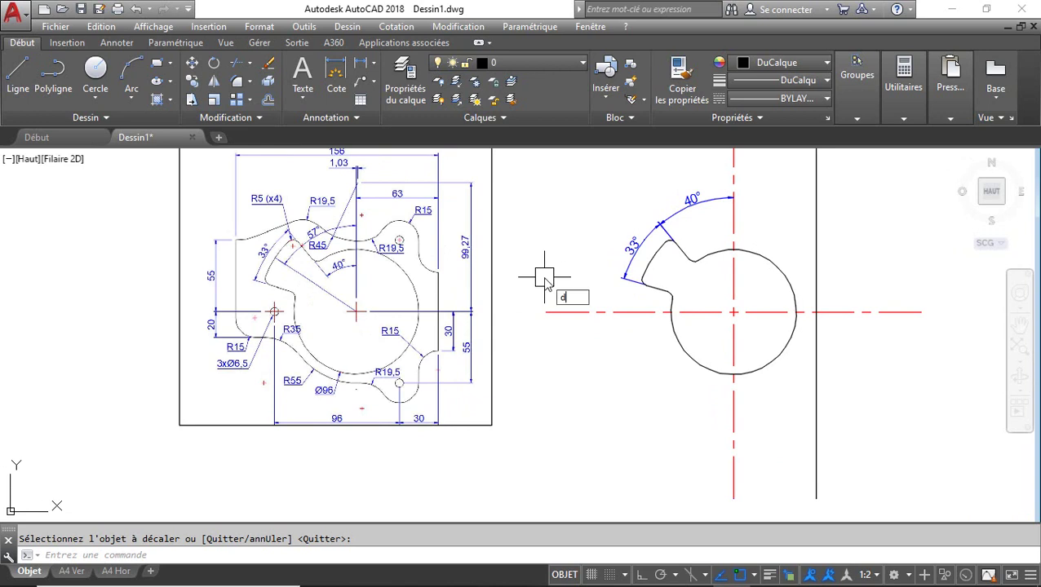
{"action": "key", "text": "Return"}
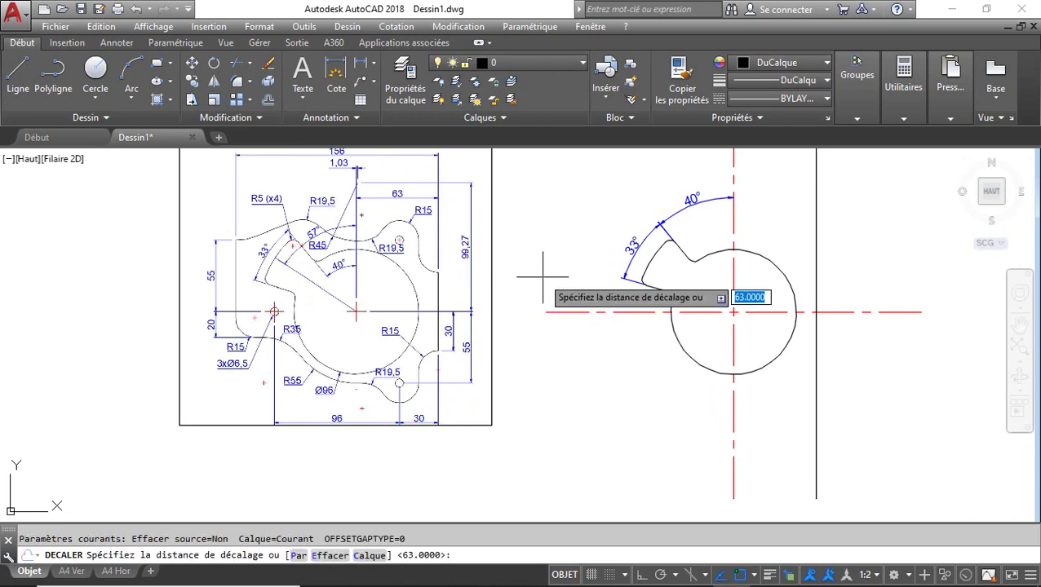
{"action": "type", "text": "30"}
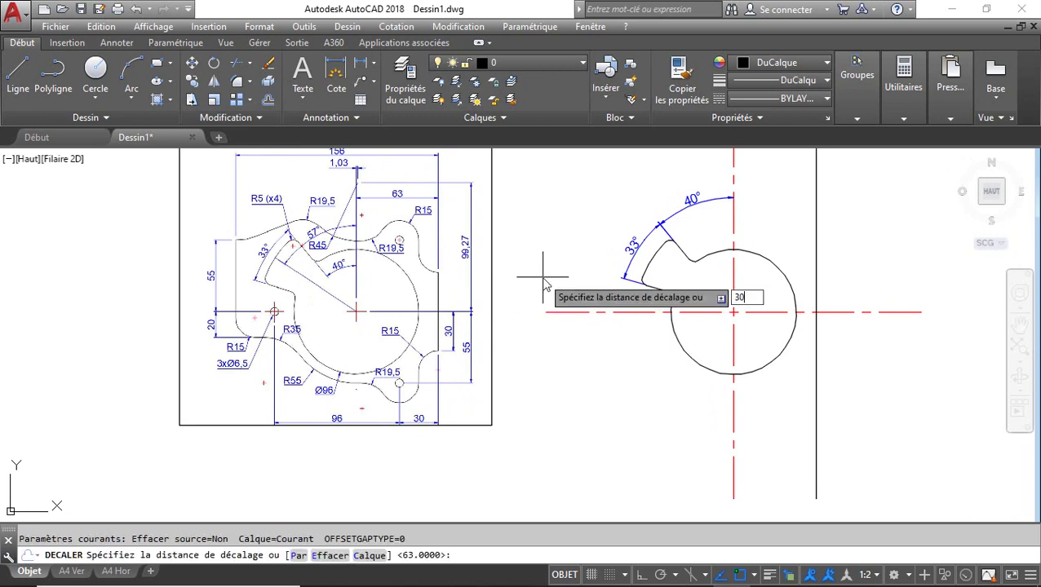
{"action": "key", "text": "Return"}
{"action": "left_click", "coordinate": [934, 312]}
{"action": "left_click", "coordinate": [878, 265]}
{"action": "left_click", "coordinate": [858, 312]}
{"action": "left_click", "coordinate": [858, 371]}
{"action": "key", "text": "Return"}
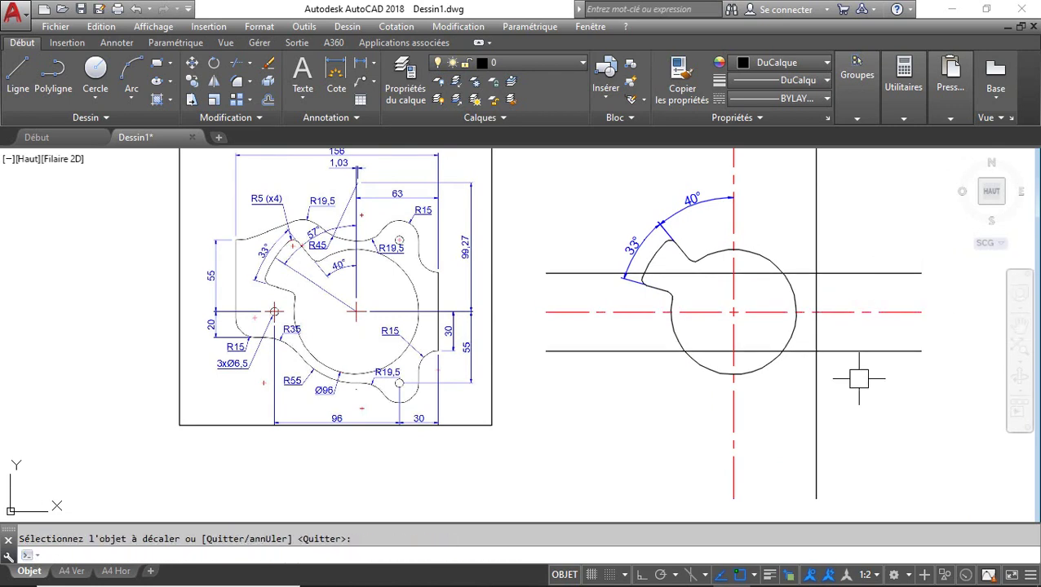
Trim the right vertical edge to sharp corners with the two horizontal offset lines, using a zero-distance Chamfer
{"action": "type", "text": "ch"}
{"action": "key", "text": "Return"}
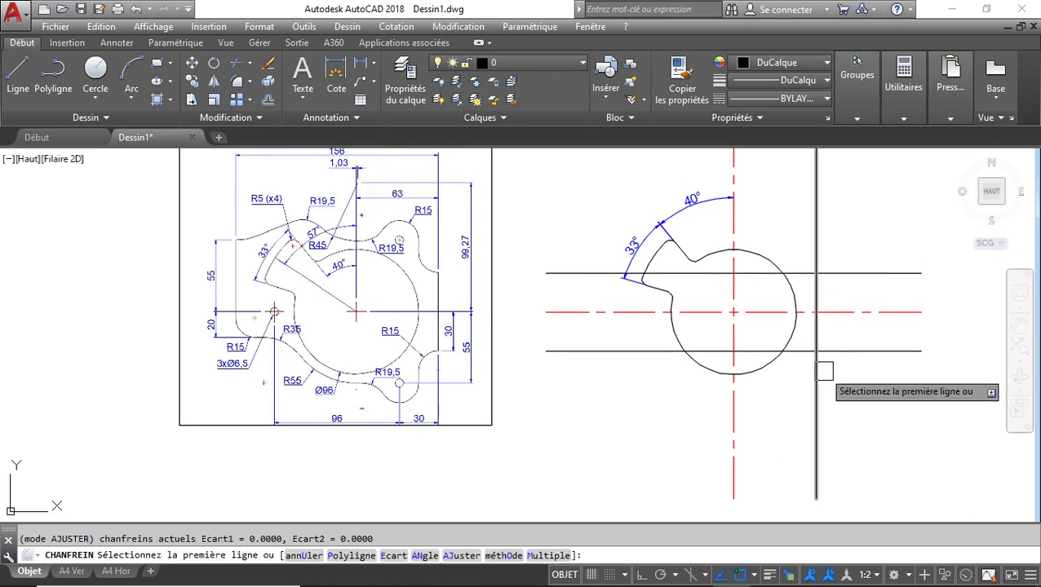
{"action": "key", "text": "Escape"}
{"action": "type", "text": "cf"}
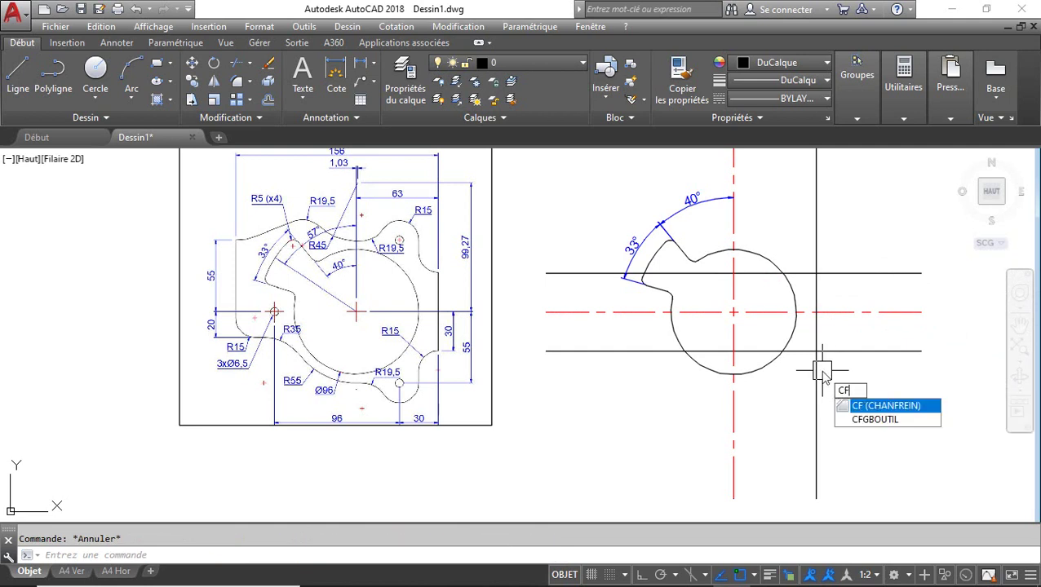
{"action": "key", "text": "Return"}
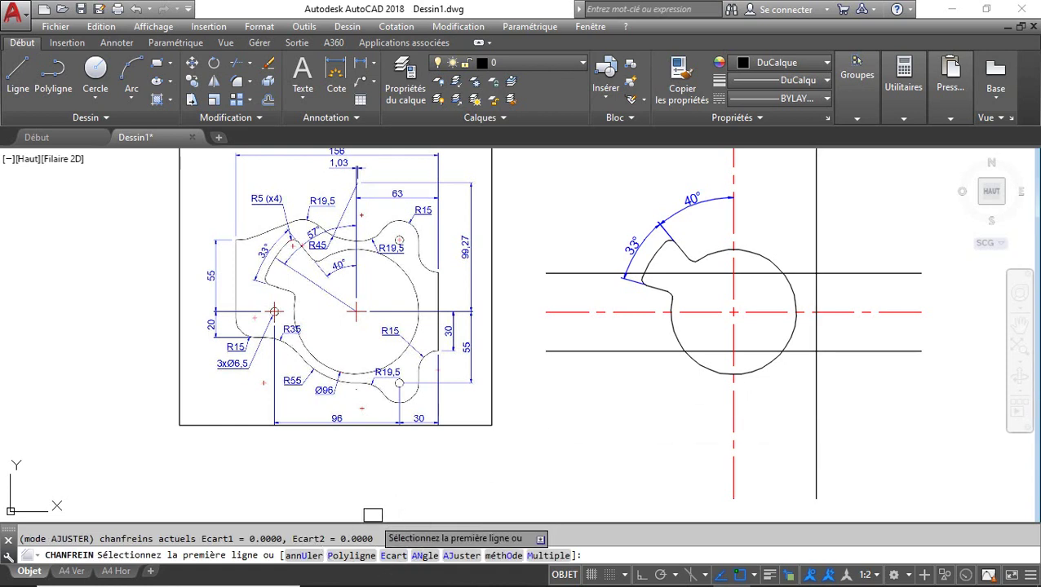
{"action": "scroll", "coordinate": [824, 366], "scroll_direction": "up", "scroll_amount": 4}
{"action": "left_click", "coordinate": [798, 330]}
{"action": "left_click", "coordinate": [806, 296]}
{"action": "scroll", "coordinate": [803, 261], "scroll_direction": "down", "scroll_amount": 3}
{"action": "key", "text": "Return"}
{"action": "left_click", "coordinate": [767, 270]}
{"action": "left_click", "coordinate": [759, 261]}
Delete the two horizontal construction lines above and below the axis, keeping the trimmed right edge
{"action": "left_click", "coordinate": [693, 262]}
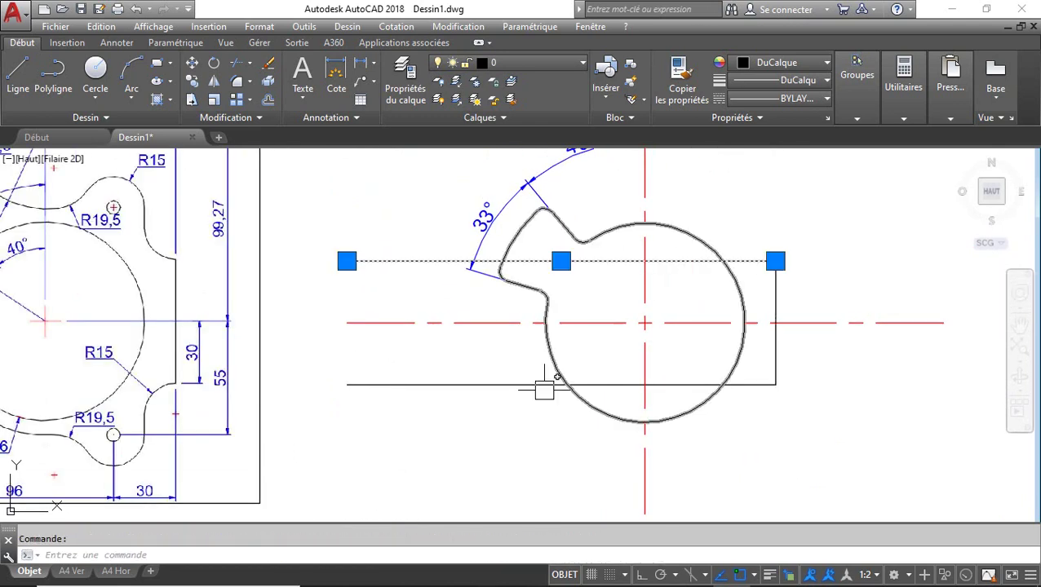
{"action": "left_click", "coordinate": [469, 385]}
{"action": "scroll", "coordinate": [582, 344], "scroll_direction": "down", "scroll_amount": 4}
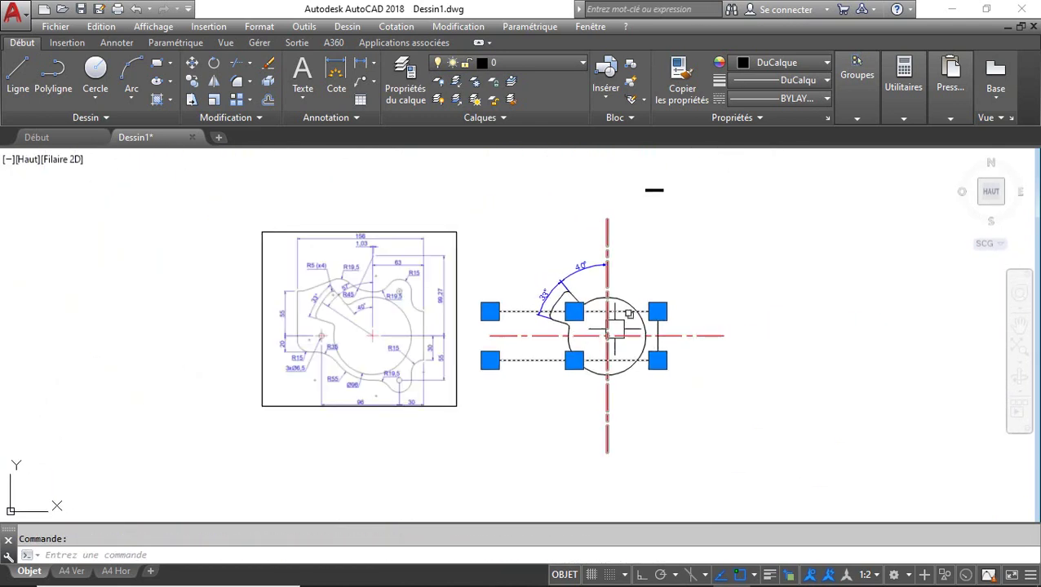
{"action": "key", "text": "Return"}
Offset the part's right vertical edge by 156 to the left
{"action": "scroll", "coordinate": [286, 384], "scroll_direction": "up", "scroll_amount": 2}
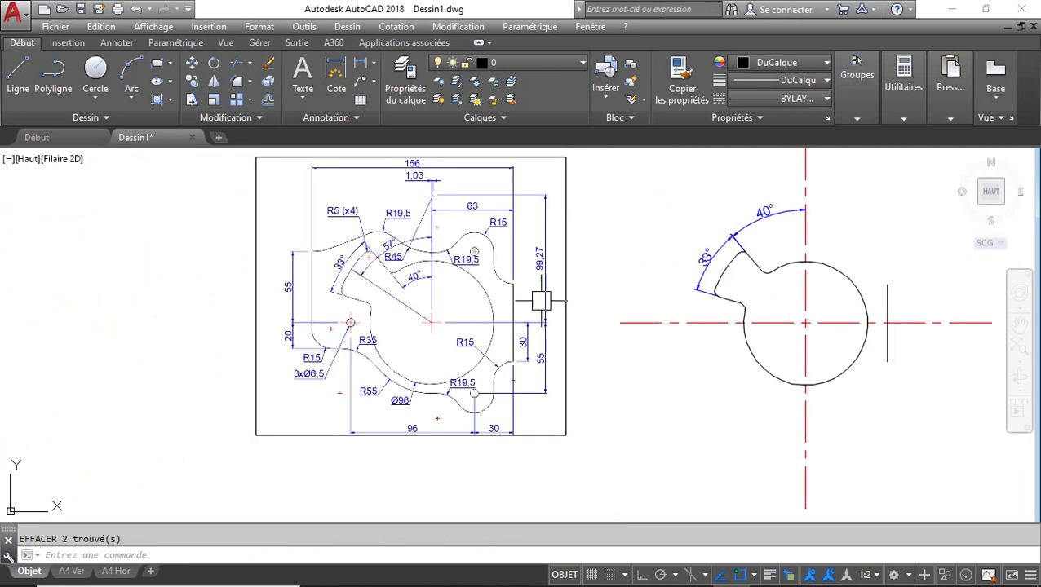
{"action": "middle_click_drag", "start_coordinate": [685, 407], "coordinate": [624, 421]}
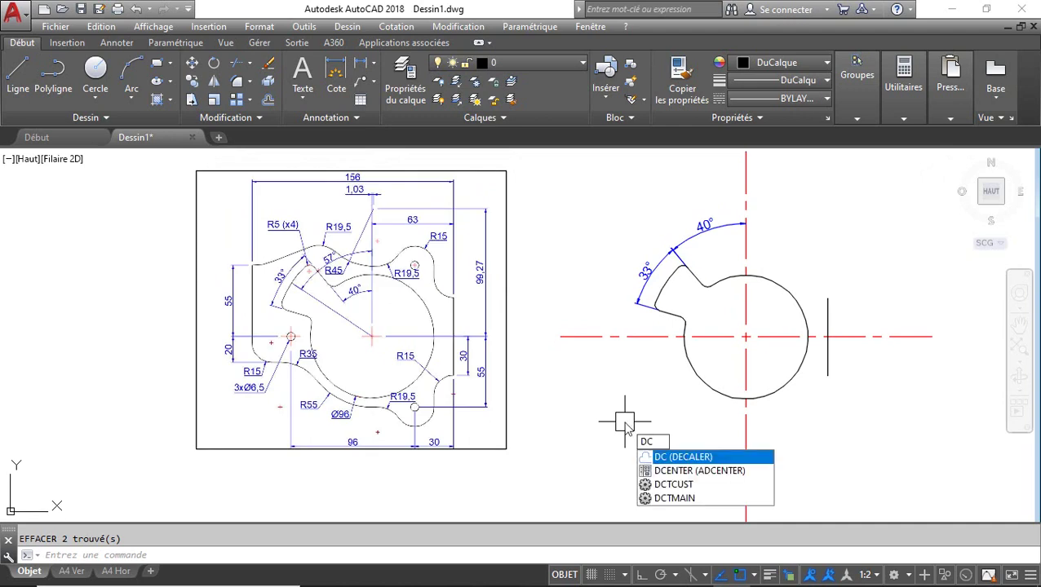
{"action": "key", "text": "Return"}
{"action": "type", "text": "156"}
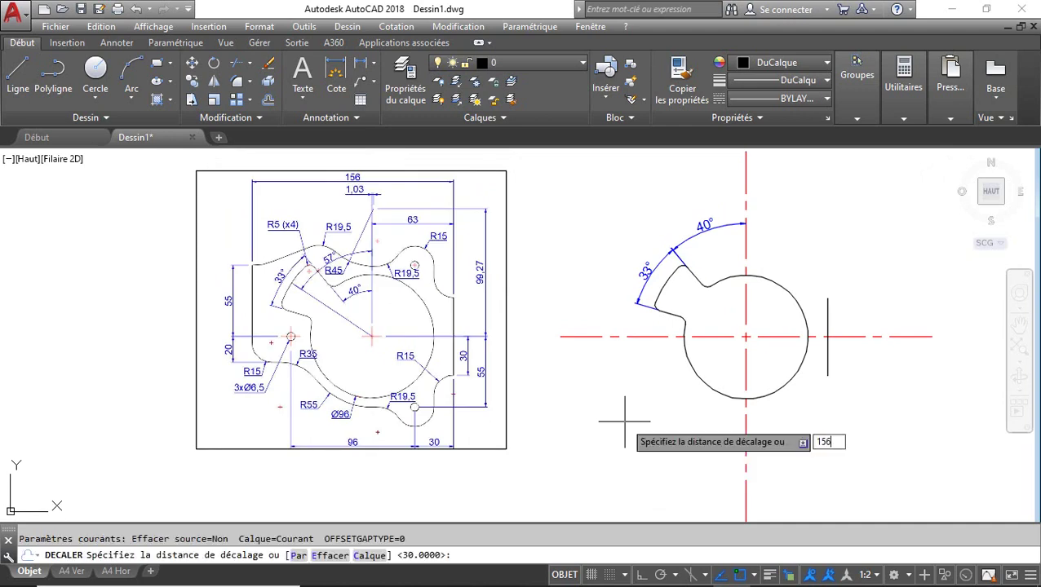
{"action": "key", "text": "Return"}
{"action": "left_click", "coordinate": [828, 322]}
{"action": "left_click", "coordinate": [609, 359]}
{"action": "key", "text": "Return"}
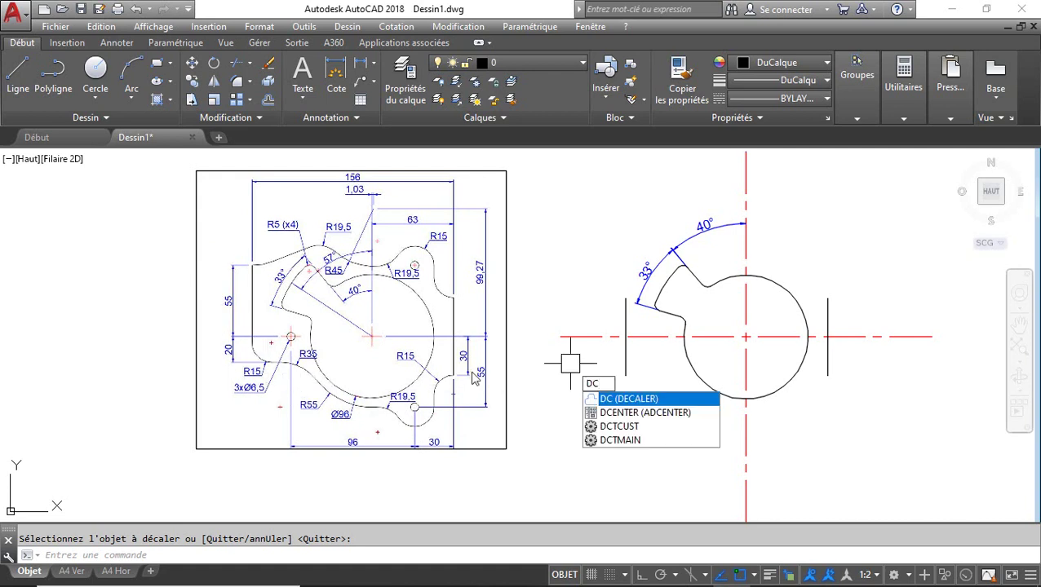
Offset the part's horizontal axis by 20 downwards
{"action": "key", "text": "Return"}
{"action": "type", "text": "20"}
{"action": "key", "text": "Return"}
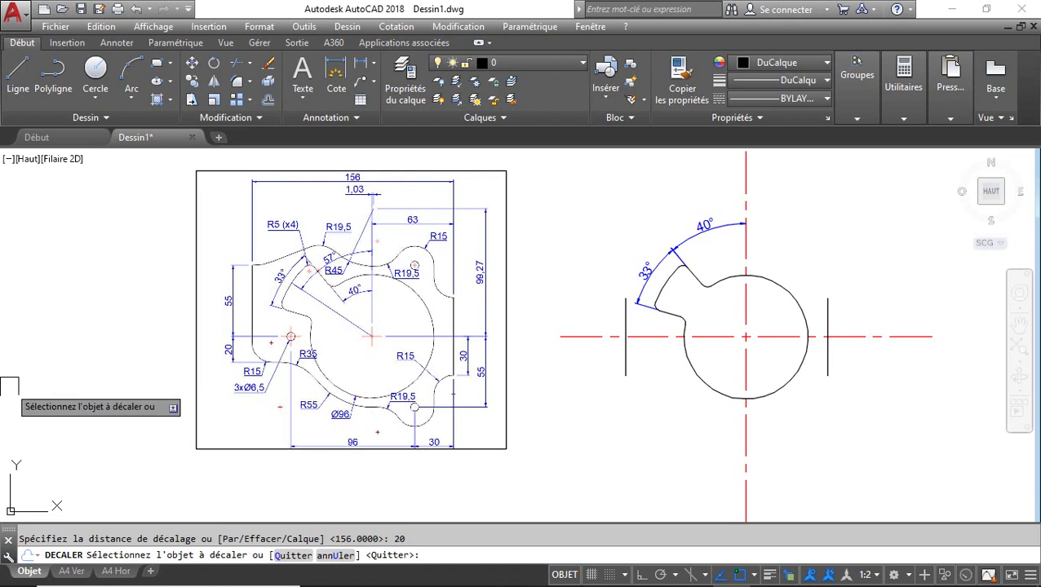
{"action": "left_click", "coordinate": [581, 337]}
{"action": "left_click", "coordinate": [602, 417]}
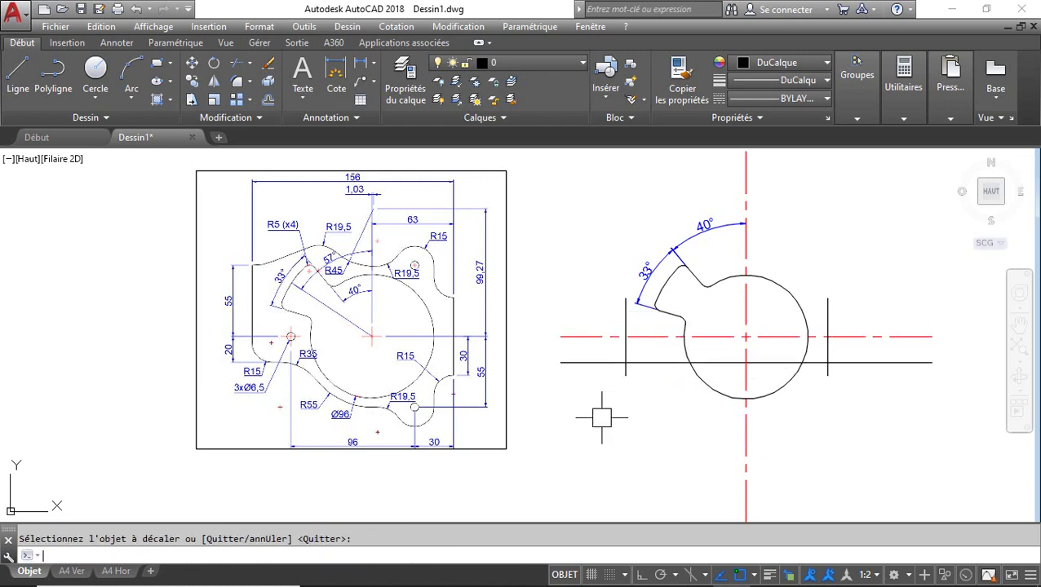
{"action": "key", "text": "Return"}
Offset the part's horizontal axis by 55 upwards
{"action": "key", "text": "Return"}
{"action": "type", "text": "55"}
{"action": "key", "text": "Return"}
{"action": "scroll", "coordinate": [602, 418], "scroll_direction": "up", "scroll_amount": 2}
{"action": "left_click", "coordinate": [528, 291]}
{"action": "scroll", "coordinate": [551, 238], "scroll_direction": "down", "scroll_amount": 2}
{"action": "left_click", "coordinate": [553, 241]}
Join the left vertical edge to the lower and upper horizontal offset lines in sharp corners with a zero-distance Chamfer
{"action": "middle_click_drag", "start_coordinate": [621, 273], "coordinate": [600, 316]}
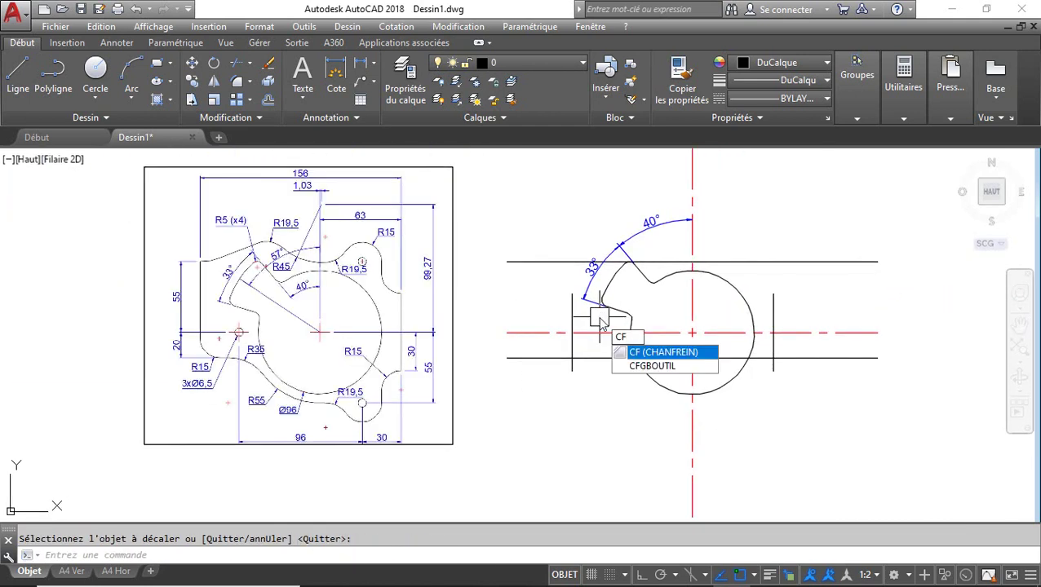
{"action": "key", "text": "Return"}
{"action": "left_click", "coordinate": [600, 358]}
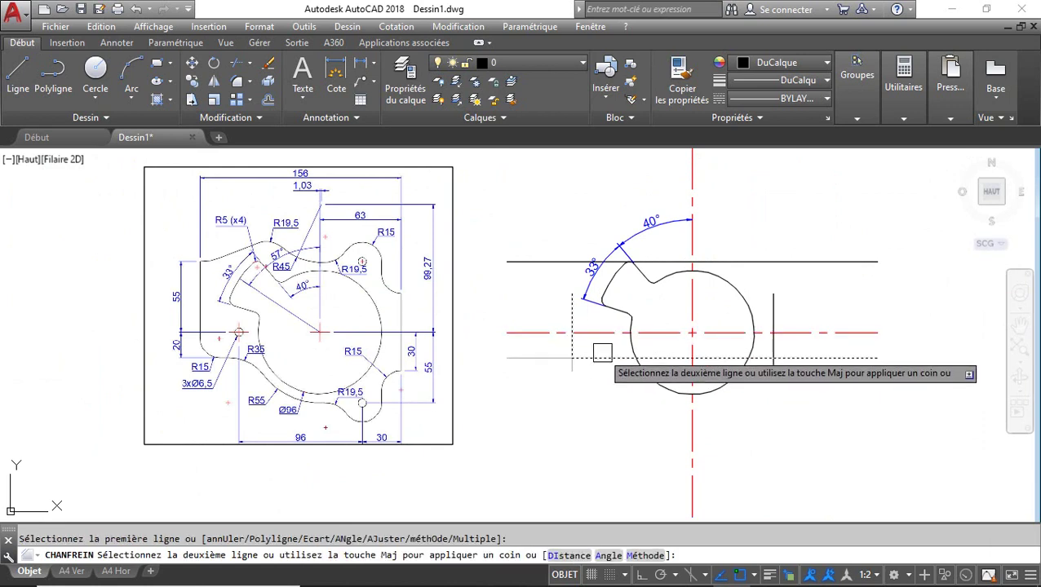
{"action": "left_click", "coordinate": [572, 346]}
{"action": "key", "text": "Return"}
{"action": "left_click", "coordinate": [577, 313]}
{"action": "left_click", "coordinate": [539, 262]}
Delete the upper and lower horizontal construction lines, keeping the left vertical edge
{"action": "left_click", "coordinate": [507, 263]}
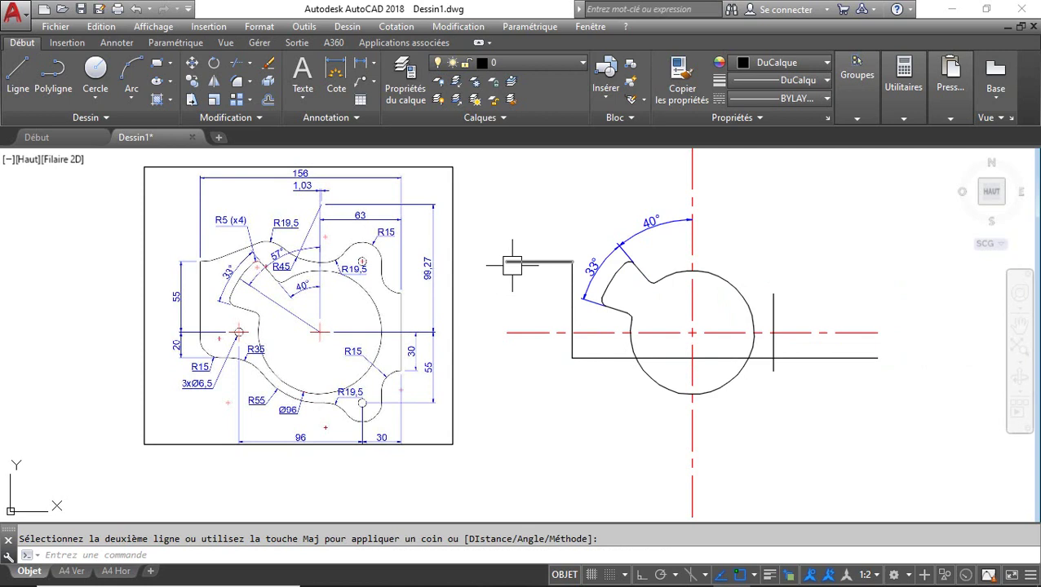
{"action": "left_click", "coordinate": [598, 351]}
{"action": "key", "text": "Delete"}
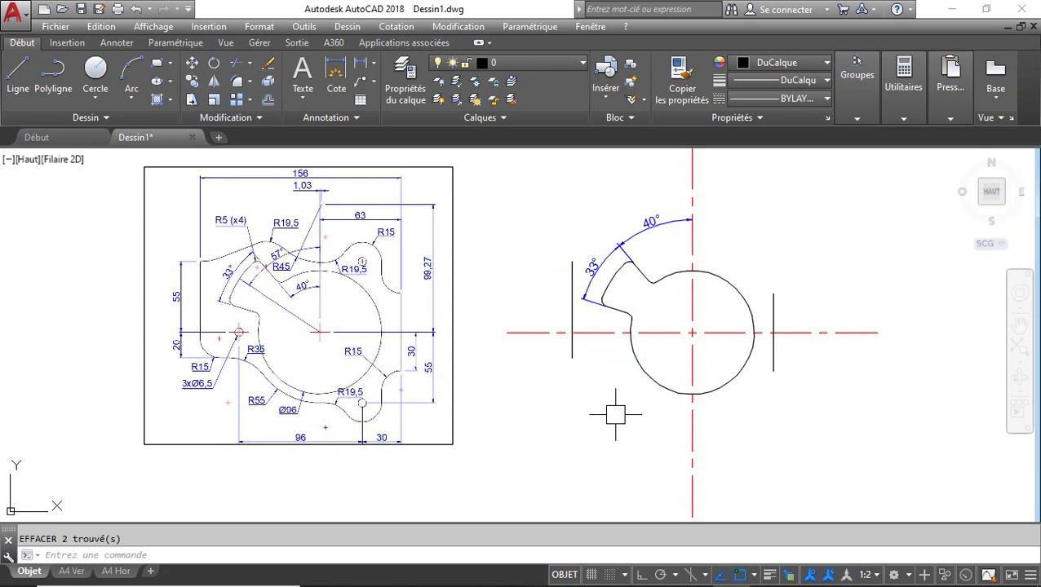
Draw a short horizontal line to the right from the lower end of the left edge, with ortho mode on
{"action": "scroll", "coordinate": [612, 395], "scroll_direction": "up", "scroll_amount": 2}
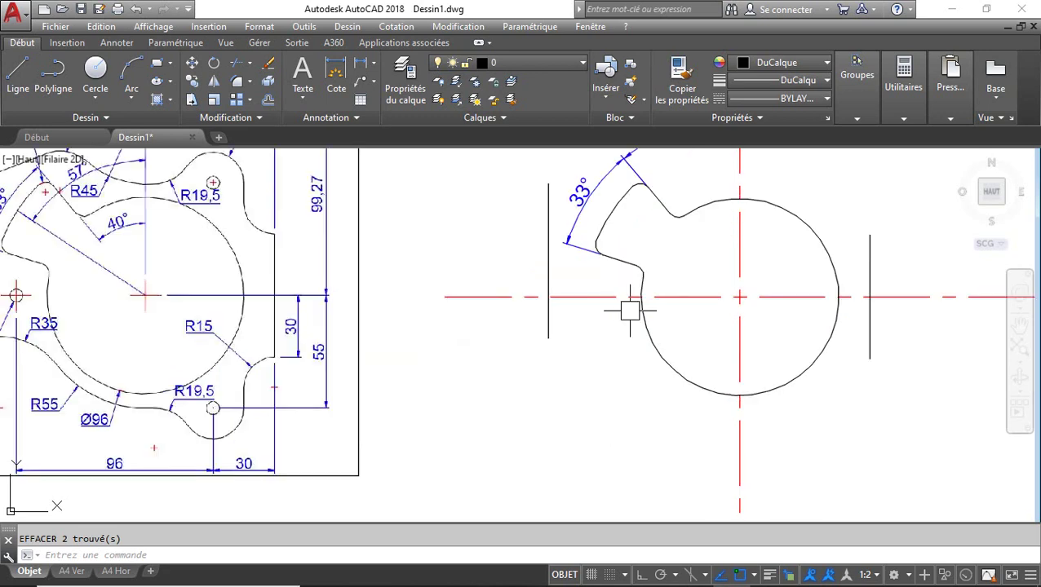
{"action": "scroll", "coordinate": [624, 311], "scroll_direction": "down", "scroll_amount": 2}
{"action": "scroll", "coordinate": [202, 357], "scroll_direction": "up", "scroll_amount": 2}
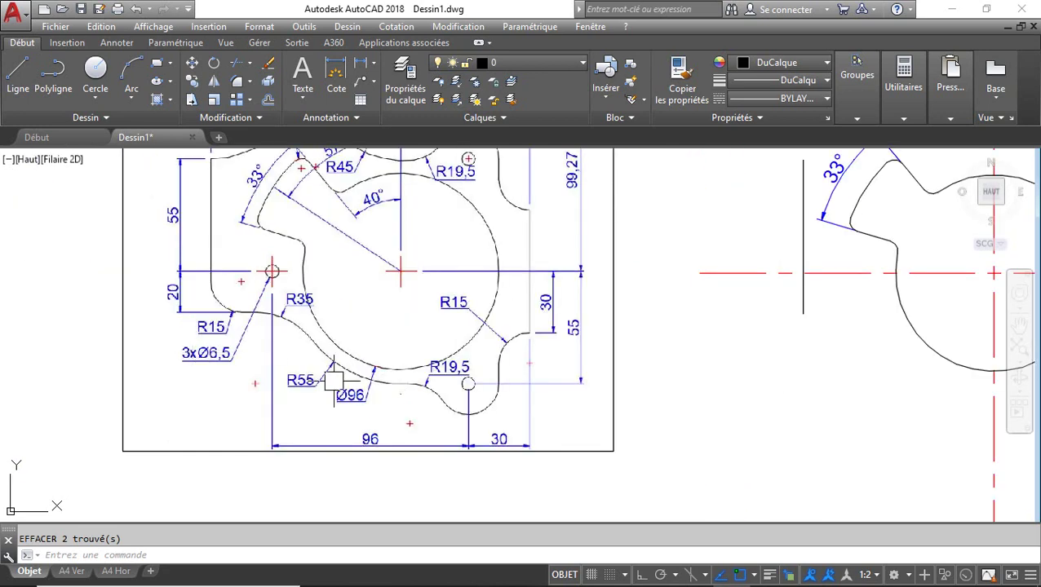
{"action": "key", "text": "l"}
{"action": "key", "text": "Return"}
{"action": "middle_click_drag", "start_coordinate": [371, 380], "coordinate": [312, 403]}
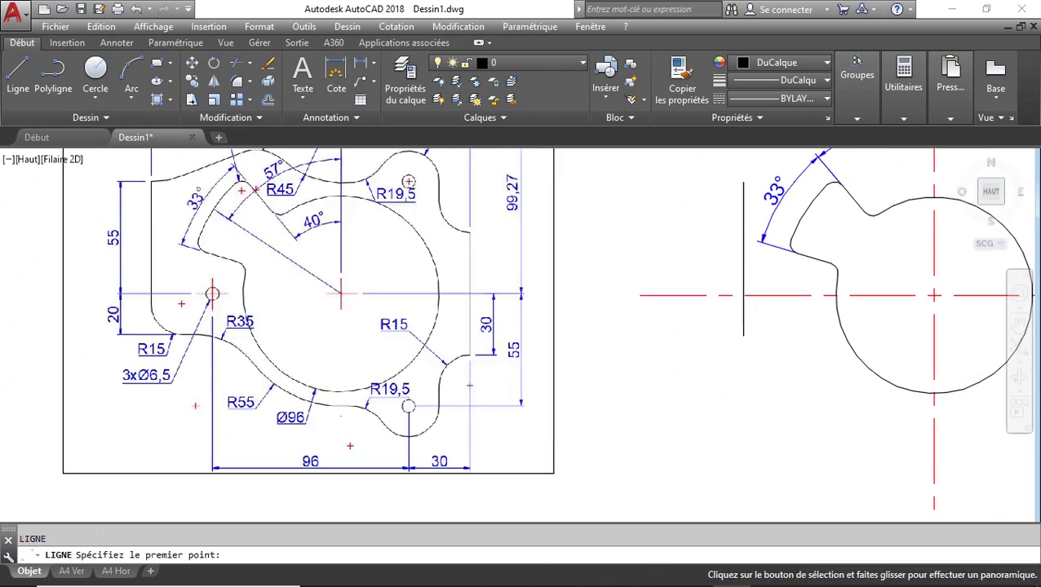
{"action": "left_click", "coordinate": [746, 326]}
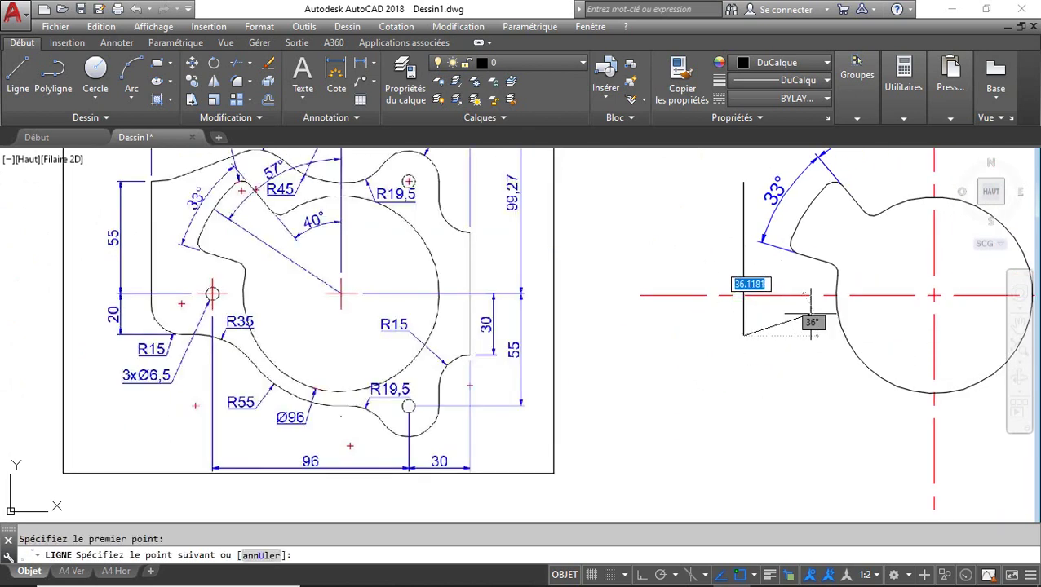
{"action": "key", "text": "F8"}
{"action": "left_click", "coordinate": [803, 319]}
{"action": "key", "text": "Return"}
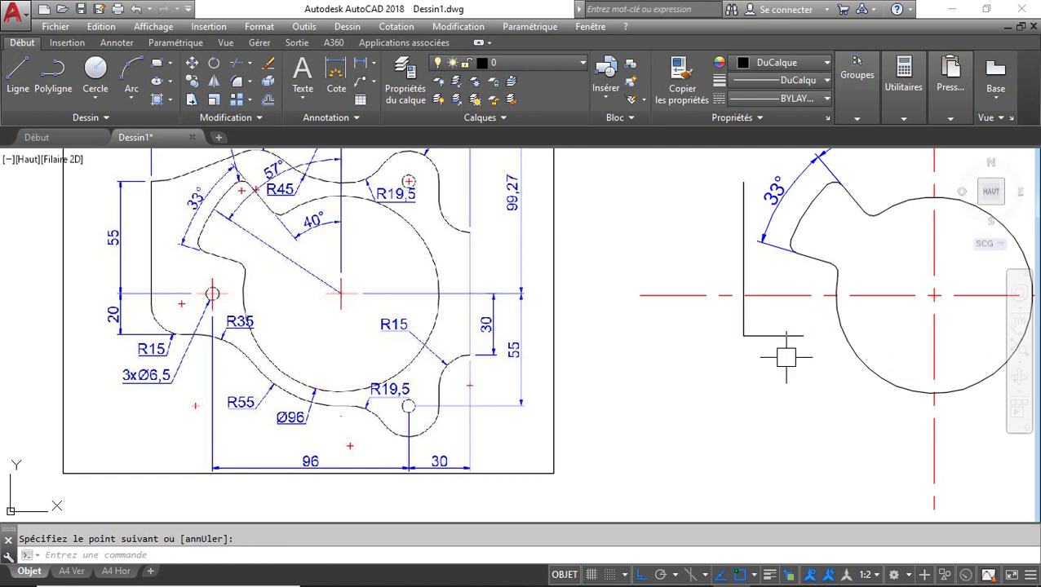
Fillet the corner between the left edge and the short bottom line with a radius of 15
{"action": "key", "text": "Return"}
{"action": "type", "text": "r"}
{"action": "key", "text": "Return"}
{"action": "type", "text": "15"}
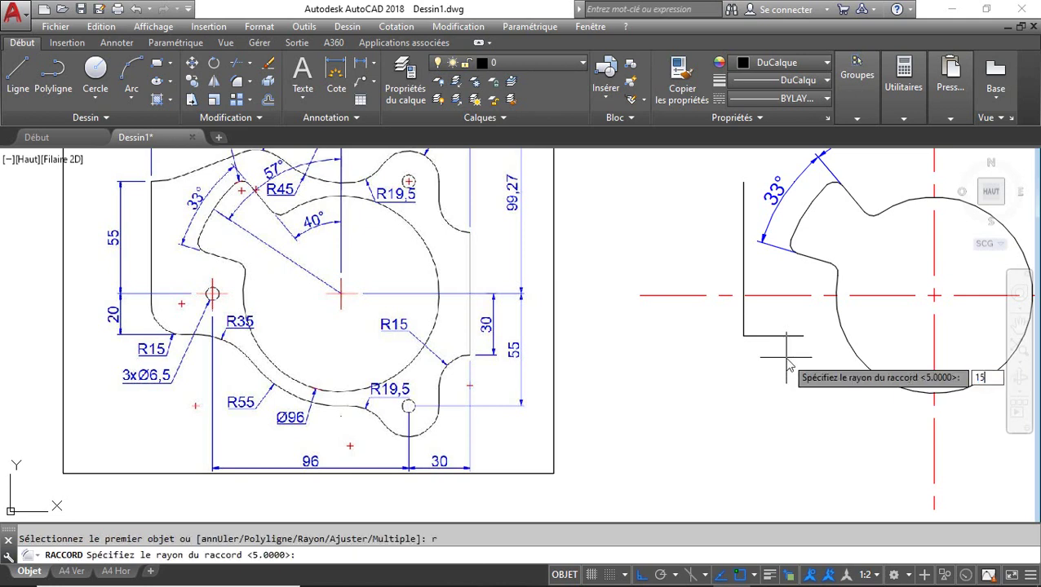
{"action": "key", "text": "Return"}
{"action": "scroll", "coordinate": [781, 347], "scroll_direction": "up", "scroll_amount": 4}
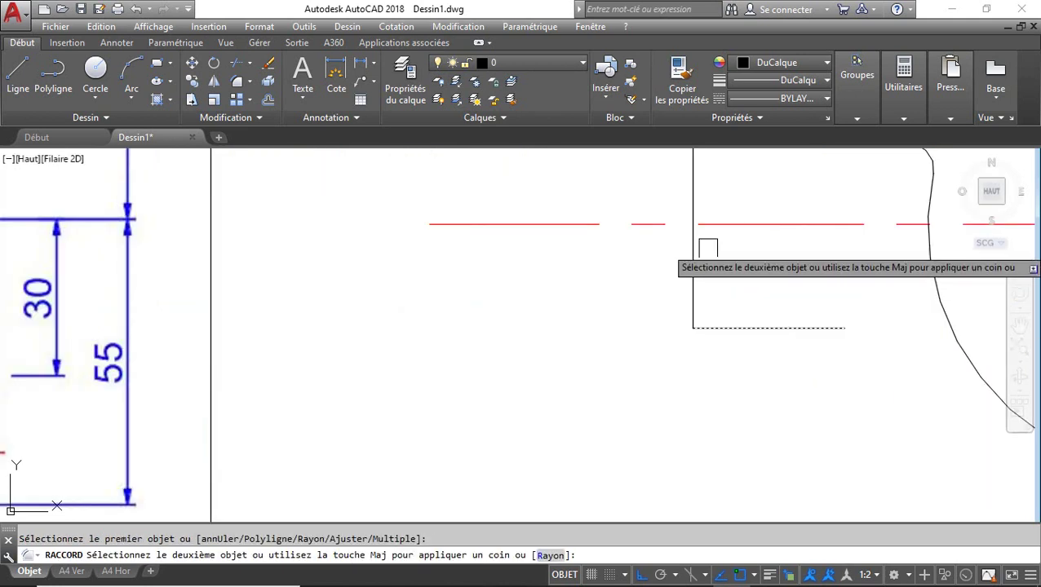
{"action": "left_click", "coordinate": [691, 175]}
{"action": "scroll", "coordinate": [657, 245], "scroll_direction": "down", "scroll_amount": 4}
{"action": "scroll", "coordinate": [677, 290], "scroll_direction": "down", "scroll_amount": 3}
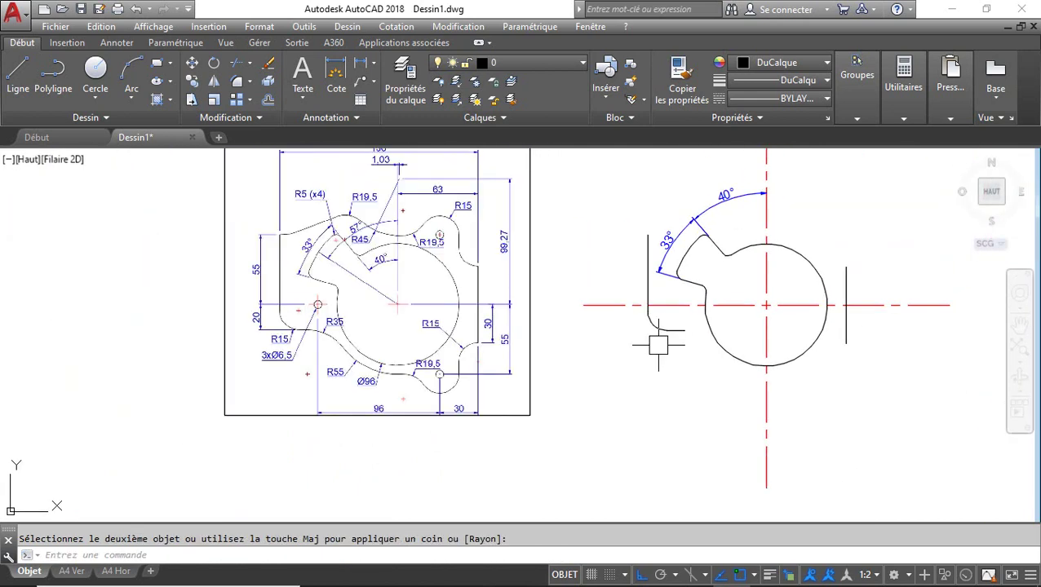
Draw a circle of radius 55 concentric with the large inner circle, snapping to its centre
{"action": "middle_click_drag", "start_coordinate": [666, 351], "coordinate": [659, 347]}
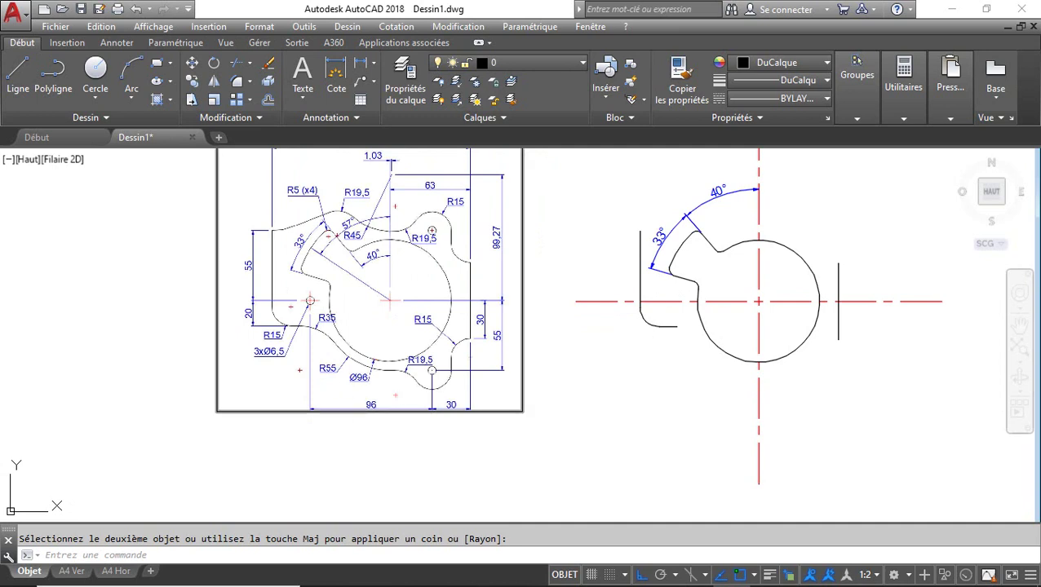
{"action": "scroll", "coordinate": [368, 386], "scroll_direction": "up", "scroll_amount": 4}
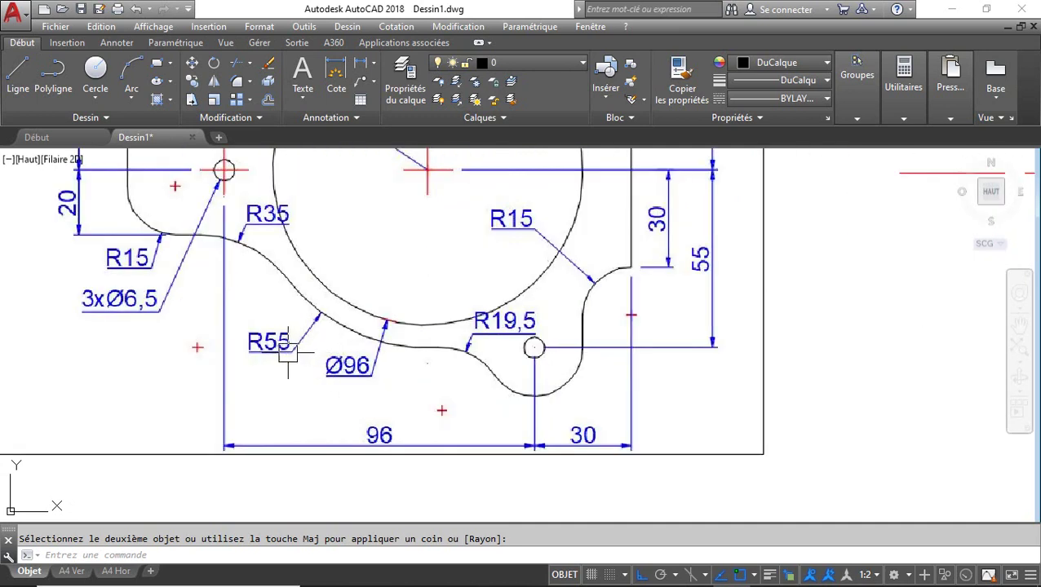
{"action": "scroll", "coordinate": [288, 352], "scroll_direction": "down", "scroll_amount": 2}
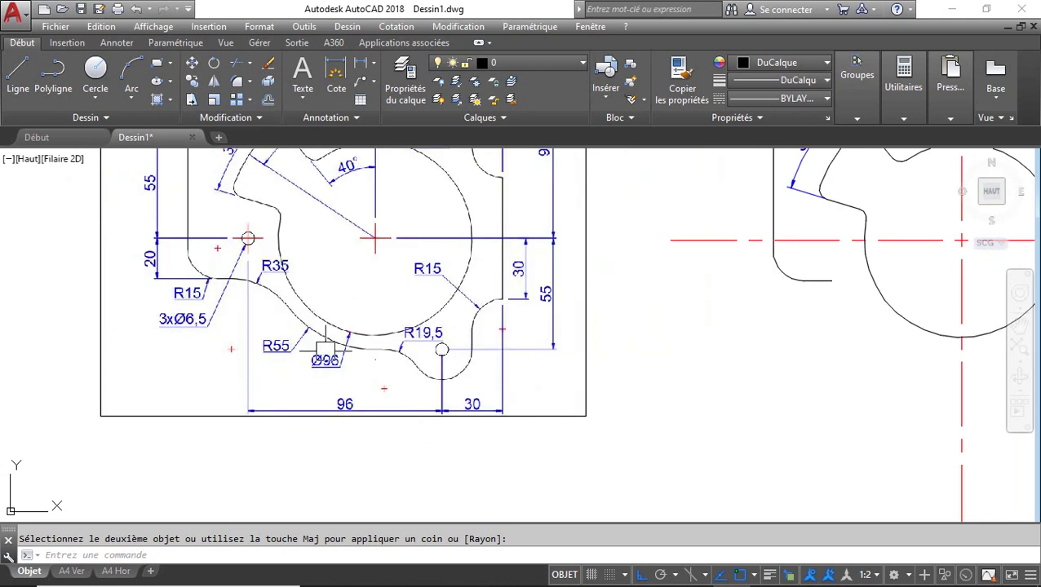
{"action": "middle_click_drag", "start_coordinate": [355, 282], "coordinate": [330, 311]}
{"action": "middle_click_drag", "start_coordinate": [797, 235], "coordinate": [693, 279]}
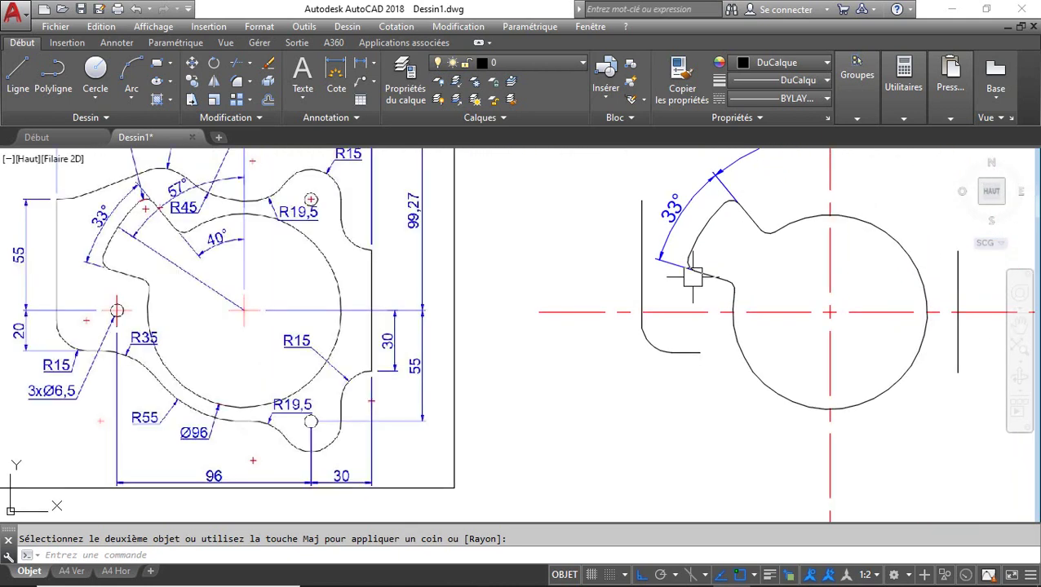
{"action": "left_click", "coordinate": [694, 280]}
{"action": "type", "text": "c"}
{"action": "key", "text": "Return"}
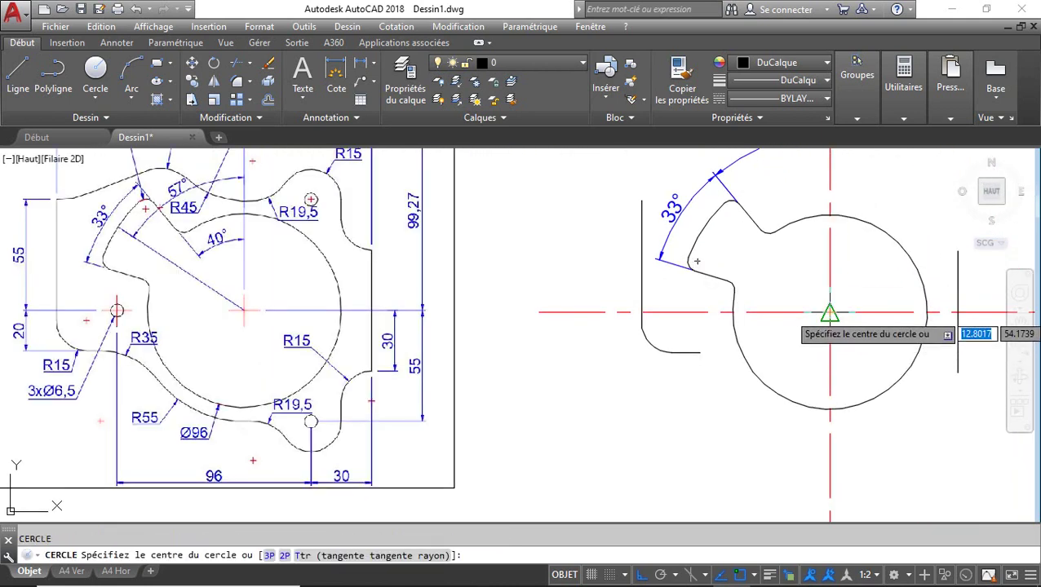
{"action": "right_click", "coordinate": [803, 341], "text": "shift"}
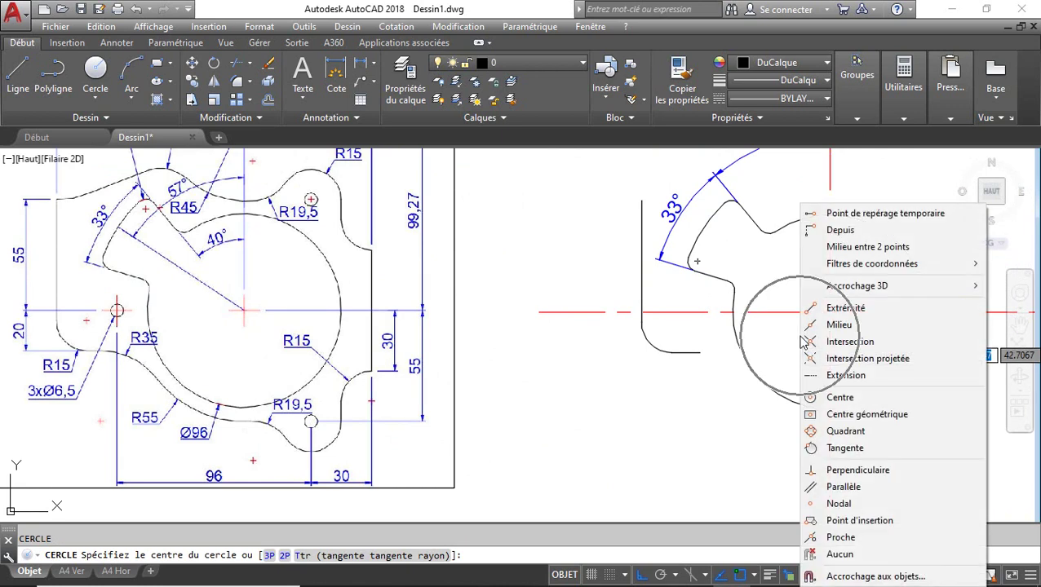
{"action": "left_click", "coordinate": [854, 399]}
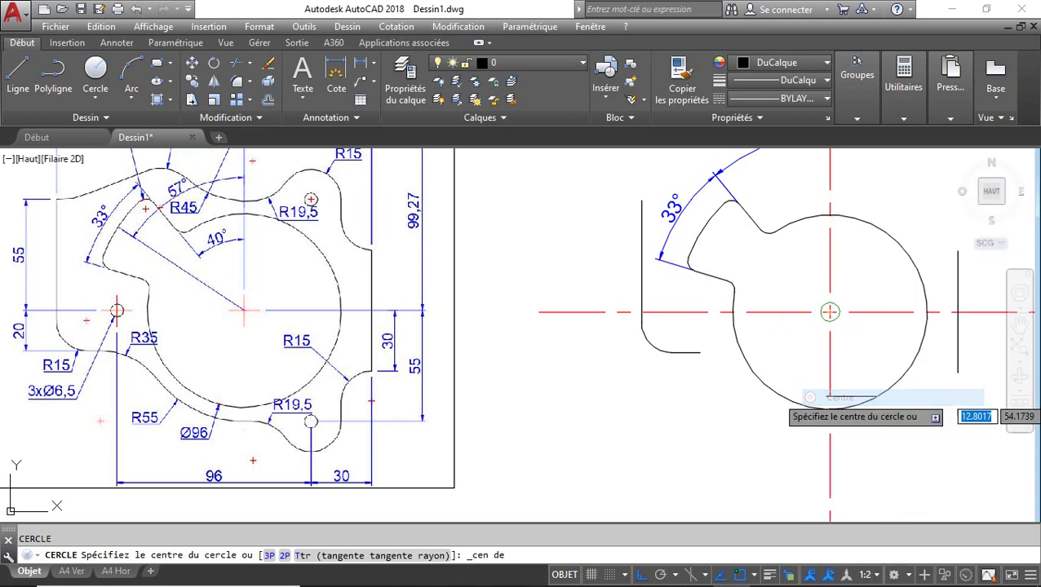
{"action": "left_click", "coordinate": [785, 399]}
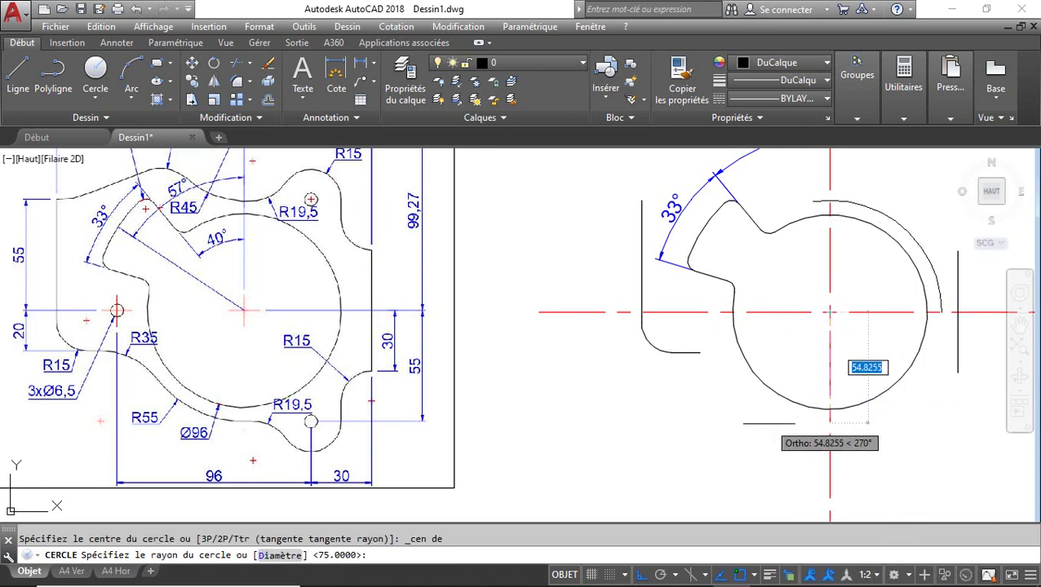
{"action": "type", "text": "55"}
{"action": "key", "text": "Return"}
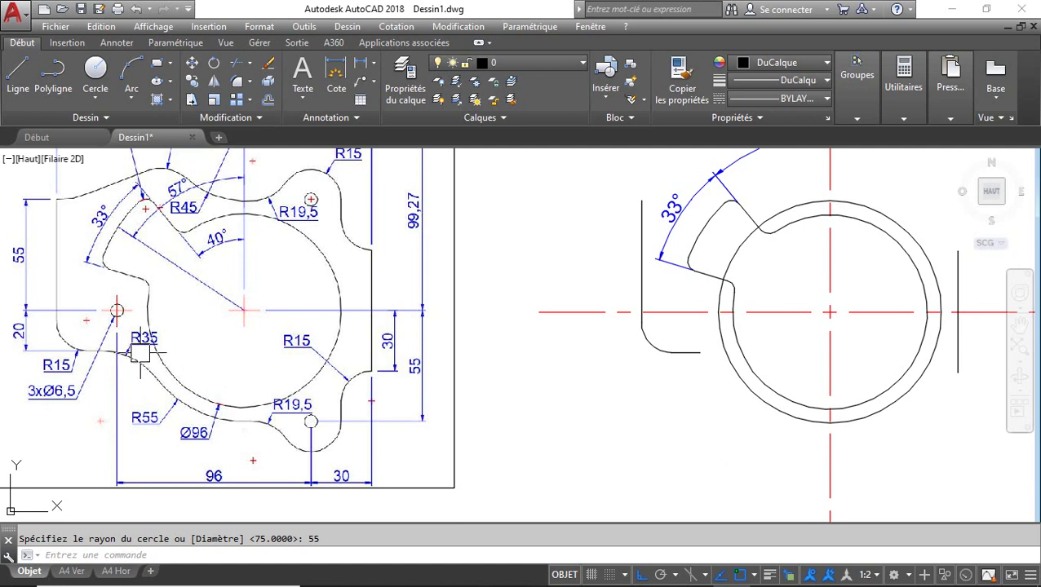
Fillet the short bottom line to the lower left of the outer 55-radius circle with a radius of 35
{"action": "type", "text": "RD"}
{"action": "key", "text": "Return"}
{"action": "type", "text": "r"}
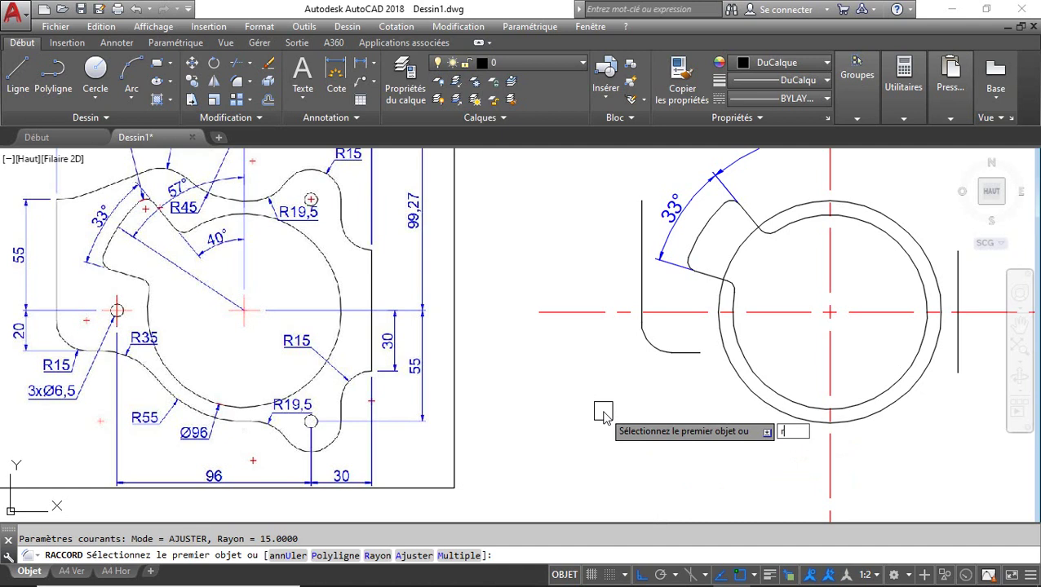
{"action": "key", "text": "Return"}
{"action": "type", "text": "35"}
{"action": "key", "text": "Return"}
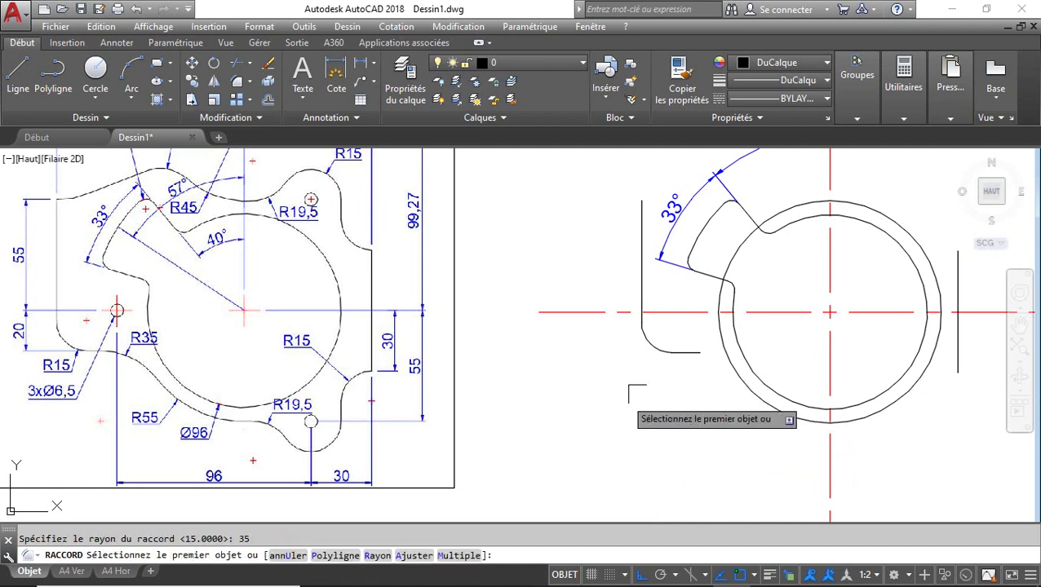
{"action": "left_click", "coordinate": [680, 353]}
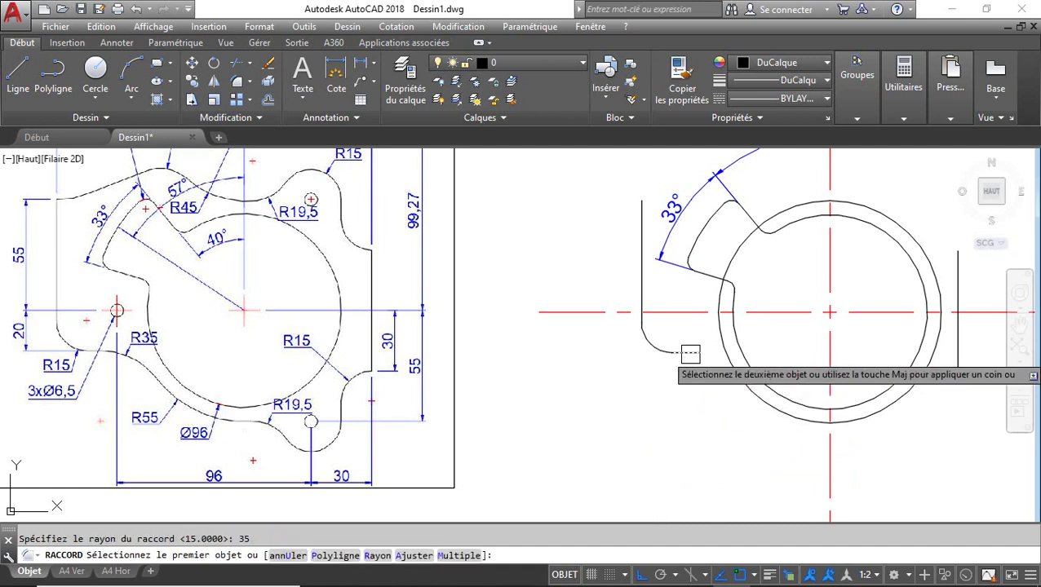
{"action": "left_click", "coordinate": [764, 404]}
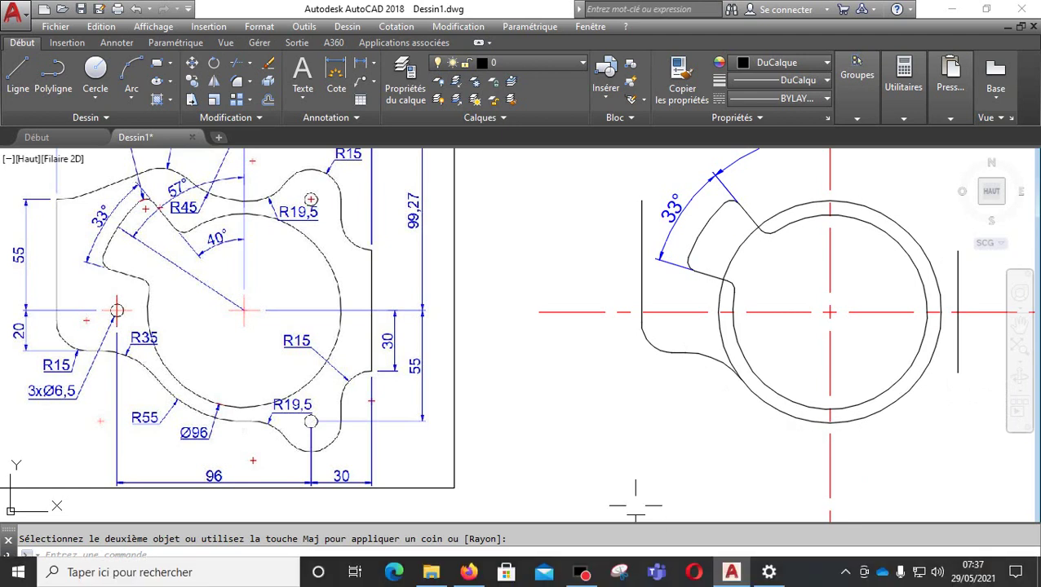
Offset the horizontal centre line 55 downward
{"action": "middle_click_drag", "start_coordinate": [466, 390], "coordinate": [460, 377]}
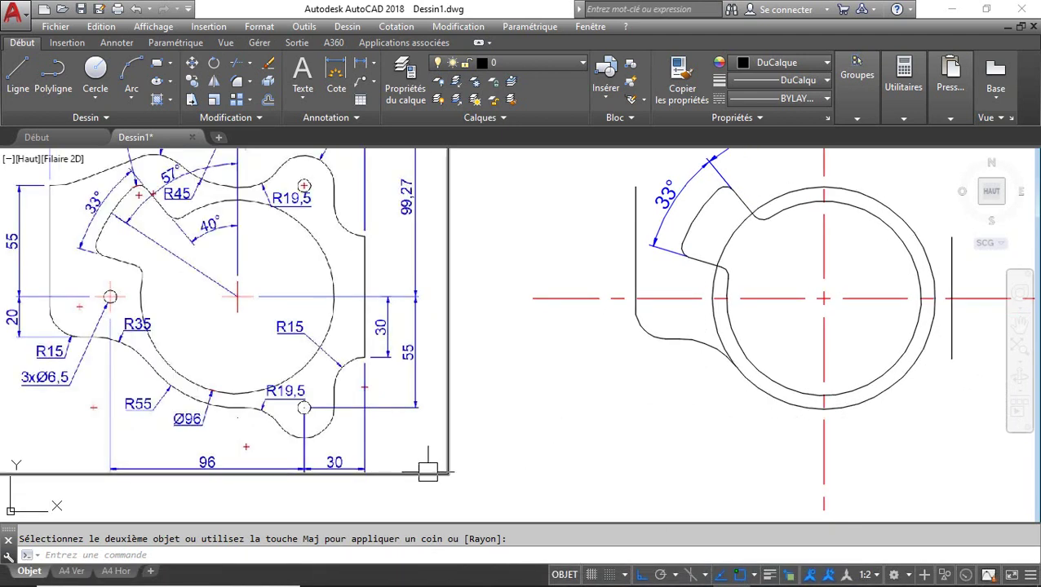
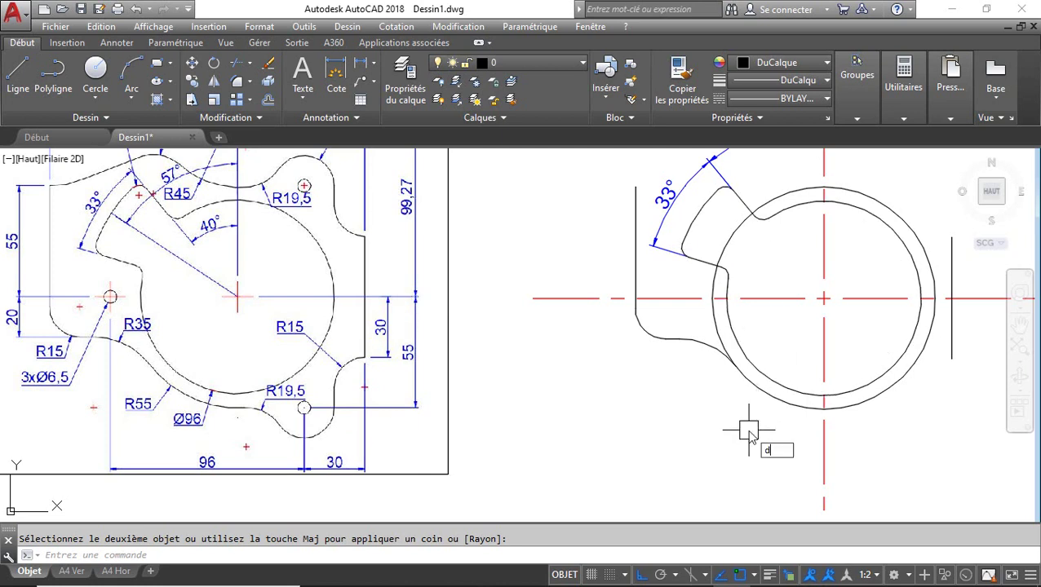
{"action": "key", "text": "Return"}
{"action": "type", "text": "55"}
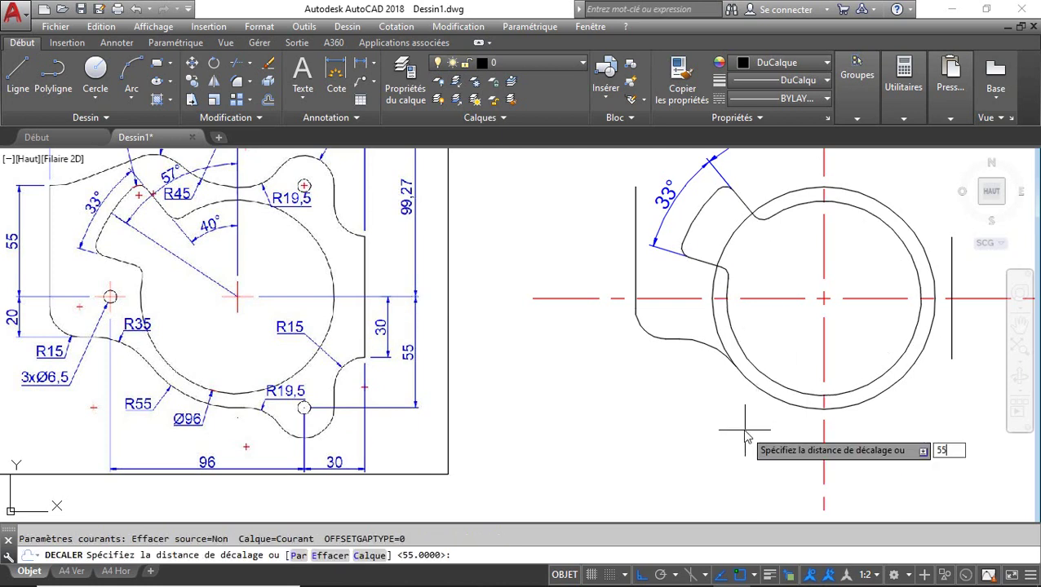
{"action": "key", "text": "Return"}
{"action": "left_click", "coordinate": [852, 298]}
{"action": "left_click", "coordinate": [896, 452]}
{"action": "key", "text": "Return"}
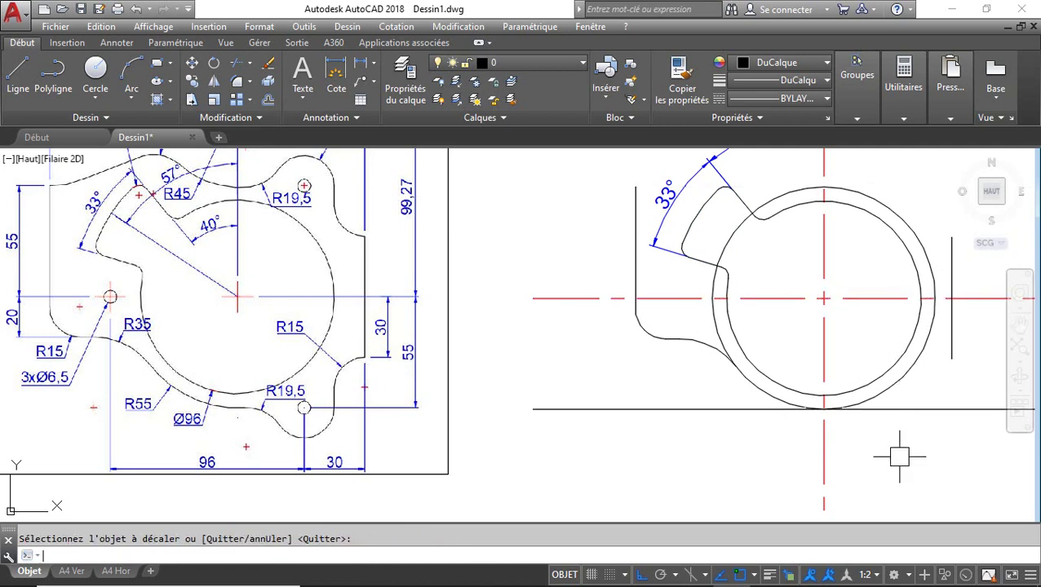
Offset the right vertical edge 30 to the left
{"action": "key", "text": "Return"}
{"action": "type", "text": "30"}
{"action": "key", "text": "Return"}
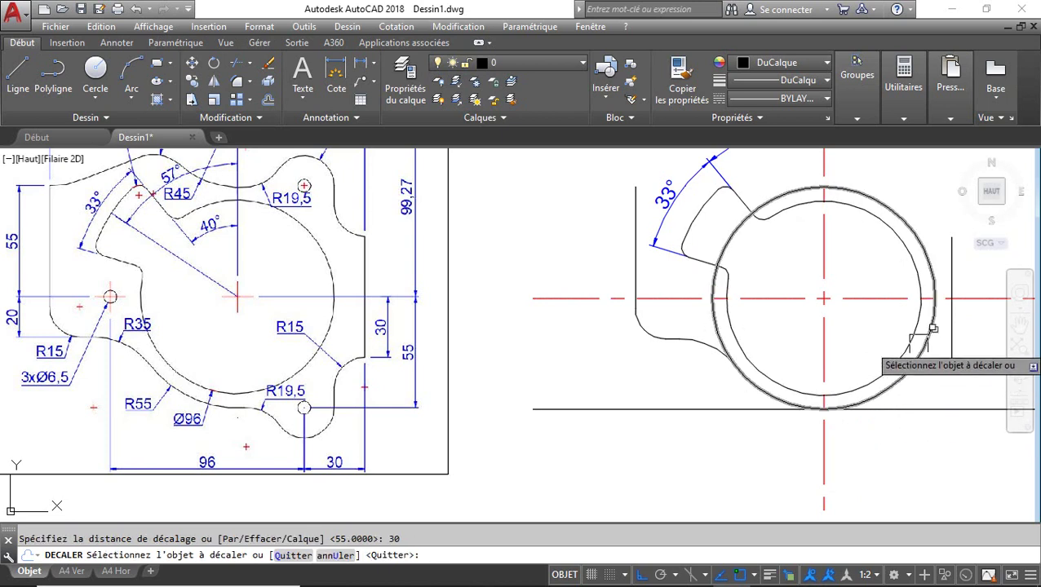
{"action": "left_click", "coordinate": [956, 339]}
{"action": "left_click", "coordinate": [849, 342]}
{"action": "key", "text": "Return"}
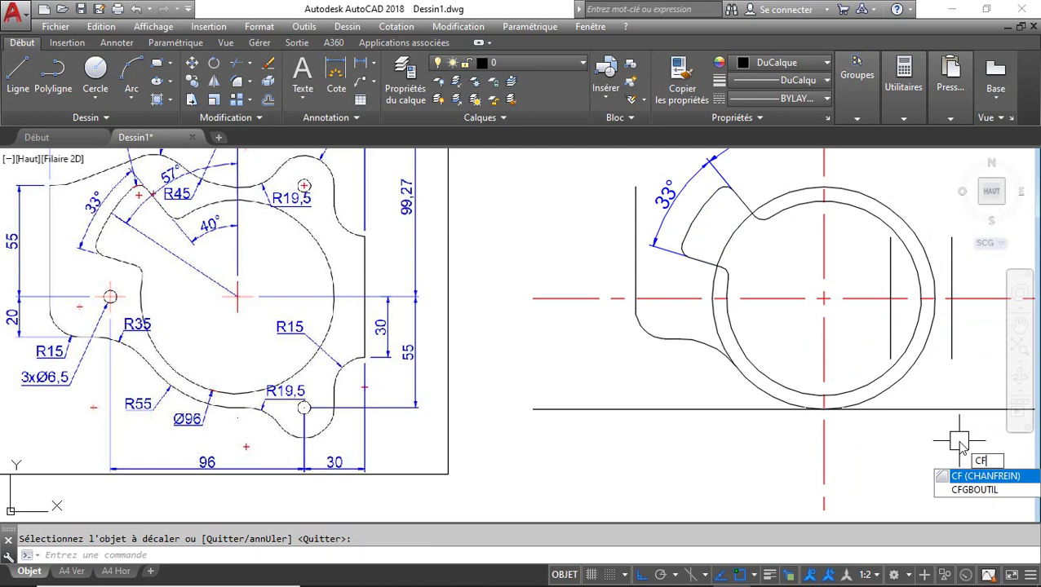
Join the lower horizontal offset line and the new vertical offset line in a sharp corner with a zero-distance Chamfer
{"action": "key", "text": "Return"}
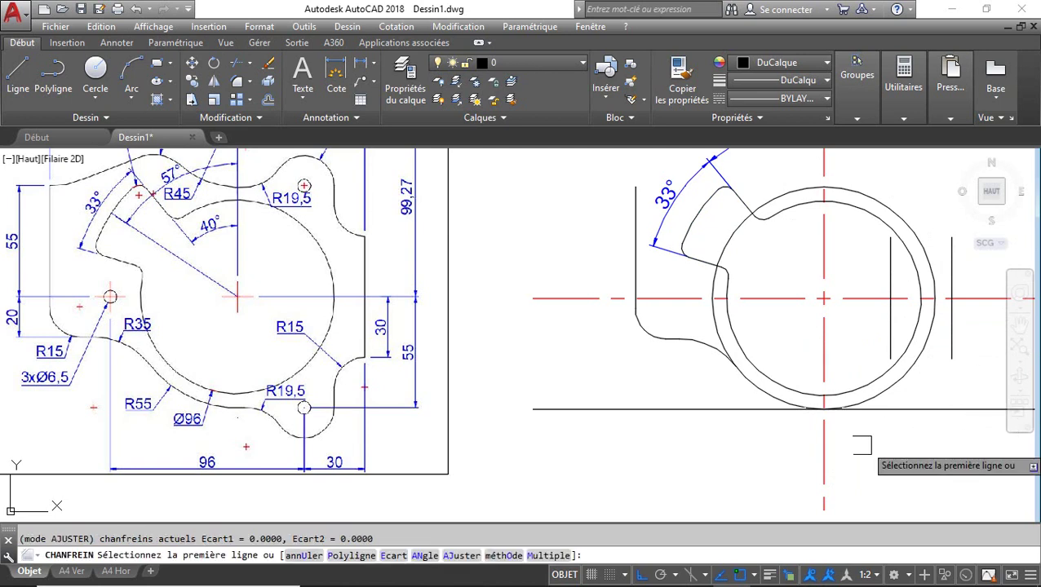
{"action": "left_click", "coordinate": [722, 409]}
{"action": "left_click", "coordinate": [889, 335]}
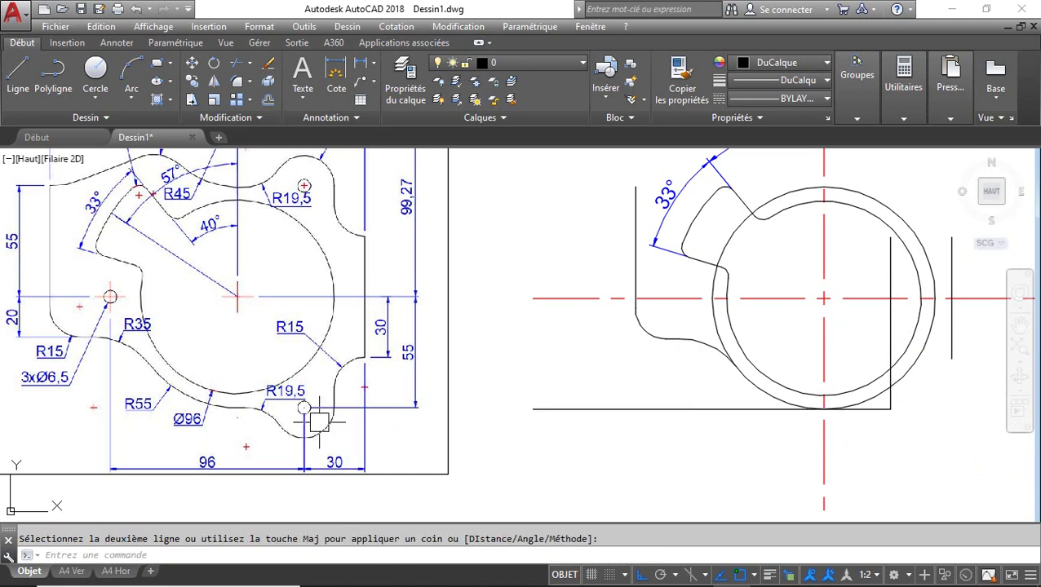
Draw a hole circle of radius 3.25 centred on the corner of the two offset lines
{"action": "middle_click_drag", "start_coordinate": [238, 367], "coordinate": [238, 366]}
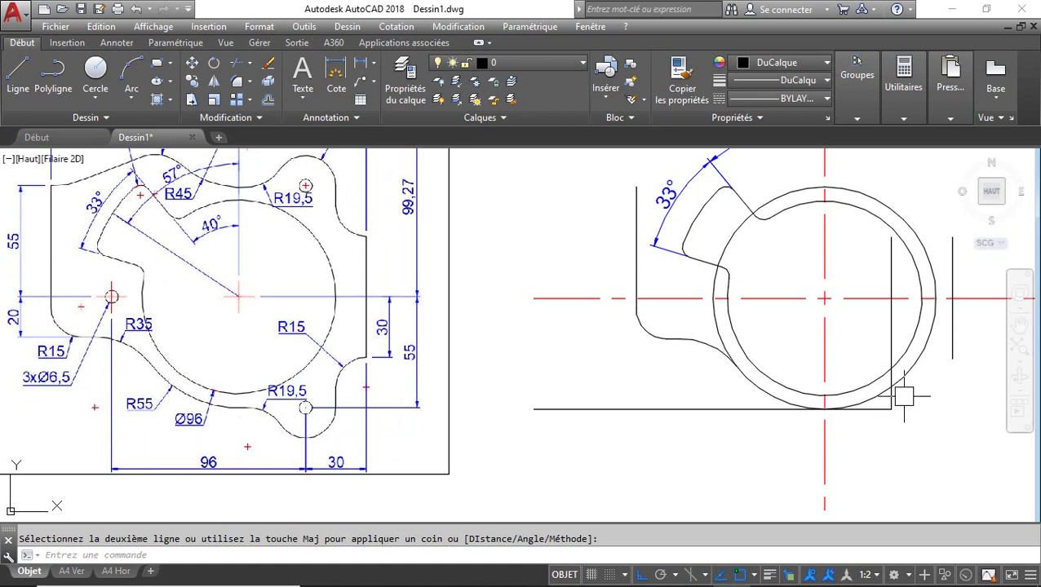
{"action": "key", "text": "Return"}
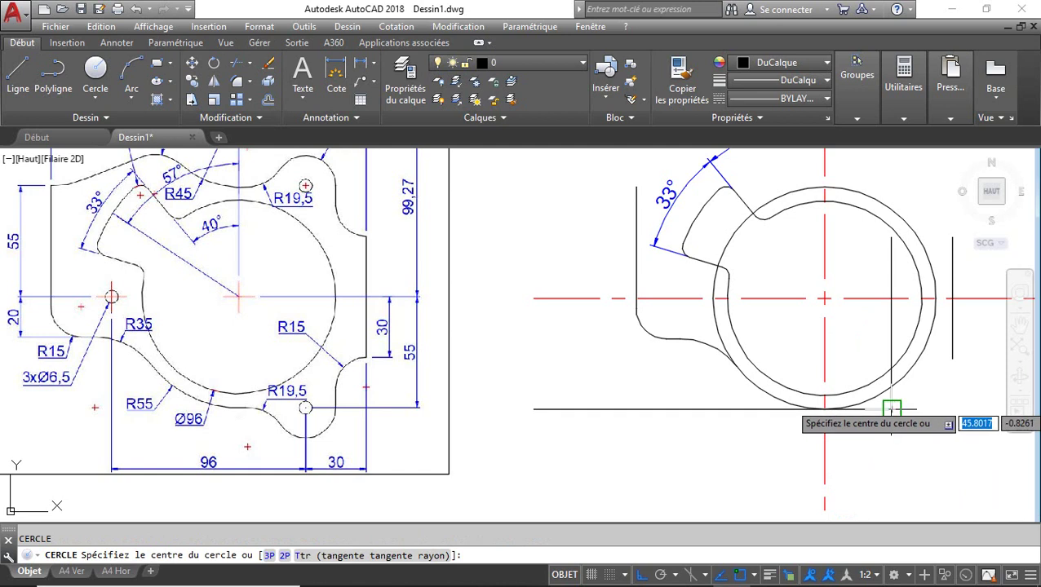
{"action": "left_click", "coordinate": [892, 410]}
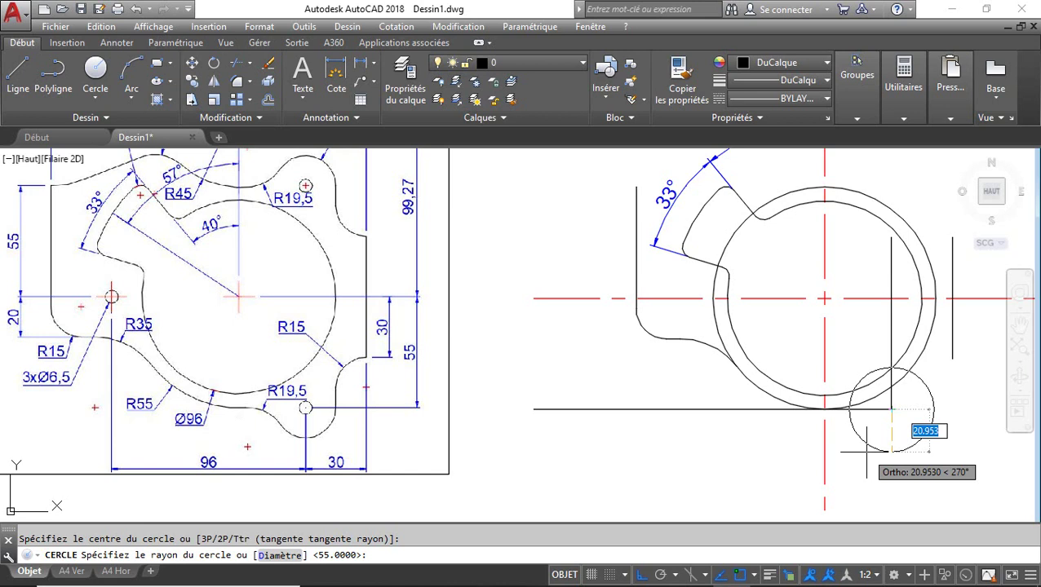
{"action": "type", "text": "3.25"}
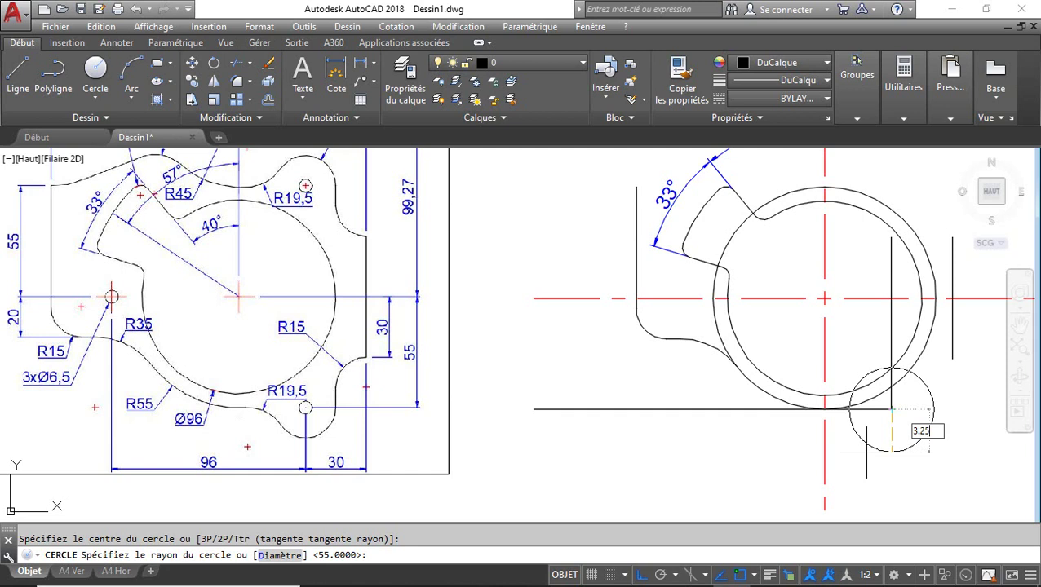
{"action": "key", "text": "Return"}
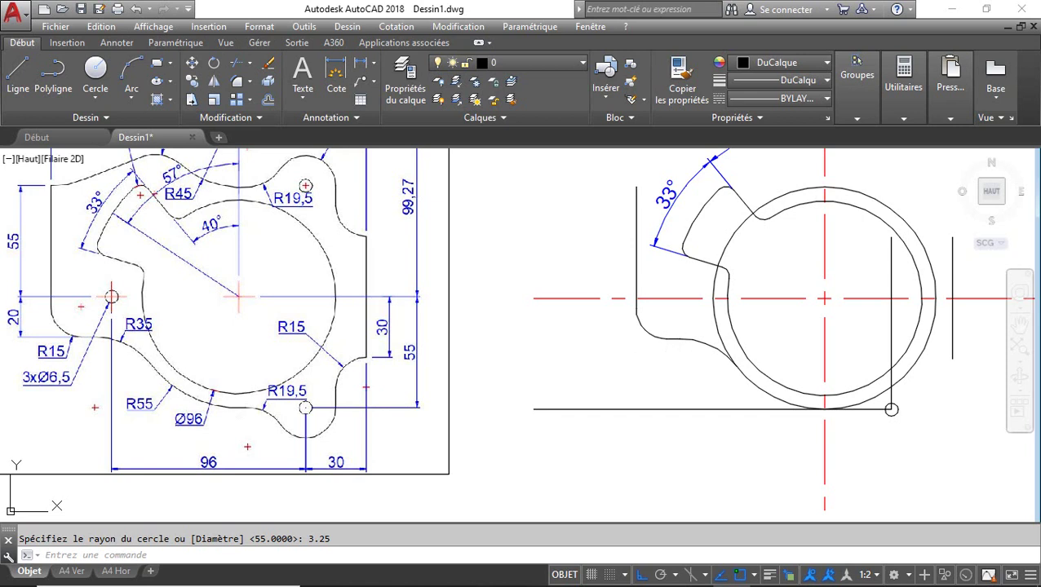
Add a diameter dimension to the small hole circle at the lower right corner
{"action": "key", "text": "ctrl+3"}
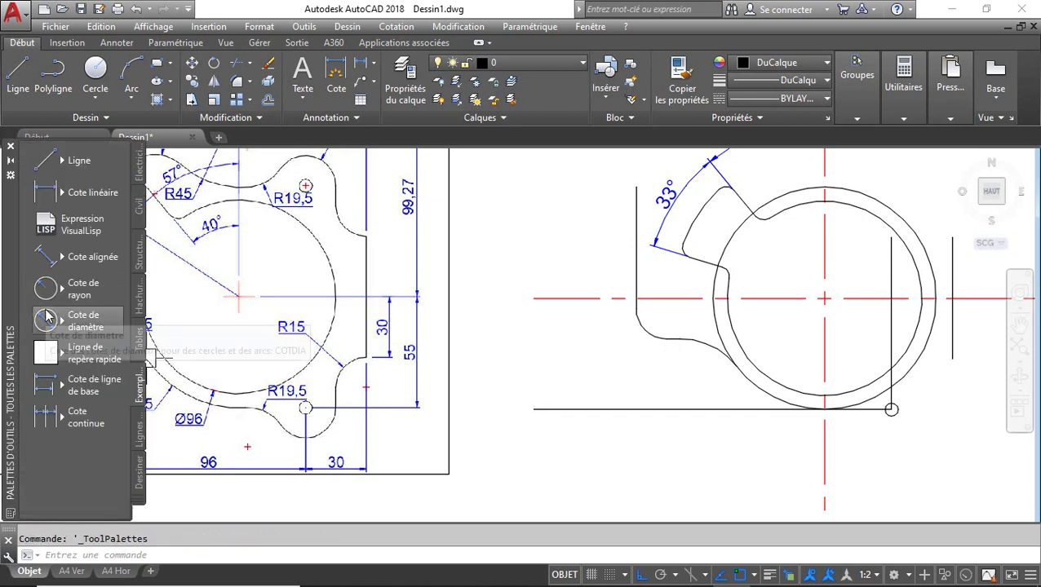
{"action": "left_click", "coordinate": [77, 321]}
{"action": "scroll", "coordinate": [892, 418], "scroll_direction": "up", "scroll_amount": 5}
{"action": "left_click", "coordinate": [889, 377]}
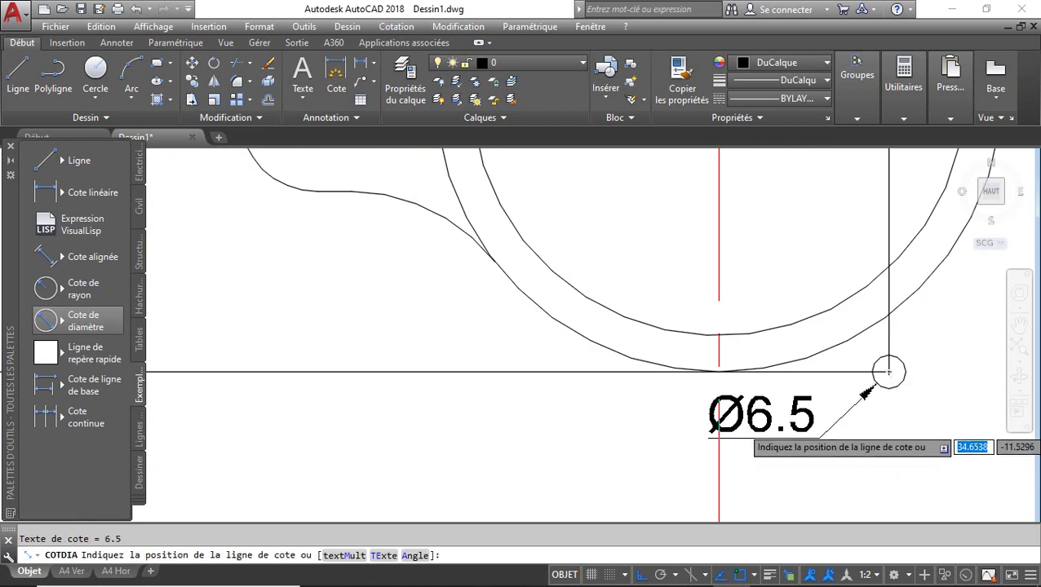
Place the diameter dimension of the small lower-right hole, with its text up and to the left of the hole
{"action": "scroll", "coordinate": [834, 454], "scroll_direction": "down", "scroll_amount": 2}
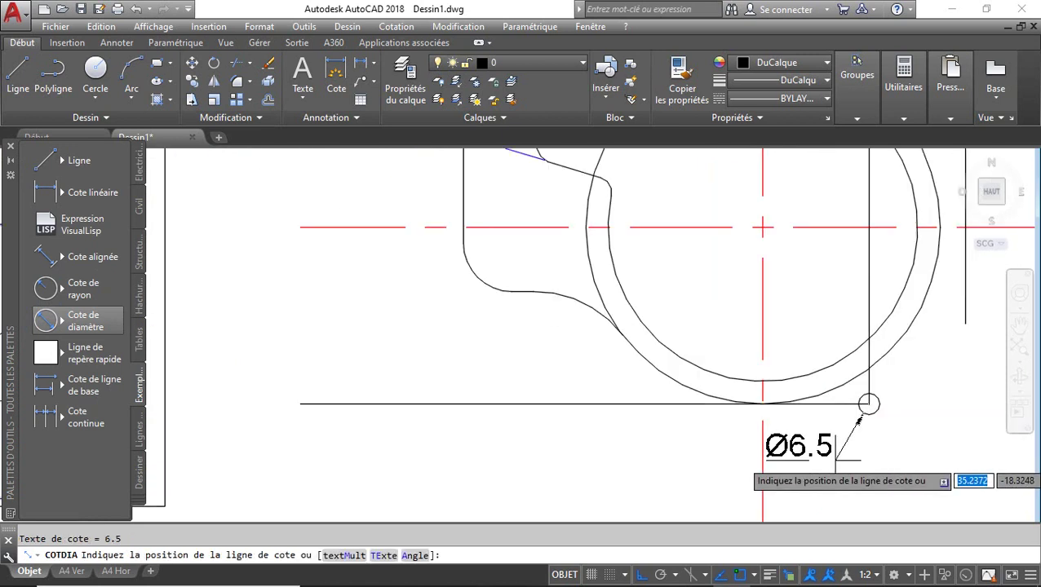
{"action": "left_click", "coordinate": [867, 403]}
{"action": "scroll", "coordinate": [841, 357], "scroll_direction": "down", "scroll_amount": 5}
{"action": "middle_click_drag", "start_coordinate": [795, 309], "coordinate": [752, 340]}
Match the properties of the 40° angular dimension onto the small hole's diameter dimension
{"action": "left_click", "coordinate": [725, 212]}
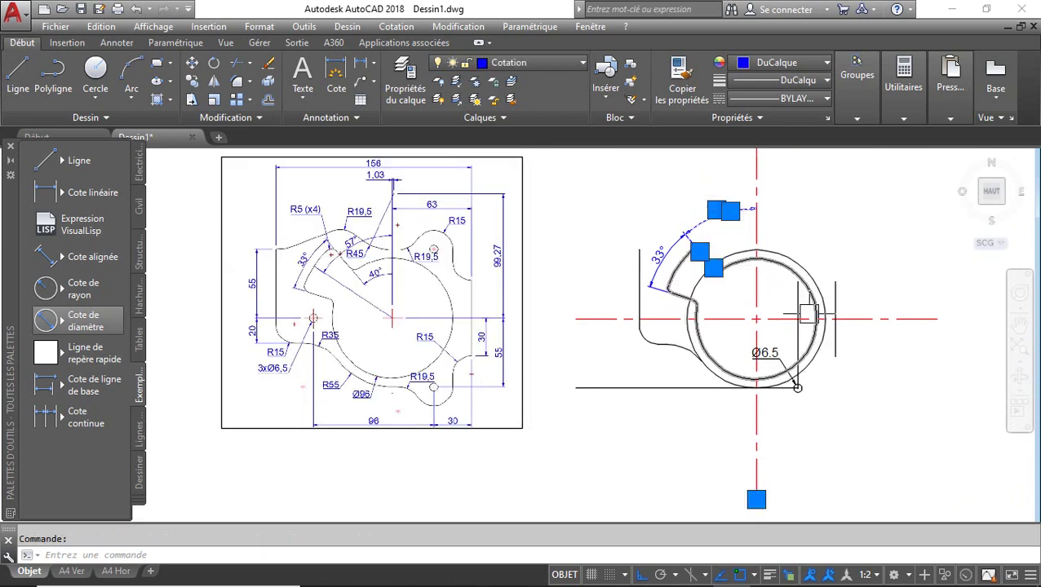
{"action": "type", "text": "cr"}
{"action": "key", "text": "Return"}
{"action": "left_click", "coordinate": [765, 352]}
{"action": "key", "text": "Return"}
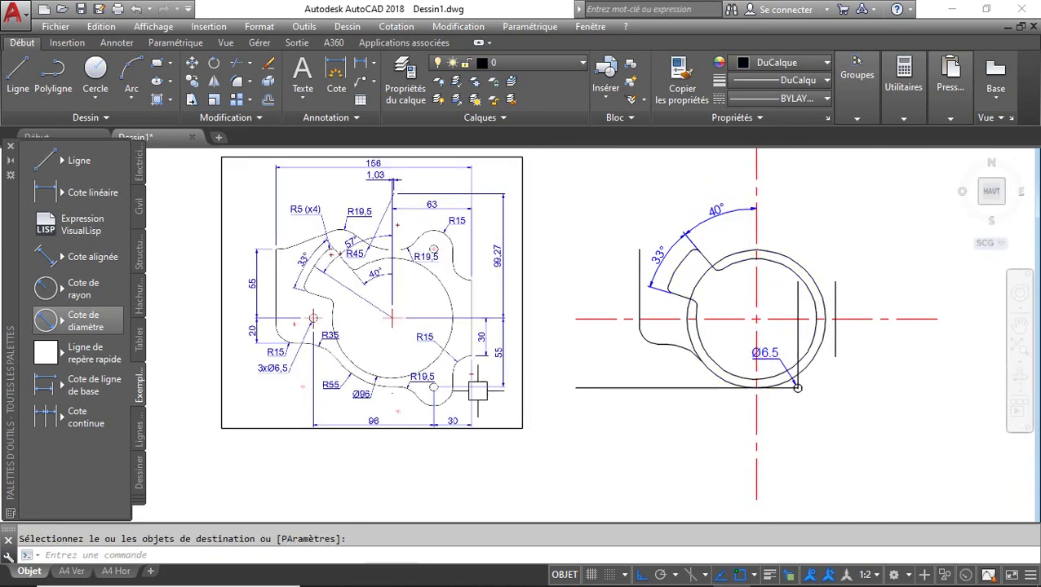
Hide the tool palettes and offset the vertical construction line through the lower-right hole 96 to the left
{"action": "key", "text": "ctrl+3"}
{"action": "middle_click_drag", "start_coordinate": [702, 396], "coordinate": [645, 427]}
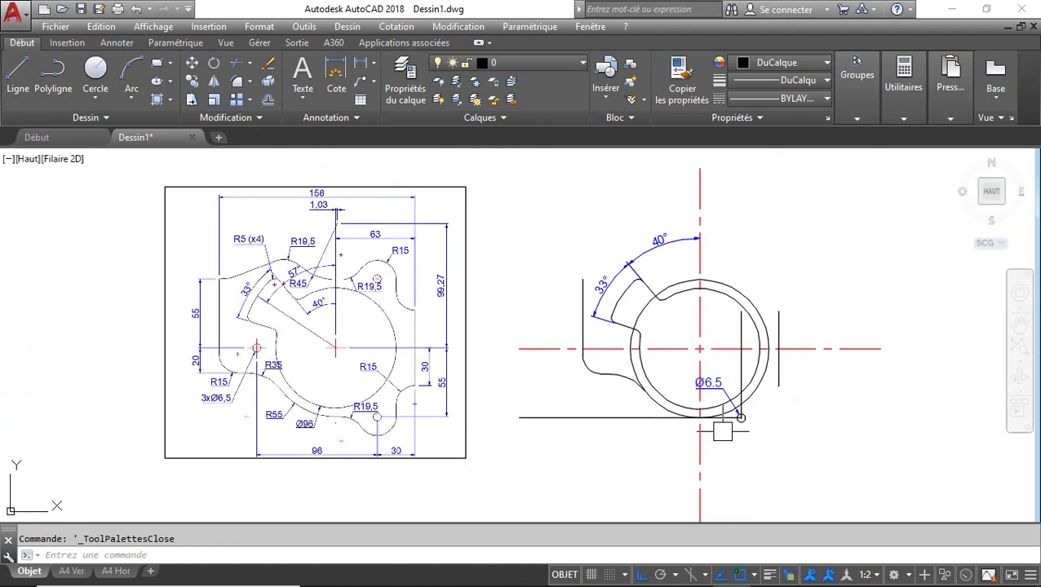
{"action": "scroll", "coordinate": [502, 466], "scroll_direction": "up", "scroll_amount": 2}
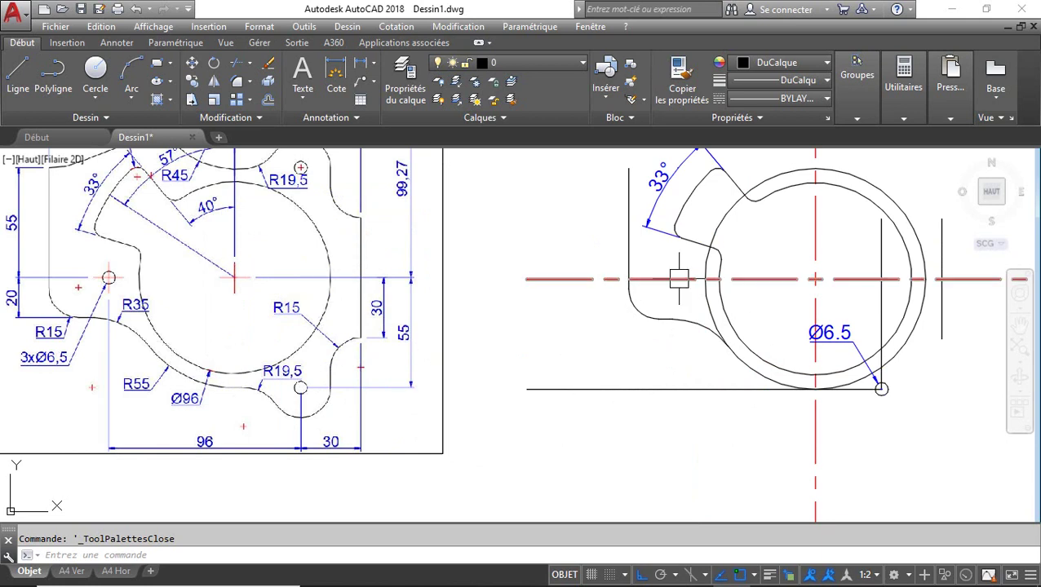
{"action": "type", "text": "déc"}
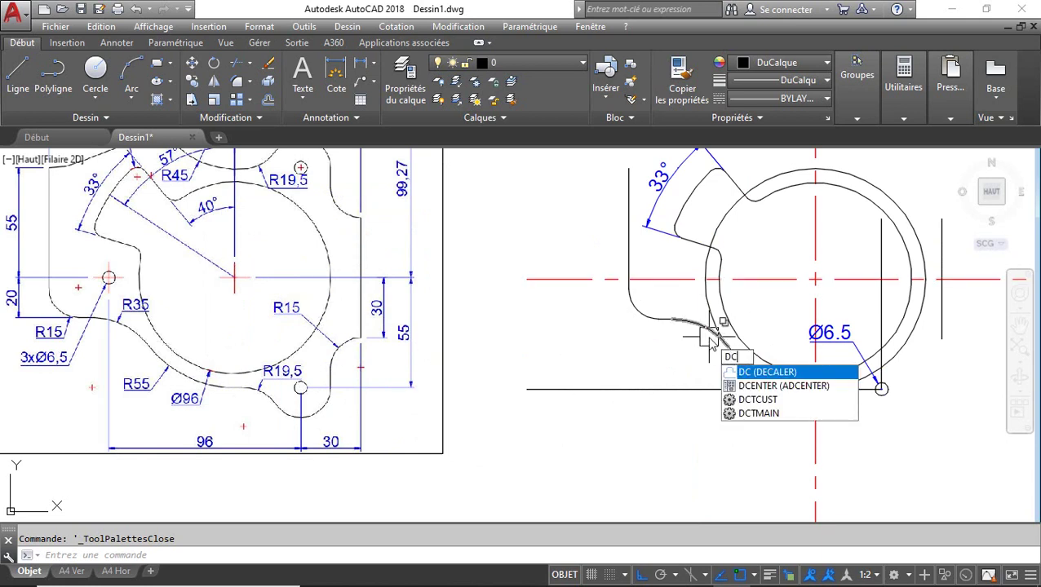
{"action": "key", "text": "Return"}
{"action": "type", "text": "96"}
{"action": "key", "text": "Return"}
{"action": "left_click", "coordinate": [879, 245]}
{"action": "left_click", "coordinate": [796, 251]}
{"action": "key", "text": "Return"}
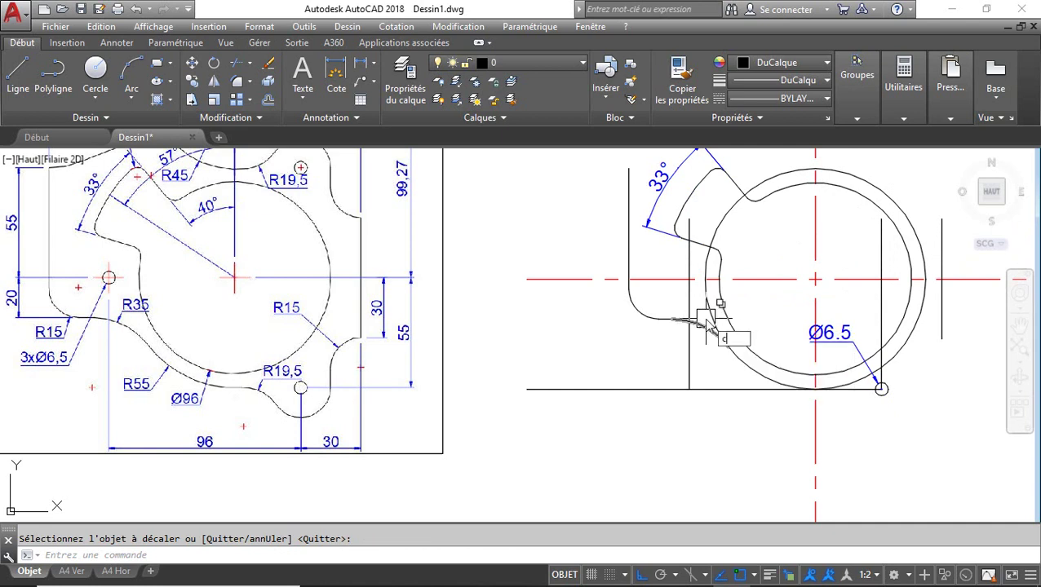
Draw a circle of radius 3.25 where the offset vertical line crosses the horizontal centreline
{"action": "type", "text": "c"}
{"action": "key", "text": "Return"}
{"action": "key", "text": "Escape"}
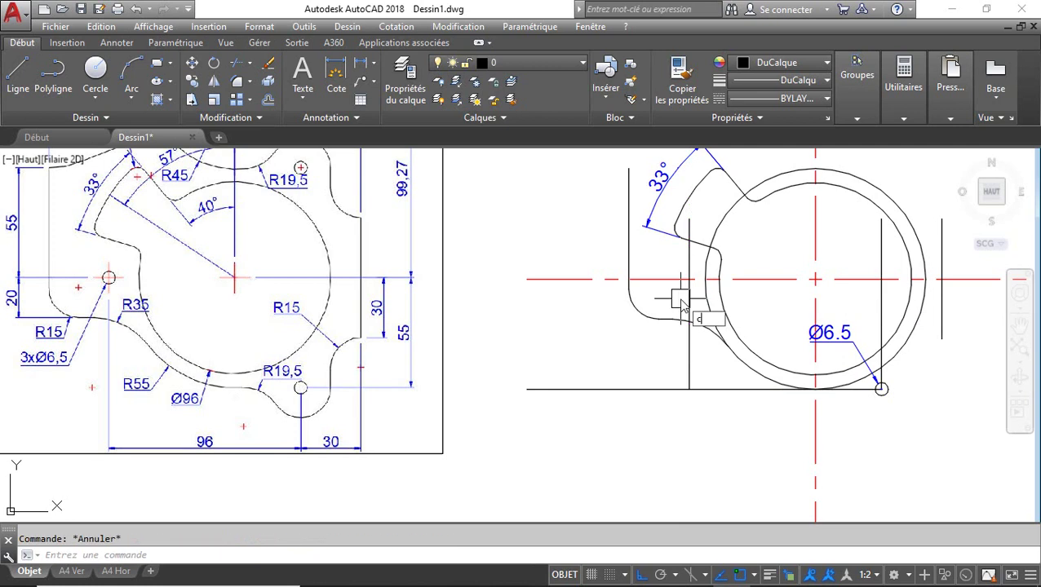
{"action": "key", "text": "Return"}
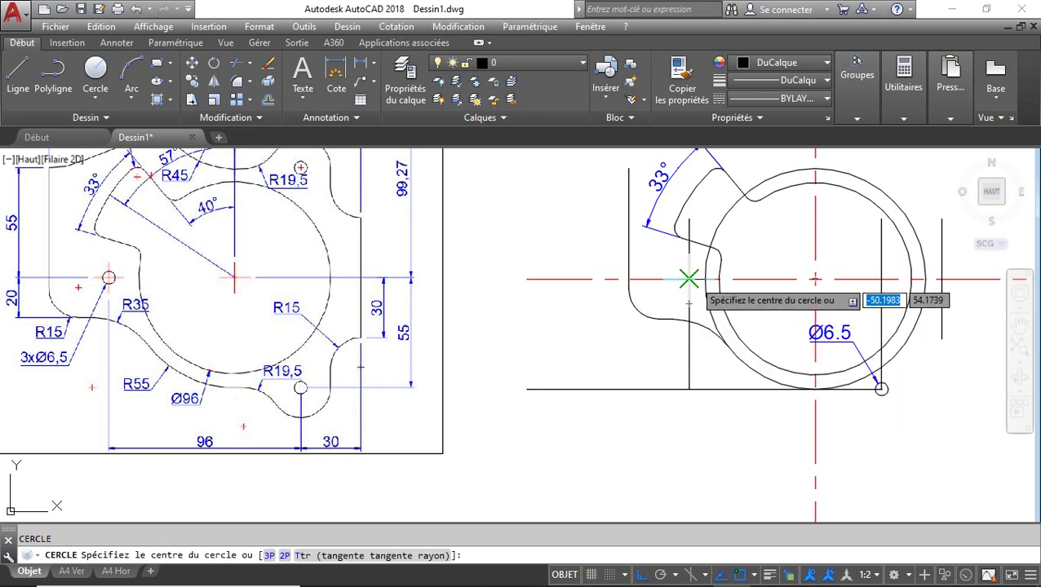
{"action": "left_click", "coordinate": [687, 280]}
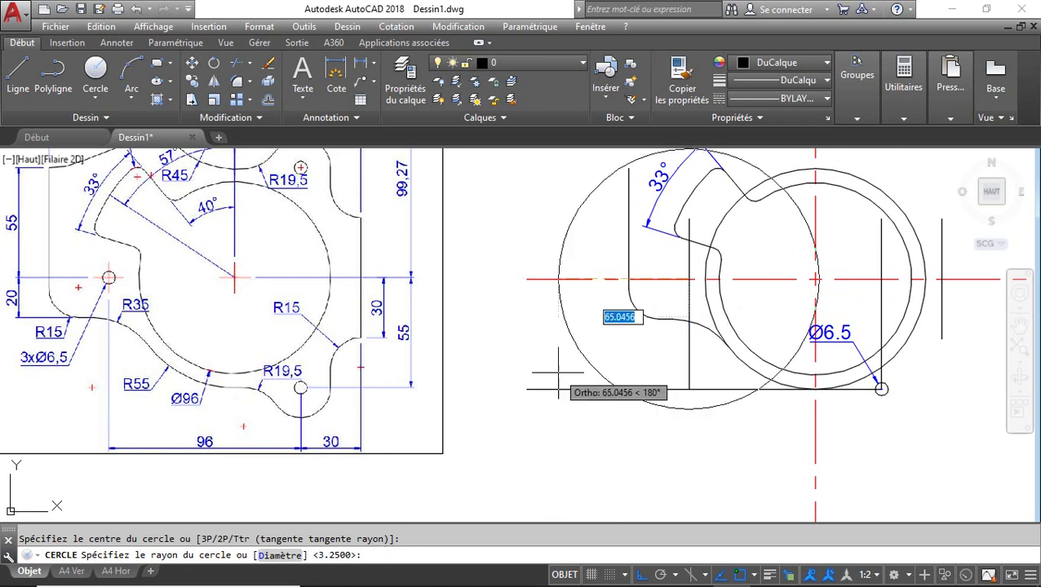
{"action": "key", "text": "Return"}
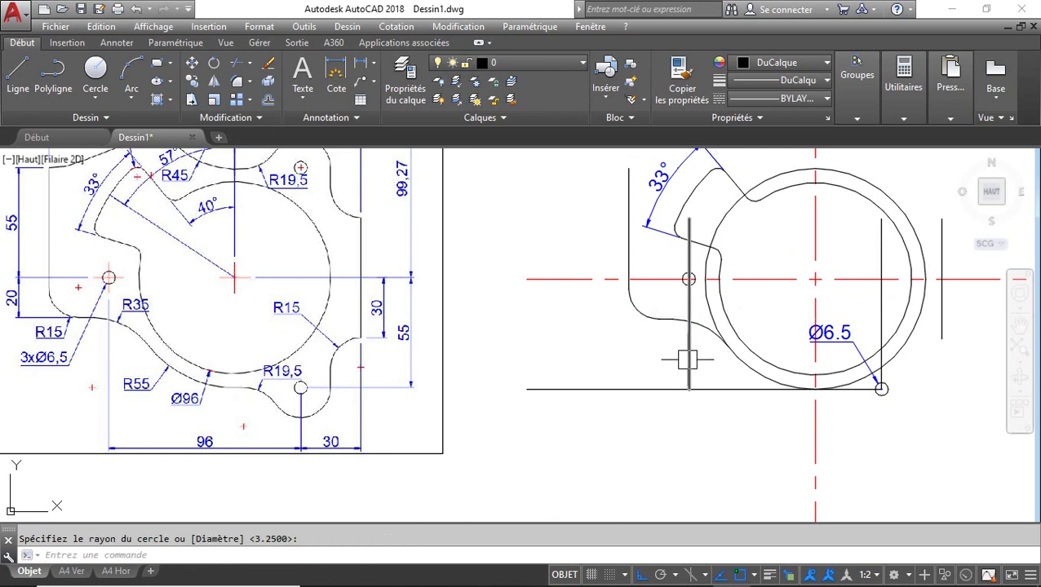
Delete the offset vertical construction line passing through the left hole
{"action": "mouse_move", "coordinate": [690, 351]}
{"action": "middle_mouse_down"}
{"action": "mouse_move", "coordinate": [634, 383]}
{"action": "mouse_move", "coordinate": [653, 398]}
{"action": "middle_mouse_up"}
{"action": "left_click", "coordinate": [637, 385]}
{"action": "key", "text": "Delete"}
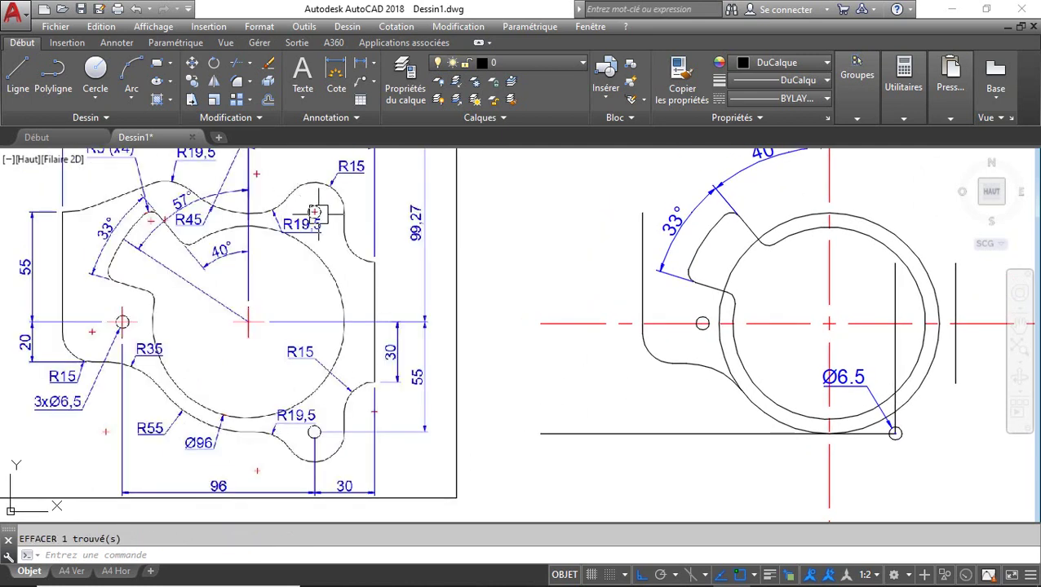
Delete the vertical and horizontal construction lines that meet at the lower-right hole's centre
{"action": "middle_click_drag", "start_coordinate": [364, 264], "coordinate": [363, 301]}
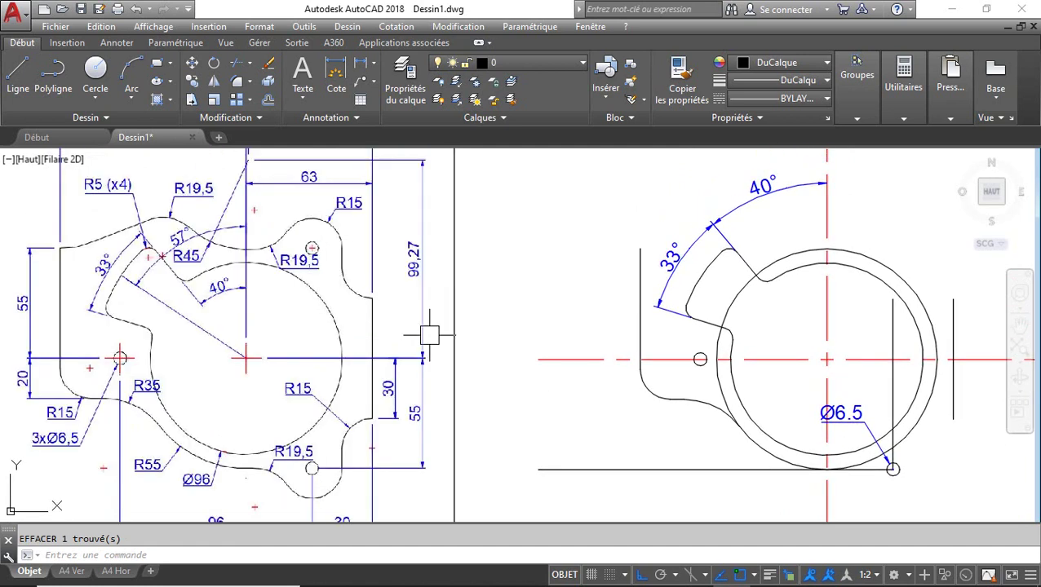
{"action": "middle_click_drag", "start_coordinate": [429, 336], "coordinate": [421, 325]}
{"action": "scroll", "coordinate": [486, 283], "scroll_direction": "down", "scroll_amount": 2}
{"action": "middle_click_drag", "start_coordinate": [563, 280], "coordinate": [549, 274]}
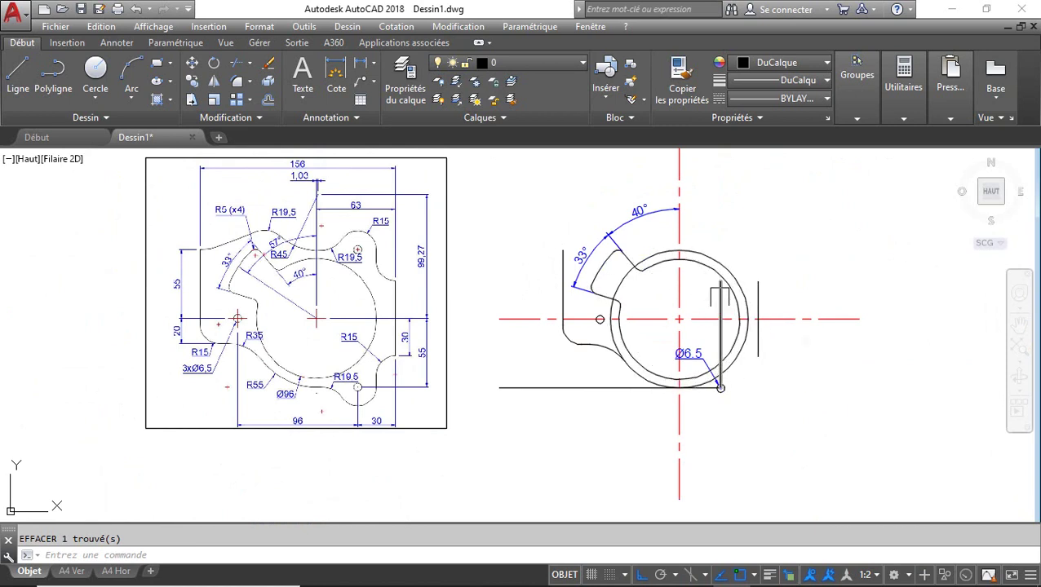
{"action": "left_click", "coordinate": [720, 296]}
{"action": "left_click", "coordinate": [609, 387]}
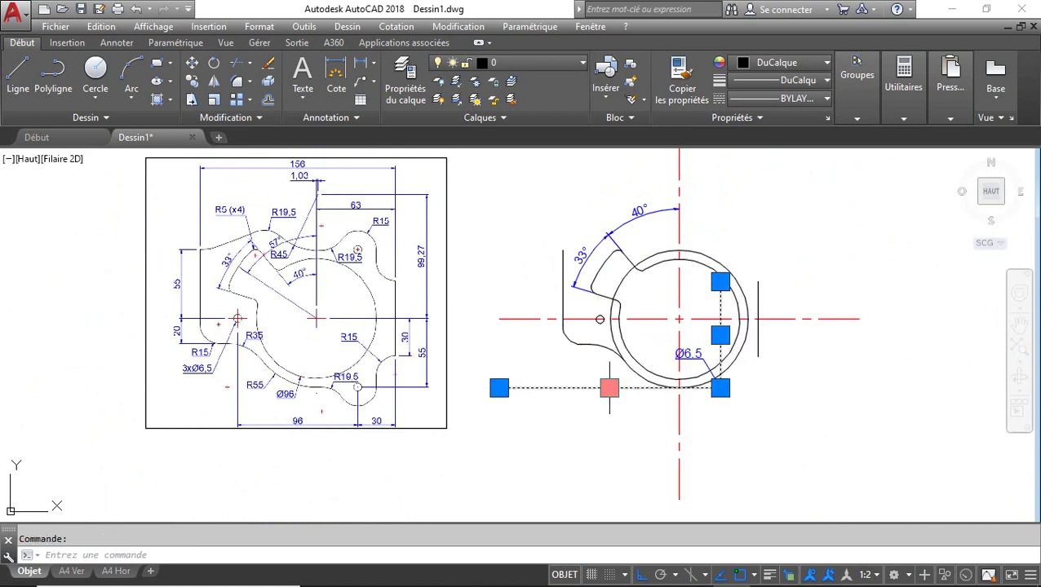
{"action": "key", "text": "Delete"}
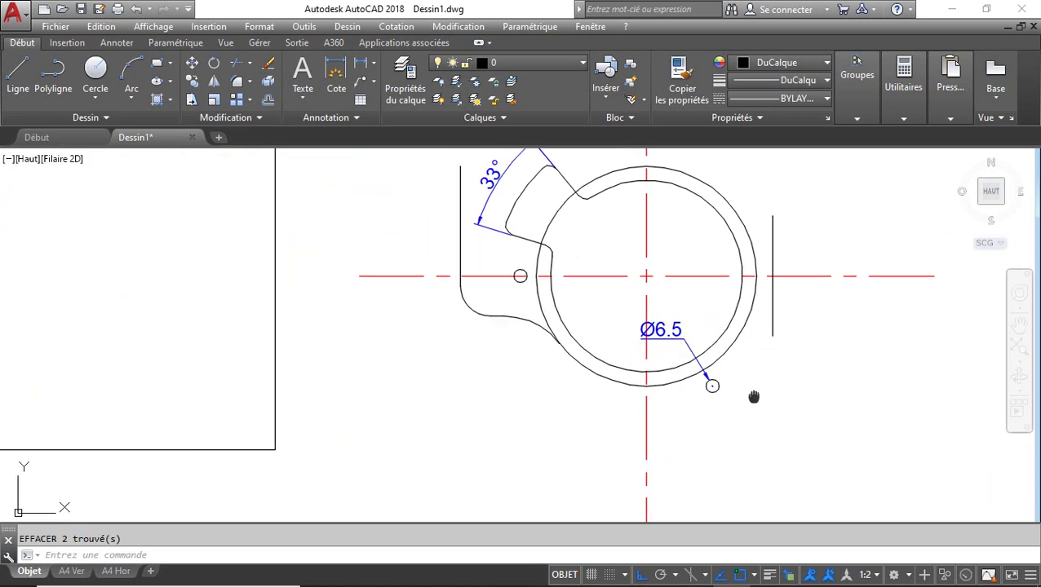
{"action": "mouse_move", "coordinate": [102, 434]}
{"action": "middle_mouse_down"}
{"action": "mouse_move", "coordinate": [333, 415]}
{"action": "mouse_move", "coordinate": [418, 394]}
{"action": "middle_mouse_up"}
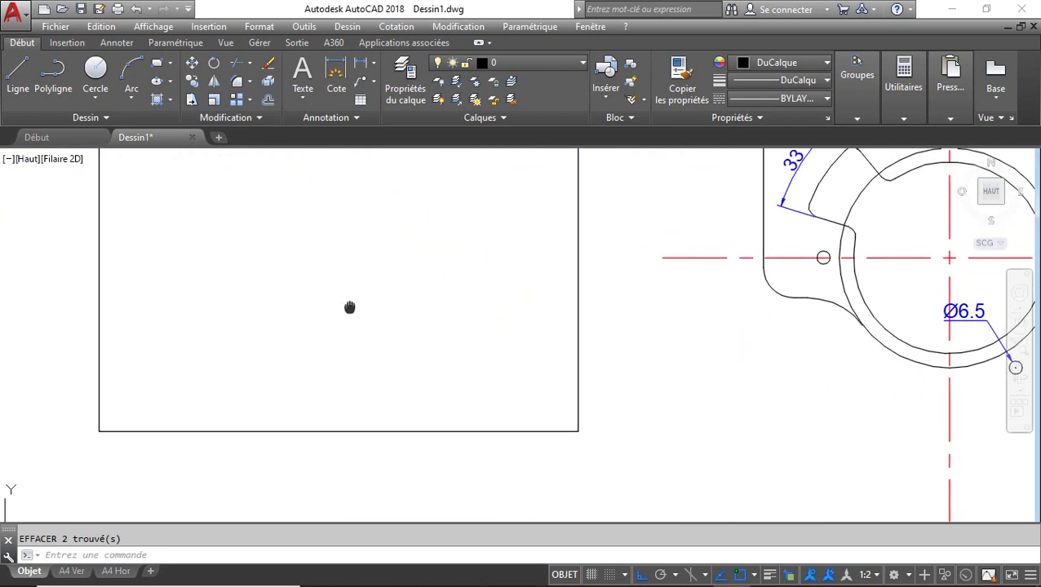
{"action": "middle_click_drag", "start_coordinate": [353, 285], "coordinate": [335, 386]}
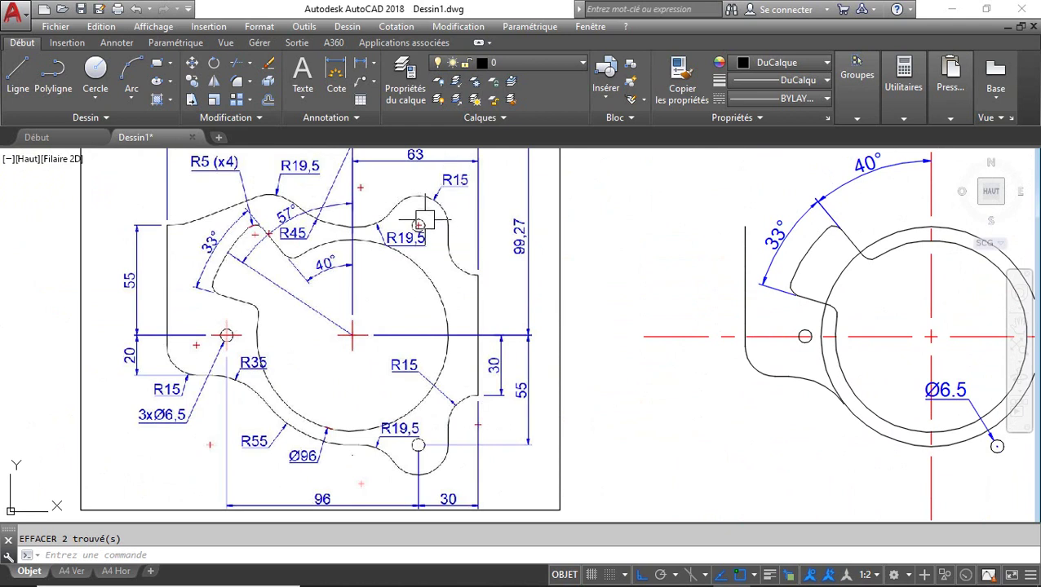
{"action": "middle_click_drag", "start_coordinate": [530, 261], "coordinate": [242, 258]}
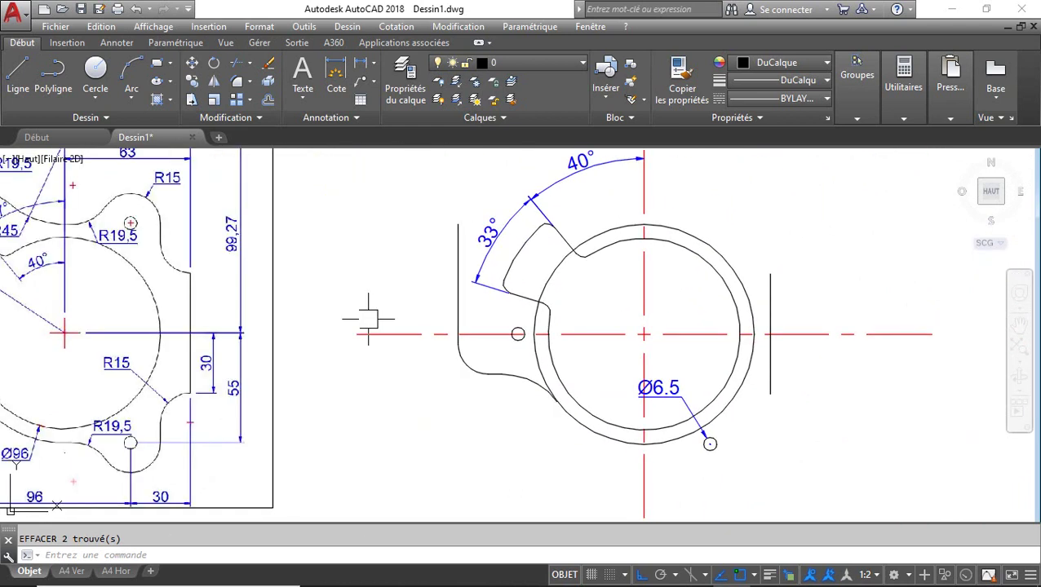
{"action": "key", "text": "Return"}
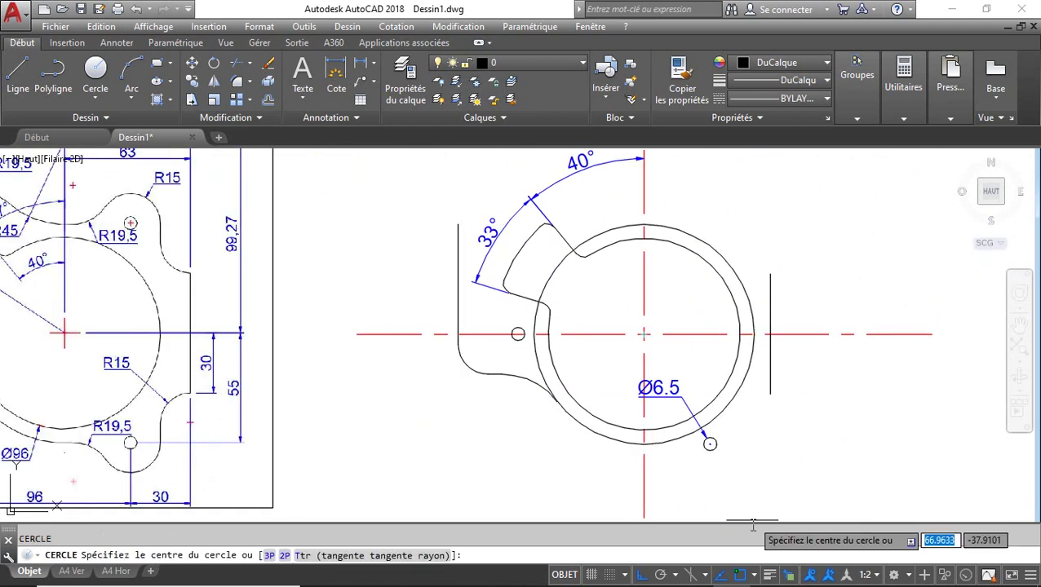
{"action": "scroll", "coordinate": [714, 453], "scroll_direction": "up", "scroll_amount": 6}
{"action": "key", "text": "Escape"}
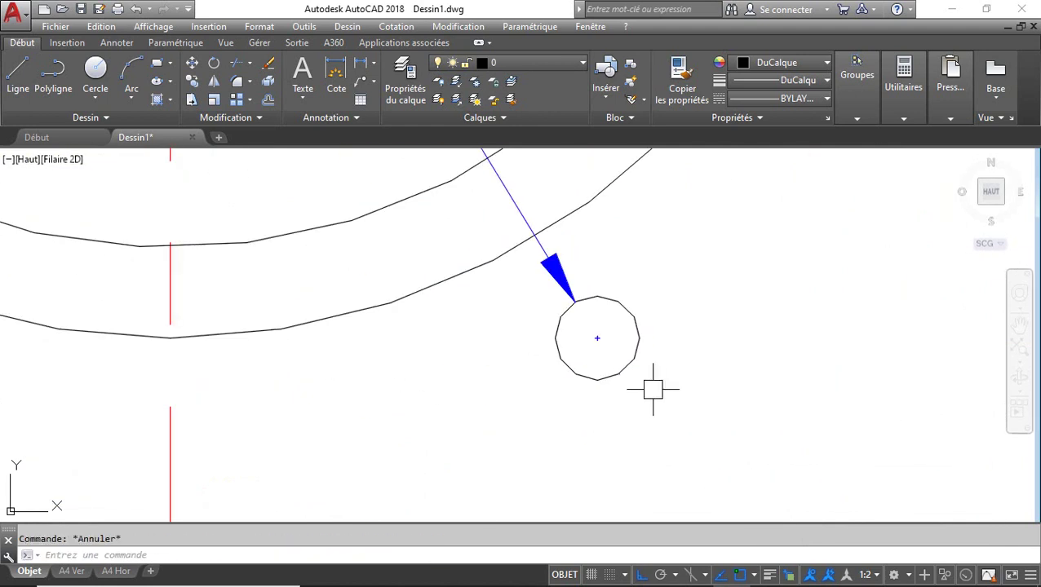
Draw a circle of radius 15 concentric with the lower-right hole, using the centre object snap
{"action": "key", "text": "Return"}
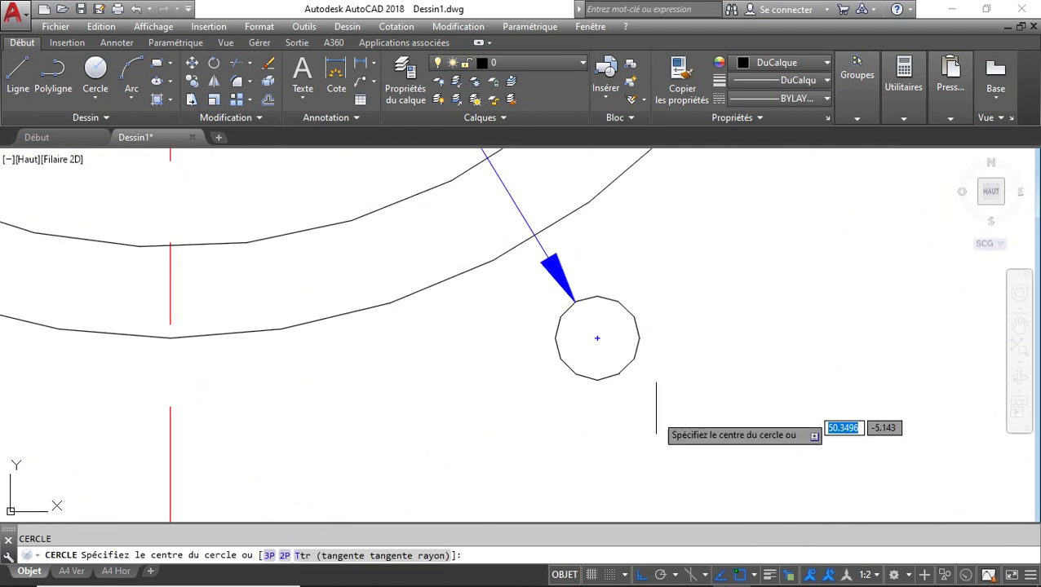
{"action": "right_click", "coordinate": [597, 340], "text": "shift"}
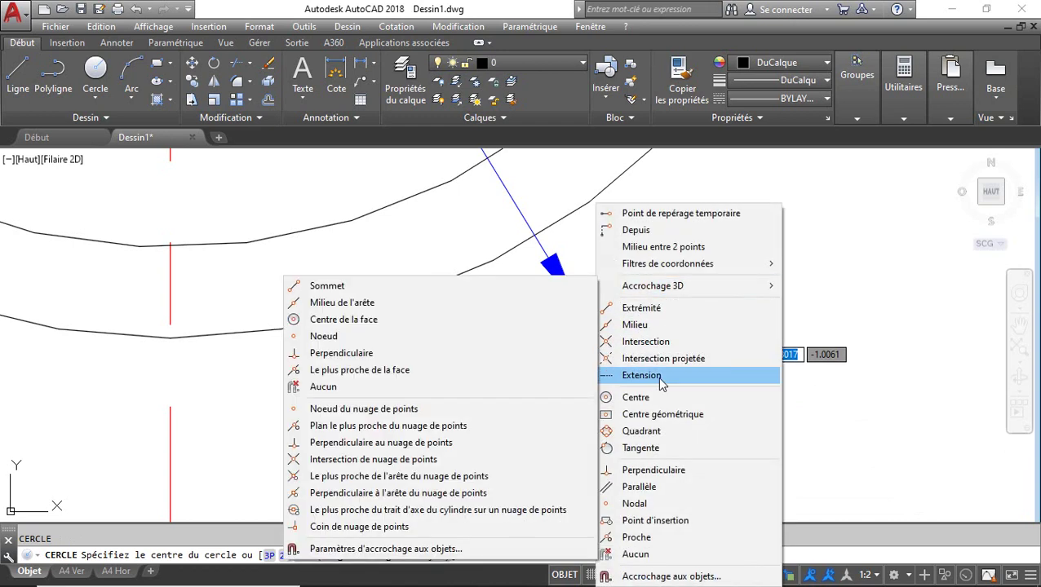
{"action": "left_click", "coordinate": [638, 397]}
{"action": "left_click", "coordinate": [638, 353]}
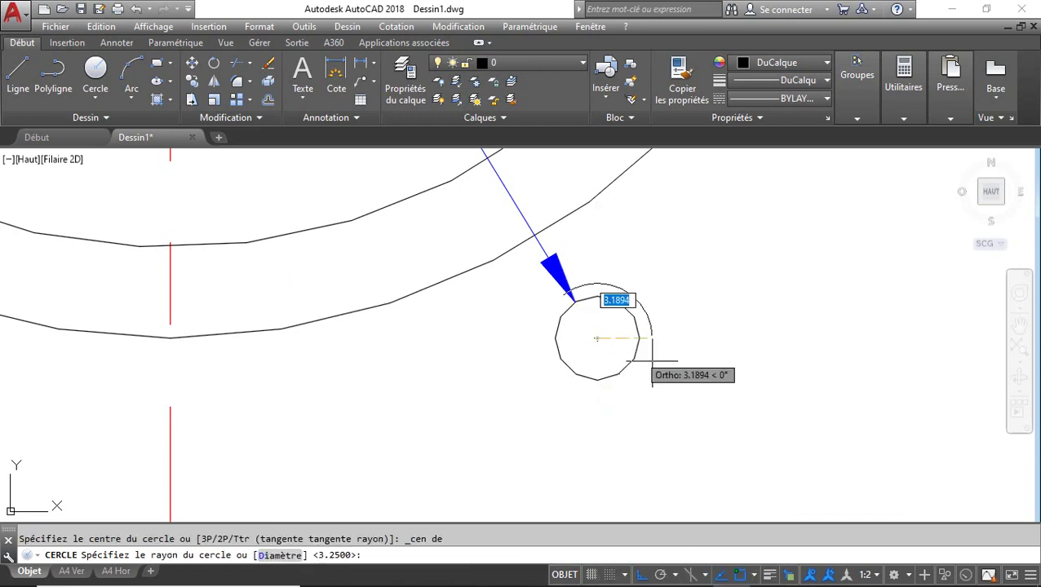
{"action": "scroll", "coordinate": [638, 352], "scroll_direction": "up", "scroll_amount": 5}
{"action": "type", "text": "1"}
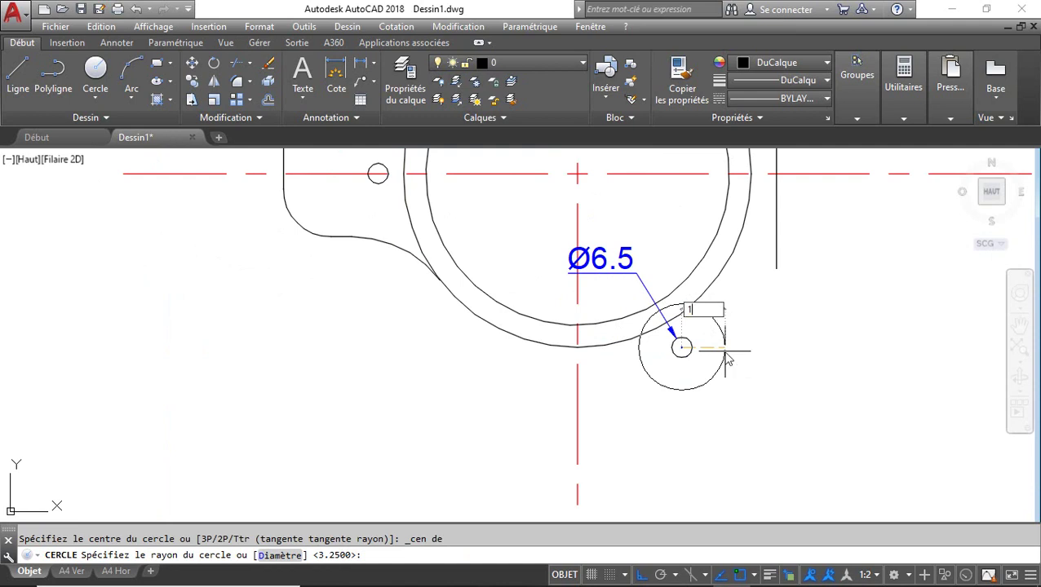
{"action": "type", "text": "5"}
{"action": "key", "text": "Return"}
Trim the radius 15 circle inside the large outer circle, and the outer circle's arc inside the radius 15 circle
{"action": "scroll", "coordinate": [715, 341], "scroll_direction": "up", "scroll_amount": 2}
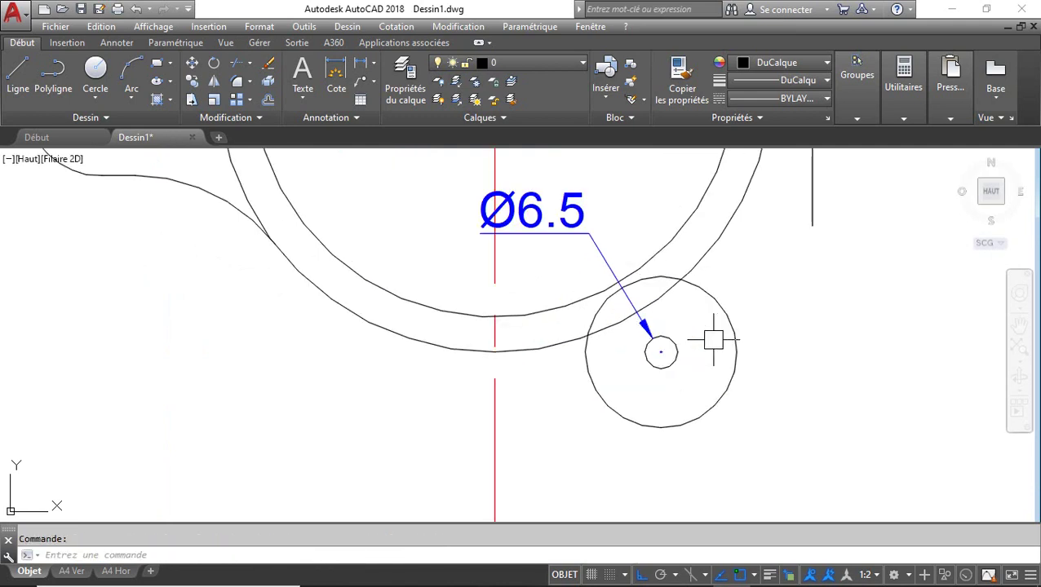
{"action": "type", "text": "aj"}
{"action": "key", "text": "Return"}
{"action": "key", "text": "Return"}
{"action": "left_click", "coordinate": [646, 280]}
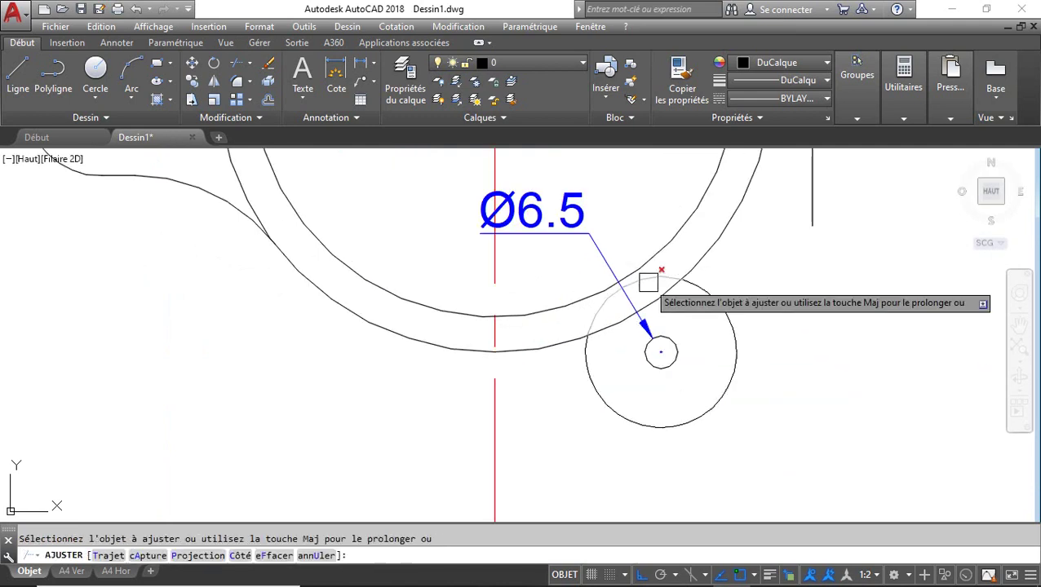
{"action": "left_click", "coordinate": [608, 320]}
{"action": "key", "text": "Return"}
Fillet the outer circle and the left side of the lower-right lug with a radius of 19.5
{"action": "scroll", "coordinate": [767, 301], "scroll_direction": "down", "scroll_amount": 4}
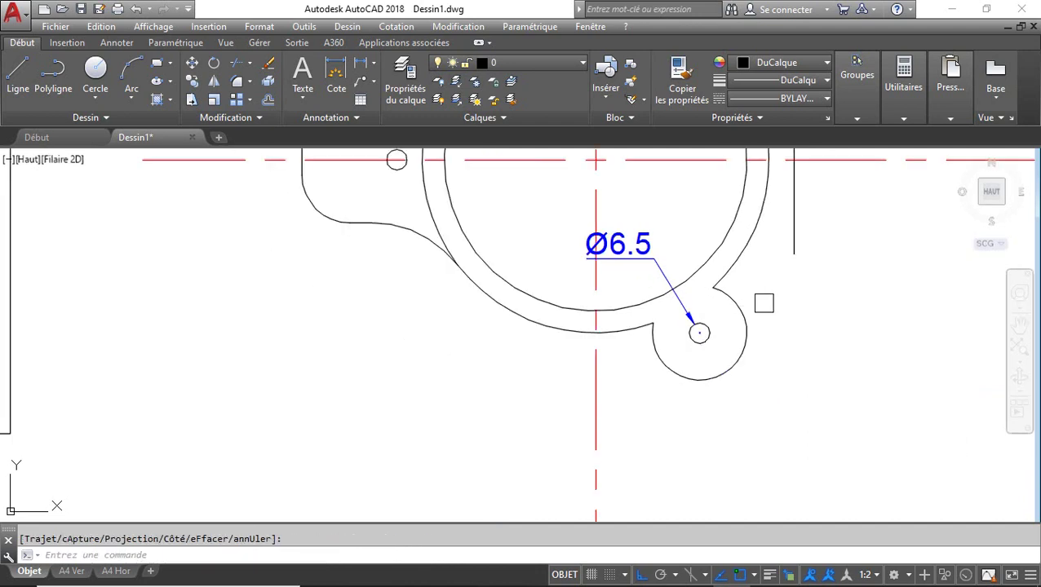
{"action": "middle_click_drag", "start_coordinate": [779, 327], "coordinate": [823, 346]}
{"action": "type", "text": "RD"}
{"action": "key", "text": "Return"}
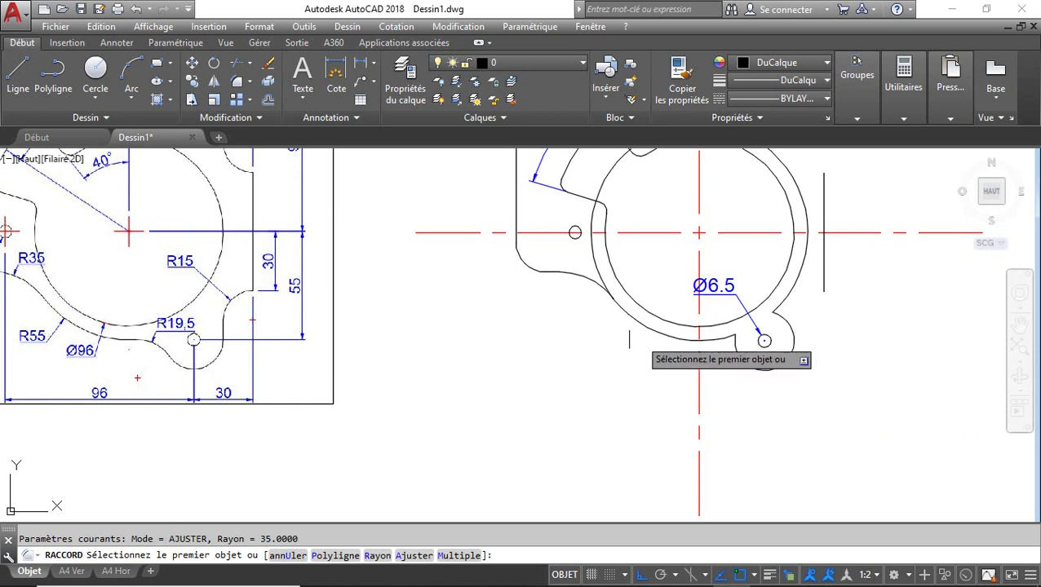
{"action": "left_click", "coordinate": [312, 349]}
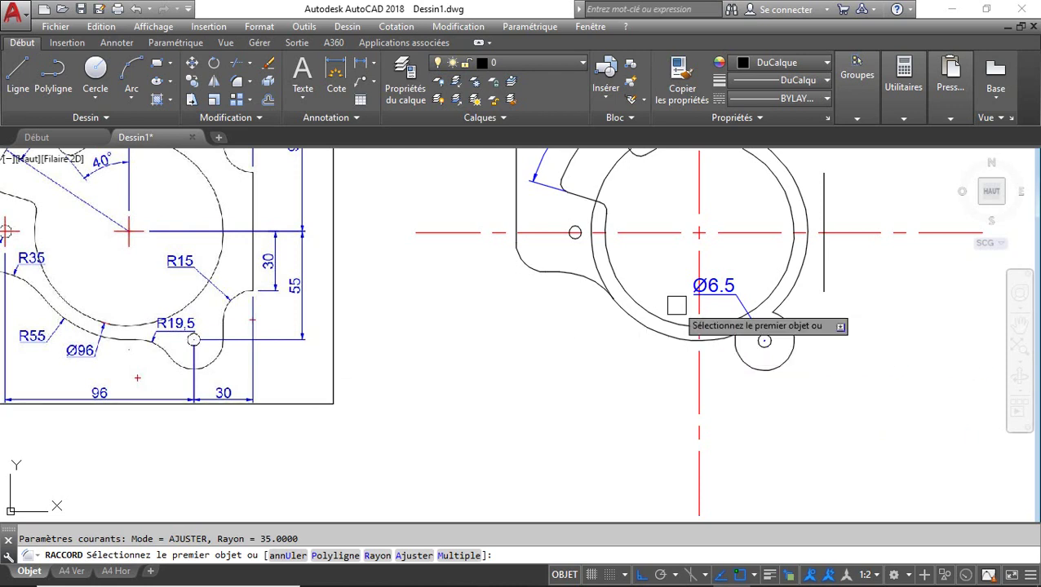
{"action": "type", "text": "r"}
{"action": "key", "text": "Return"}
{"action": "type", "text": "19.5"}
{"action": "key", "text": "Return"}
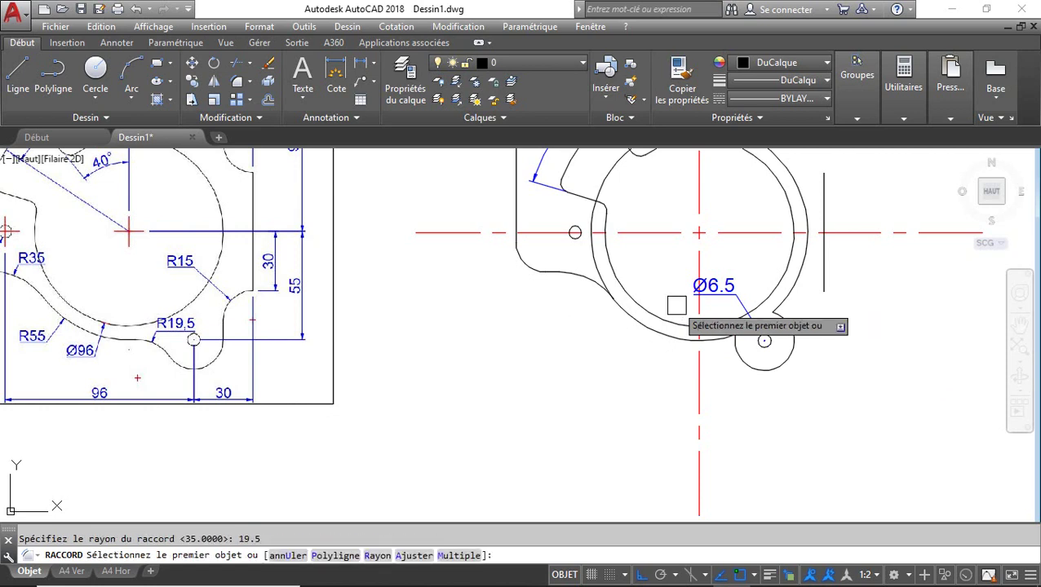
{"action": "scroll", "coordinate": [676, 307], "scroll_direction": "up", "scroll_amount": 3}
{"action": "left_click", "coordinate": [656, 338]}
{"action": "left_click", "coordinate": [782, 374]}
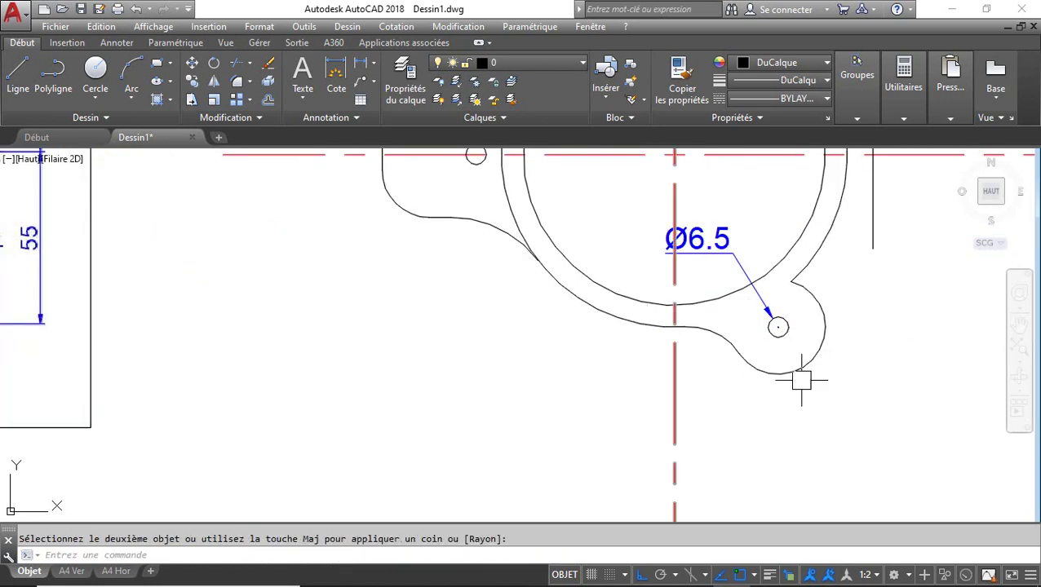
Fillet the right side of the lower-right lug to the outer circle with the same 19.5 radius
{"action": "key", "text": "Return"}
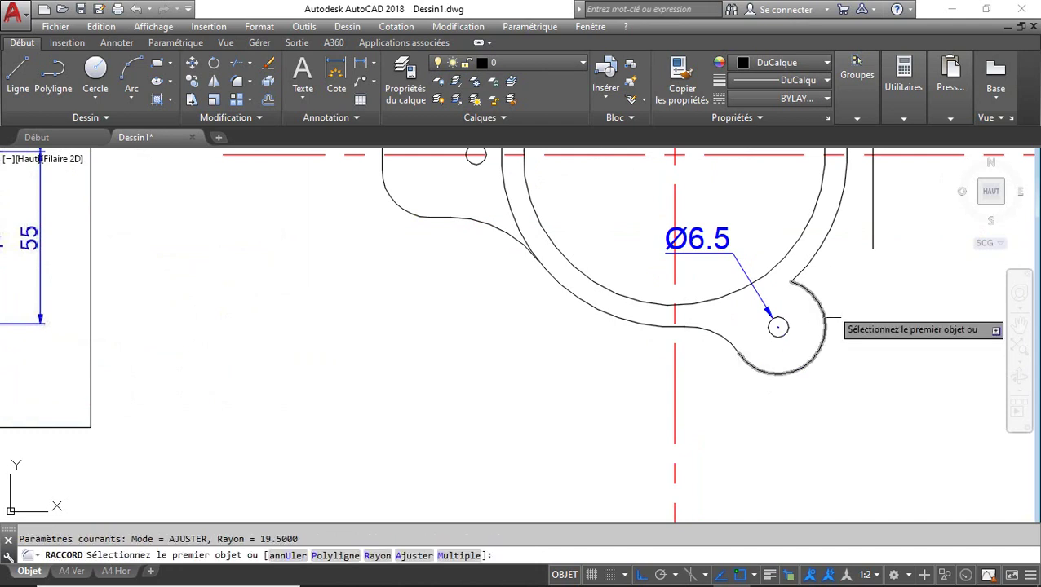
{"action": "left_click", "coordinate": [824, 323]}
{"action": "scroll", "coordinate": [787, 303], "scroll_direction": "down", "scroll_amount": 2}
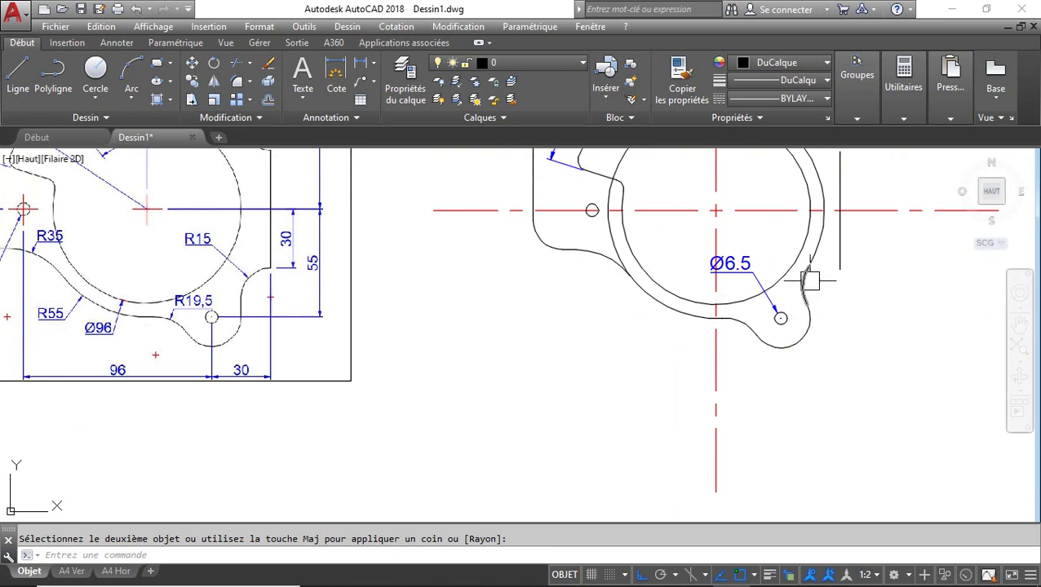
Erase the fillet arc joining the right side of the lower-right lug to the outer circle
{"action": "scroll", "coordinate": [808, 282], "scroll_direction": "up", "scroll_amount": 2}
{"action": "left_click", "coordinate": [801, 287]}
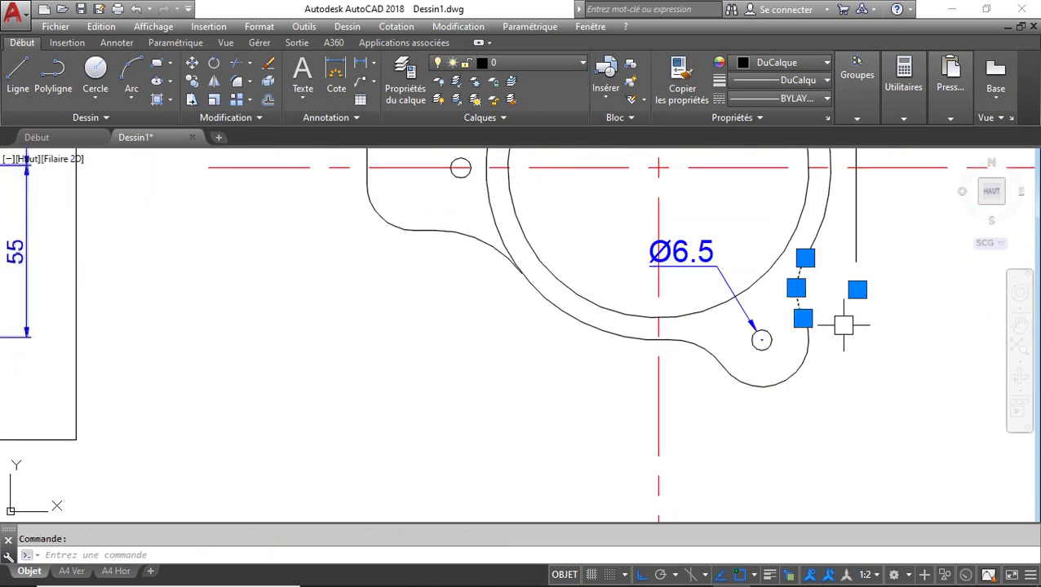
{"action": "key", "text": "Delete"}
{"action": "scroll", "coordinate": [847, 325], "scroll_direction": "down", "scroll_amount": 2}
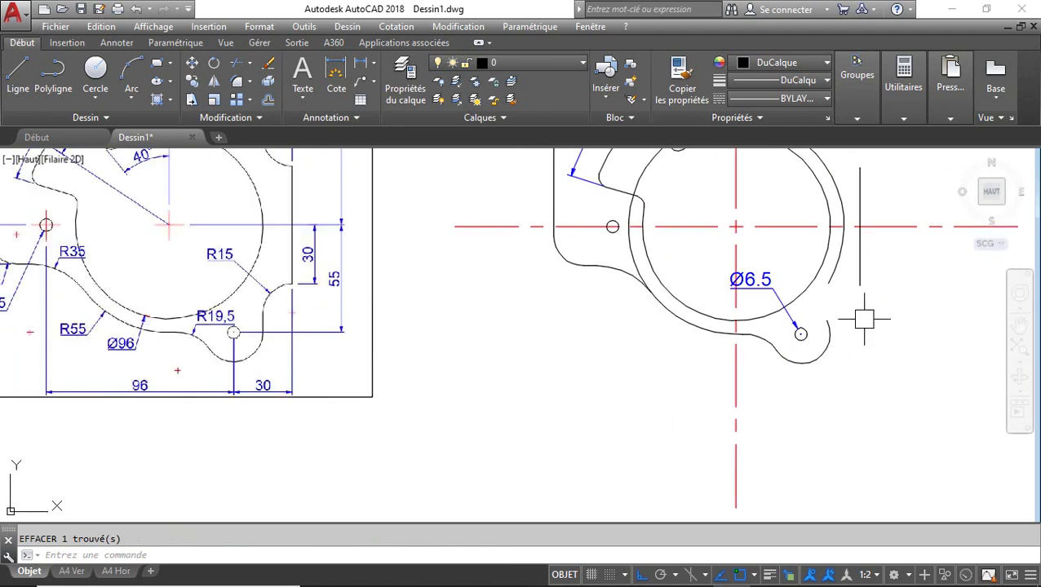
Draw a vertical line upward from the rightmost point of the lower-right lug's arc
{"action": "scroll", "coordinate": [869, 328], "scroll_direction": "up", "scroll_amount": 2}
{"action": "type", "text": "l"}
{"action": "key", "text": "Return"}
{"action": "left_click", "coordinate": [804, 340]}
{"action": "left_click", "coordinate": [804, 279]}
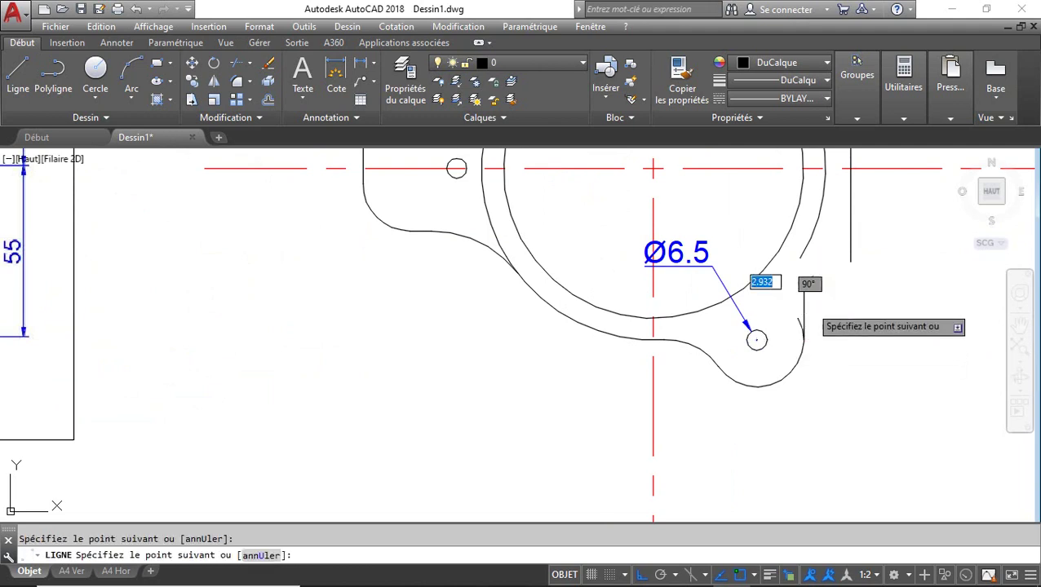
{"action": "key", "text": "Return"}
Trim the leftover end of the lug's arc above the start of the new vertical line
{"action": "scroll", "coordinate": [804, 335], "scroll_direction": "up", "scroll_amount": 3}
{"action": "type", "text": "aj"}
{"action": "key", "text": "Return"}
{"action": "key", "text": "Return"}
{"action": "left_click", "coordinate": [788, 295]}
{"action": "key", "text": "Return"}
Draw a construction circle of radius 15 centred on the lower end of the plate's right vertical edge
{"action": "scroll", "coordinate": [783, 303], "scroll_direction": "down", "scroll_amount": 2}
{"action": "scroll", "coordinate": [537, 344], "scroll_direction": "down", "scroll_amount": 2}
{"action": "scroll", "coordinate": [197, 367], "scroll_direction": "down", "scroll_amount": 2}
{"action": "middle_click_drag", "start_coordinate": [197, 367], "coordinate": [373, 383]}
{"action": "scroll", "coordinate": [149, 379], "scroll_direction": "up", "scroll_amount": 4}
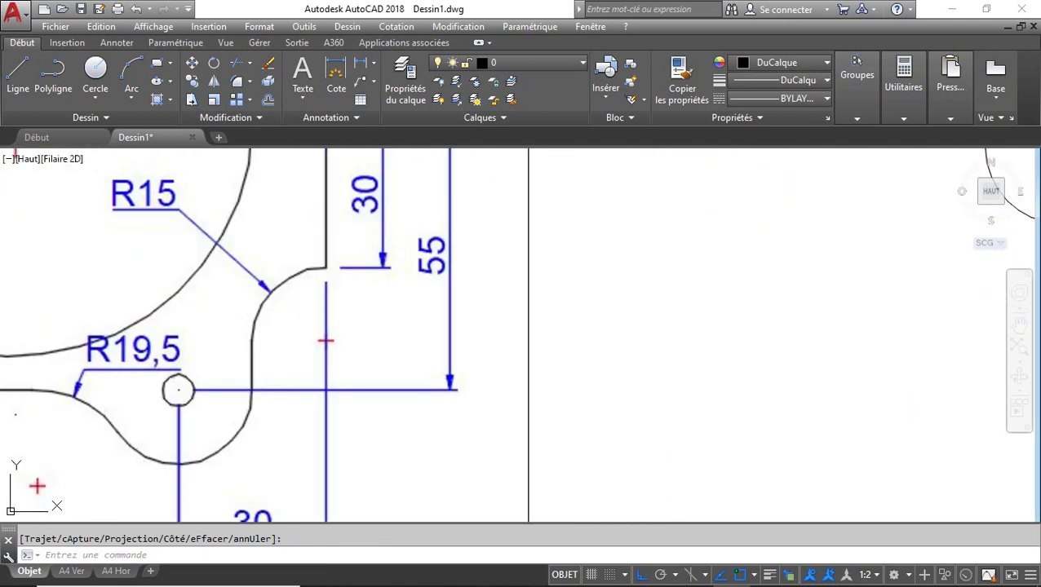
{"action": "scroll", "coordinate": [352, 380], "scroll_direction": "down", "scroll_amount": 5}
{"action": "scroll", "coordinate": [499, 274], "scroll_direction": "up", "scroll_amount": 5}
{"action": "middle_click_drag", "start_coordinate": [594, 282], "coordinate": [634, 308]}
{"action": "type", "text": "c"}
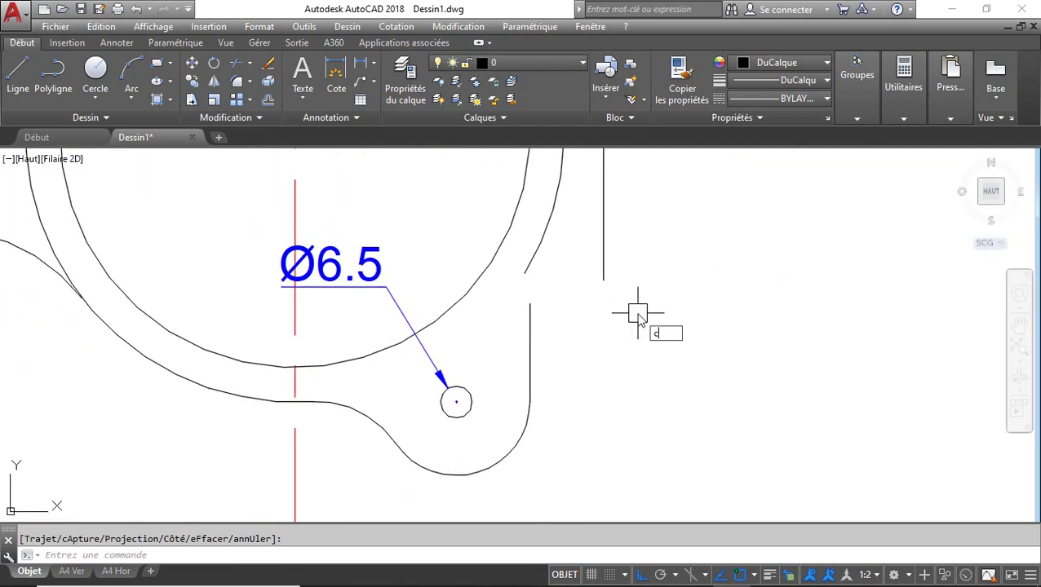
{"action": "key", "text": "Return"}
{"action": "left_click", "coordinate": [603, 279]}
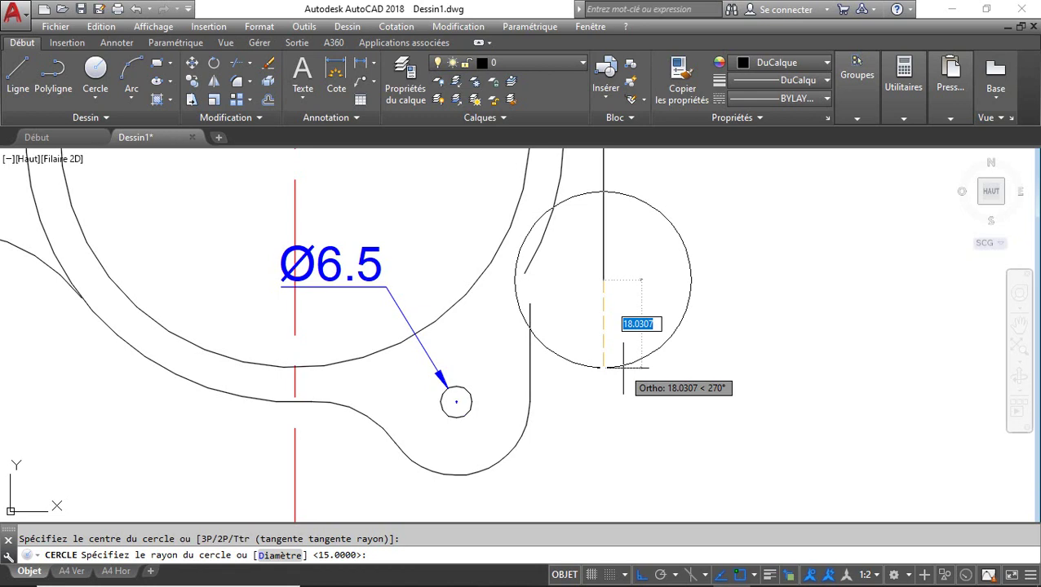
{"action": "type", "text": "15"}
{"action": "key", "text": "Return"}
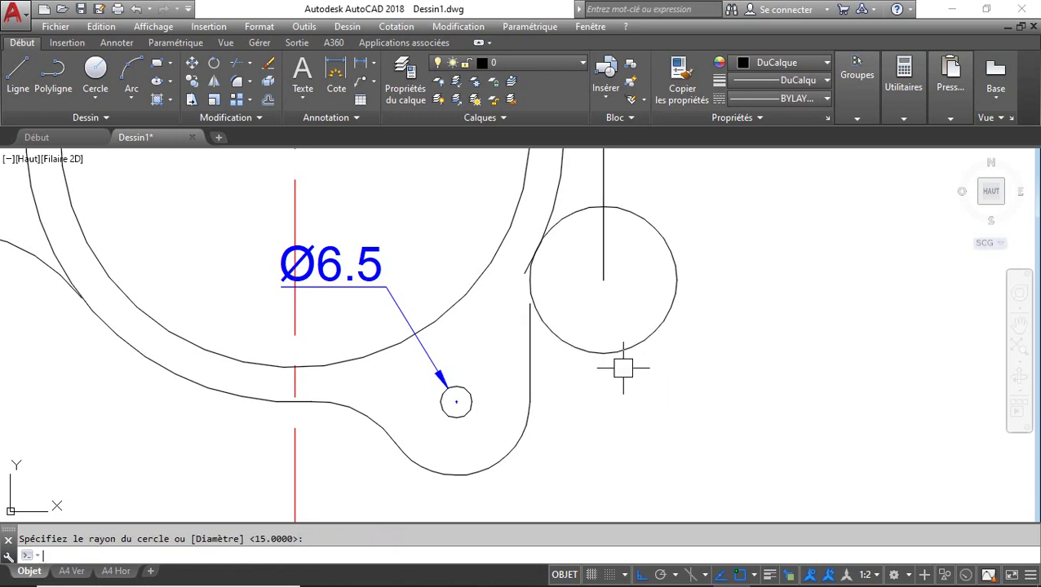
Draw a second radius 15 circle centred on the construction circle's bottom quadrant, and erase the construction circle
{"action": "key", "text": "Return"}
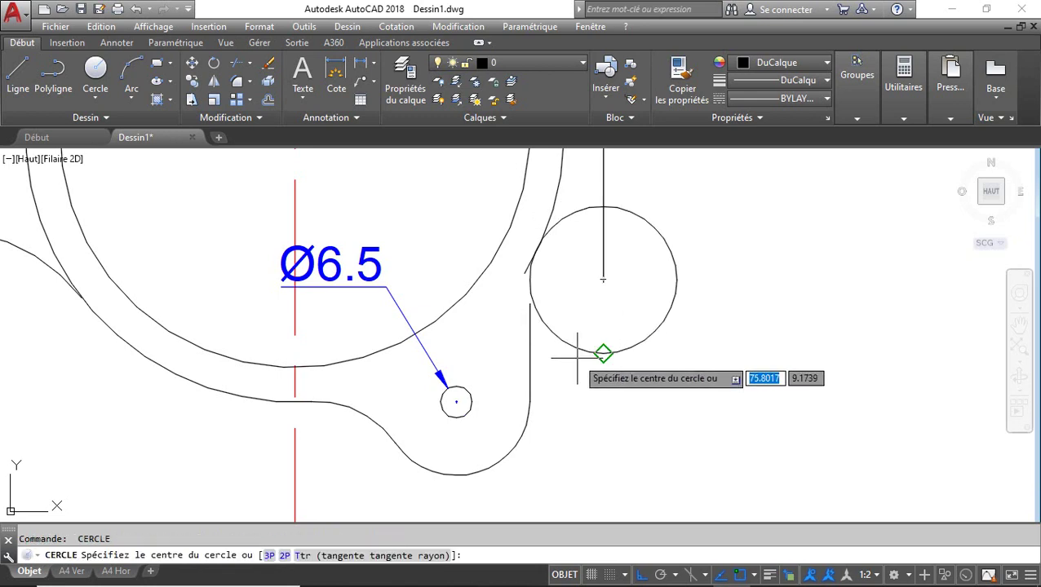
{"action": "left_click", "coordinate": [603, 353]}
{"action": "key", "text": "Return"}
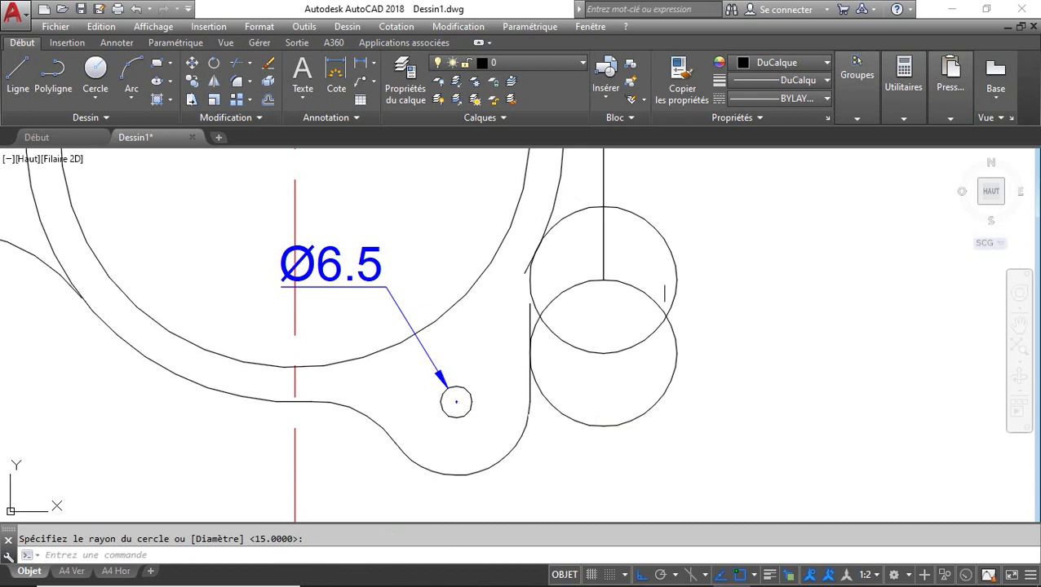
{"action": "left_click", "coordinate": [659, 227]}
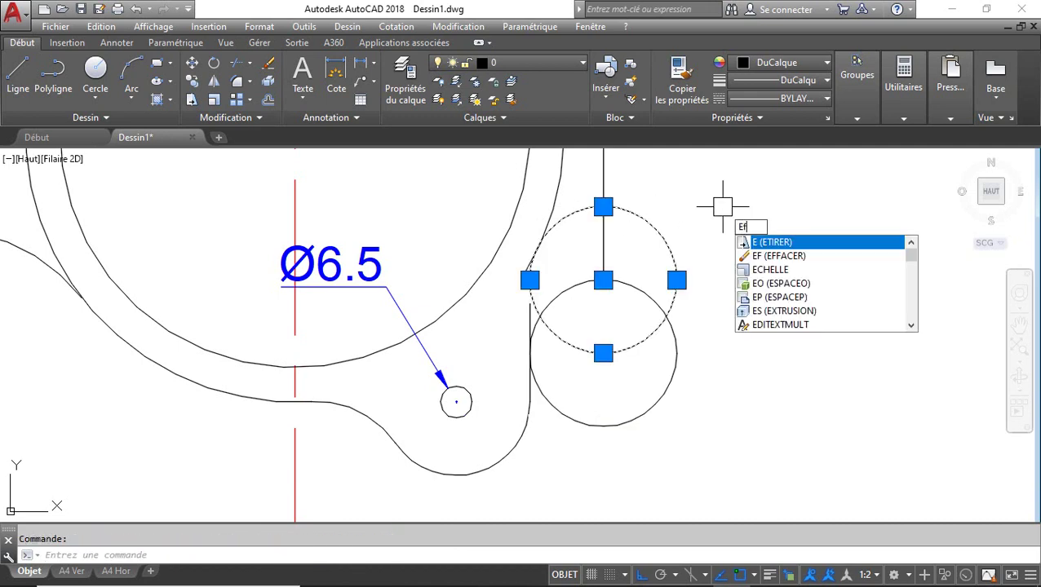
{"action": "key", "text": "Return"}
Trim the circle and the lug's vertical line, leaving the radius 15 arc that joins the lug to the right edge
{"action": "type", "text": "a"}
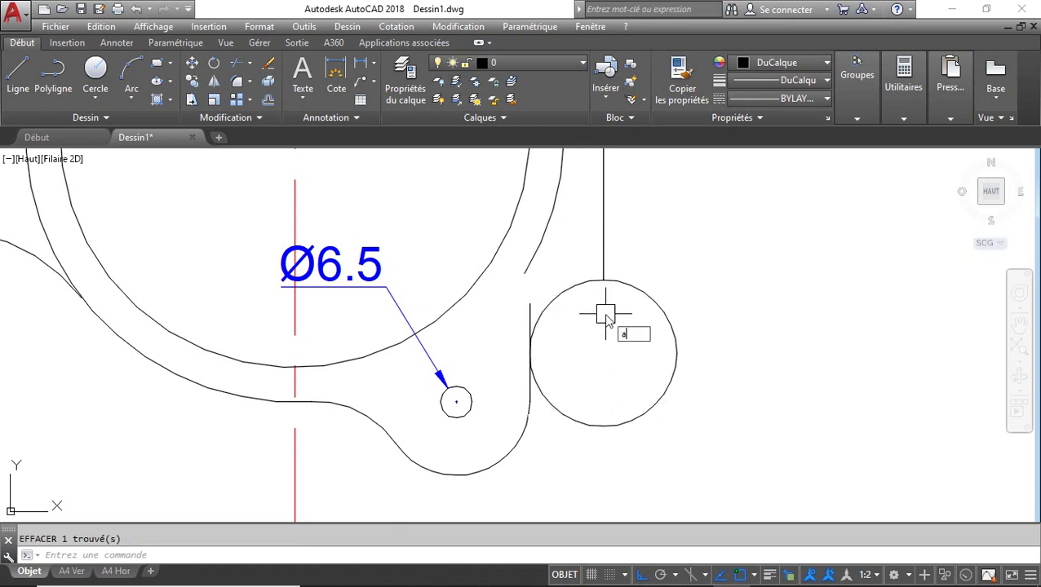
{"action": "type", "text": "j"}
{"action": "key", "text": "Return"}
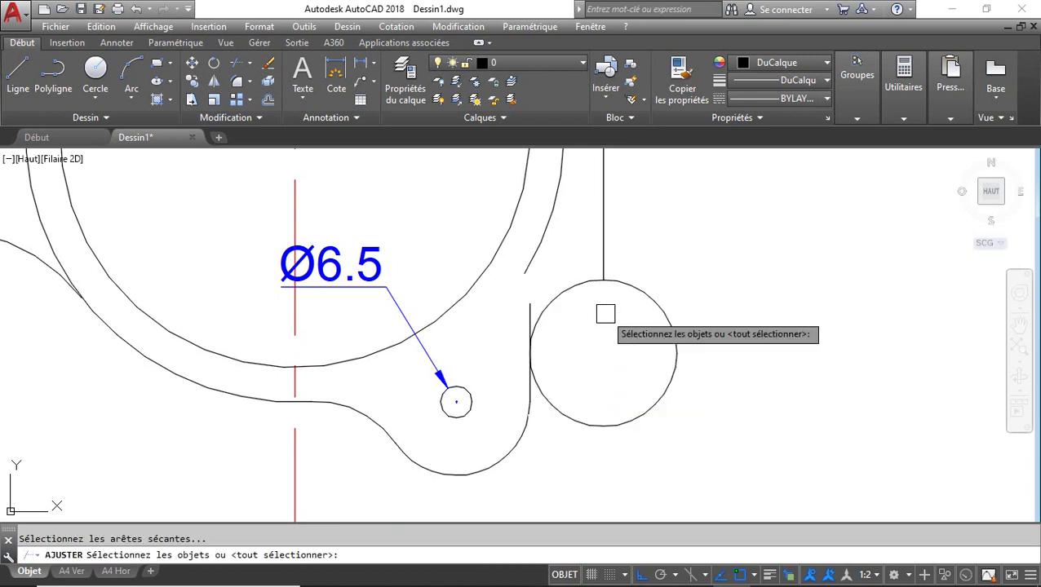
{"action": "key", "text": "Return"}
{"action": "left_click", "coordinate": [650, 297]}
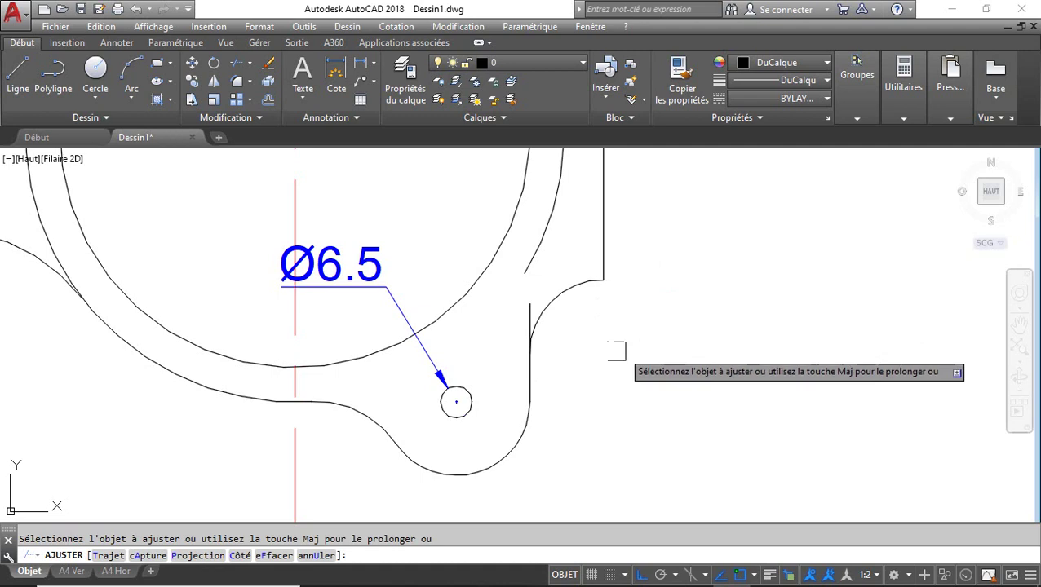
{"action": "key", "text": "Return"}
Move the reference image horizontally to the right, closer to the drawn plate
{"action": "scroll", "coordinate": [687, 302], "scroll_direction": "down", "scroll_amount": 3}
{"action": "middle_click_drag", "start_coordinate": [678, 318], "coordinate": [740, 335]}
{"action": "middle_click_drag", "start_coordinate": [451, 382], "coordinate": [538, 388]}
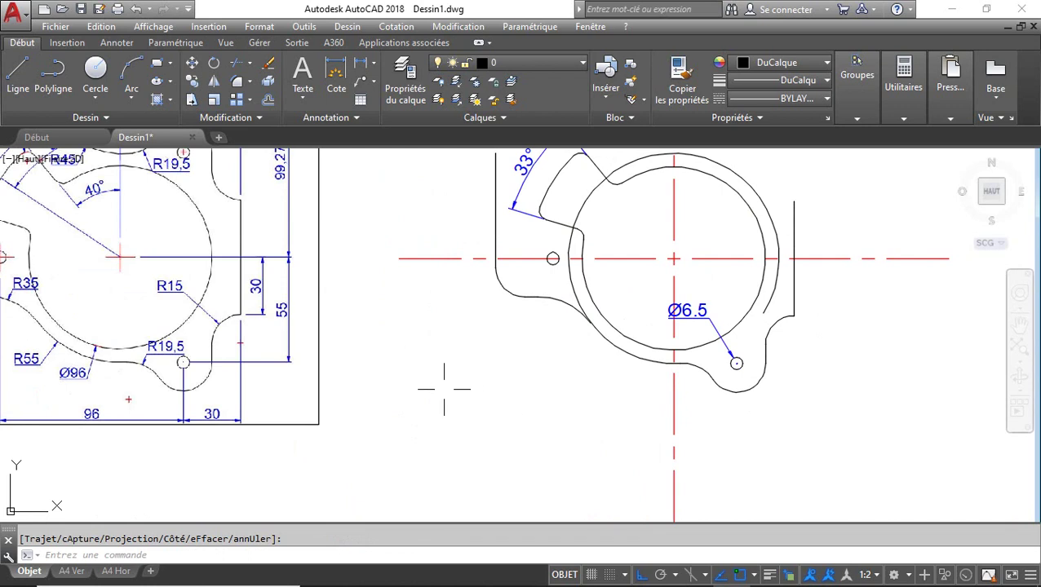
{"action": "left_click", "coordinate": [323, 388]}
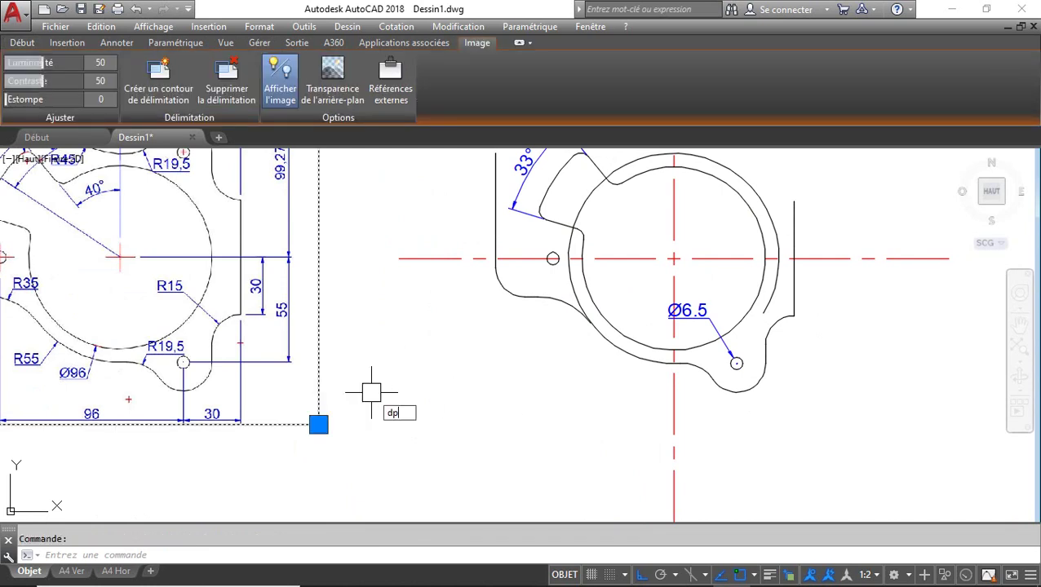
{"action": "key", "text": "Return"}
{"action": "left_click", "coordinate": [371, 425]}
{"action": "left_click", "coordinate": [530, 425]}
{"action": "middle_click_drag", "start_coordinate": [776, 428], "coordinate": [754, 430]}
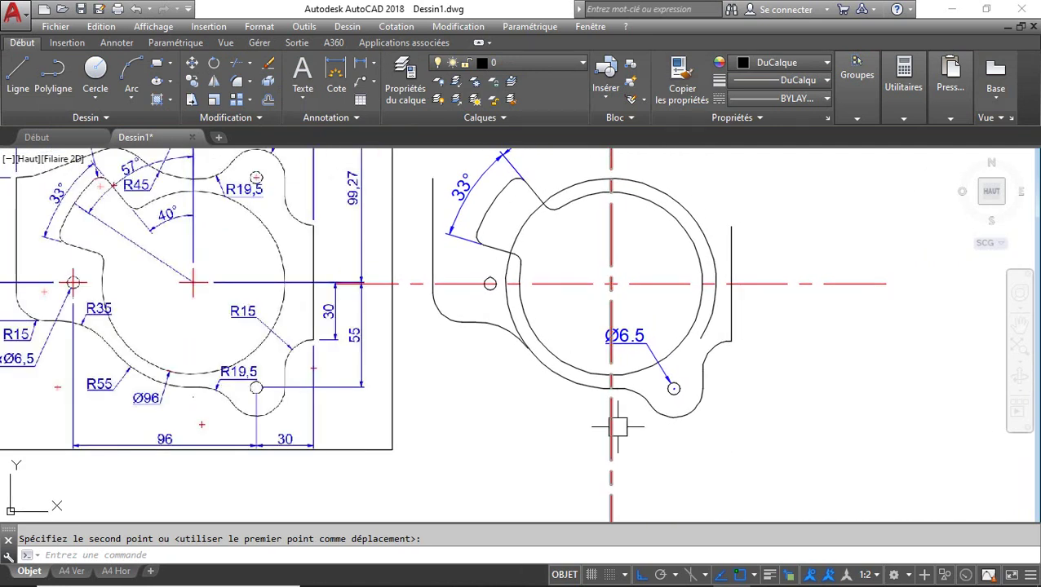
Mirror the lower-right lug's outline, with its fillet, vertical line and connecting arc, about the horizontal centre line, keeping the source objects
{"action": "left_click", "coordinate": [638, 389]}
{"action": "left_click", "coordinate": [684, 417]}
{"action": "scroll", "coordinate": [701, 383], "scroll_direction": "up", "scroll_amount": 2}
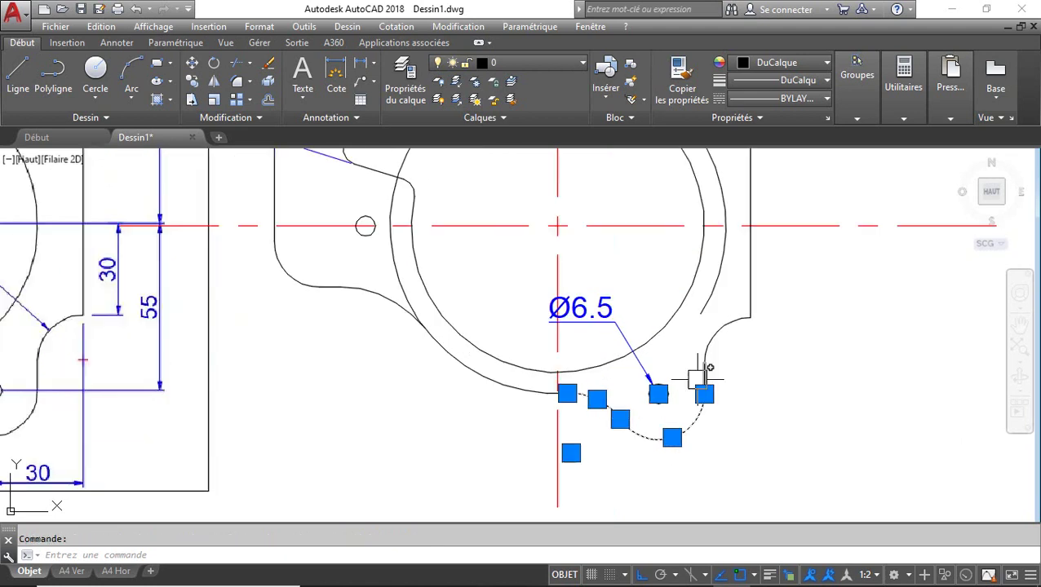
{"action": "scroll", "coordinate": [717, 379], "scroll_direction": "up", "scroll_amount": 3}
{"action": "left_click", "coordinate": [715, 378]}
{"action": "left_click", "coordinate": [662, 296]}
{"action": "scroll", "coordinate": [714, 347], "scroll_direction": "down", "scroll_amount": 3}
{"action": "middle_click_drag", "start_coordinate": [784, 338], "coordinate": [775, 381]}
{"action": "scroll", "coordinate": [775, 381], "scroll_direction": "down", "scroll_amount": 1}
{"action": "type", "text": "i"}
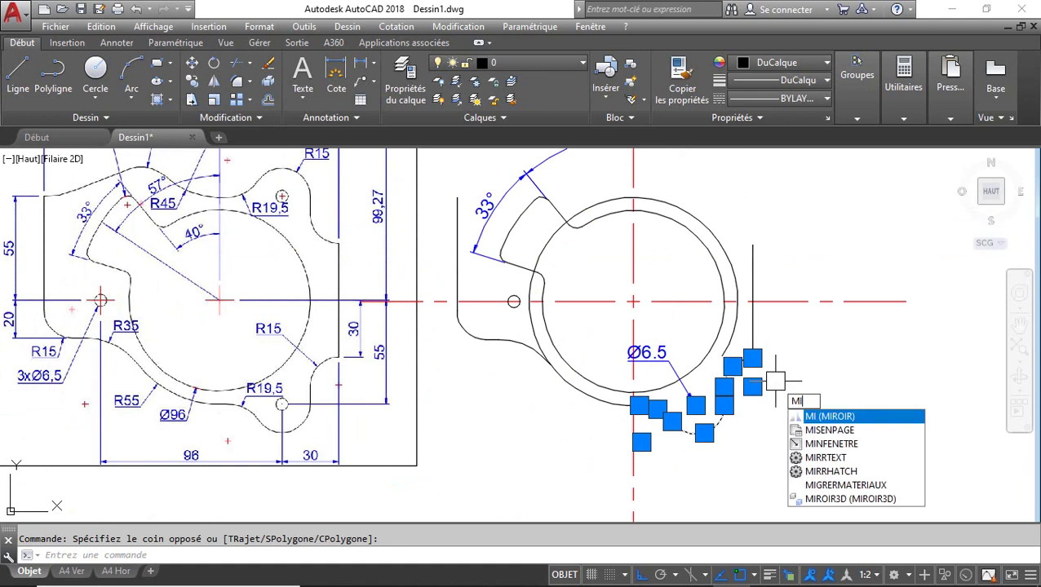
{"action": "key", "text": "Return"}
{"action": "left_click", "coordinate": [752, 304]}
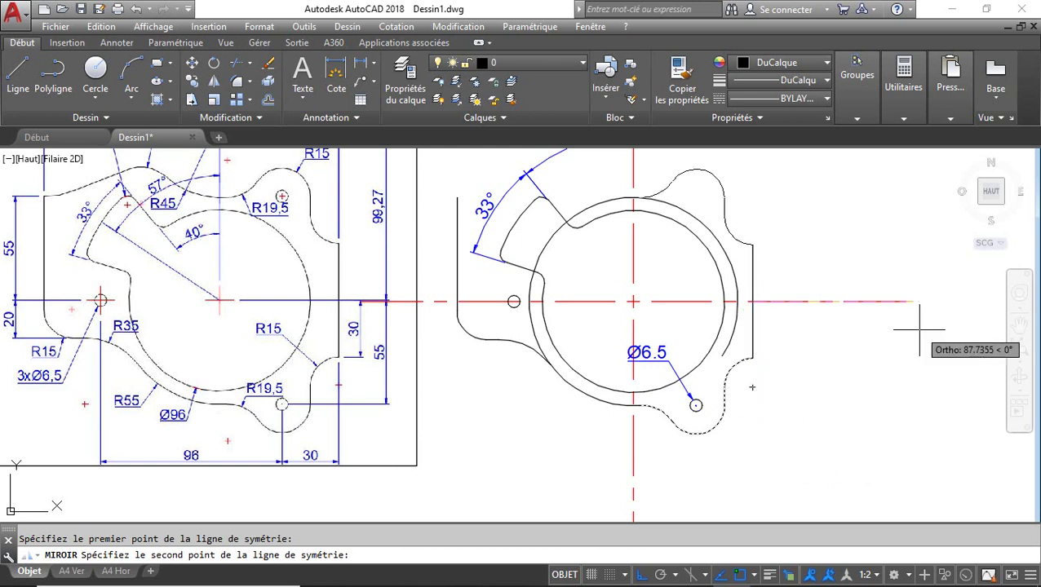
{"action": "left_click", "coordinate": [497, 415]}
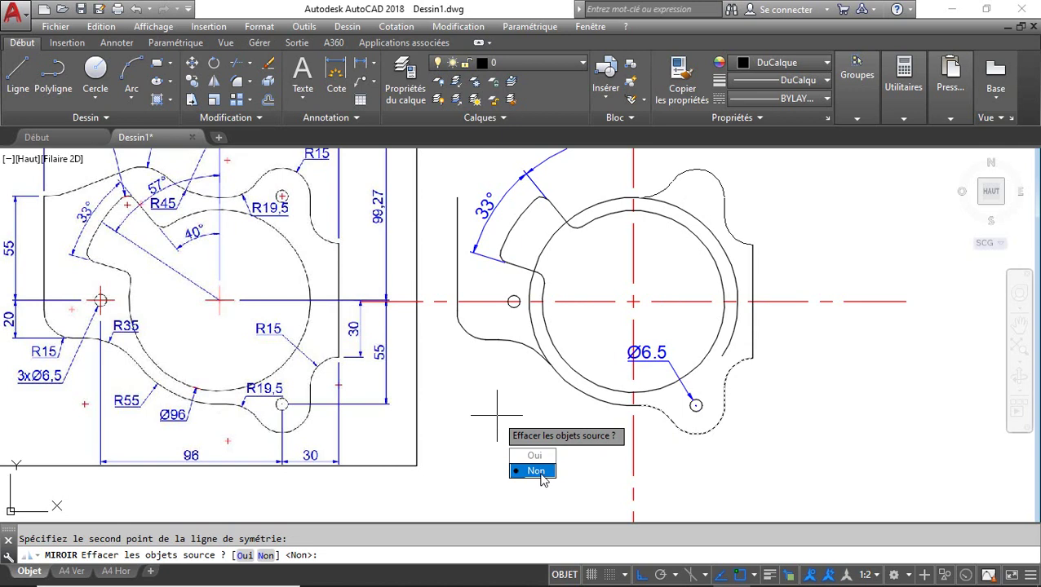
{"action": "key", "text": "Return"}
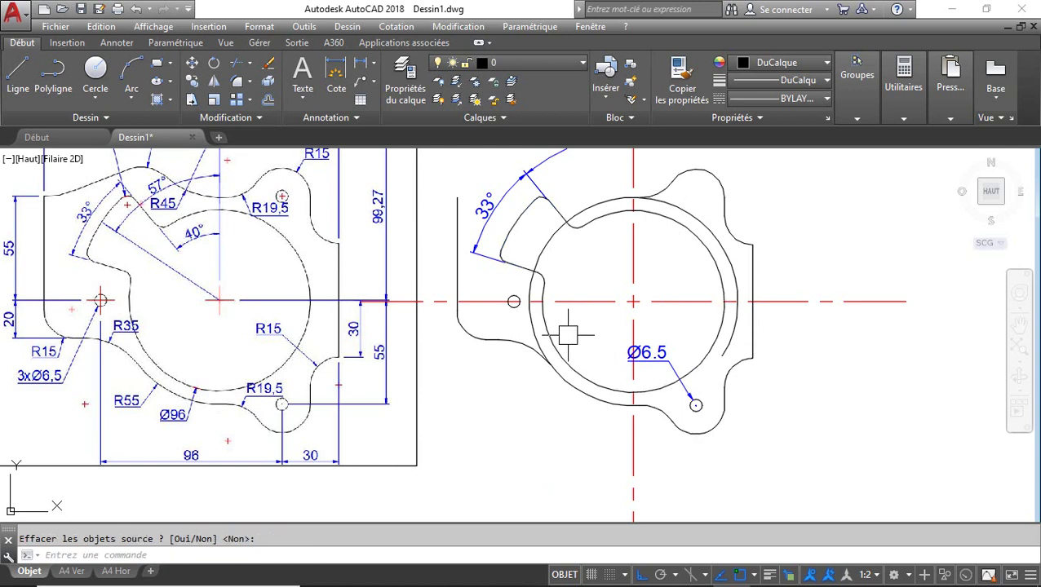
{"action": "type", "text": "AJ"}
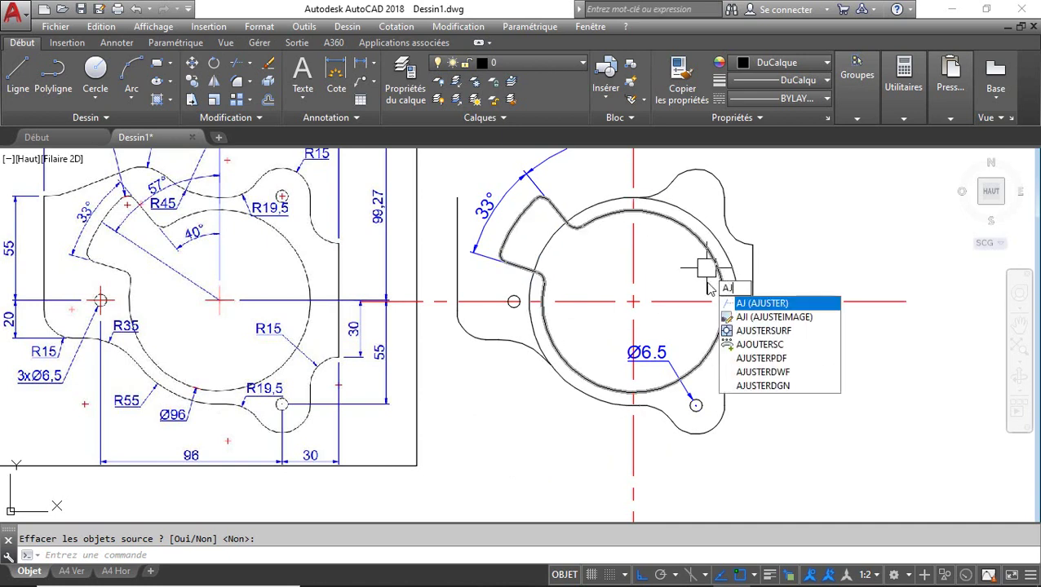
{"action": "key", "text": "Return"}
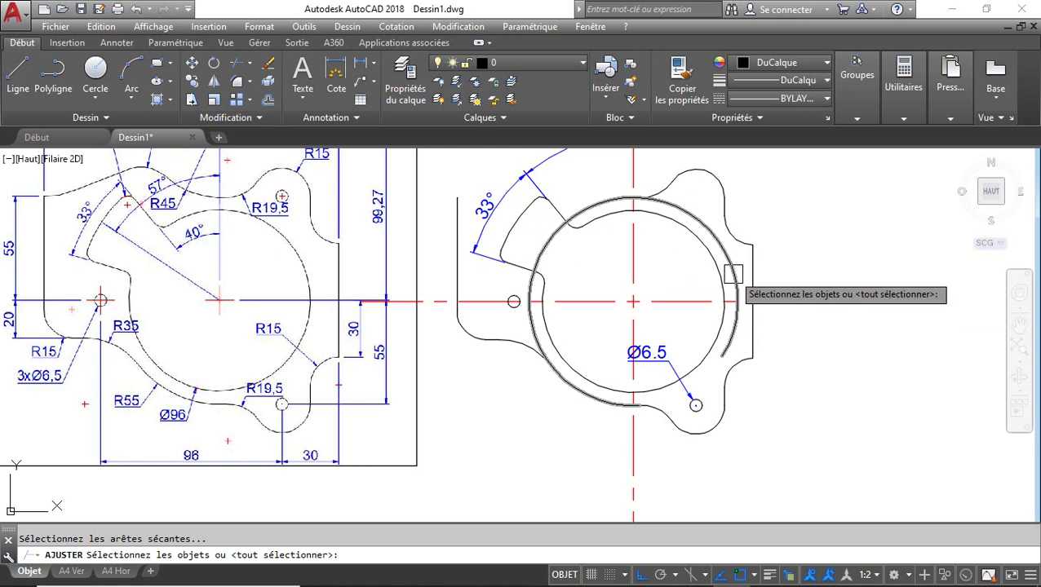
{"action": "key", "text": "Escape"}
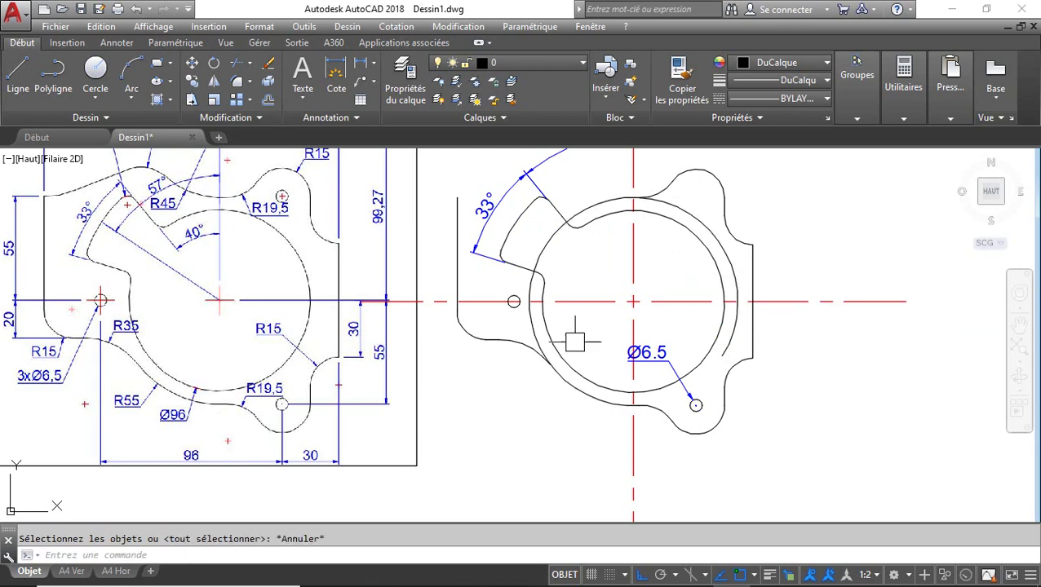
Trim away the outer circle's upper part, using the lower-left fillet arc as the cutting edge
{"action": "type", "text": "aj"}
{"action": "key", "text": "Return"}
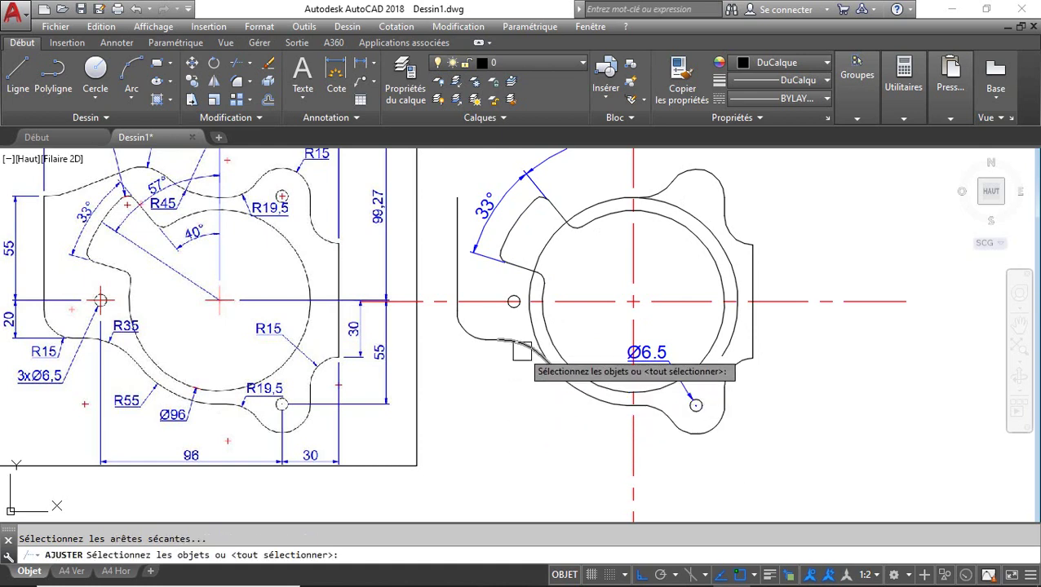
{"action": "left_click", "coordinate": [516, 351]}
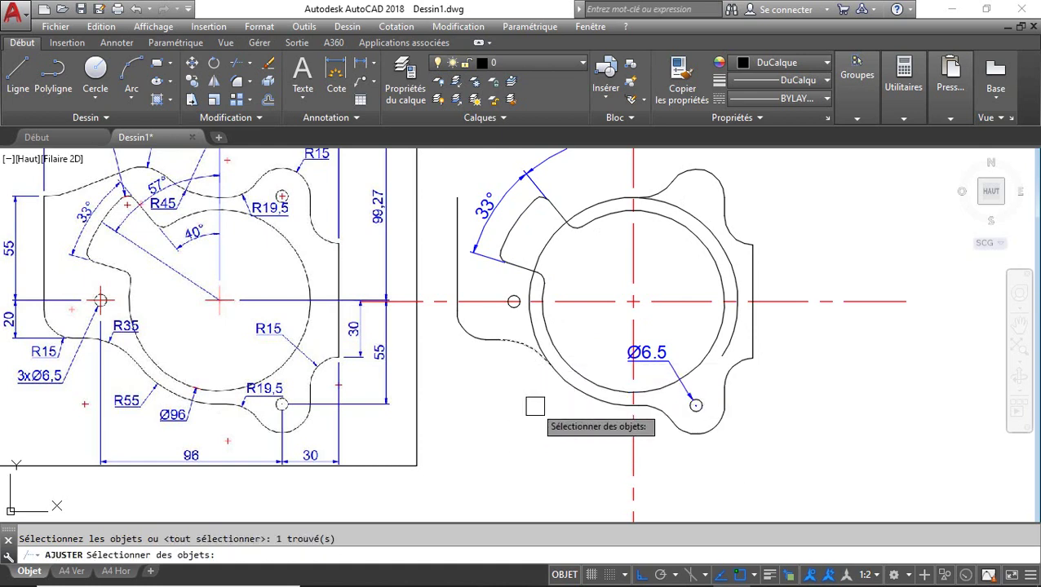
{"action": "key", "text": "Return"}
{"action": "left_click", "coordinate": [665, 195]}
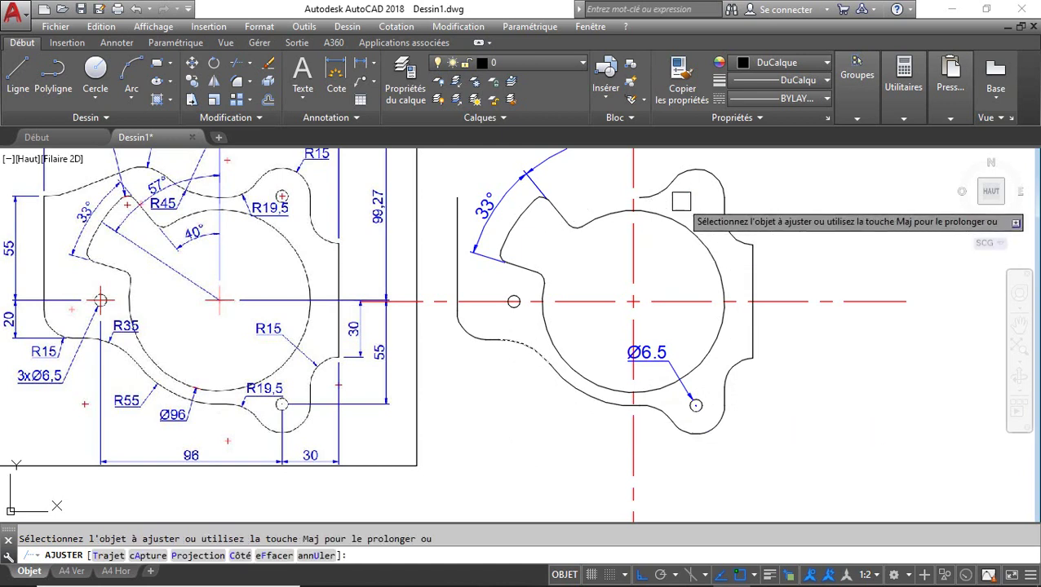
{"action": "key", "text": "Return"}
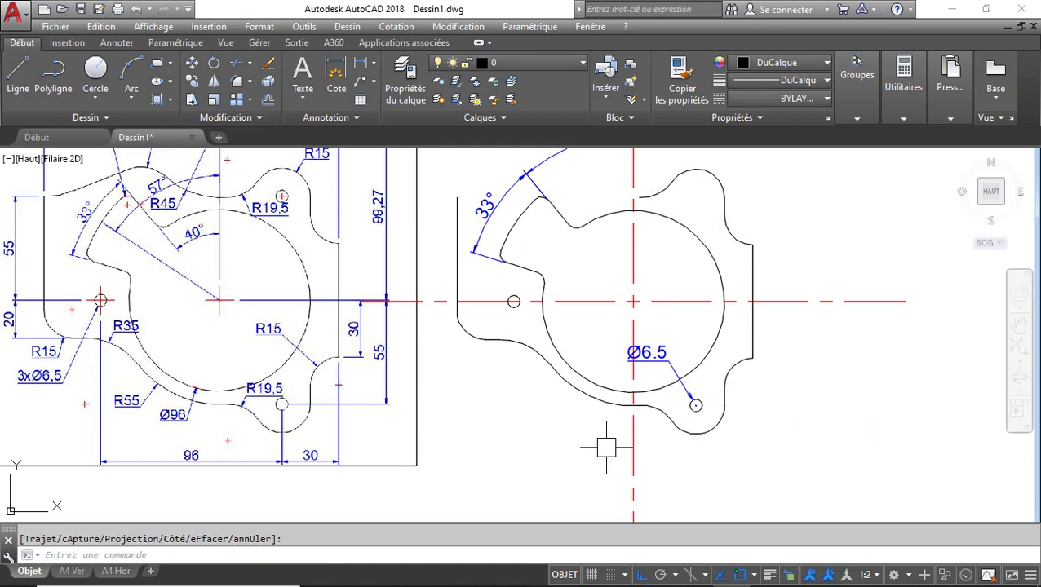
Examine the upper-left contour of the reference drawing and its dimensions around the R19,5 and R45 arcs
{"action": "mouse_move", "coordinate": [641, 304]}
{"action": "middle_mouse_down"}
{"action": "mouse_move", "coordinate": [656, 352]}
{"action": "mouse_move", "coordinate": [660, 341]}
{"action": "mouse_move", "coordinate": [684, 350]}
{"action": "middle_mouse_up"}
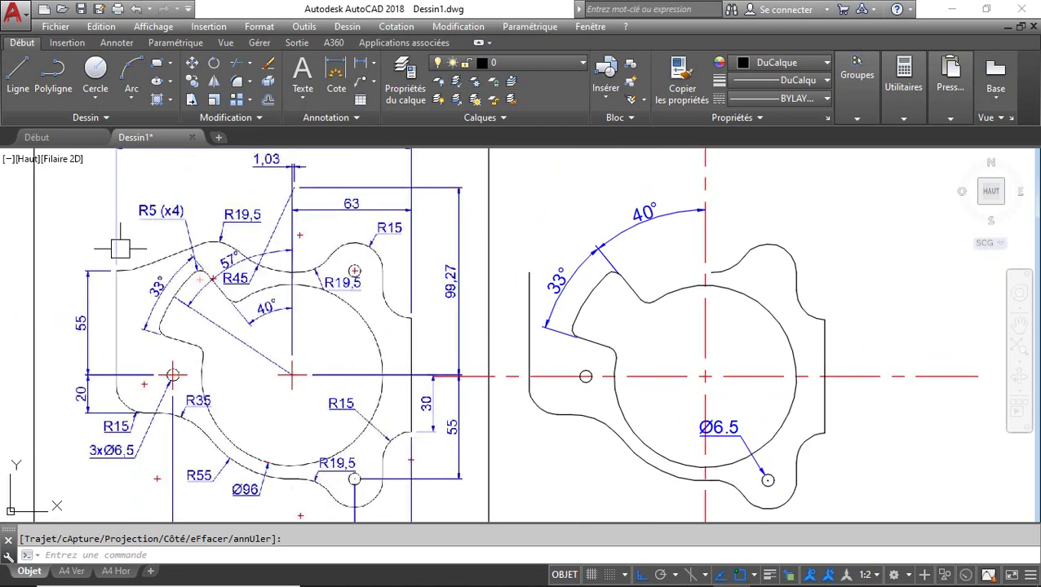
{"action": "middle_click_drag", "start_coordinate": [321, 314], "coordinate": [351, 341]}
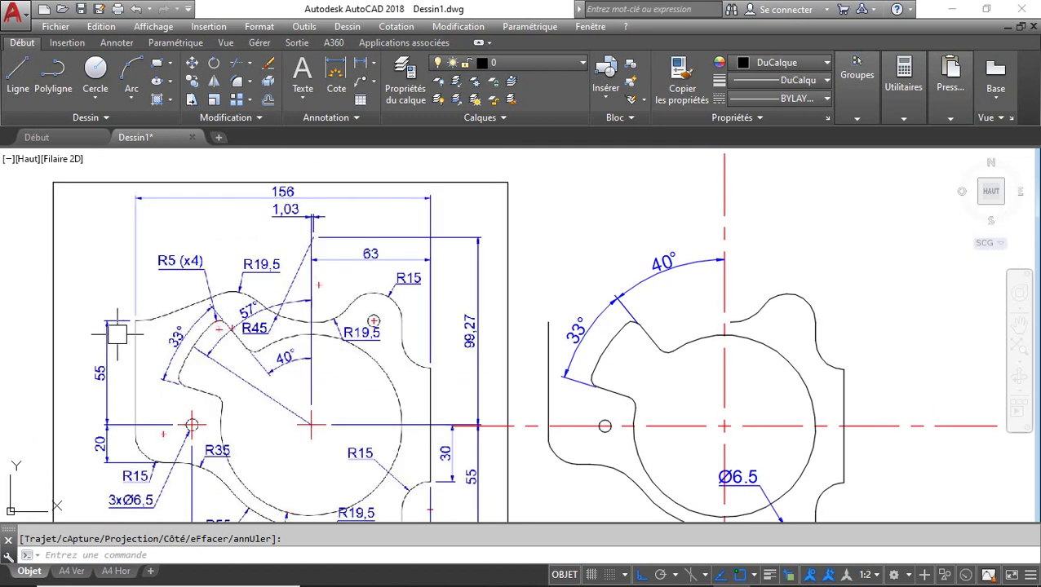
{"action": "scroll", "coordinate": [186, 321], "scroll_direction": "up", "scroll_amount": 8}
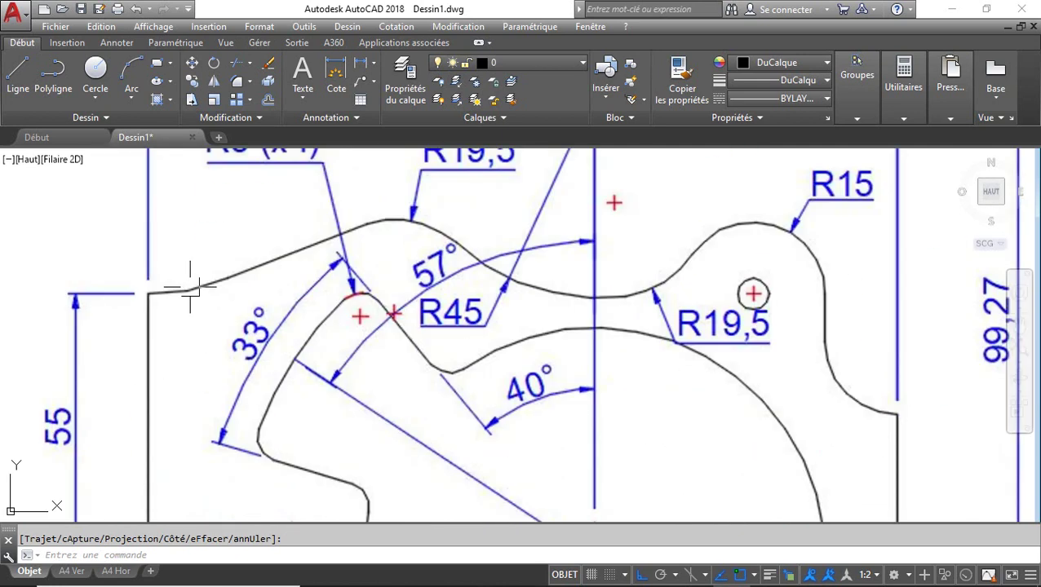
{"action": "scroll", "coordinate": [148, 275], "scroll_direction": "up", "scroll_amount": 1}
{"action": "scroll", "coordinate": [145, 276], "scroll_direction": "down", "scroll_amount": 3}
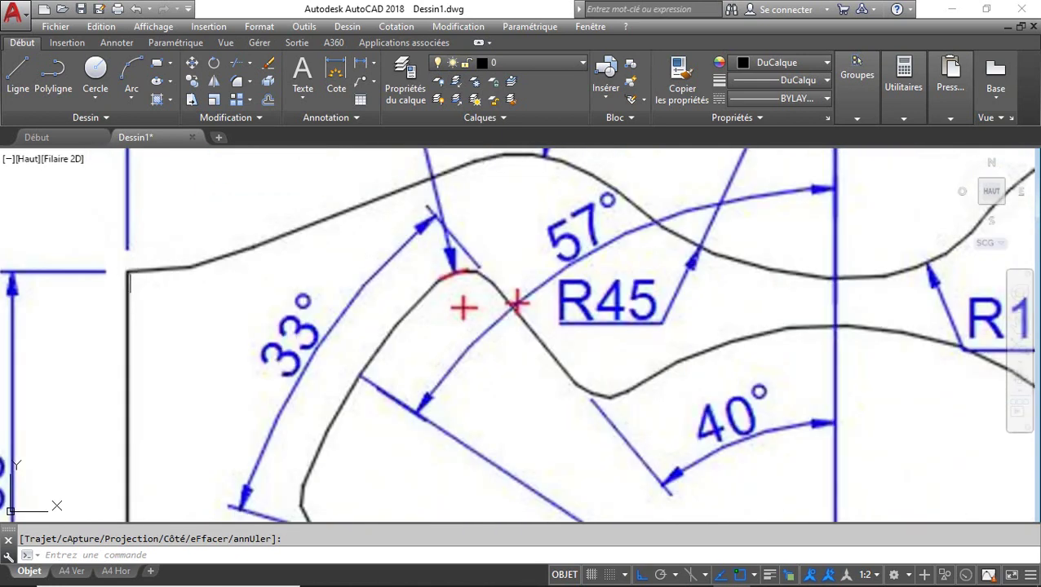
{"action": "scroll", "coordinate": [196, 272], "scroll_direction": "down", "scroll_amount": 3}
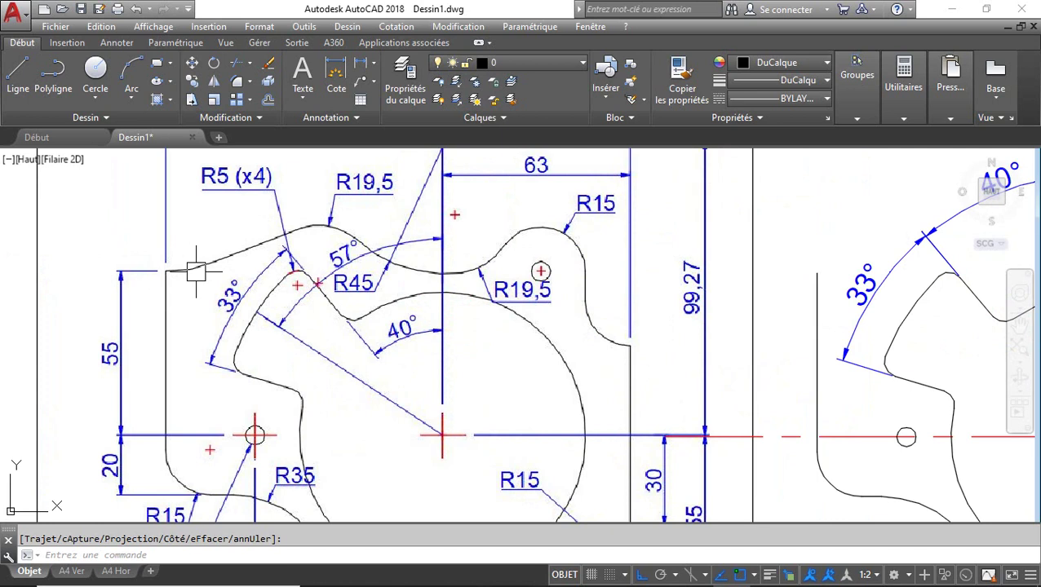
{"action": "scroll", "coordinate": [172, 274], "scroll_direction": "up", "scroll_amount": 4}
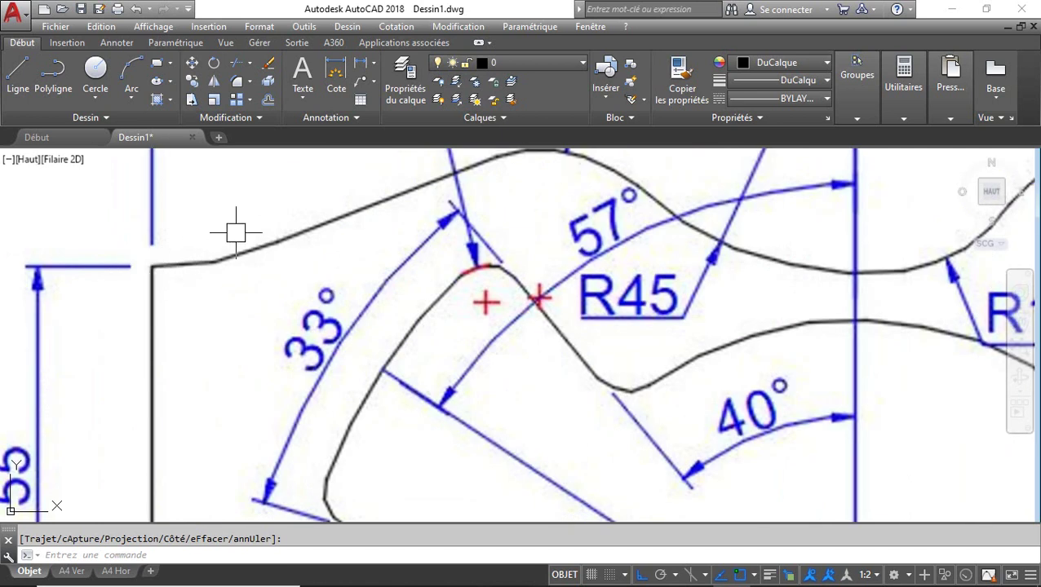
{"action": "scroll", "coordinate": [236, 233], "scroll_direction": "down", "scroll_amount": 4}
{"action": "scroll", "coordinate": [279, 258], "scroll_direction": "down", "scroll_amount": 2}
{"action": "middle_click_drag", "start_coordinate": [290, 281], "coordinate": [316, 331]}
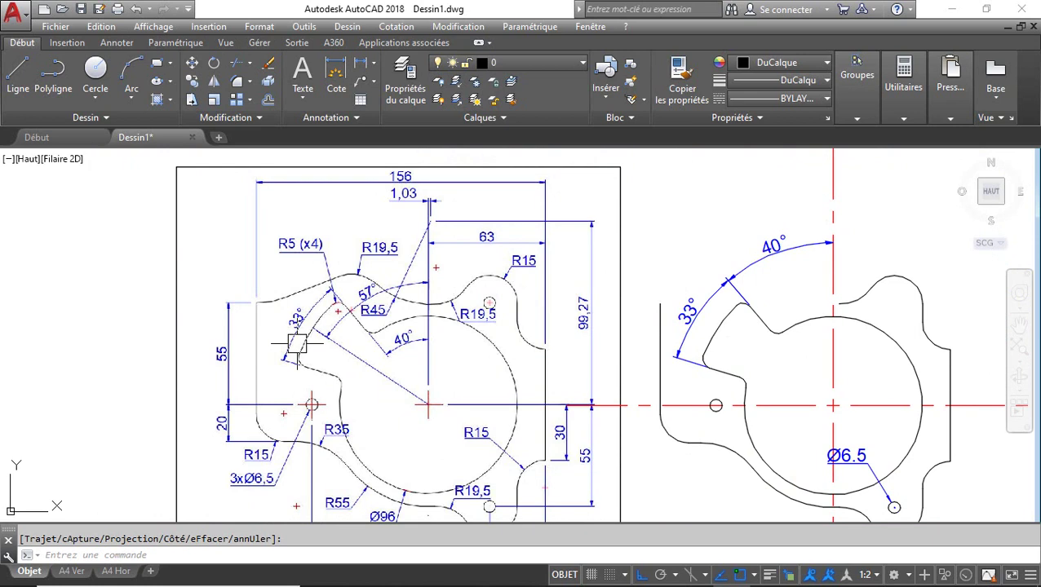
Trace a three-point arc over the short curve at the reference drawing's upper-left corner, starting from the corner, with ortho off
{"action": "scroll", "coordinate": [288, 335], "scroll_direction": "up", "scroll_amount": 2}
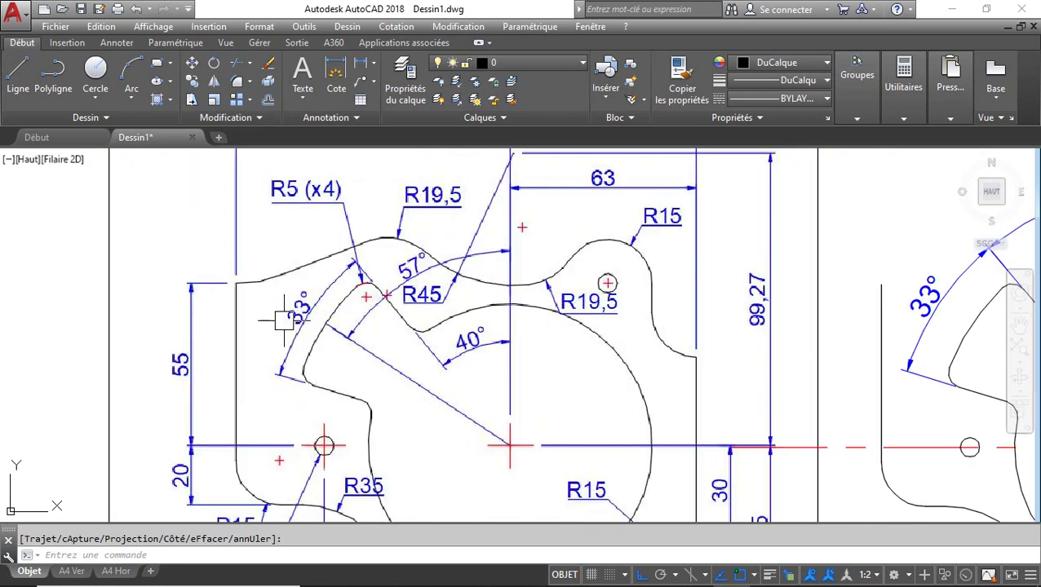
{"action": "scroll", "coordinate": [283, 320], "scroll_direction": "down", "scroll_amount": 2}
{"action": "scroll", "coordinate": [272, 307], "scroll_direction": "up", "scroll_amount": 2}
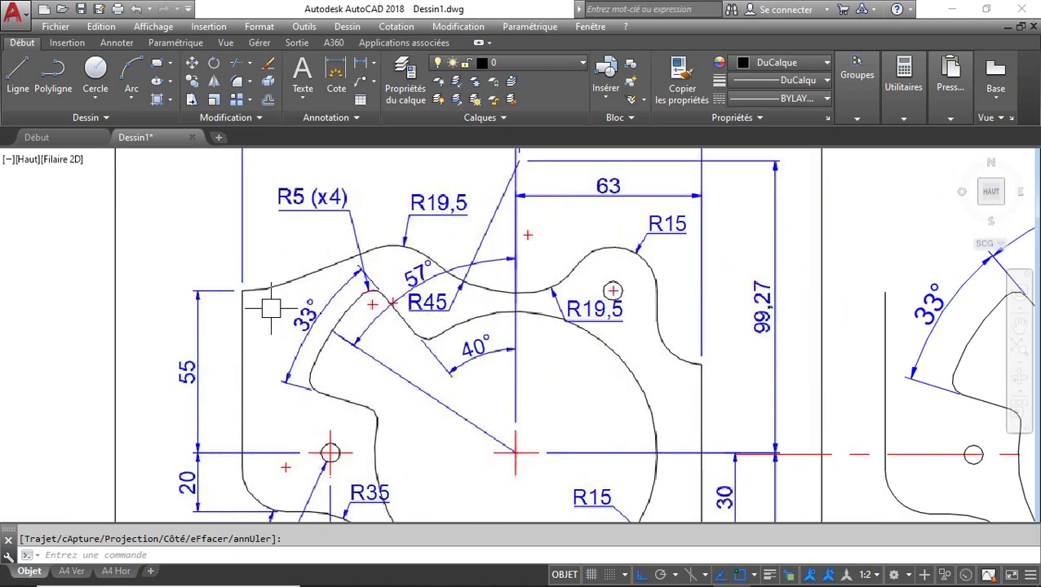
{"action": "scroll", "coordinate": [275, 304], "scroll_direction": "up", "scroll_amount": 1}
{"action": "scroll", "coordinate": [280, 311], "scroll_direction": "down", "scroll_amount": 1}
{"action": "scroll", "coordinate": [281, 310], "scroll_direction": "up", "scroll_amount": 6}
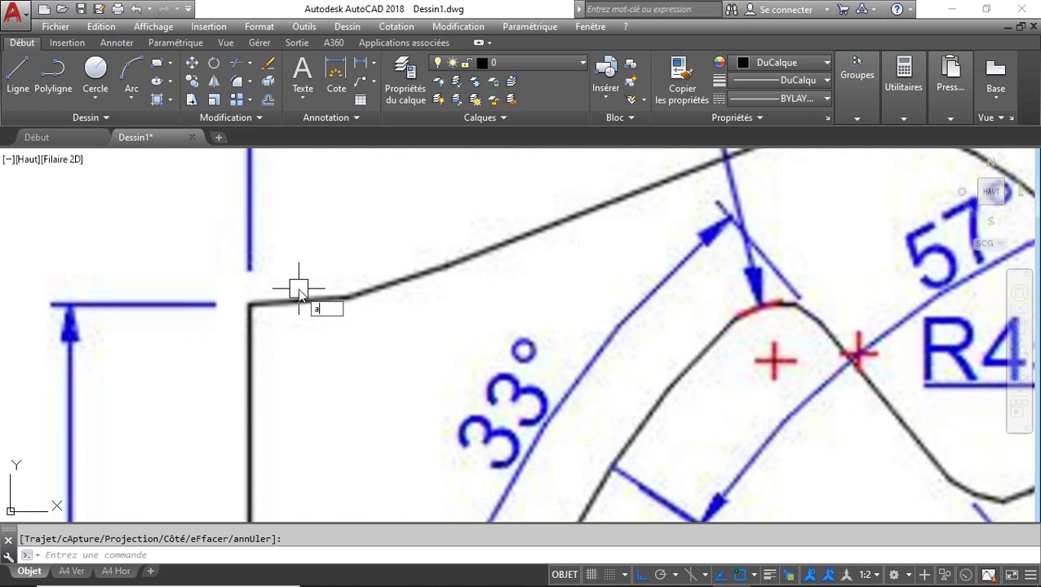
{"action": "key", "text": "Return"}
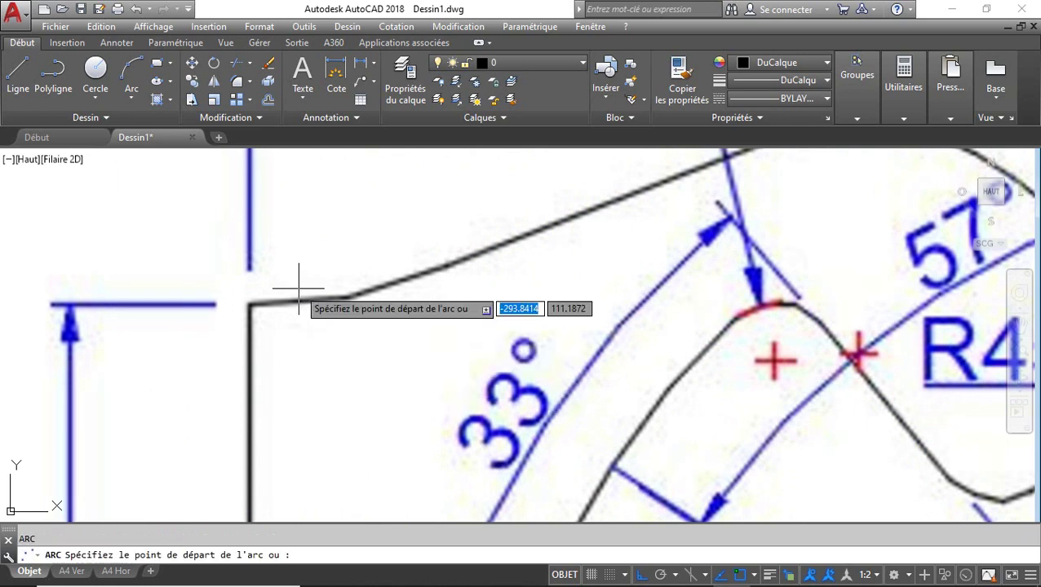
{"action": "scroll", "coordinate": [237, 310], "scroll_direction": "up", "scroll_amount": 6}
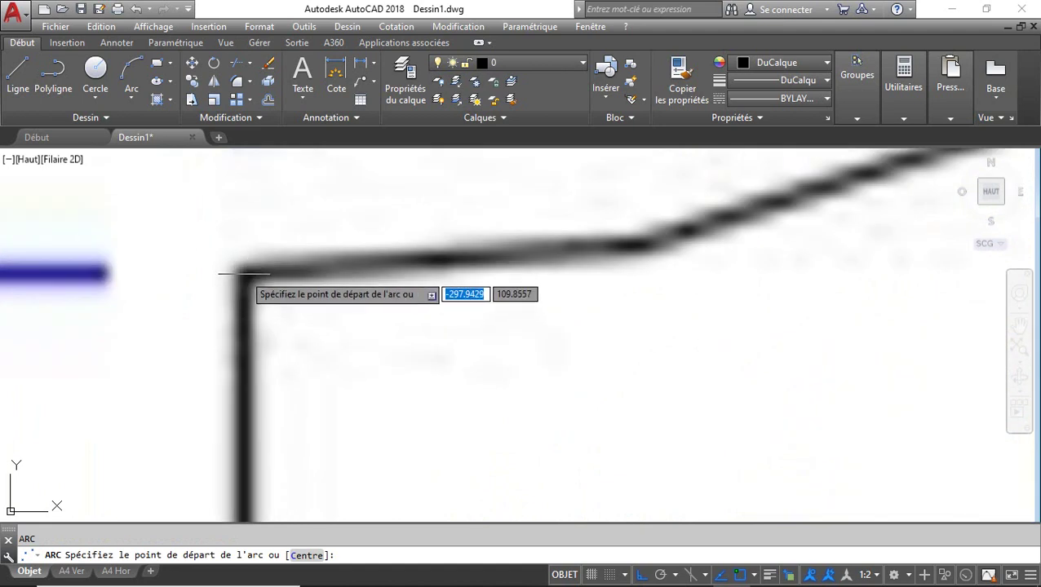
{"action": "left_click", "coordinate": [243, 271]}
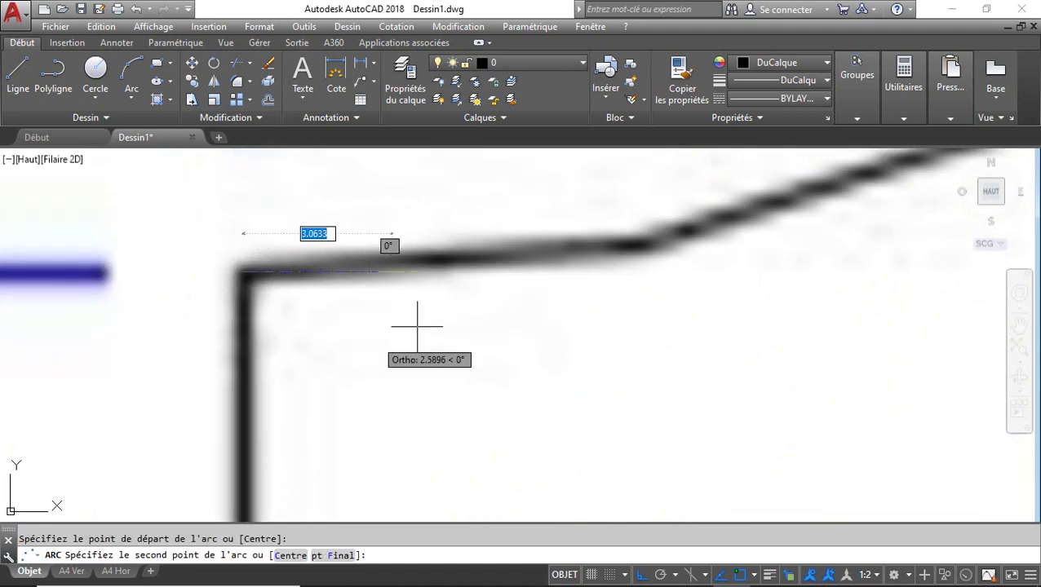
{"action": "key", "text": "F8"}
{"action": "left_click", "coordinate": [430, 268]}
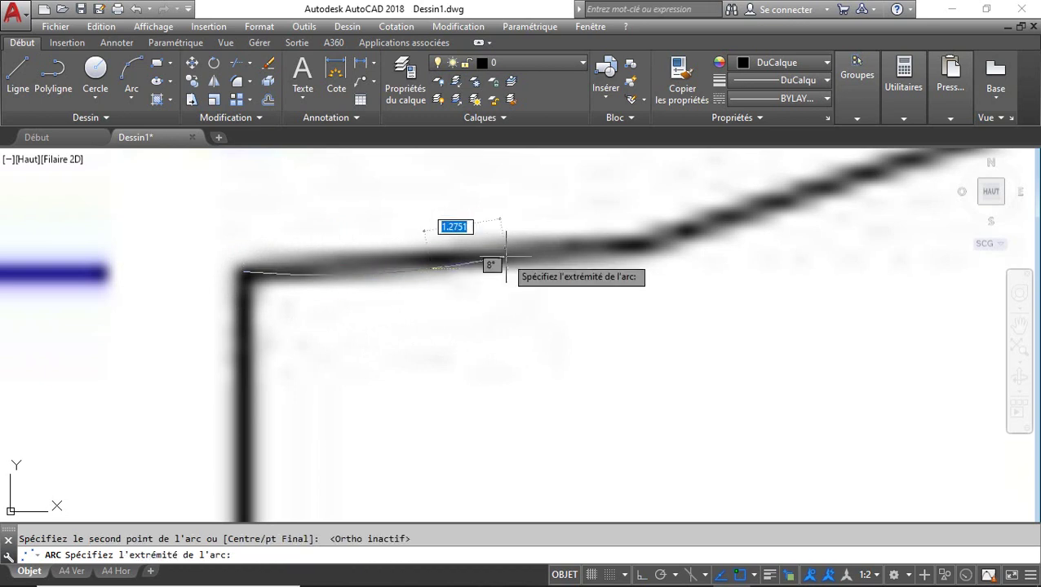
{"action": "left_click", "coordinate": [642, 249]}
{"action": "scroll", "coordinate": [483, 308], "scroll_direction": "down", "scroll_amount": 4}
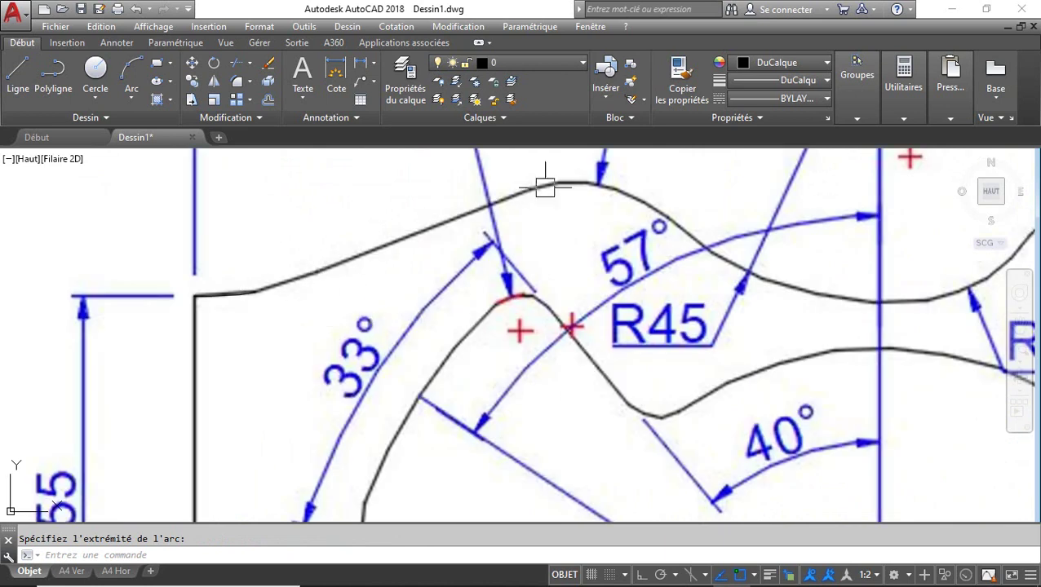
Add a radius dimension to the traced upper-left arc, placing its text above the contour
{"action": "scroll", "coordinate": [483, 249], "scroll_direction": "down", "scroll_amount": 4}
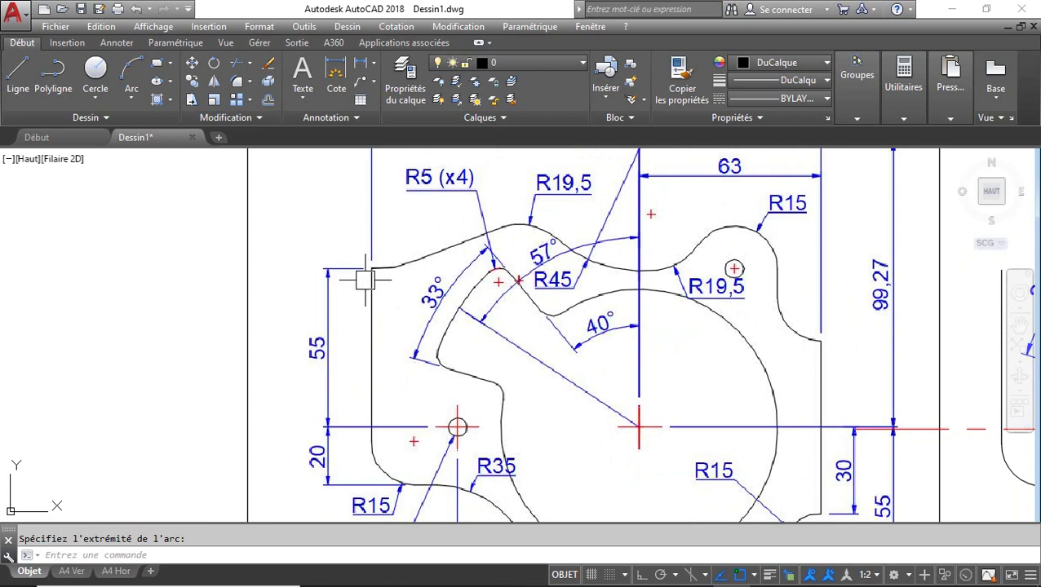
{"action": "scroll", "coordinate": [365, 287], "scroll_direction": "up", "scroll_amount": 3}
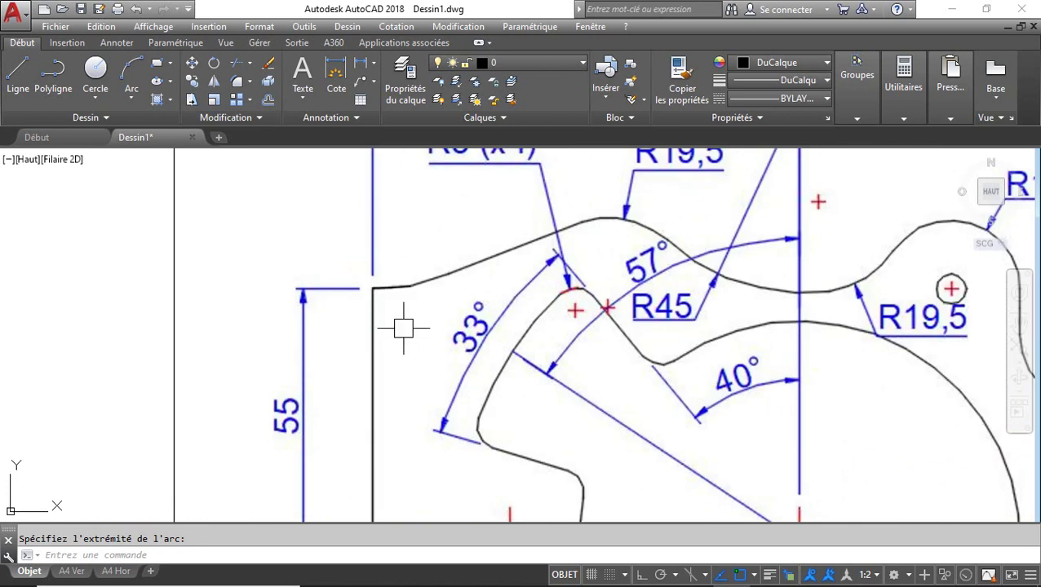
{"action": "key", "text": "ctrl+3"}
{"action": "left_click", "coordinate": [81, 289]}
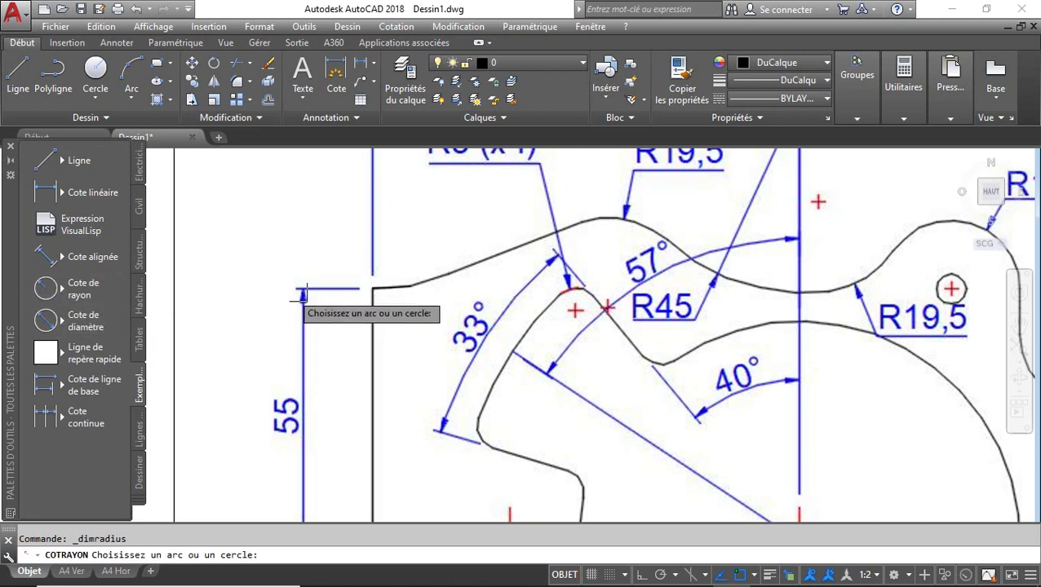
{"action": "left_click", "coordinate": [390, 292]}
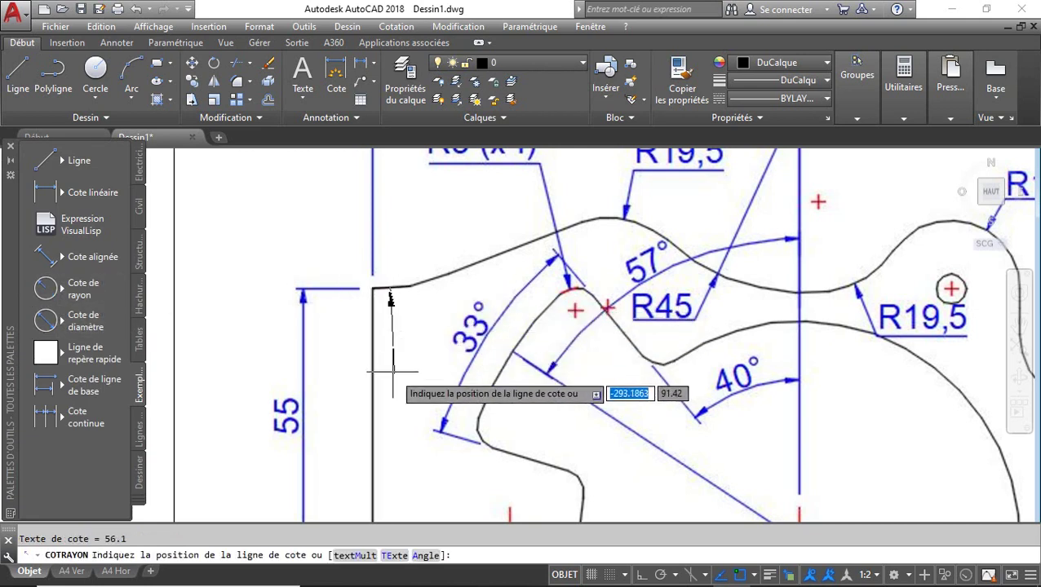
{"action": "scroll", "coordinate": [372, 223], "scroll_direction": "down", "scroll_amount": 2}
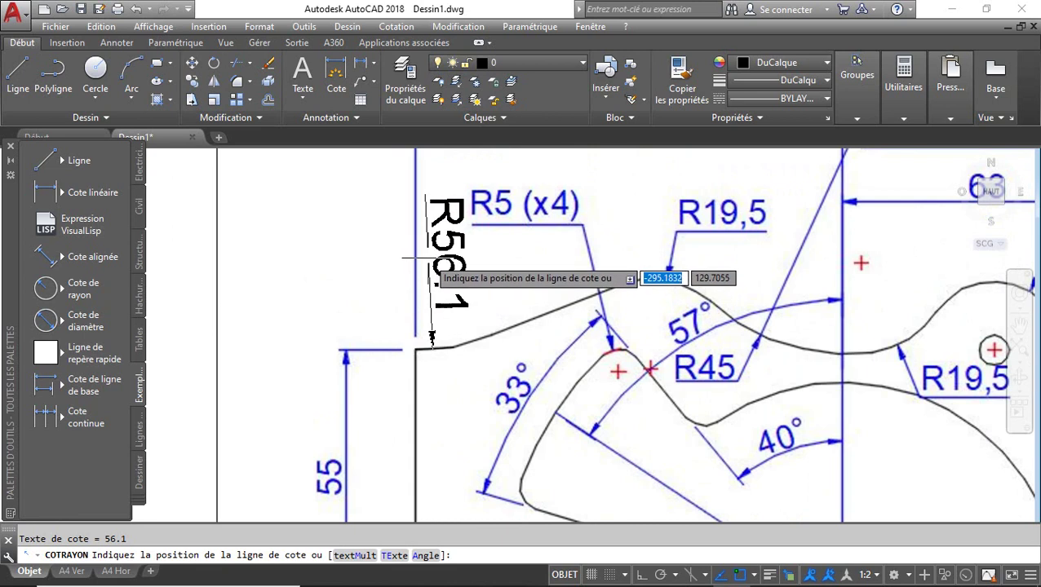
{"action": "left_click", "coordinate": [432, 276]}
{"action": "middle_click_drag", "start_coordinate": [491, 268], "coordinate": [475, 264]}
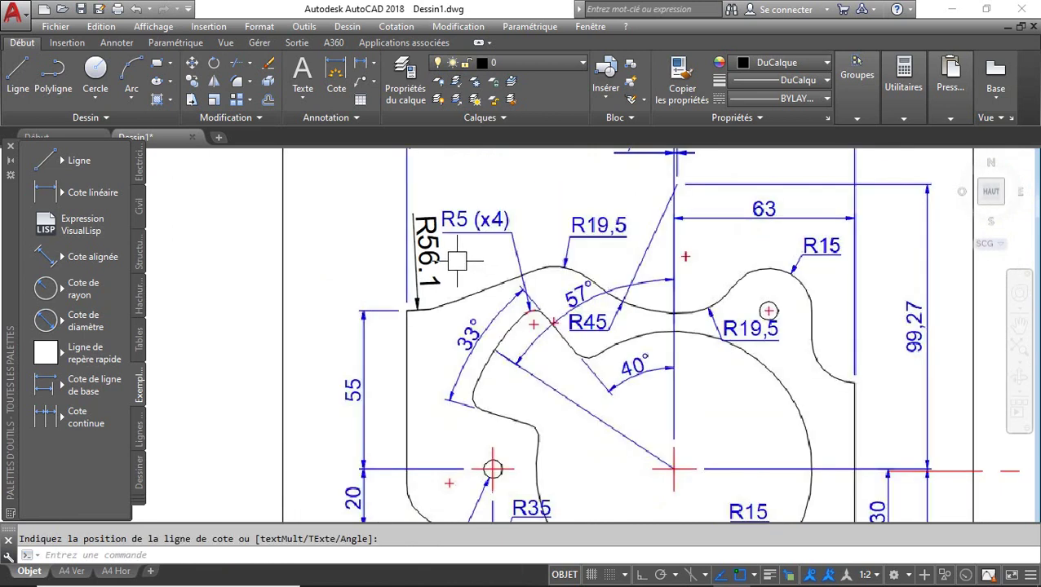
Close the tool palettes and draw a circle of radius 60 centred on the upper end of the plate's left vertical line
{"action": "scroll", "coordinate": [456, 261], "scroll_direction": "up", "scroll_amount": 3}
{"action": "scroll", "coordinate": [447, 263], "scroll_direction": "down", "scroll_amount": 6}
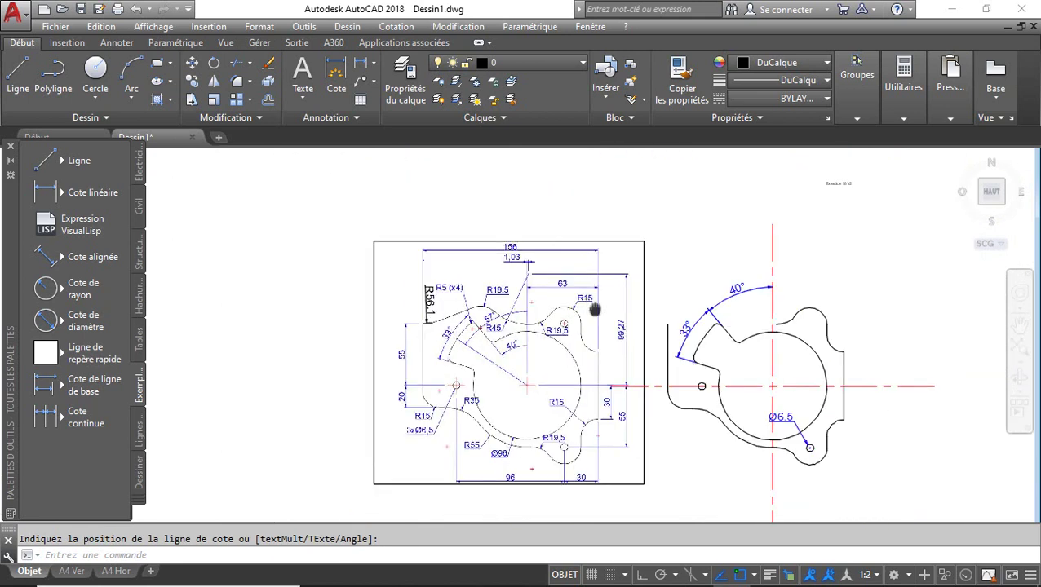
{"action": "middle_click_drag", "start_coordinate": [593, 308], "coordinate": [488, 314]}
{"action": "scroll", "coordinate": [530, 339], "scroll_direction": "up", "scroll_amount": 4}
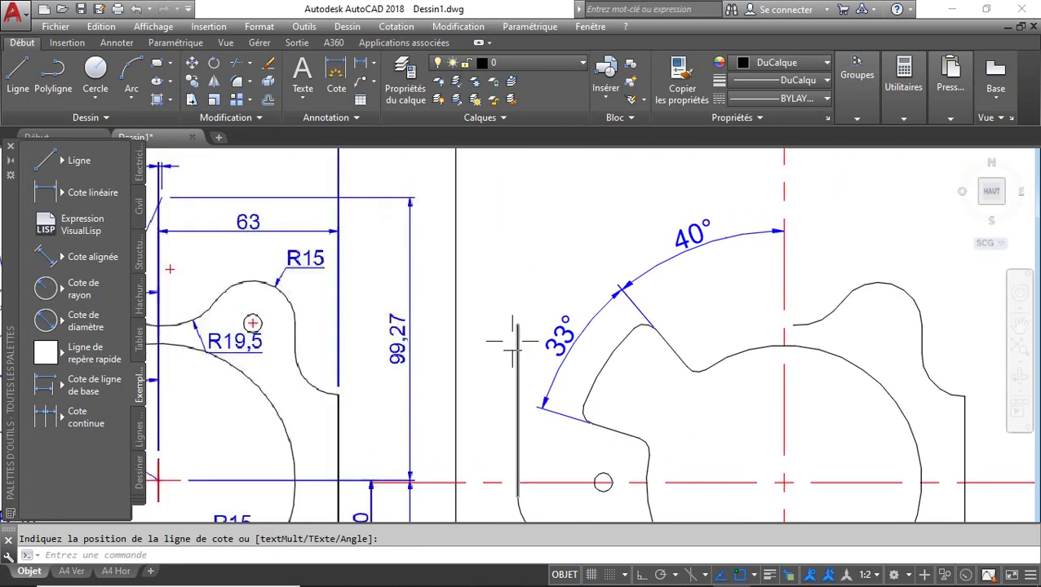
{"action": "key", "text": "Return"}
{"action": "key", "text": "Escape"}
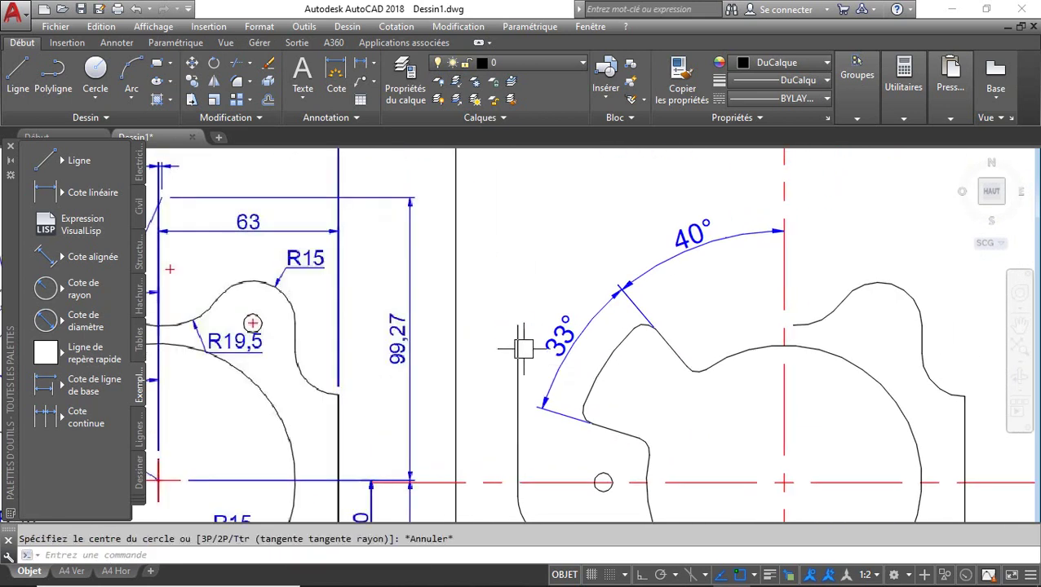
{"action": "key", "text": "ctrl+3"}
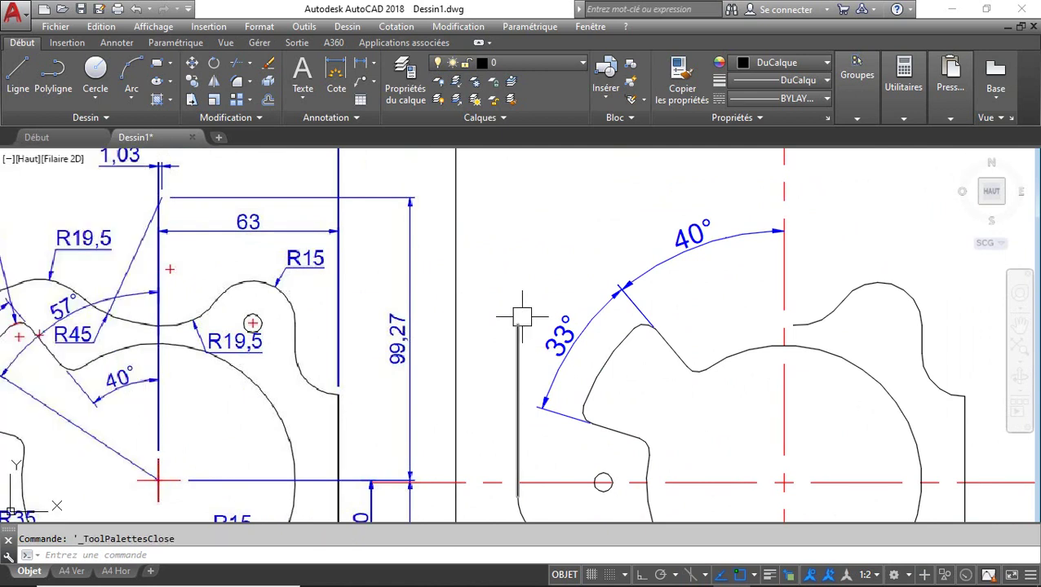
{"action": "key", "text": "Return"}
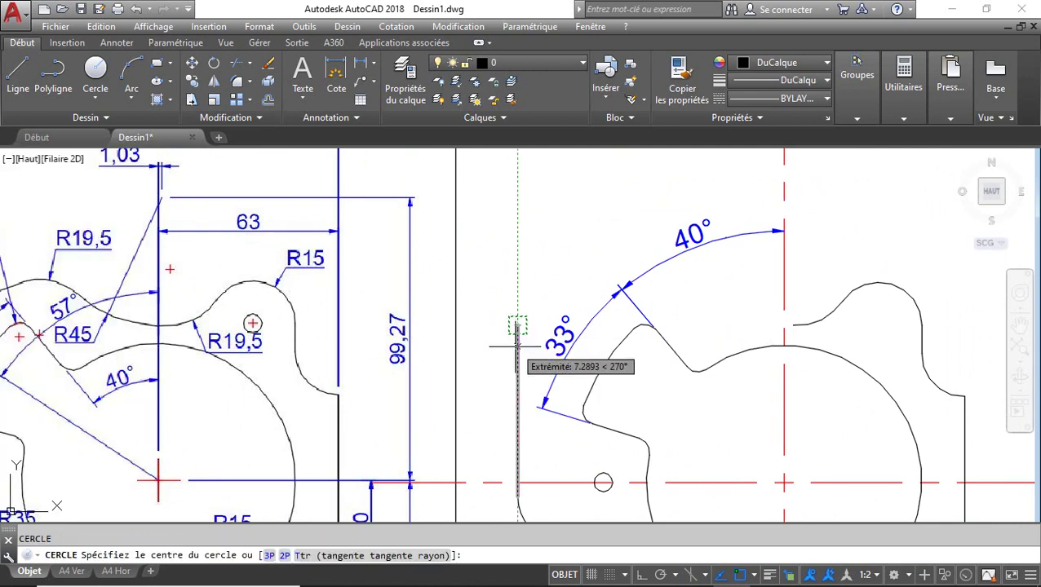
{"action": "scroll", "coordinate": [516, 322], "scroll_direction": "up", "scroll_amount": 4}
{"action": "left_click", "coordinate": [514, 315]}
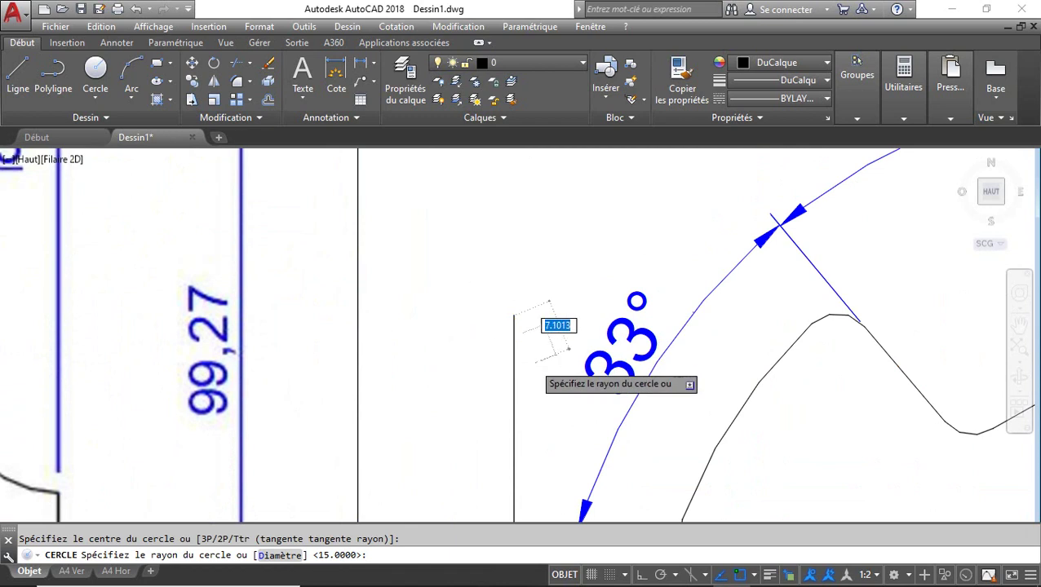
{"action": "scroll", "coordinate": [518, 327], "scroll_direction": "down", "scroll_amount": 3}
{"action": "type", "text": "60"}
{"action": "key", "text": "Return"}
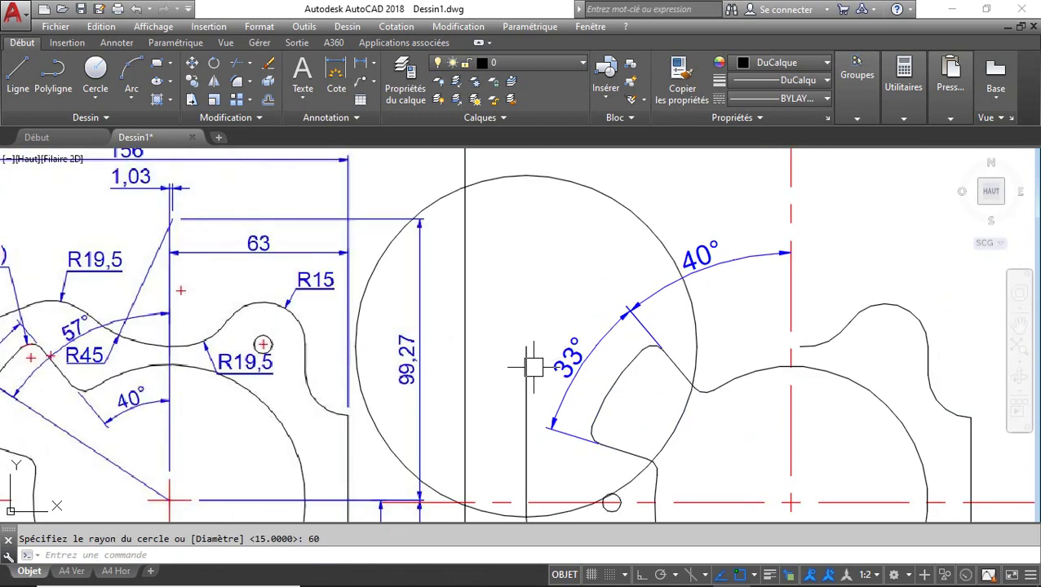
Draw a second circle of radius 60 centred on the first circle's top quadrant, and delete the first circle
{"action": "key", "text": "Return"}
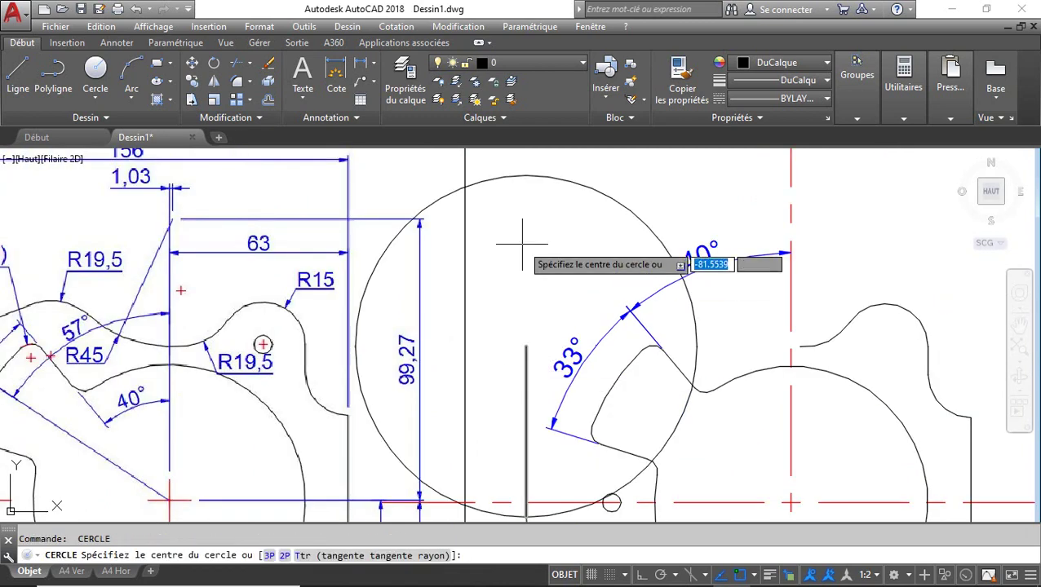
{"action": "left_click", "coordinate": [544, 175]}
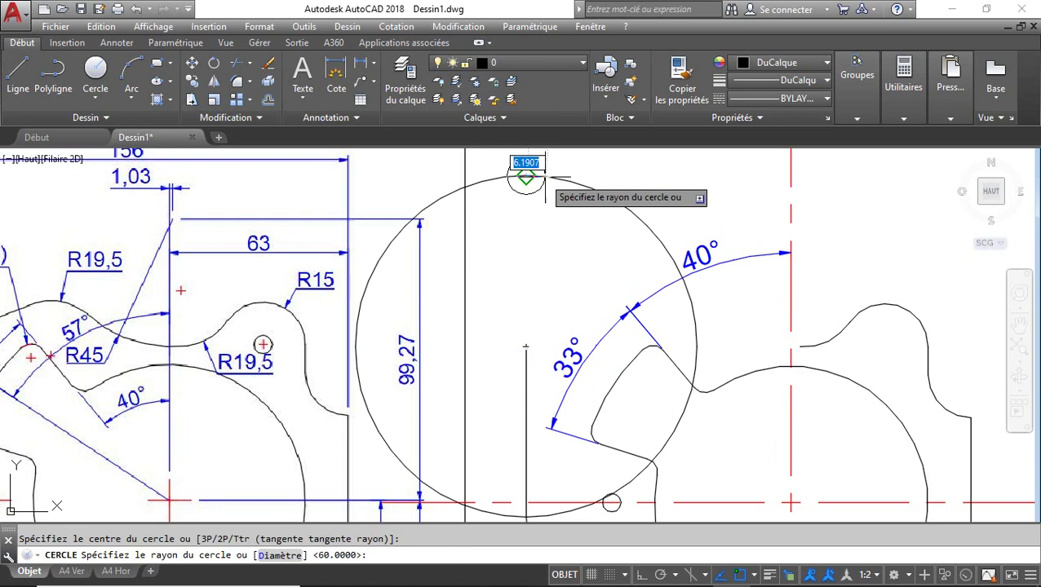
{"action": "left_click", "coordinate": [563, 270]}
{"action": "scroll", "coordinate": [522, 351], "scroll_direction": "down", "scroll_amount": 2}
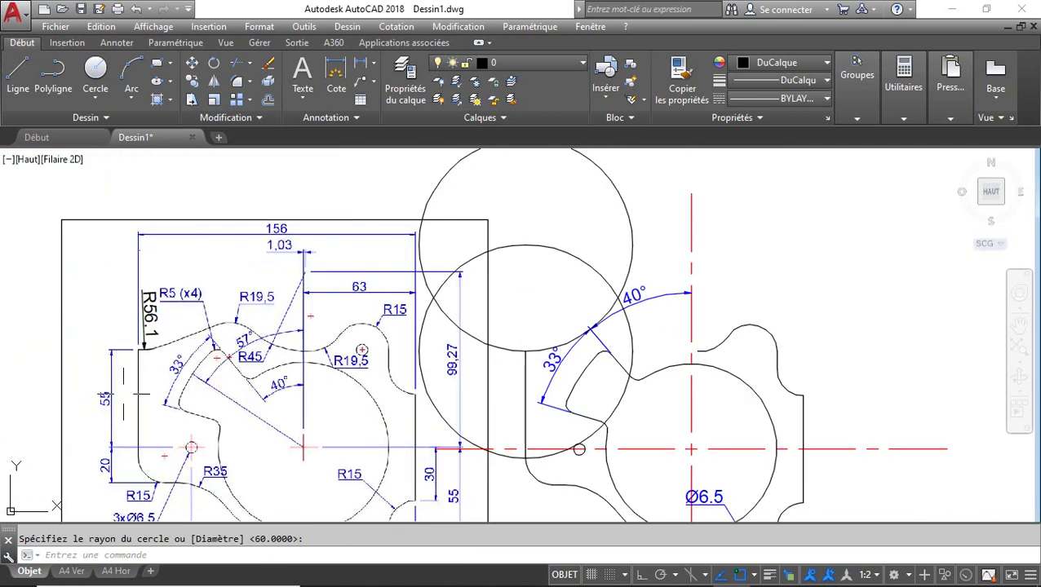
{"action": "left_click", "coordinate": [634, 340]}
{"action": "key", "text": "Delete"}
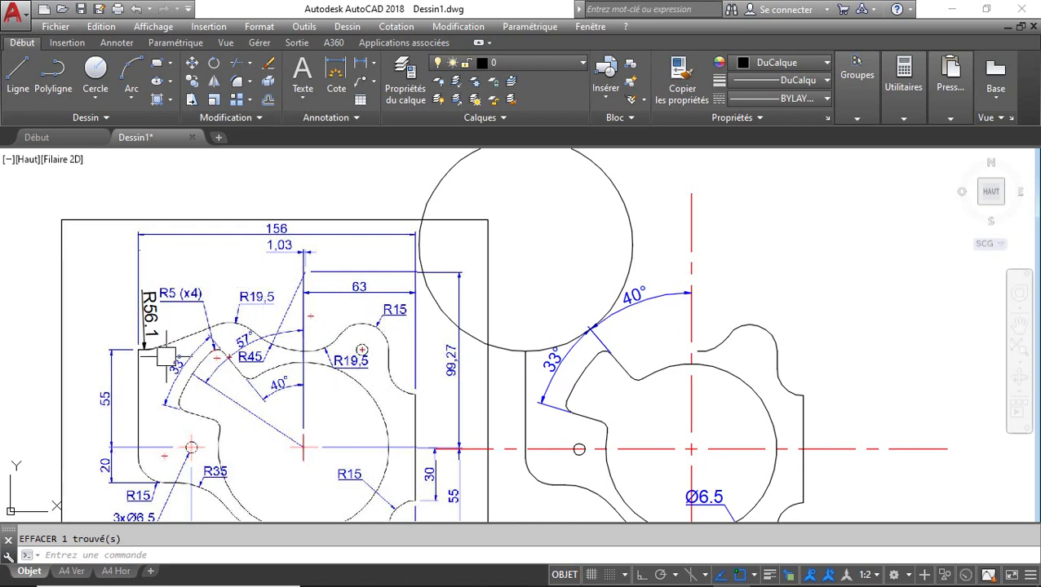
Trace a line about 31 units long at about 20° over the sloping upper-left edge of the reference drawing
{"action": "scroll", "coordinate": [164, 356], "scroll_direction": "up", "scroll_amount": 5}
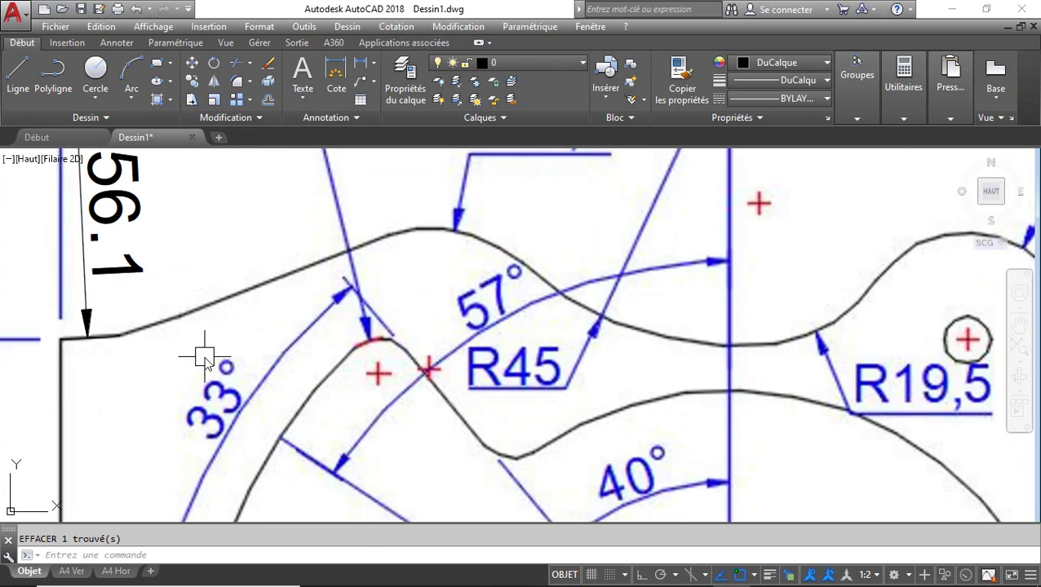
{"action": "key", "text": "l"}
{"action": "key", "text": "Return"}
{"action": "scroll", "coordinate": [140, 335], "scroll_direction": "up", "scroll_amount": 3}
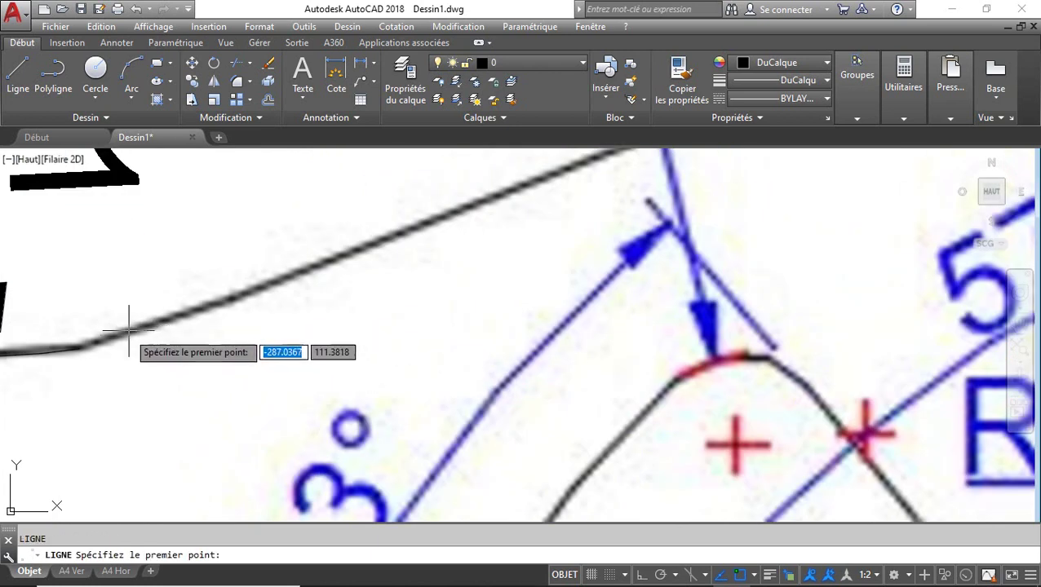
{"action": "left_click", "coordinate": [147, 326]}
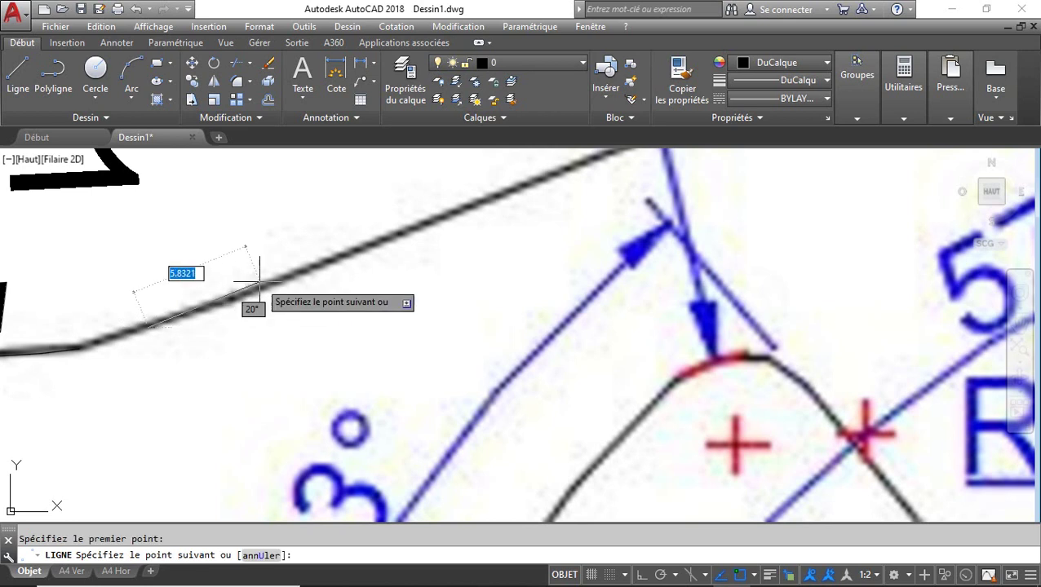
{"action": "scroll", "coordinate": [326, 282], "scroll_direction": "down", "scroll_amount": 4}
{"action": "scroll", "coordinate": [432, 229], "scroll_direction": "up", "scroll_amount": 2}
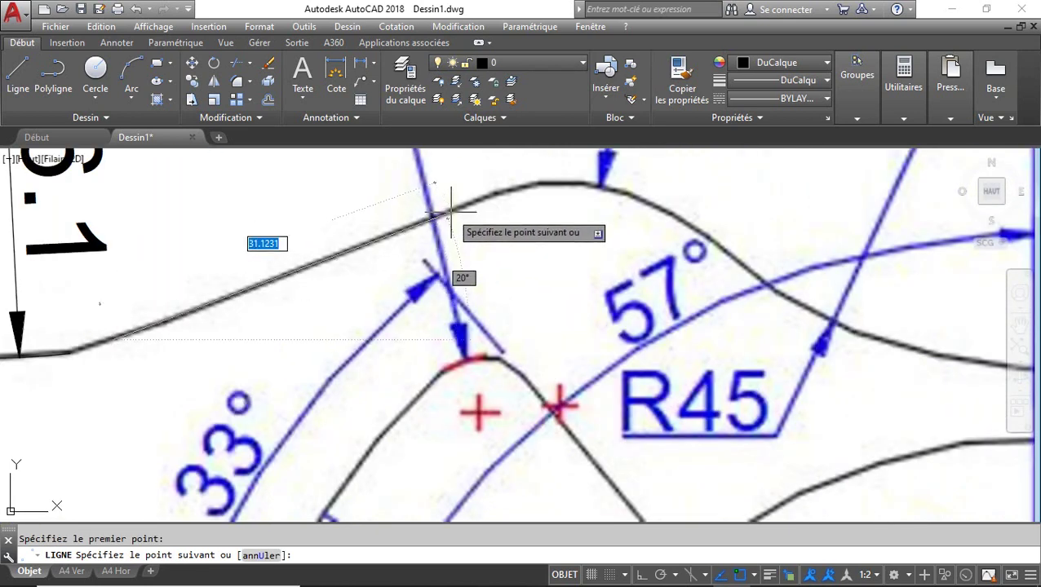
{"action": "left_click", "coordinate": [450, 225]}
{"action": "key", "text": "Return"}
{"action": "scroll", "coordinate": [421, 321], "scroll_direction": "down", "scroll_amount": 2}
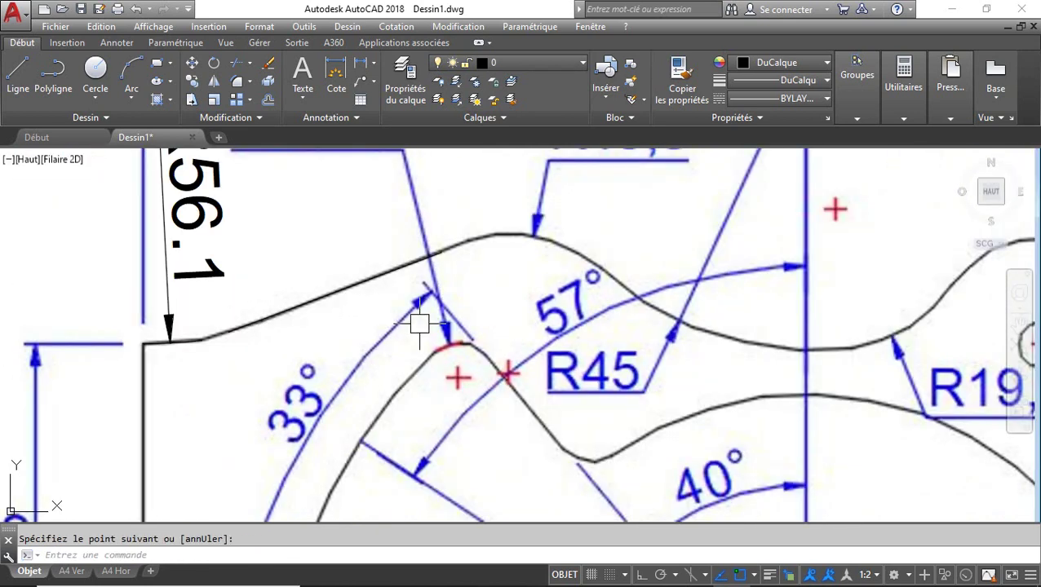
Trace a vertical line with ortho on, down the reference drawing's left edge from its upper-left corner
{"action": "key", "text": "Return"}
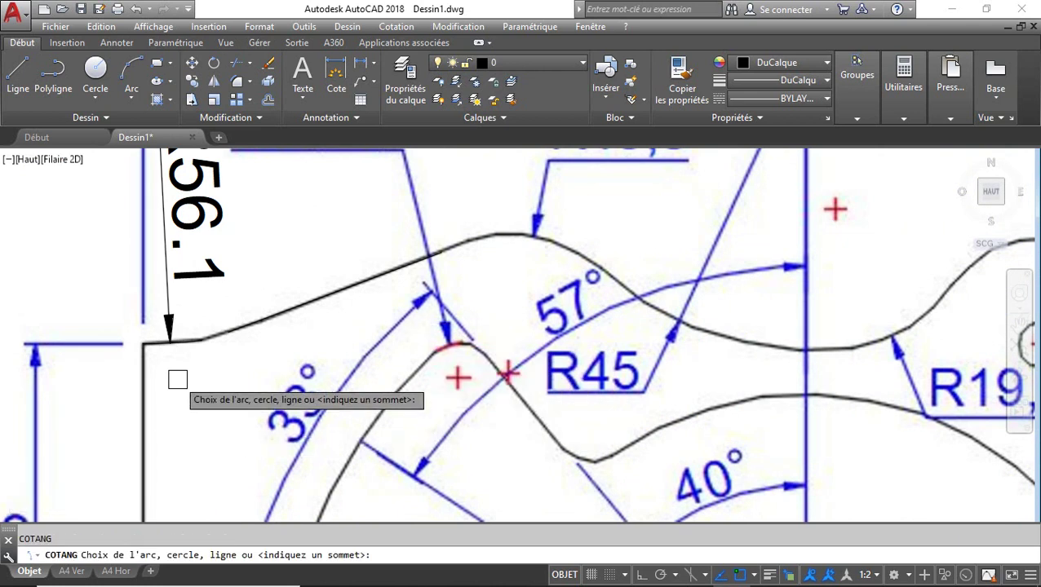
{"action": "key", "text": "Escape"}
{"action": "scroll", "coordinate": [176, 377], "scroll_direction": "down", "scroll_amount": 2}
{"action": "type", "text": "l"}
{"action": "key", "text": "Return"}
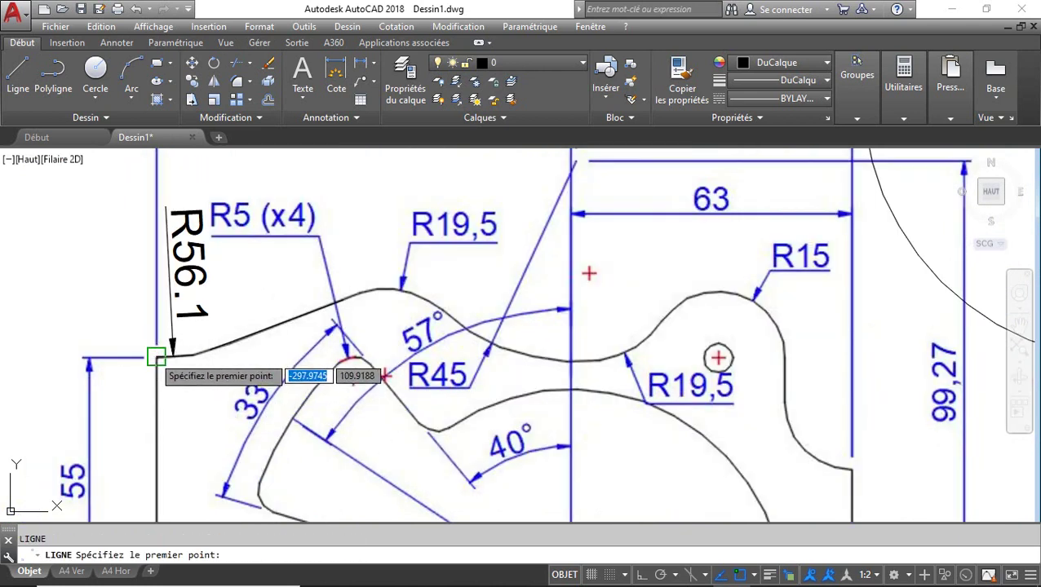
{"action": "left_click", "coordinate": [157, 357]}
{"action": "key", "text": "F8"}
{"action": "left_click", "coordinate": [174, 473]}
{"action": "key", "text": "Return"}
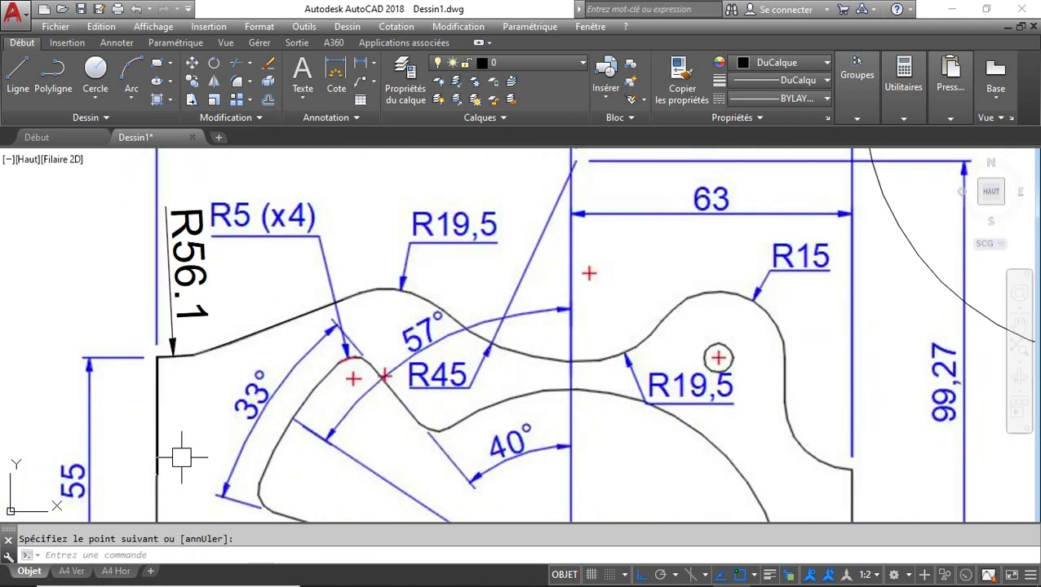
Measure the angle between the traced vertical edge and the sloping edge of the reference drawing with an angular dimension
{"action": "type", "text": "cotang"}
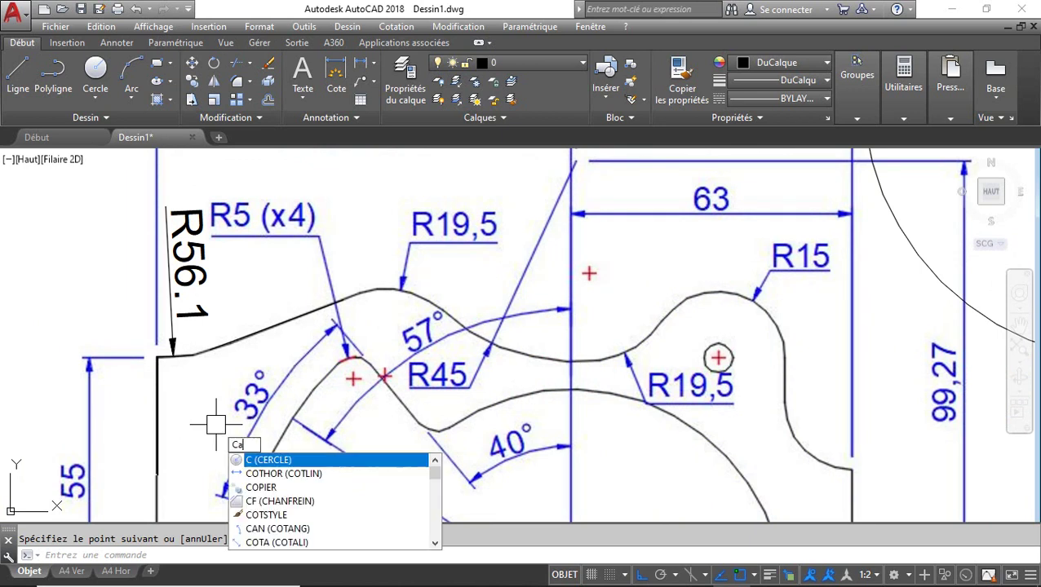
{"action": "key", "text": "Return"}
{"action": "left_click", "coordinate": [156, 377]}
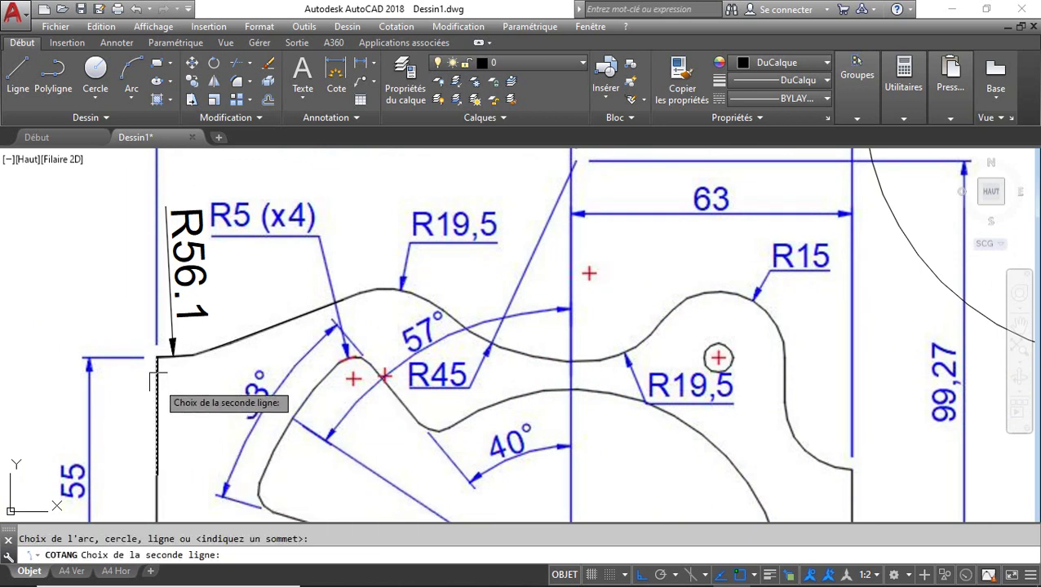
{"action": "left_click", "coordinate": [227, 338]}
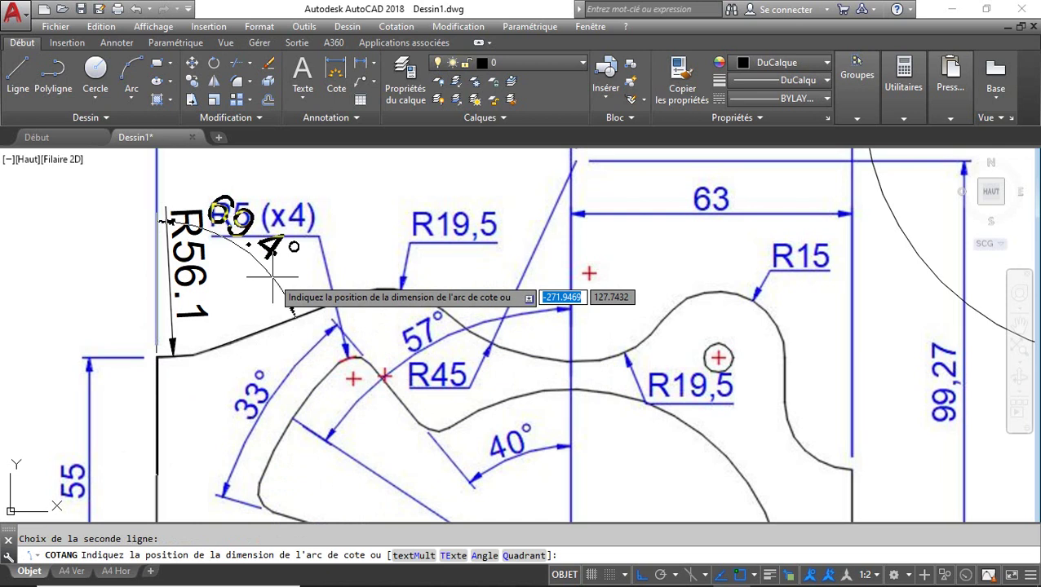
{"action": "scroll", "coordinate": [357, 231], "scroll_direction": "down", "scroll_amount": 2}
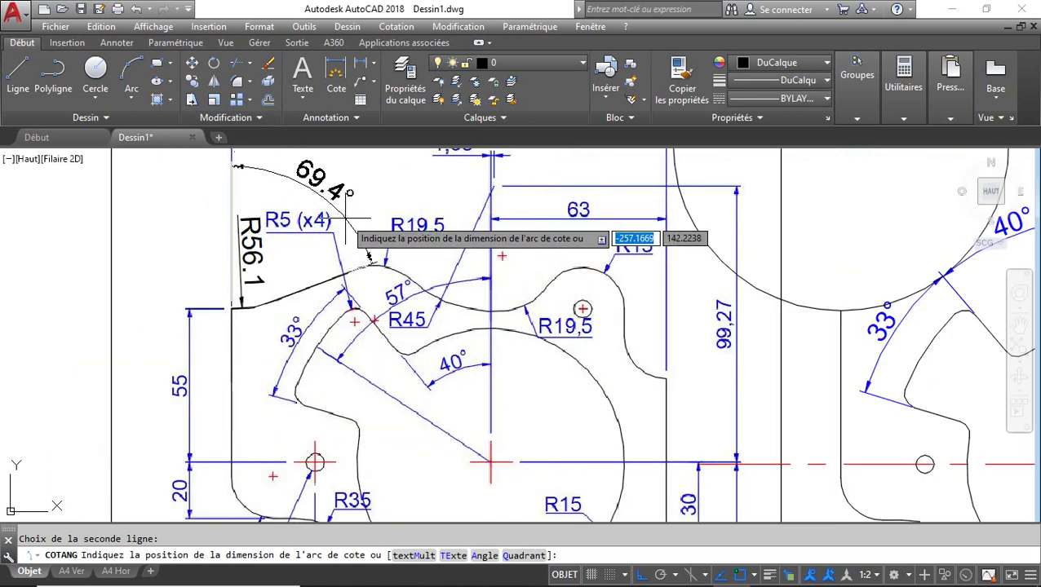
{"action": "key", "text": "Escape"}
{"action": "scroll", "coordinate": [440, 241], "scroll_direction": "down", "scroll_amount": 2}
{"action": "mouse_move", "coordinate": [489, 250]}
{"action": "middle_mouse_down"}
{"action": "mouse_move", "coordinate": [394, 262]}
{"action": "mouse_move", "coordinate": [228, 311]}
{"action": "middle_mouse_up"}
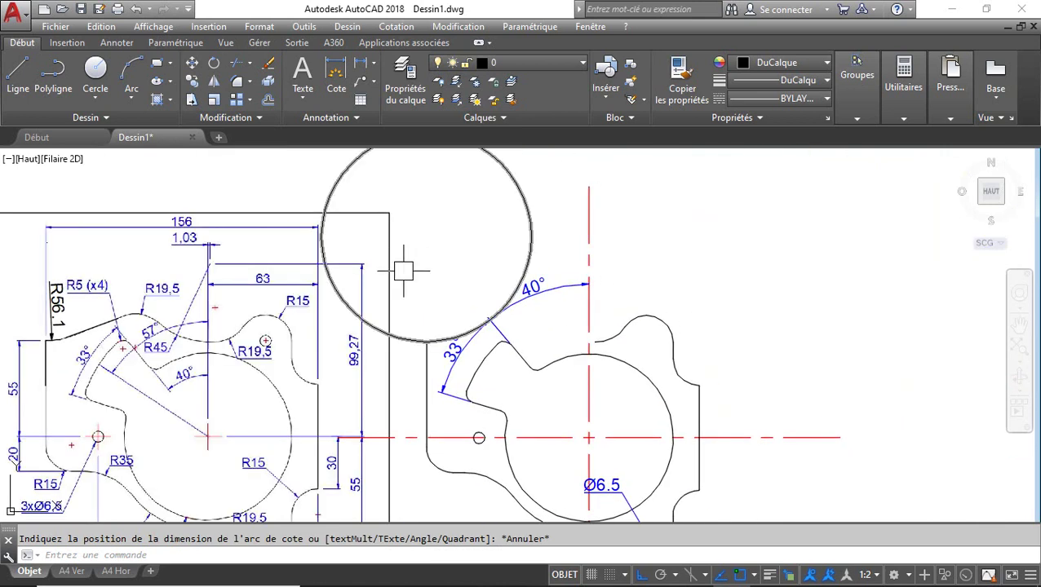
{"action": "middle_click_drag", "start_coordinate": [405, 272], "coordinate": [410, 278]}
Draw a construction line at 20° through the centre of the radius 60 circle
{"action": "type", "text": "do"}
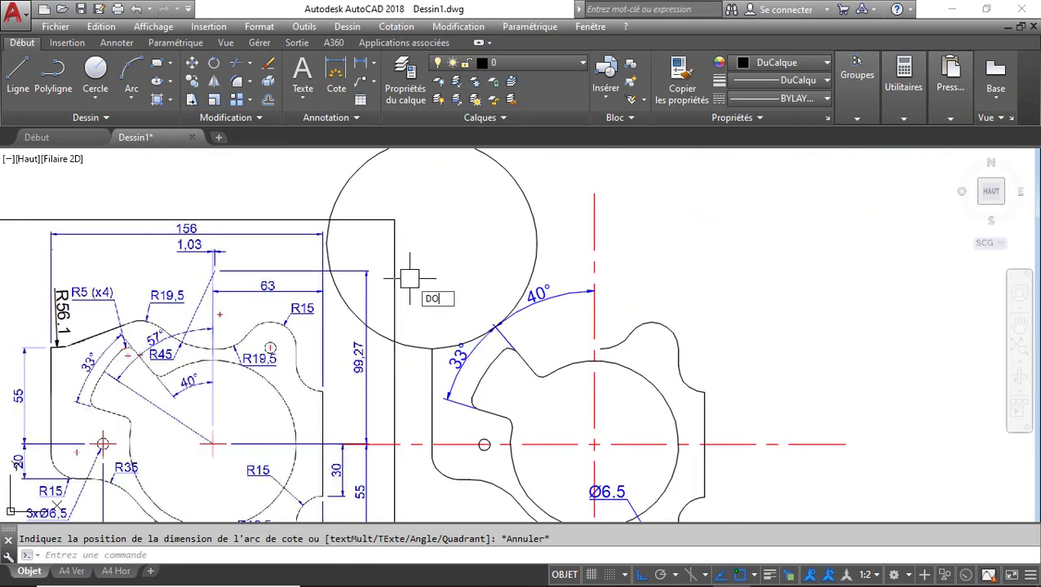
{"action": "key", "text": "Return"}
{"action": "type", "text": "a"}
{"action": "key", "text": "Return"}
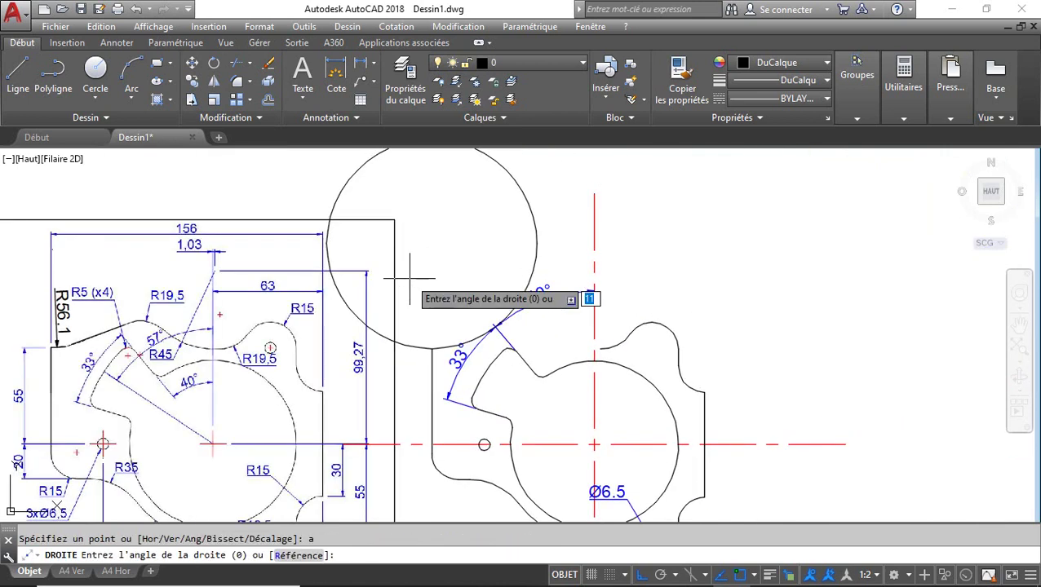
{"action": "type", "text": "20"}
{"action": "key", "text": "Return"}
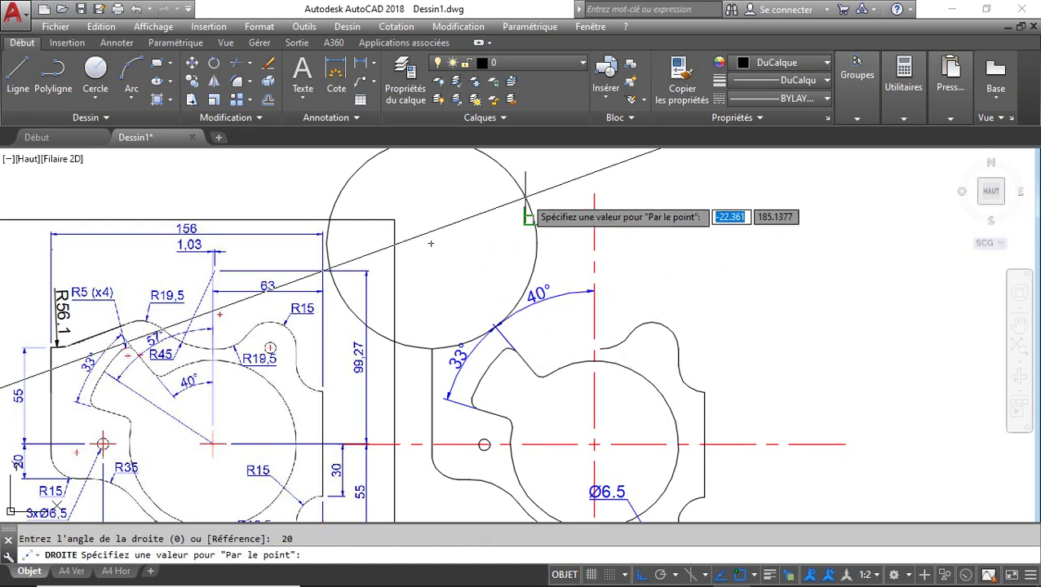
{"action": "left_click", "coordinate": [425, 247]}
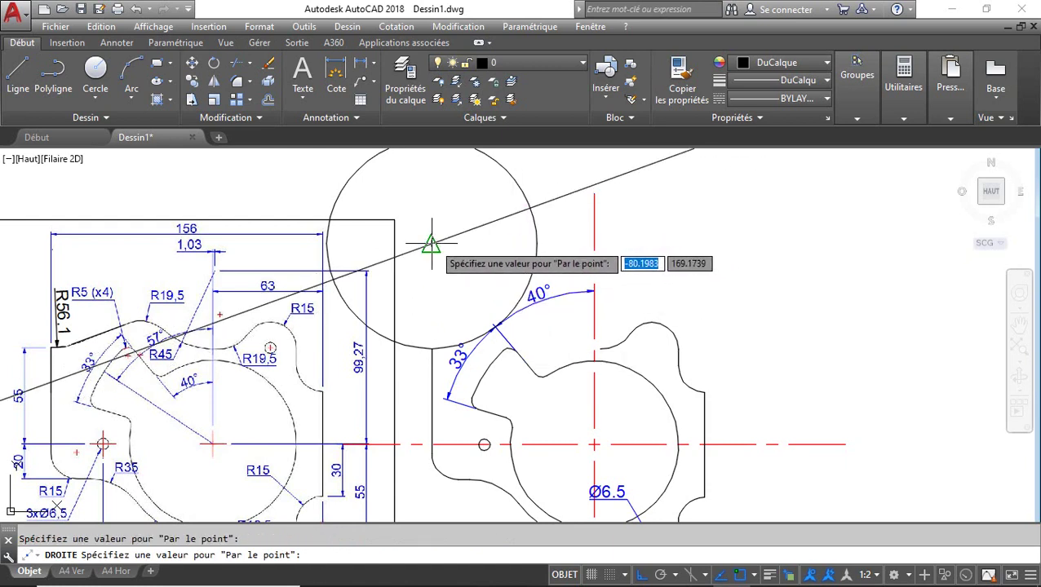
{"action": "key", "text": "Return"}
Offset the 20° construction line by 60 downward so it is tangent to the circle, and erase the original line
{"action": "type", "text": "dc"}
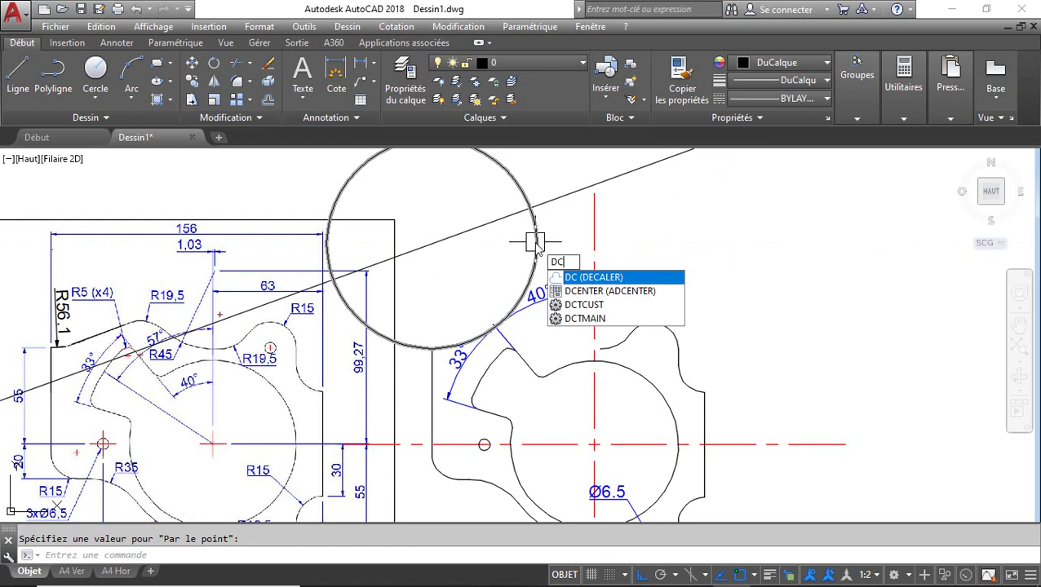
{"action": "key", "text": "Return"}
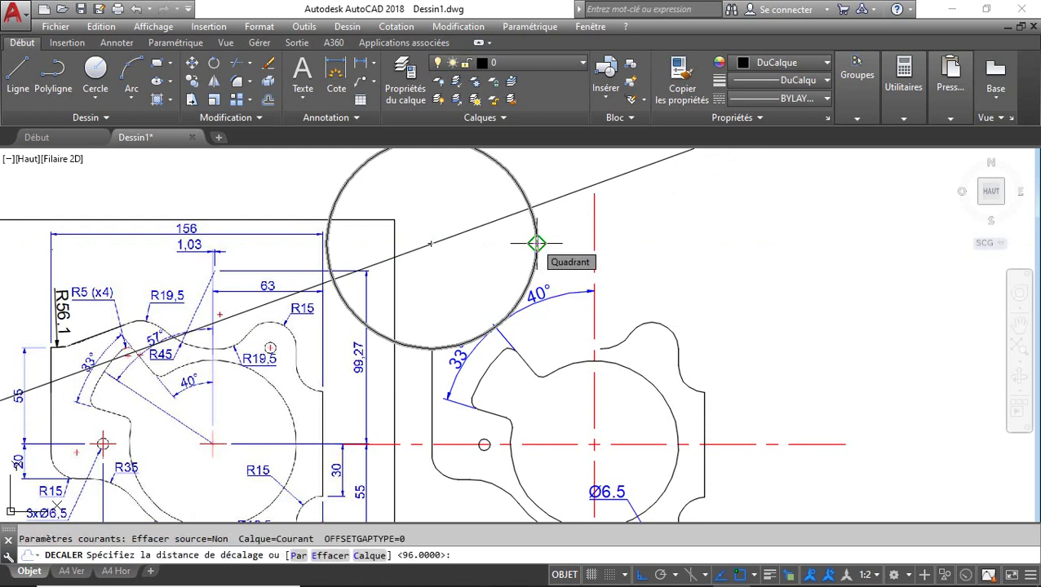
{"action": "type", "text": "60"}
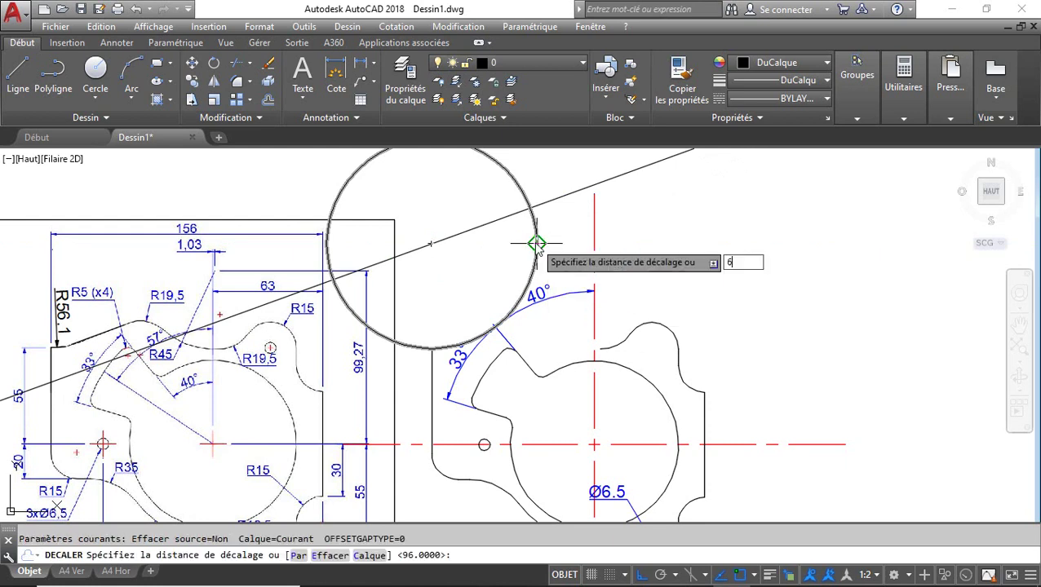
{"action": "key", "text": "Return"}
{"action": "left_click", "coordinate": [609, 178]}
{"action": "left_click", "coordinate": [574, 274]}
{"action": "key", "text": "Return"}
{"action": "left_click", "coordinate": [513, 214]}
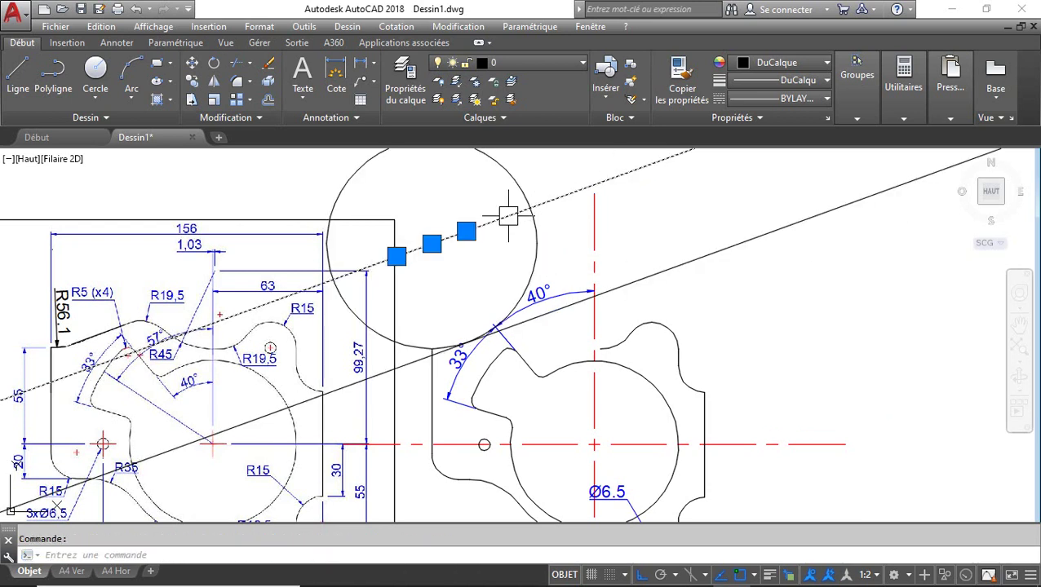
{"action": "key", "text": "Return"}
Trim the offset 20° line to the stretch between the plate's left vertical edge and the vertical centreline
{"action": "type", "text": "aj"}
{"action": "key", "text": "Return"}
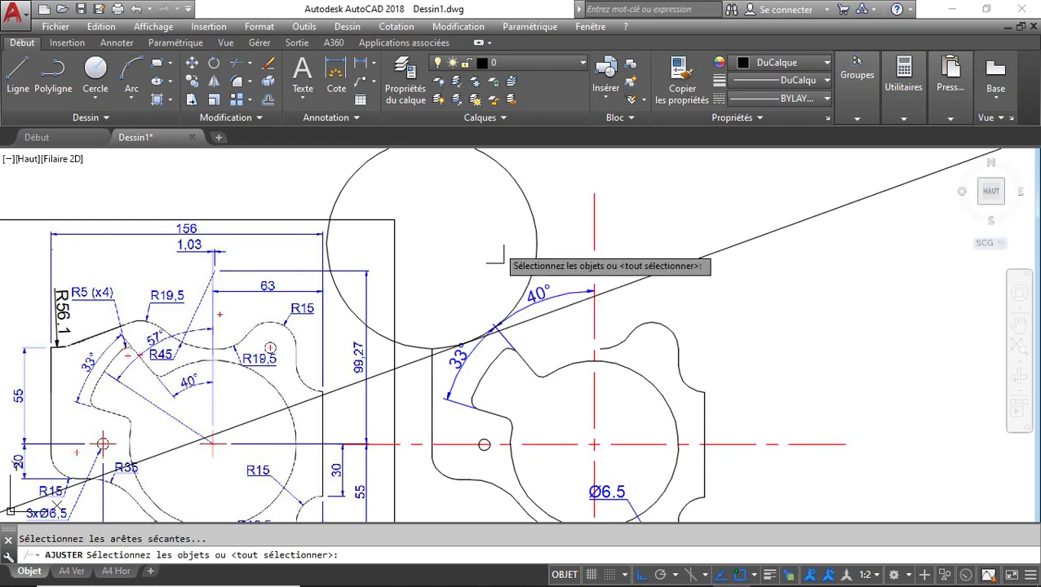
{"action": "left_click", "coordinate": [430, 377]}
{"action": "key", "text": "Return"}
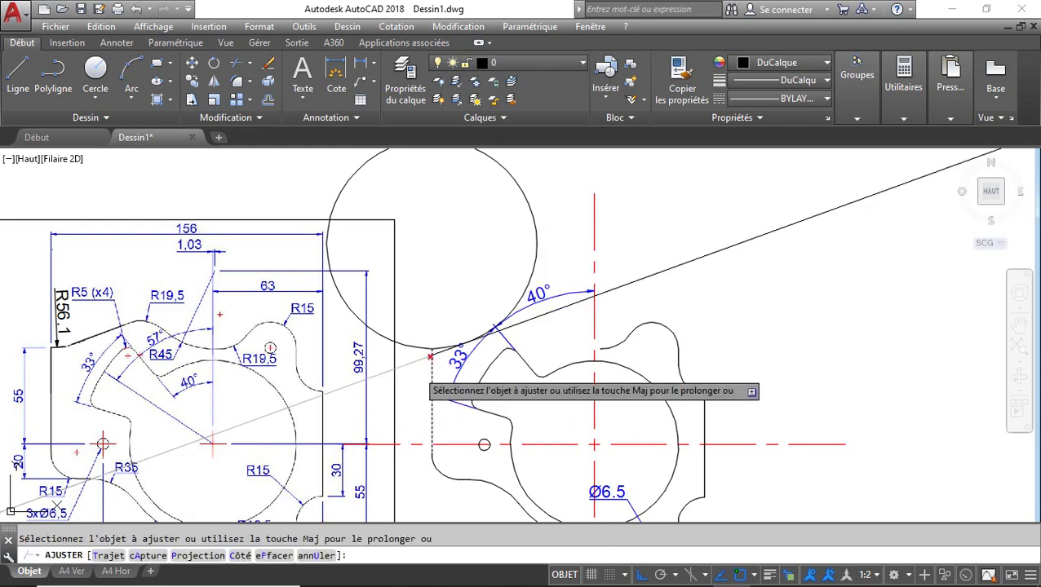
{"action": "key", "text": "Return"}
{"action": "key", "text": "Return"}
{"action": "key", "text": "Return"}
{"action": "left_click", "coordinate": [702, 258]}
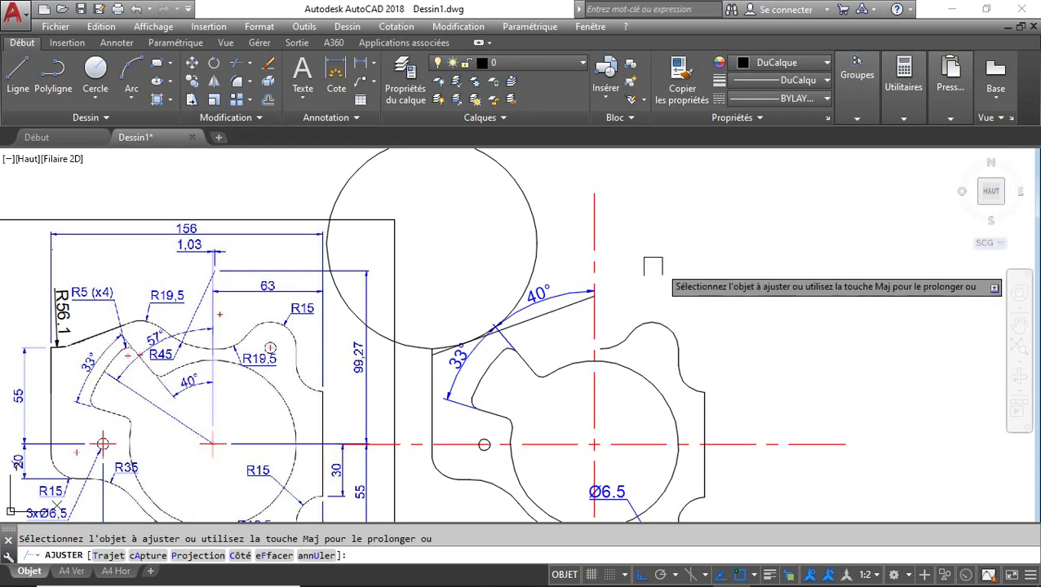
{"action": "key", "text": "Return"}
Trim the short stub of the sloping line between the left edge and its tangent point on the circle
{"action": "scroll", "coordinate": [433, 369], "scroll_direction": "up", "scroll_amount": 6}
{"action": "key", "text": "Return"}
{"action": "key", "text": "Return"}
{"action": "key", "text": "Return"}
{"action": "scroll", "coordinate": [453, 322], "scroll_direction": "down", "scroll_amount": 4}
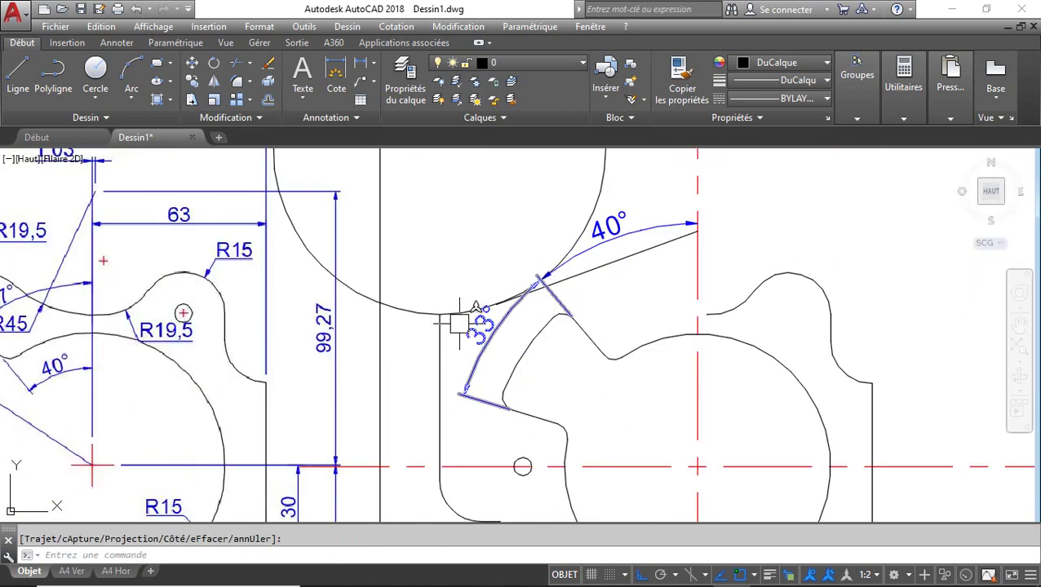
Trim the radius 60 circle against the left vertical edge and the sloping line, leaving only the connecting arc
{"action": "scroll", "coordinate": [459, 324], "scroll_direction": "down", "scroll_amount": 2}
{"action": "key", "text": "Return"}
{"action": "key", "text": "Return"}
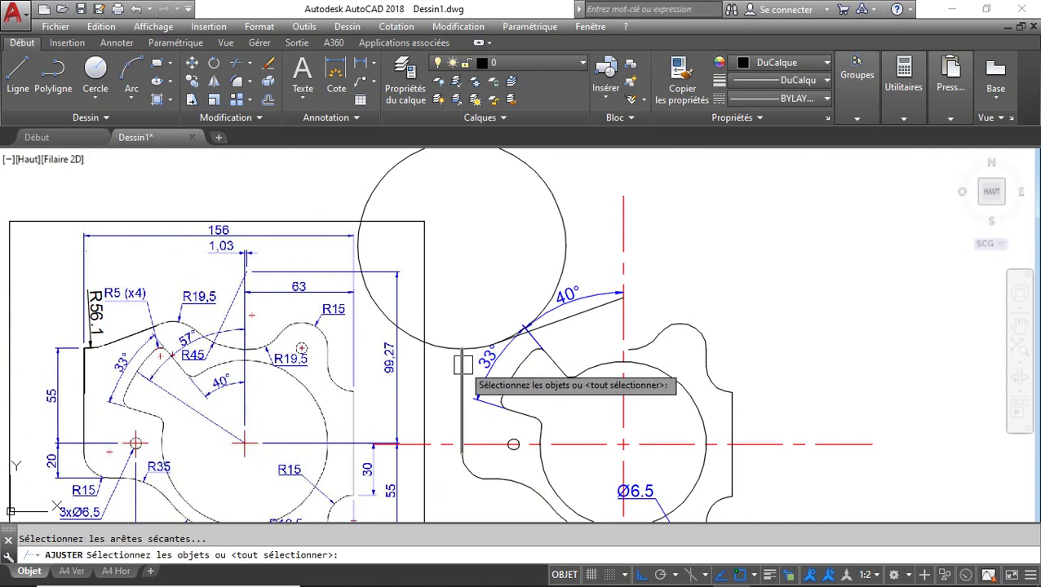
{"action": "left_click", "coordinate": [463, 365]}
{"action": "left_click", "coordinate": [578, 317]}
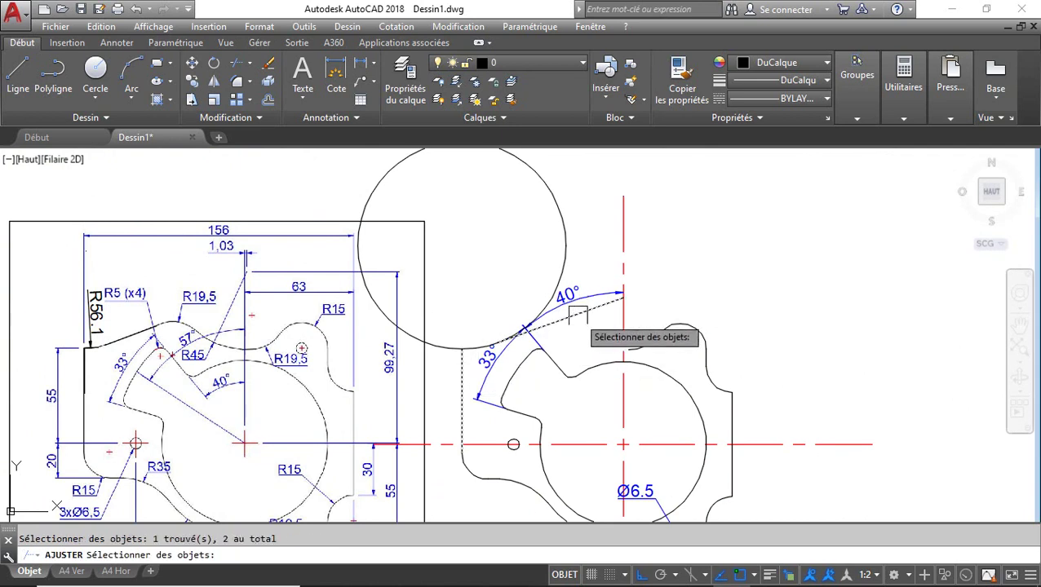
{"action": "key", "text": "Return"}
{"action": "left_click", "coordinate": [547, 175]}
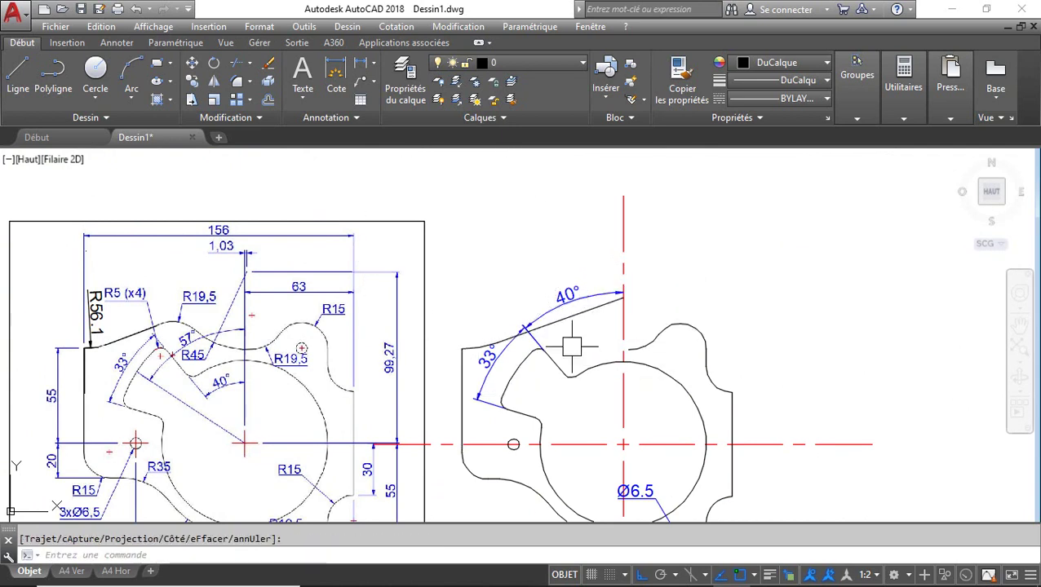
Freeze the dimension layer of the plate by picking its 40° angular dimension
{"action": "middle_click_drag", "start_coordinate": [656, 341], "coordinate": [670, 323]}
{"action": "middle_click_drag", "start_coordinate": [607, 307], "coordinate": [602, 289]}
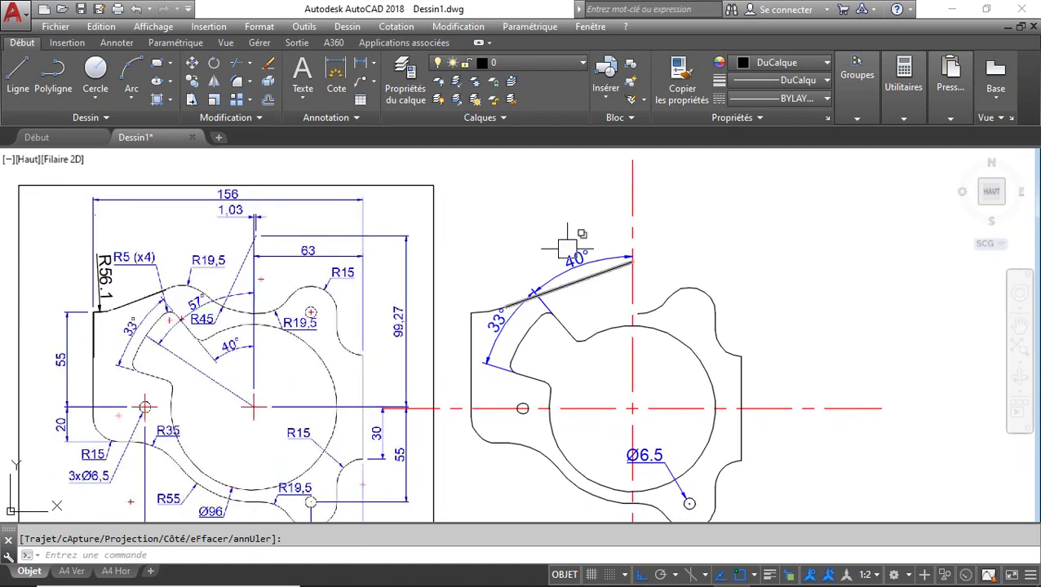
{"action": "left_click", "coordinate": [478, 85]}
{"action": "left_click", "coordinate": [570, 253]}
{"action": "key", "text": "Return"}
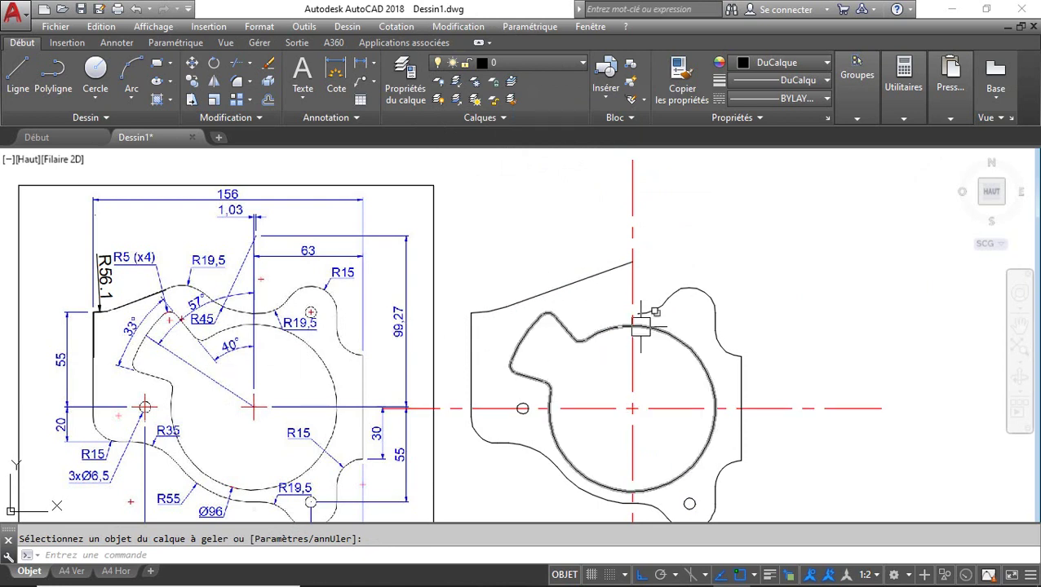
Erase the concave arc between the vertical centreline and the upper-right lobe of the plate
{"action": "scroll", "coordinate": [644, 305], "scroll_direction": "up", "scroll_amount": 2}
{"action": "left_click", "coordinate": [665, 314]}
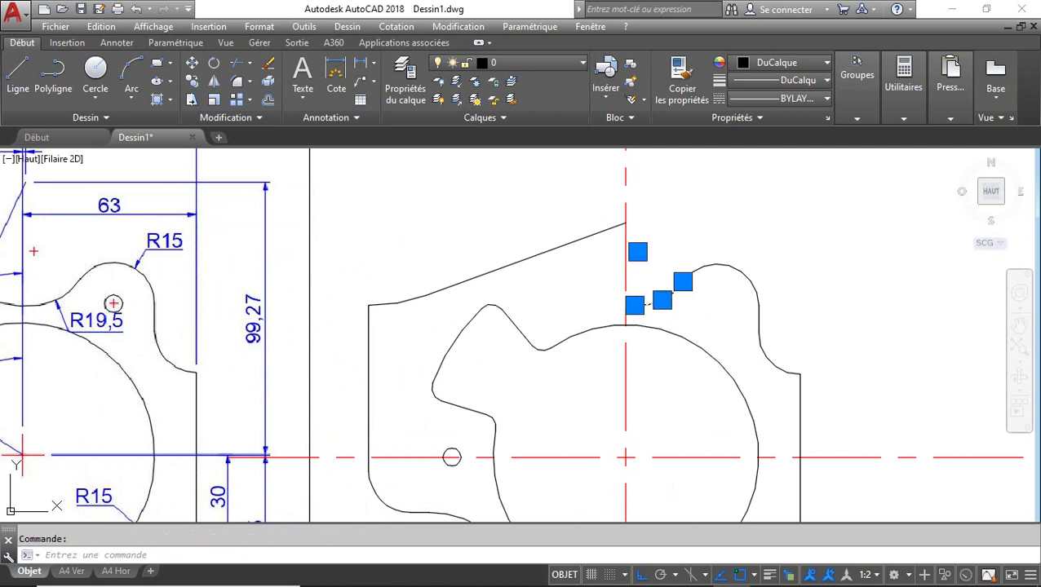
{"action": "type", "text": "zd"}
{"action": "key", "text": "Return"}
{"action": "scroll", "coordinate": [668, 320], "scroll_direction": "down", "scroll_amount": 2}
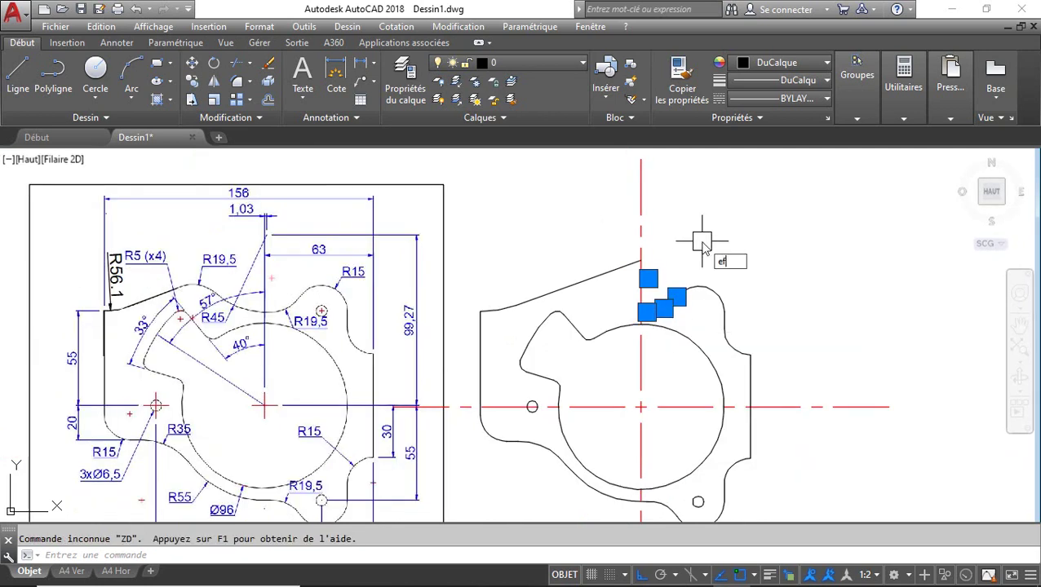
{"action": "key", "text": "Return"}
{"action": "middle_click_drag", "start_coordinate": [377, 360], "coordinate": [410, 351]}
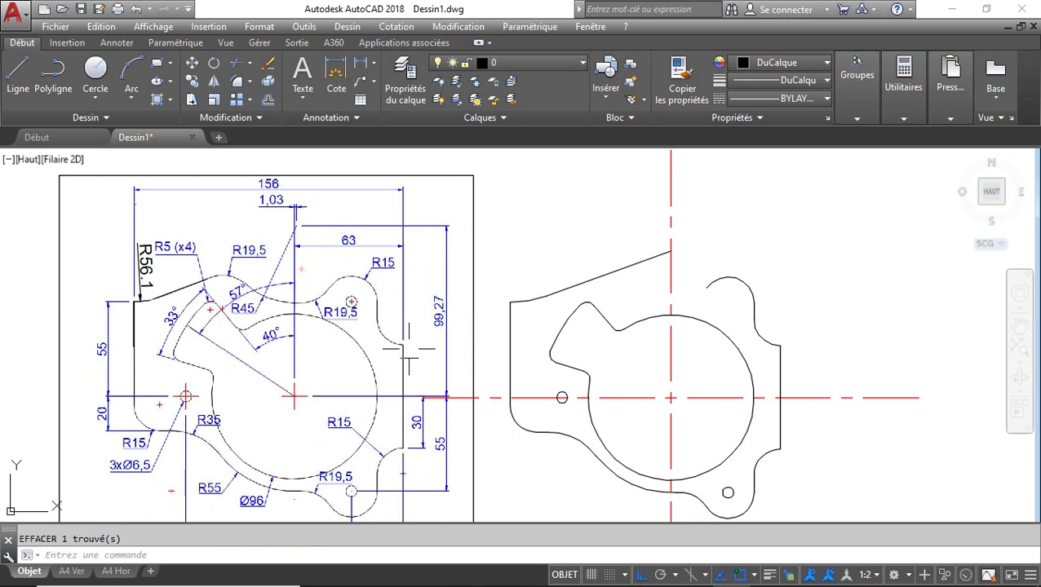
Offset the plate's horizontal centreline upward by 99.27 for the R45 arc centre
{"action": "scroll", "coordinate": [308, 254], "scroll_direction": "up", "scroll_amount": 2}
{"action": "scroll", "coordinate": [323, 282], "scroll_direction": "down", "scroll_amount": 2}
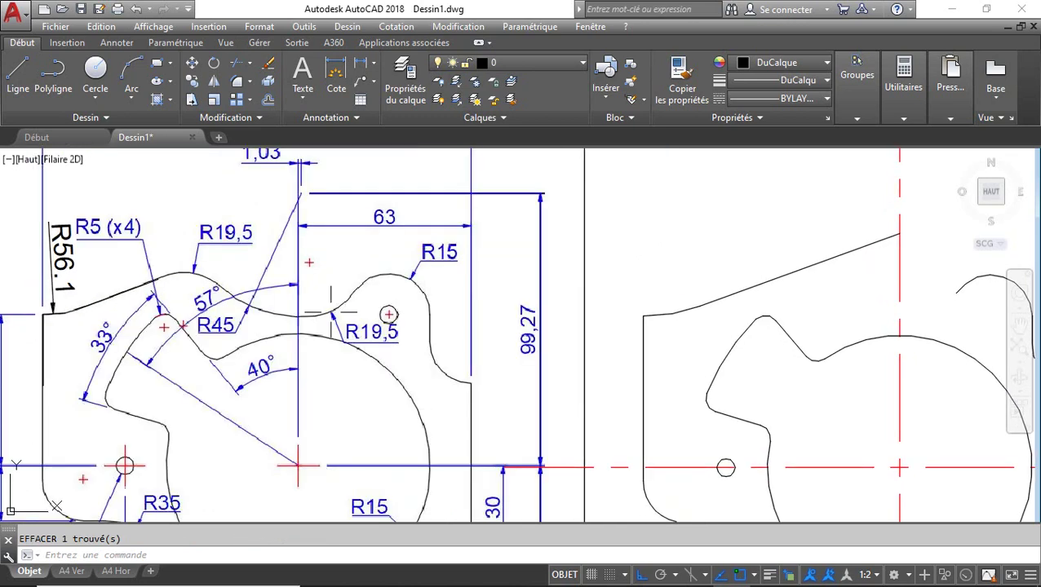
{"action": "scroll", "coordinate": [313, 233], "scroll_direction": "up", "scroll_amount": 1}
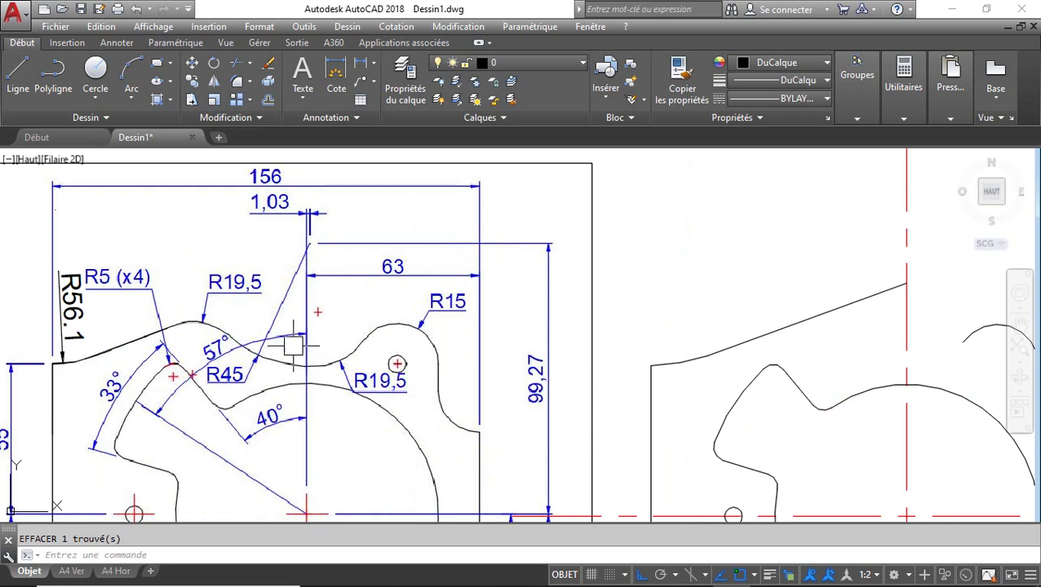
{"action": "scroll", "coordinate": [543, 345], "scroll_direction": "down", "scroll_amount": 1}
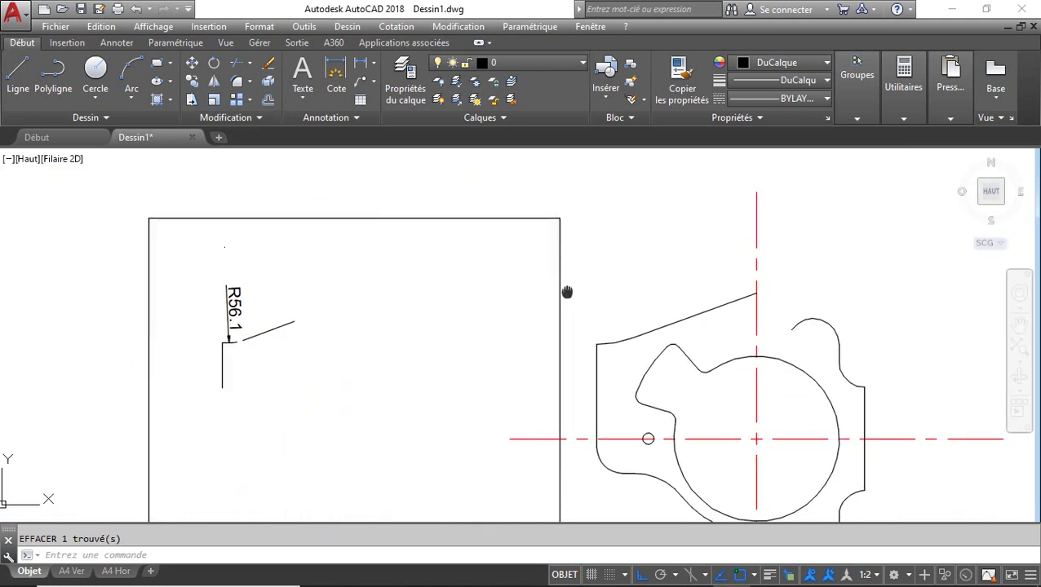
{"action": "key", "text": "Return"}
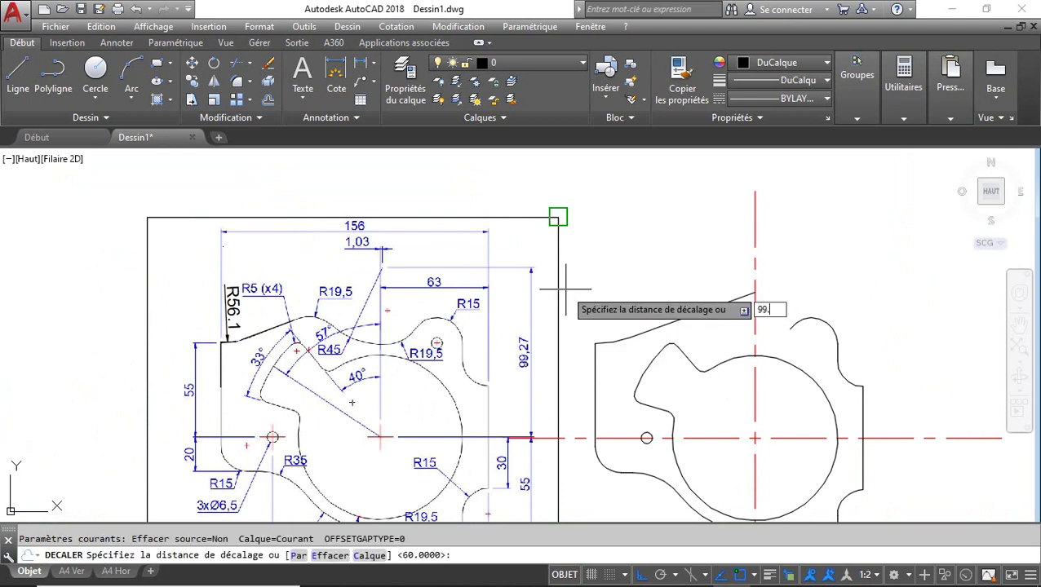
{"action": "left_click", "coordinate": [566, 288]}
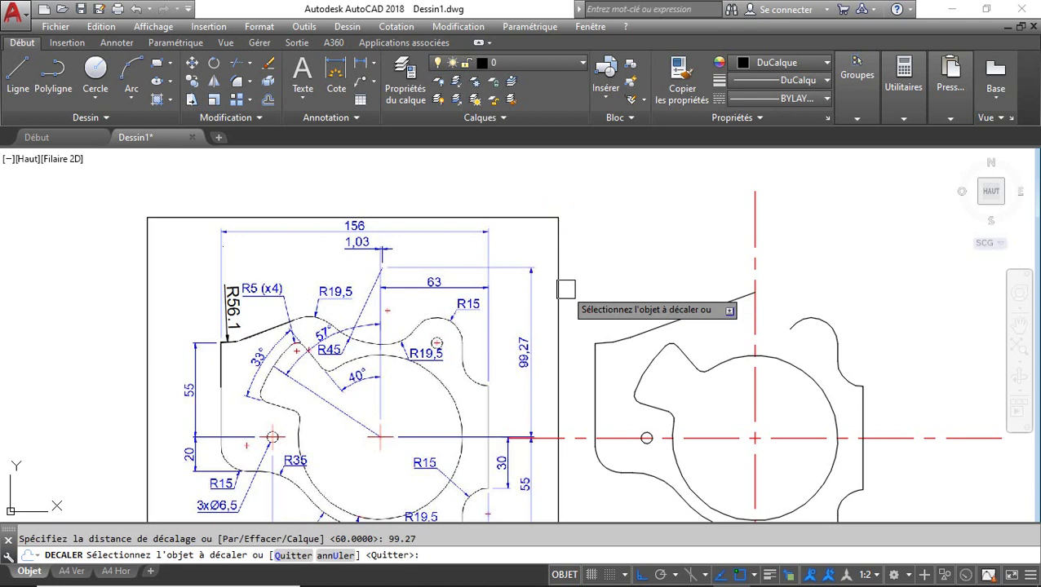
{"action": "left_click", "coordinate": [883, 438]}
{"action": "left_click", "coordinate": [869, 316]}
{"action": "key", "text": "Return"}
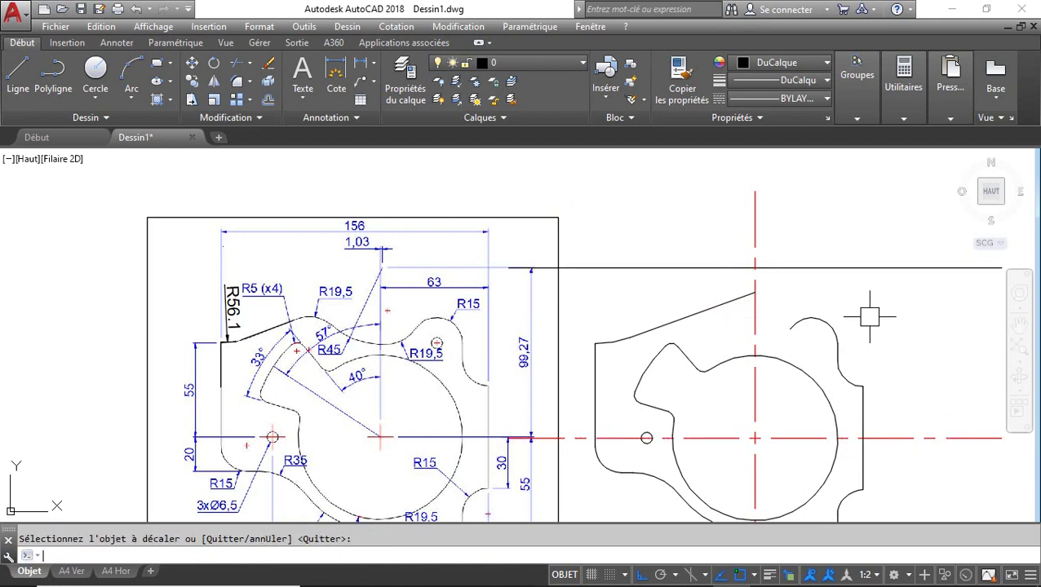
Offset the plate's vertical centreline by 1.03 to the right
{"action": "key", "text": "Return"}
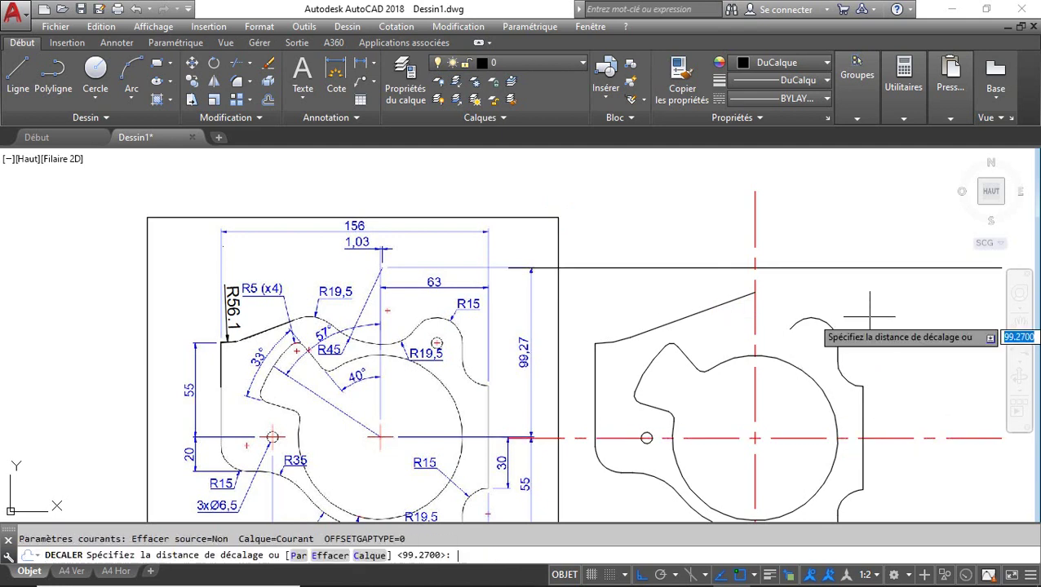
{"action": "type", "text": "1.03"}
{"action": "key", "text": "Return"}
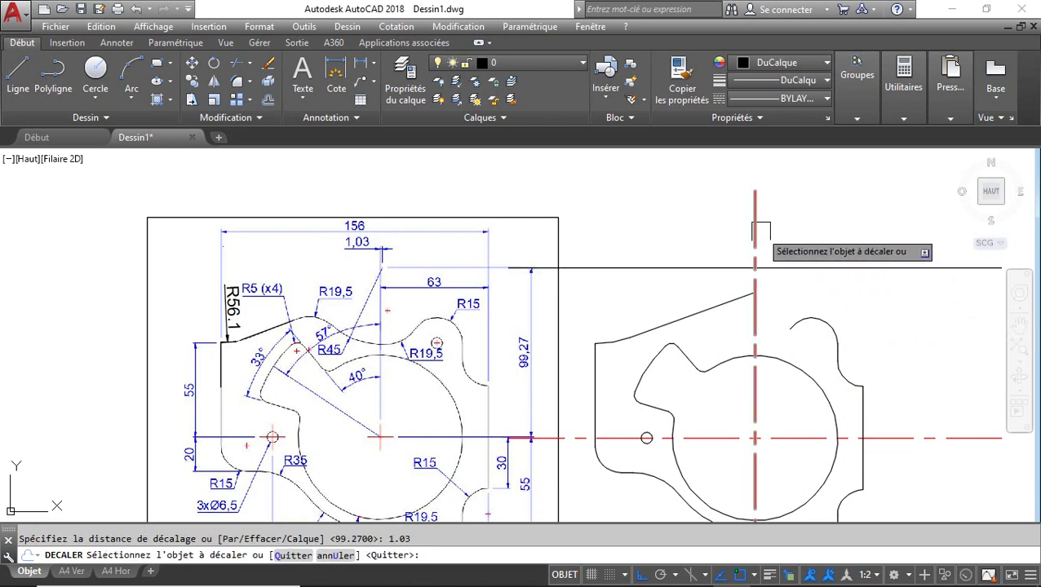
{"action": "key", "text": "Return"}
{"action": "scroll", "coordinate": [783, 281], "scroll_direction": "up", "scroll_amount": 6}
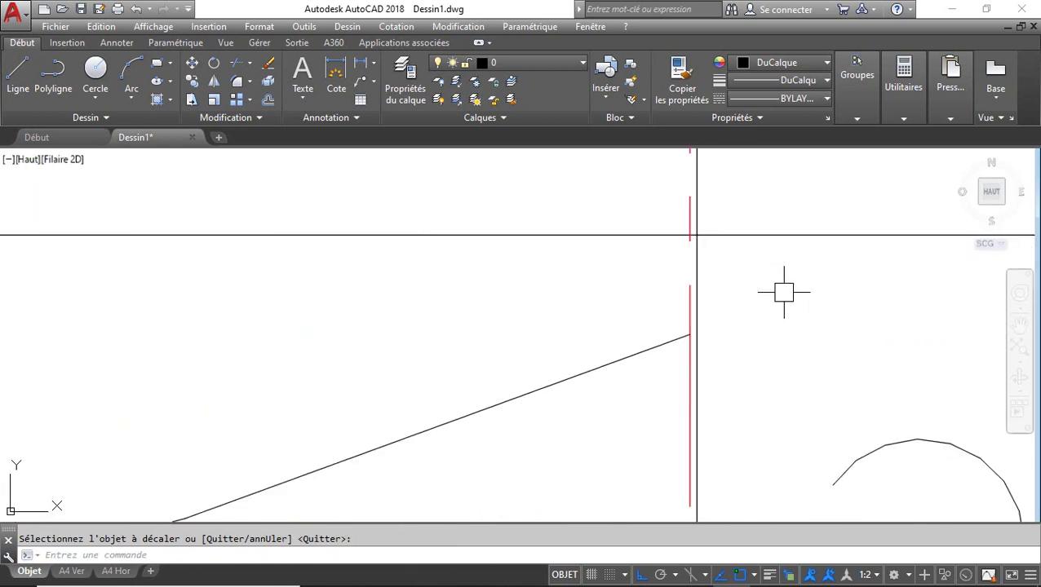
{"action": "type", "text": "c"}
{"action": "key", "text": "Return"}
{"action": "key", "text": "Escape"}
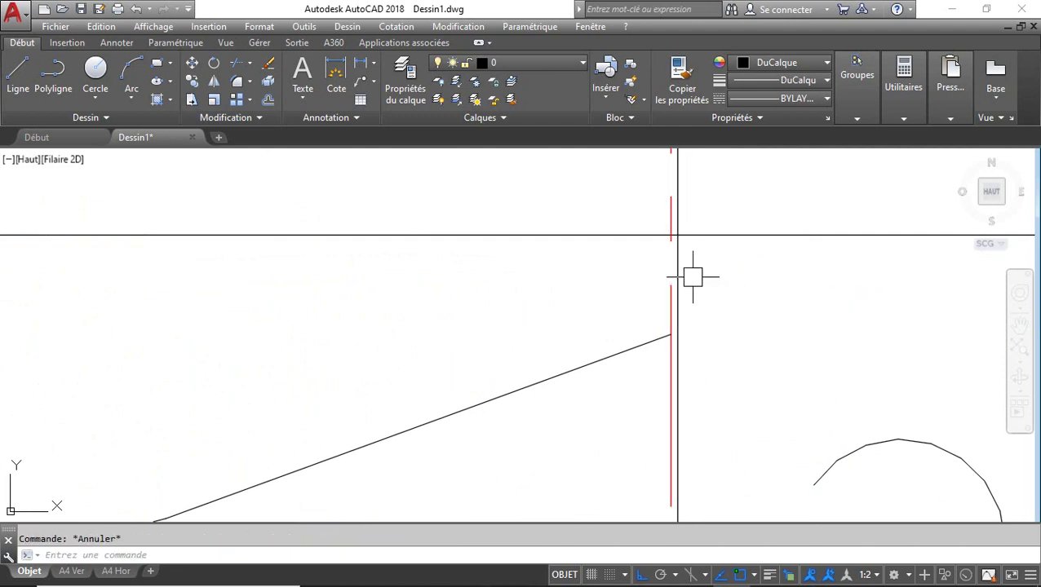
Draw a circle of radius 45 centred where the 99.27 and 1.03 offset lines cross above the plate
{"action": "type", "text": "c"}
{"action": "key", "text": "Return"}
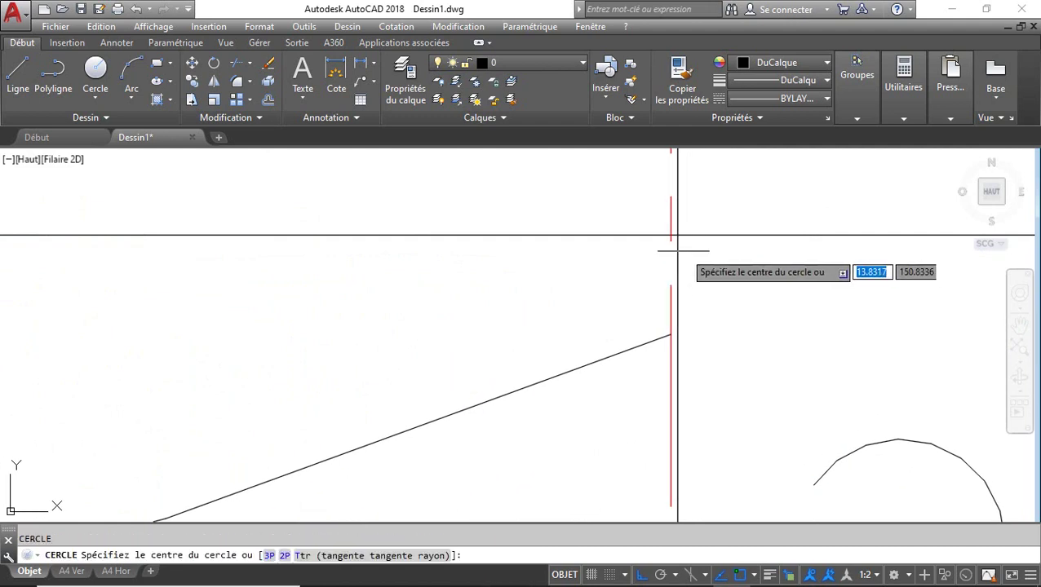
{"action": "left_click", "coordinate": [677, 235]}
{"action": "scroll", "coordinate": [704, 275], "scroll_direction": "down", "scroll_amount": 5}
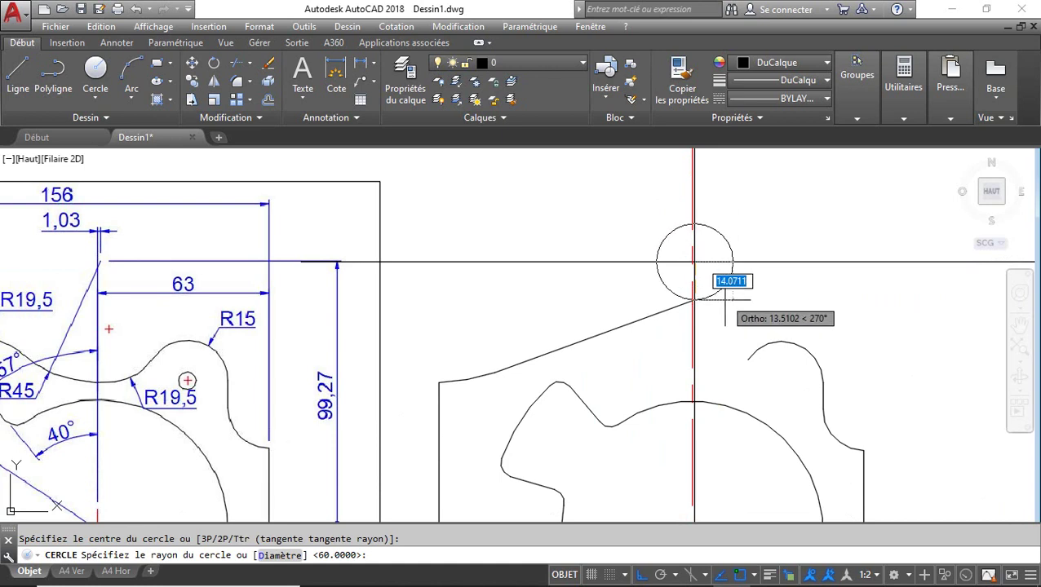
{"action": "scroll", "coordinate": [726, 299], "scroll_direction": "up", "scroll_amount": 3}
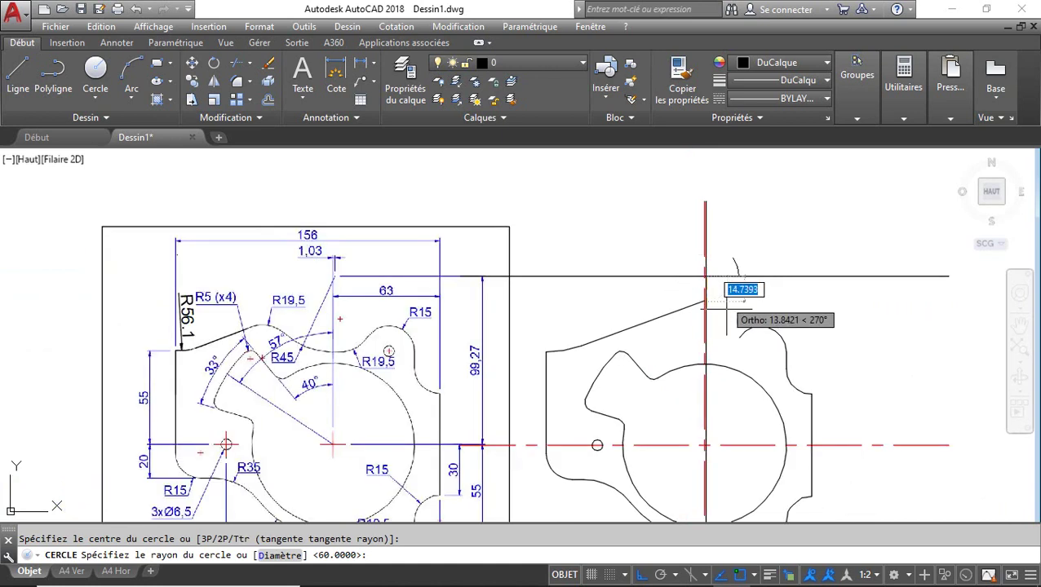
{"action": "scroll", "coordinate": [724, 301], "scroll_direction": "up", "scroll_amount": 2}
{"action": "type", "text": "4"}
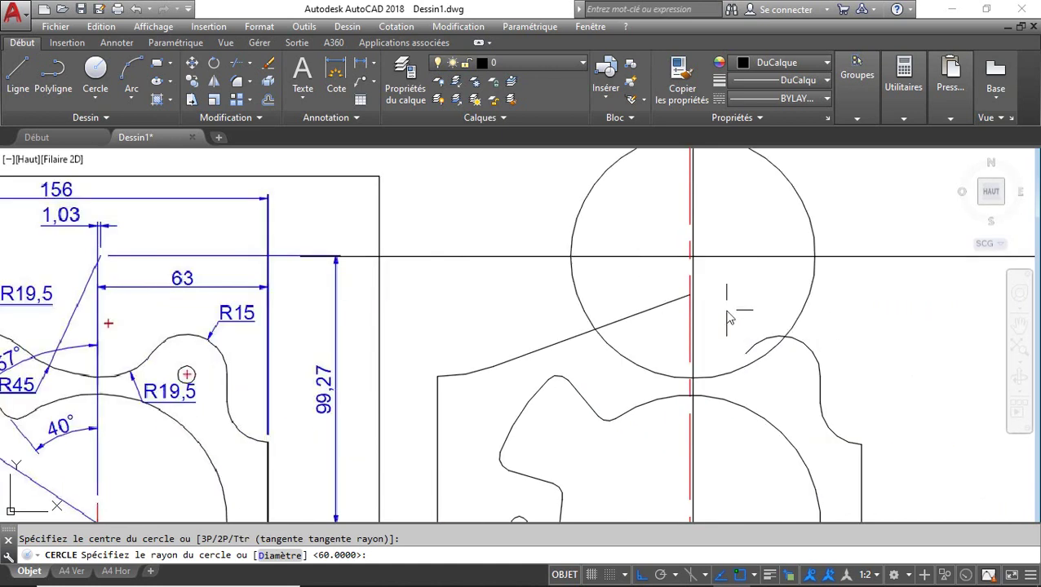
{"action": "type", "text": "5"}
{"action": "key", "text": "Return"}
{"action": "scroll", "coordinate": [773, 384], "scroll_direction": "down", "scroll_amount": 4}
{"action": "middle_click_drag", "start_coordinate": [774, 384], "coordinate": [672, 349]}
{"action": "scroll", "coordinate": [639, 359], "scroll_direction": "up", "scroll_amount": 3}
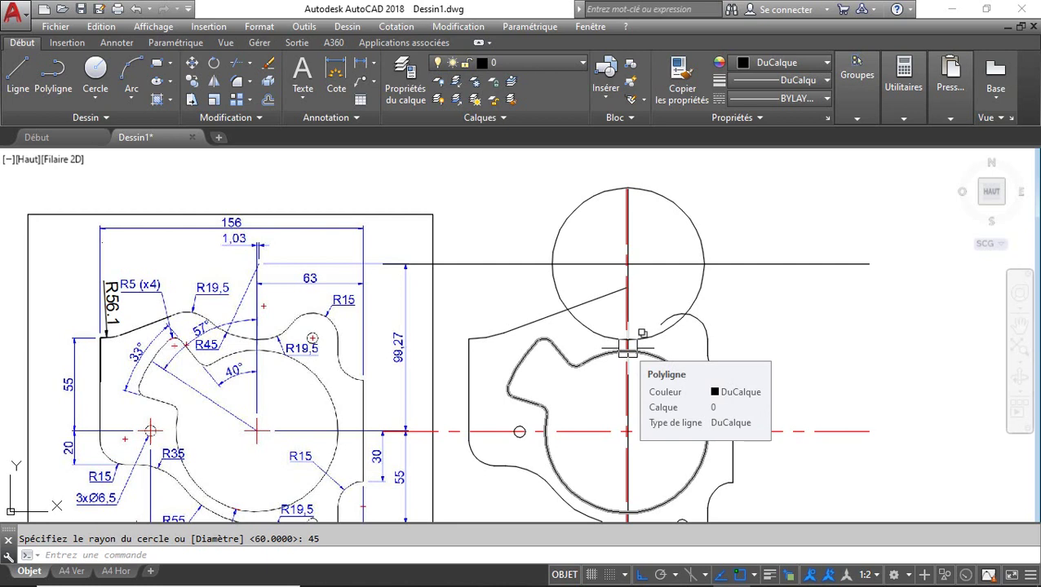
{"action": "scroll", "coordinate": [667, 343], "scroll_direction": "up", "scroll_amount": 4}
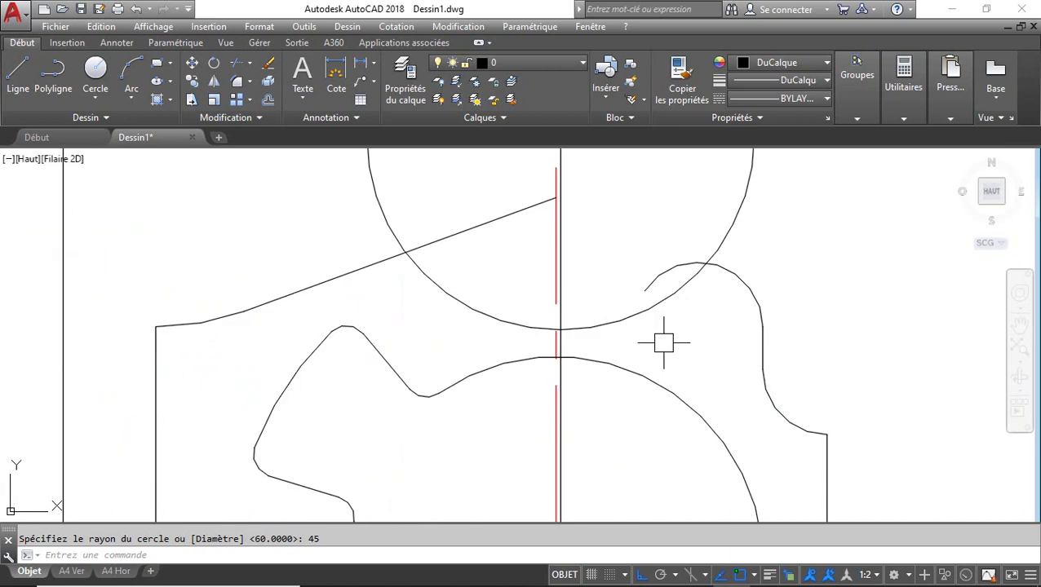
{"action": "type", "text": "r"}
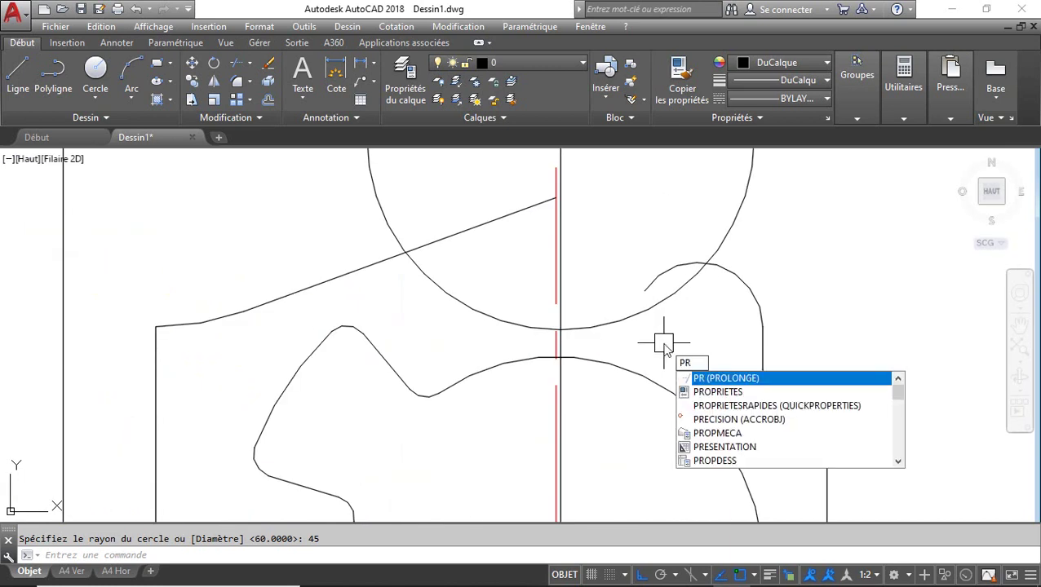
{"action": "key", "text": "Return"}
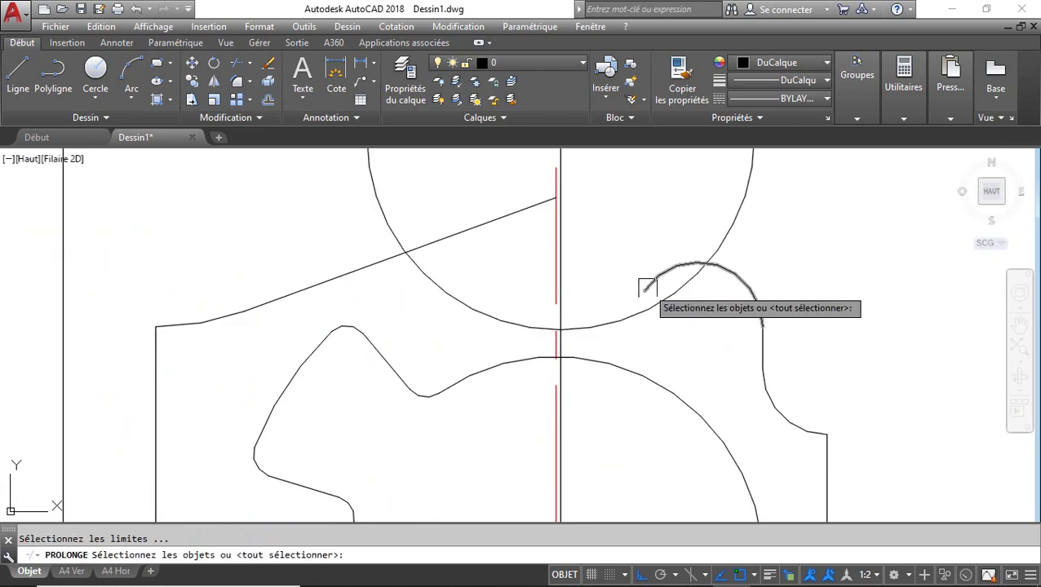
{"action": "left_click", "coordinate": [644, 286]}
{"action": "key", "text": "Return"}
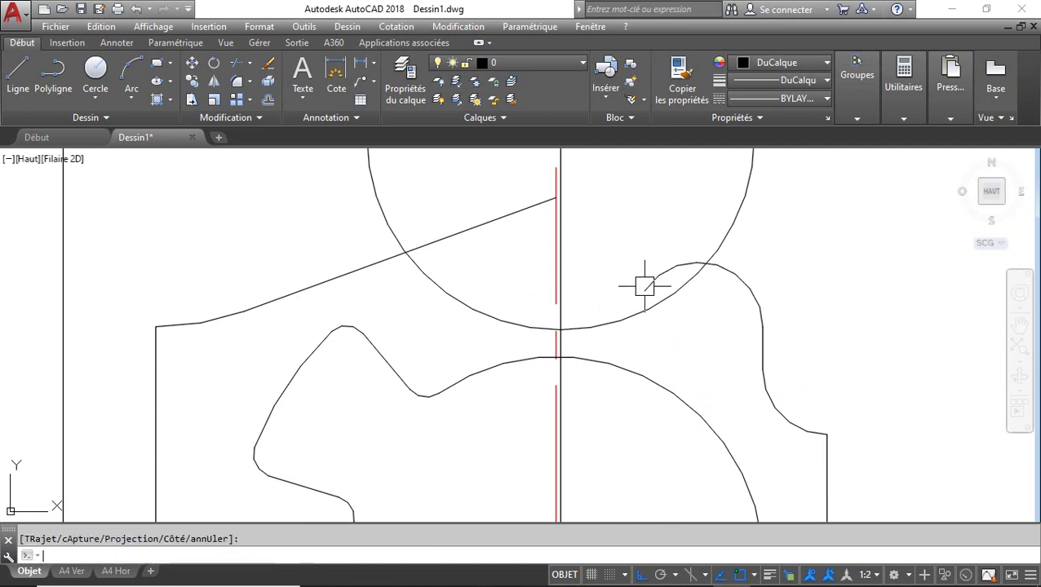
{"action": "key", "text": "Escape"}
Extend the open end of the upper-right lobe's R15 arc to the R45 circle
{"action": "type", "text": "pr"}
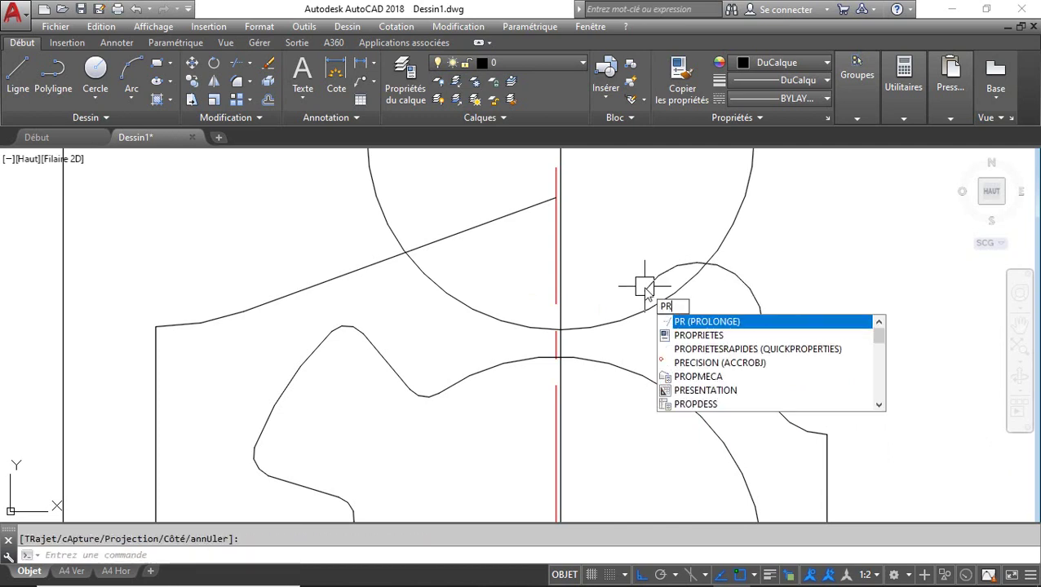
{"action": "key", "text": "Return"}
{"action": "key", "text": "Return"}
{"action": "left_click", "coordinate": [647, 287]}
{"action": "key", "text": "Return"}
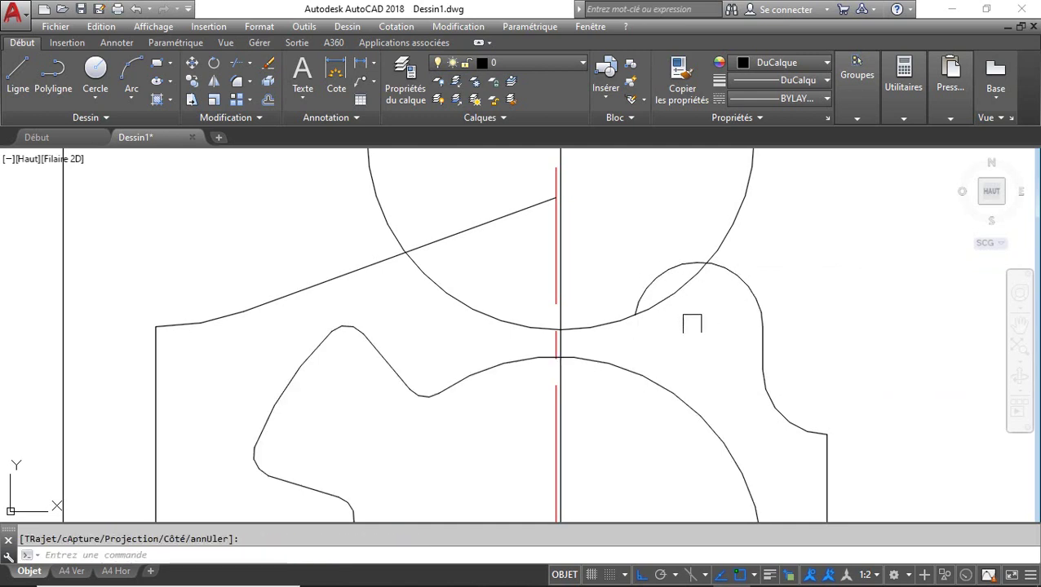
{"action": "type", "text": "aj"}
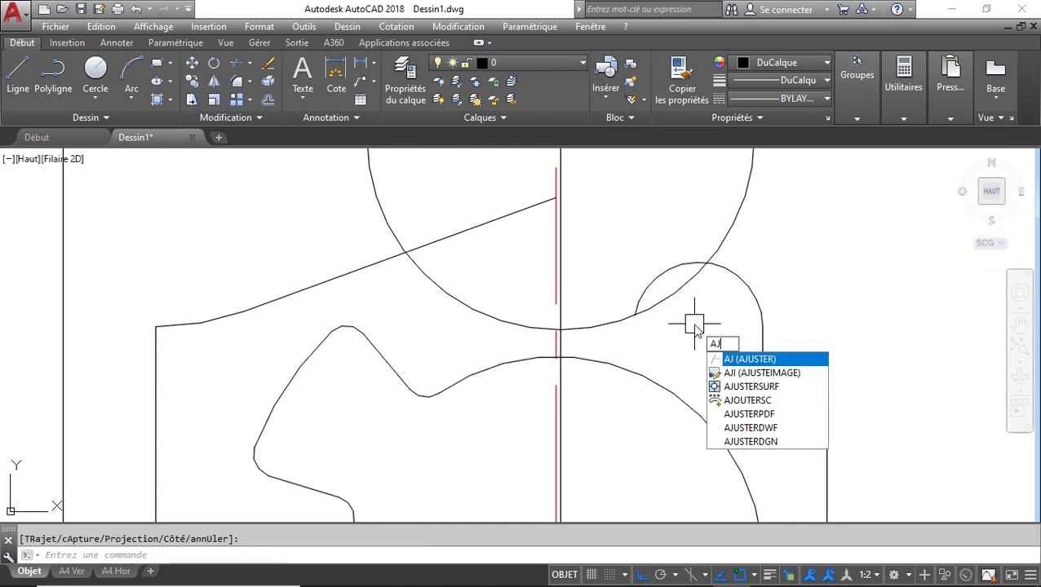
{"action": "key", "text": "Return"}
{"action": "left_click", "coordinate": [683, 297]}
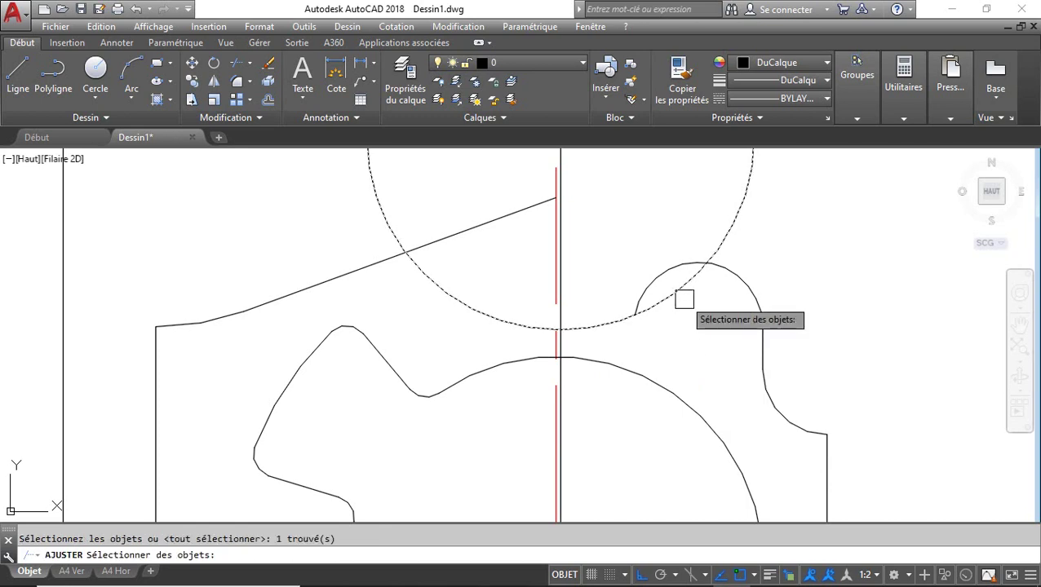
{"action": "key", "text": "Return"}
{"action": "key", "text": "Return"}
Trim the R45 circle to the lower arc between the sloped edge and the upper-right lobe
{"action": "key", "text": "Return"}
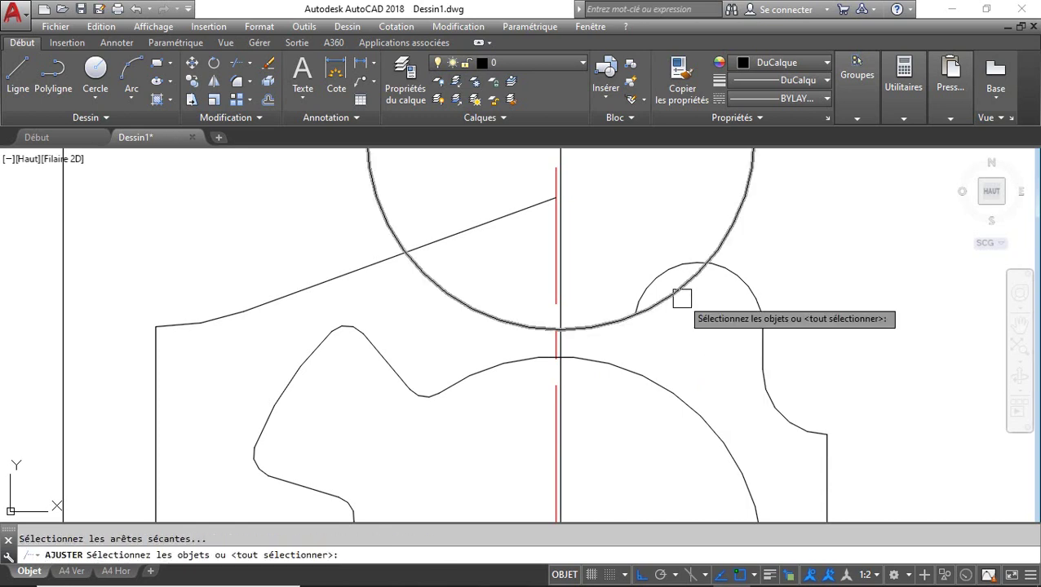
{"action": "key", "text": "Return"}
{"action": "left_click", "coordinate": [681, 297]}
{"action": "scroll", "coordinate": [681, 297], "scroll_direction": "down", "scroll_amount": 4}
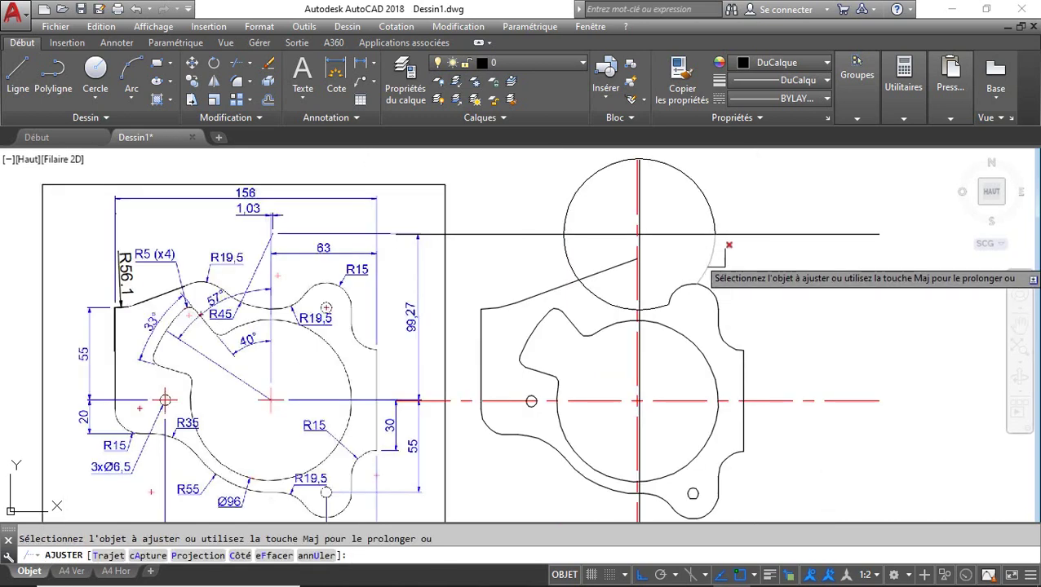
{"action": "key", "text": "Return"}
{"action": "key", "text": "Return"}
{"action": "left_click", "coordinate": [558, 286]}
{"action": "key", "text": "Return"}
{"action": "left_click", "coordinate": [564, 255]}
{"action": "key", "text": "Return"}
Fillet the upper-right lobe's arc to the R45 arc with a radius of 19.5
{"action": "scroll", "coordinate": [622, 288], "scroll_direction": "up", "scroll_amount": 2}
{"action": "scroll", "coordinate": [665, 303], "scroll_direction": "up", "scroll_amount": 2}
{"action": "scroll", "coordinate": [682, 301], "scroll_direction": "down", "scroll_amount": 2}
{"action": "middle_click_drag", "start_coordinate": [683, 299], "coordinate": [720, 309]}
{"action": "scroll", "coordinate": [719, 306], "scroll_direction": "down", "scroll_amount": 3}
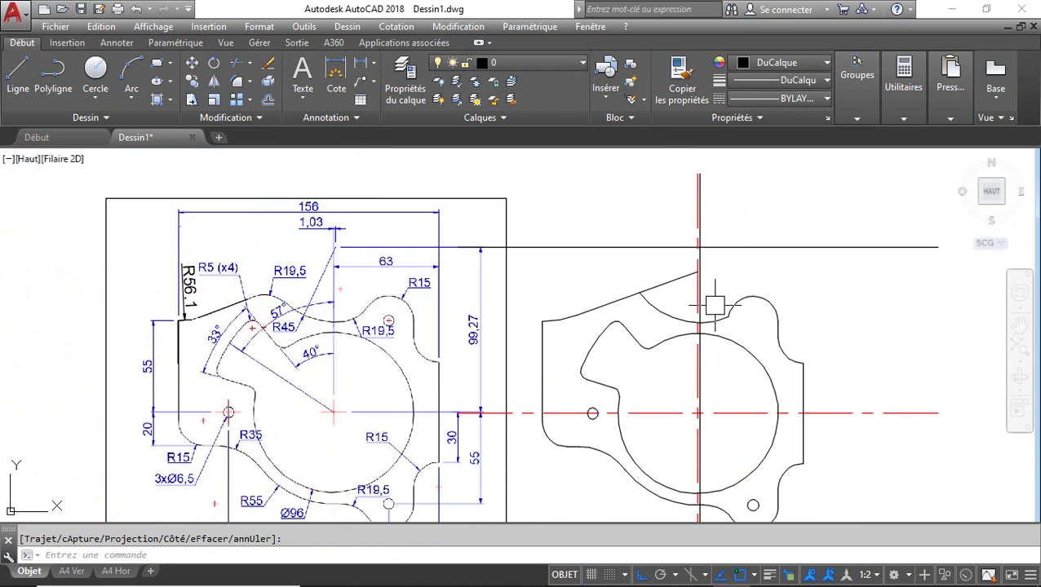
{"action": "scroll", "coordinate": [720, 308], "scroll_direction": "up", "scroll_amount": 3}
{"action": "type", "text": "rd"}
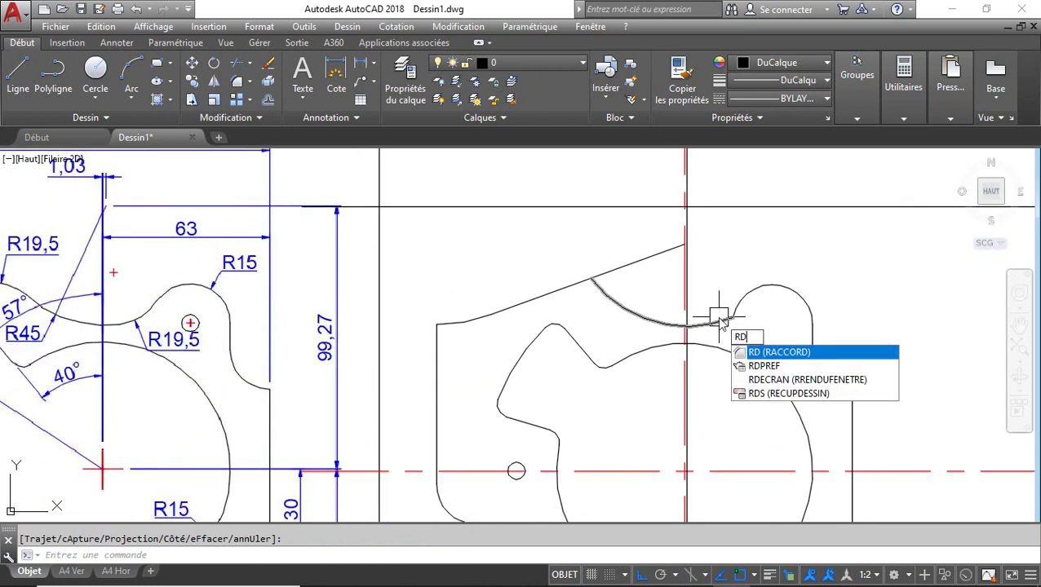
{"action": "key", "text": "Return"}
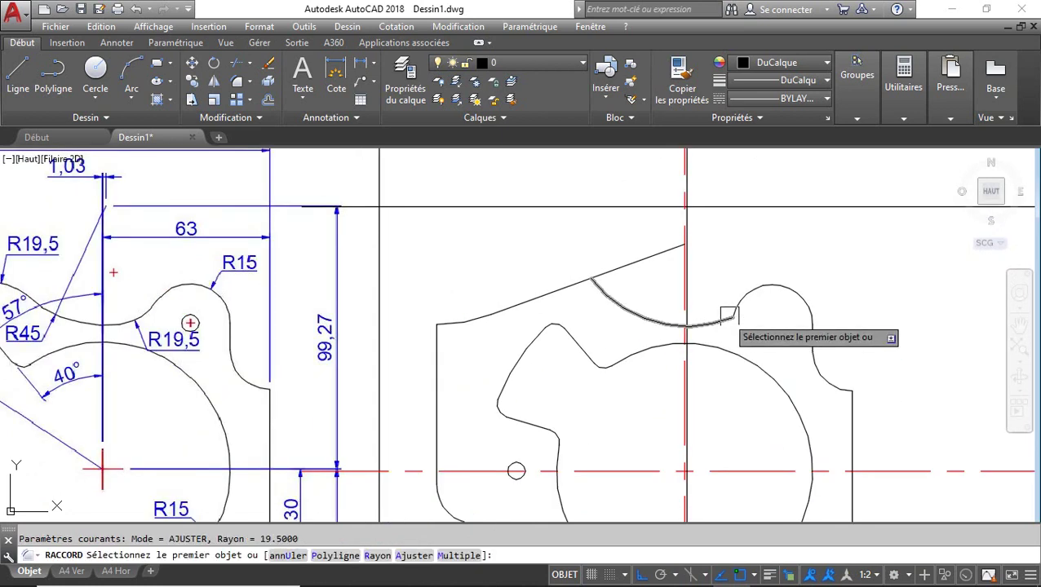
{"action": "left_click", "coordinate": [739, 296]}
{"action": "scroll", "coordinate": [702, 333], "scroll_direction": "up", "scroll_amount": 3}
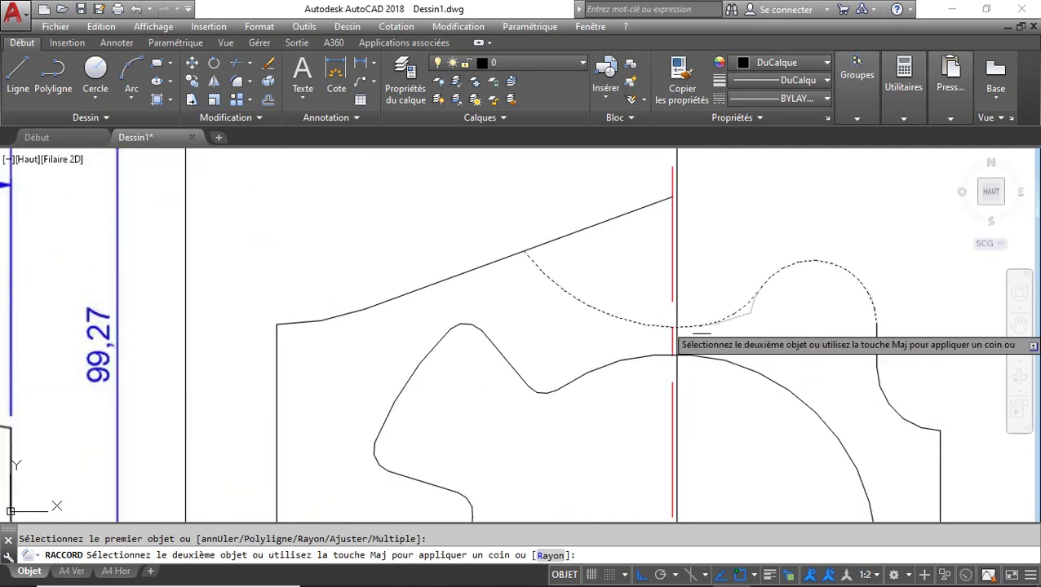
{"action": "left_click", "coordinate": [699, 327]}
Fillet the R45 arc to the sloped upper-left edge with a radius of 19.5
{"action": "scroll", "coordinate": [735, 326], "scroll_direction": "down", "scroll_amount": 3}
{"action": "mouse_move", "coordinate": [660, 294]}
{"action": "middle_mouse_down"}
{"action": "mouse_move", "coordinate": [718, 279]}
{"action": "mouse_move", "coordinate": [734, 262]}
{"action": "mouse_move", "coordinate": [786, 257]}
{"action": "middle_mouse_up"}
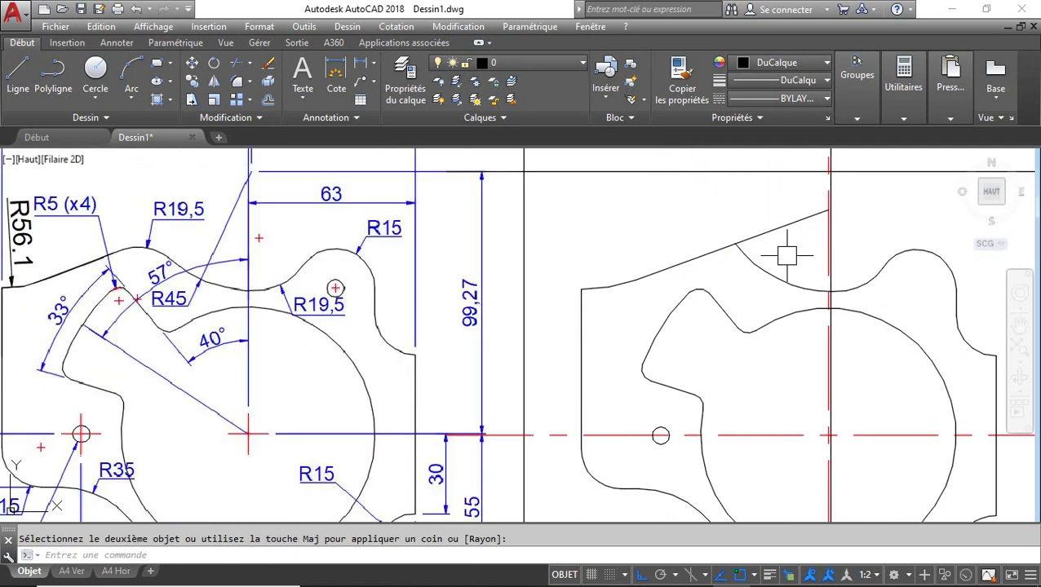
{"action": "key", "text": "Return"}
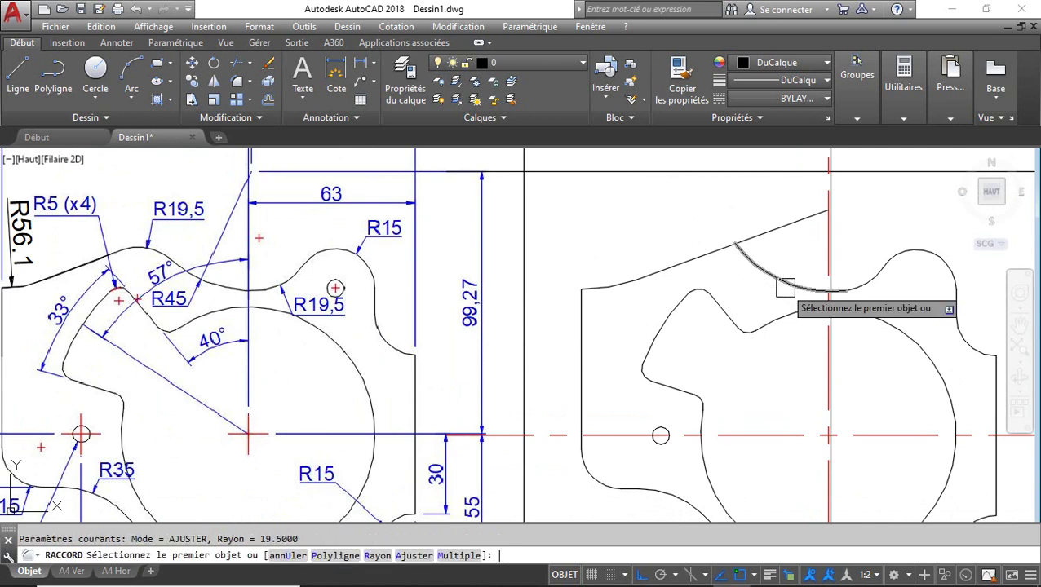
{"action": "left_click", "coordinate": [781, 284]}
{"action": "left_click", "coordinate": [676, 263]}
Erase the horizontal and vertical offset construction lines used to locate the R45 centre
{"action": "scroll", "coordinate": [692, 302], "scroll_direction": "down", "scroll_amount": 3}
{"action": "middle_click_drag", "start_coordinate": [735, 319], "coordinate": [733, 309]}
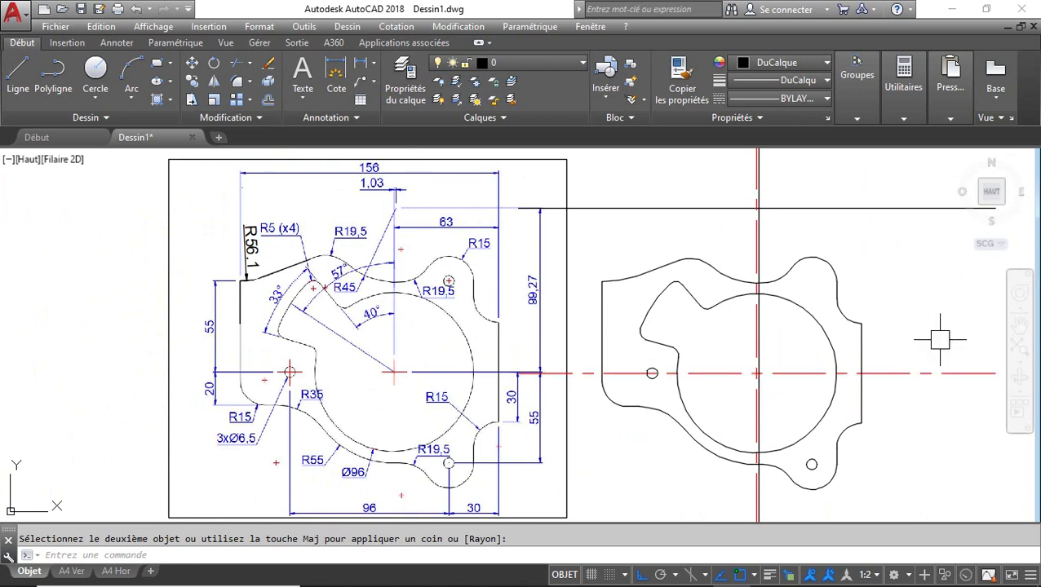
{"action": "left_click", "coordinate": [863, 207]}
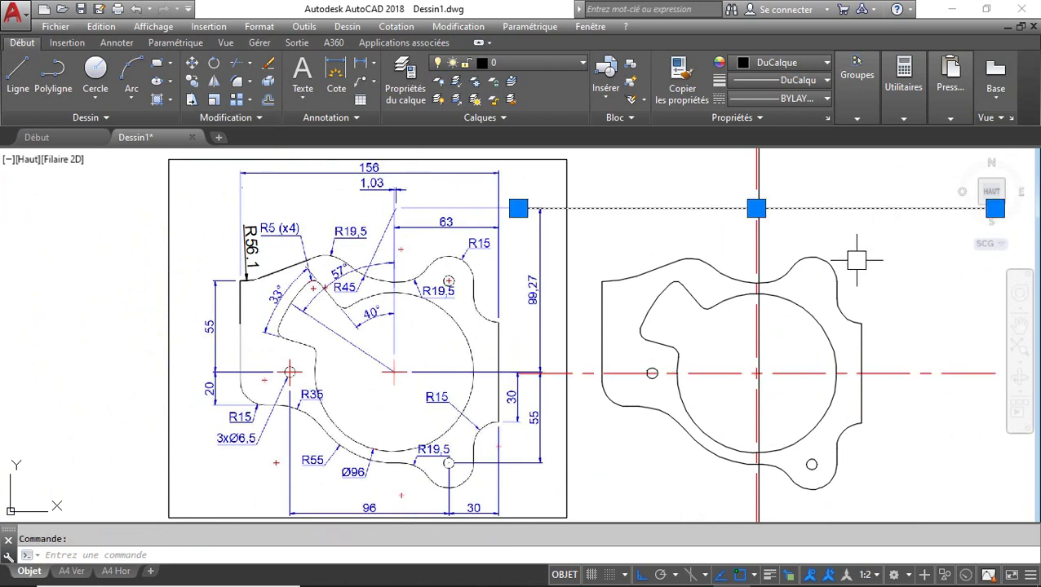
{"action": "key", "text": "Delete"}
{"action": "scroll", "coordinate": [754, 189], "scroll_direction": "up", "scroll_amount": 5}
{"action": "scroll", "coordinate": [755, 190], "scroll_direction": "down", "scroll_amount": 10}
{"action": "scroll", "coordinate": [585, 306], "scroll_direction": "up", "scroll_amount": 2}
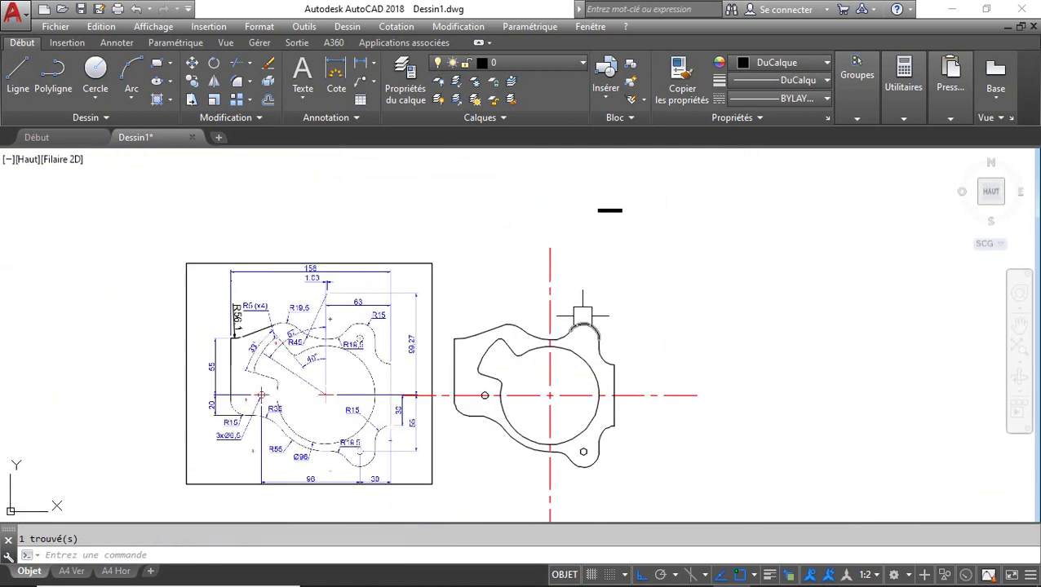
{"action": "middle_click_drag", "start_coordinate": [585, 307], "coordinate": [587, 265]}
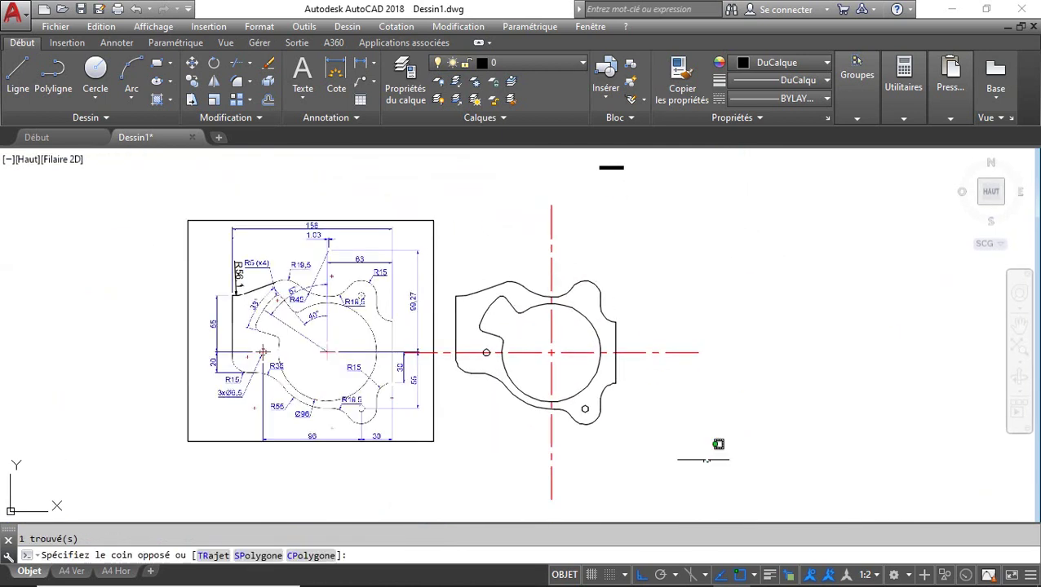
{"action": "left_click", "coordinate": [700, 462]}
{"action": "left_click", "coordinate": [666, 425]}
Mirror the lower-right hole about the plate's horizontal centreline into the upper-right lobe, keeping the source hole
{"action": "scroll", "coordinate": [575, 400], "scroll_direction": "up", "scroll_amount": 4}
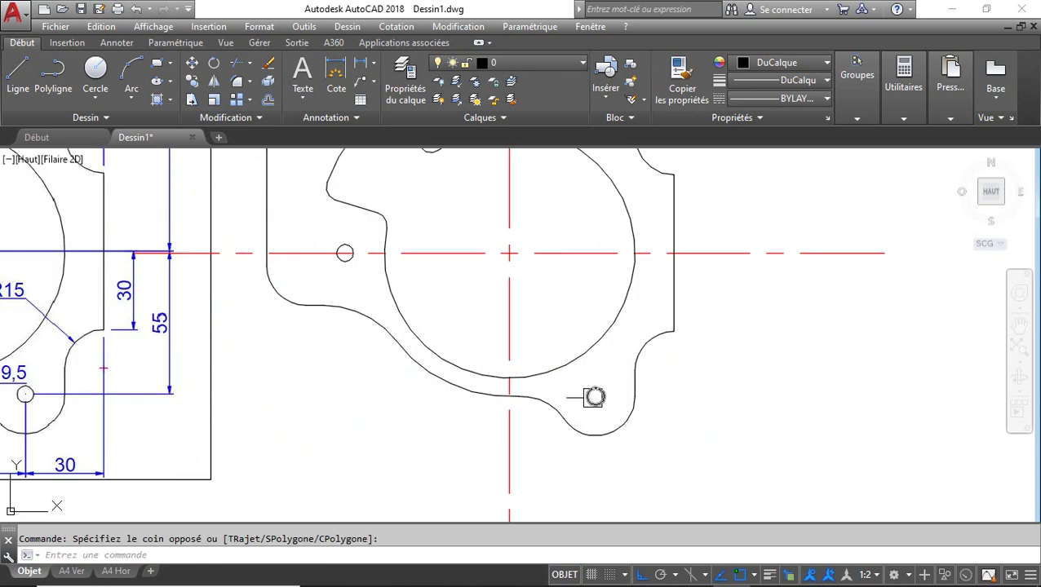
{"action": "left_click", "coordinate": [588, 398]}
{"action": "type", "text": "métri"}
{"action": "key", "text": "Return"}
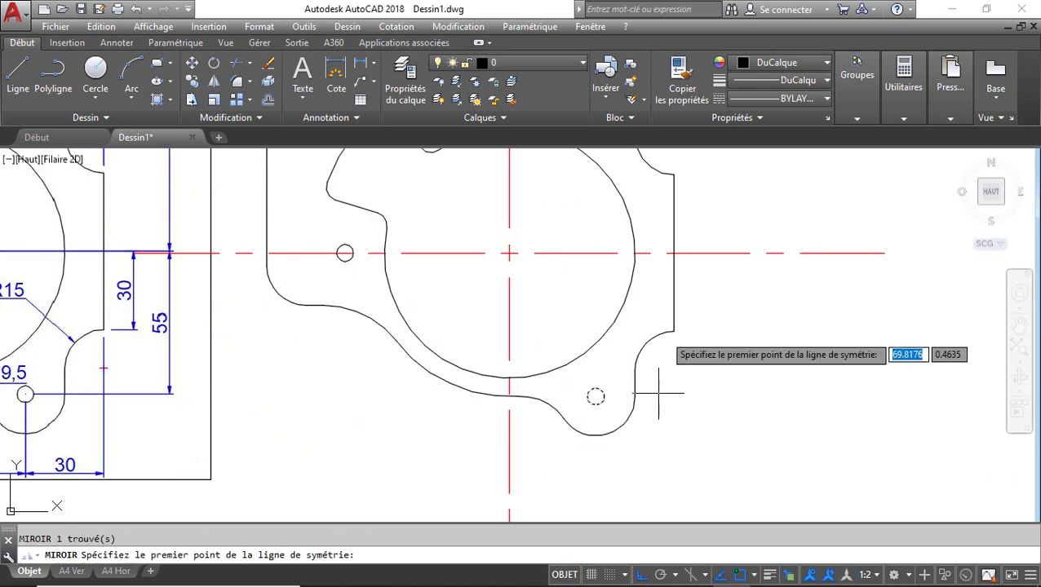
{"action": "left_click", "coordinate": [674, 252]}
{"action": "scroll", "coordinate": [783, 219], "scroll_direction": "down", "scroll_amount": 3}
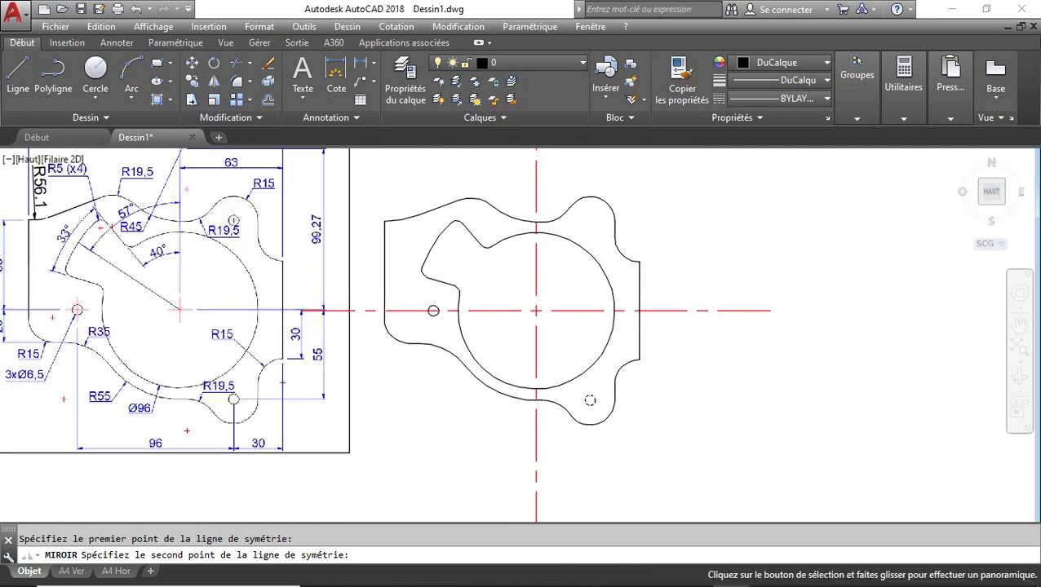
{"action": "left_click", "coordinate": [787, 257]}
{"action": "key", "text": "Return"}
Join the plate's outer contour segments into a single polyline
{"action": "scroll", "coordinate": [748, 331], "scroll_direction": "down", "scroll_amount": 3}
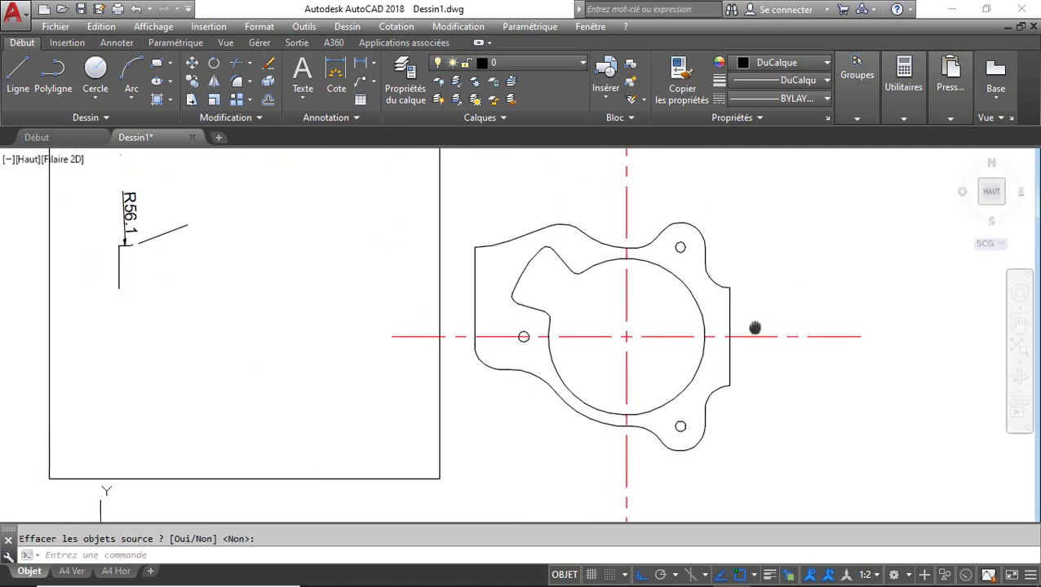
{"action": "left_click", "coordinate": [801, 468]}
{"action": "left_click", "coordinate": [563, 243]}
{"action": "mouse_move", "coordinate": [613, 285]}
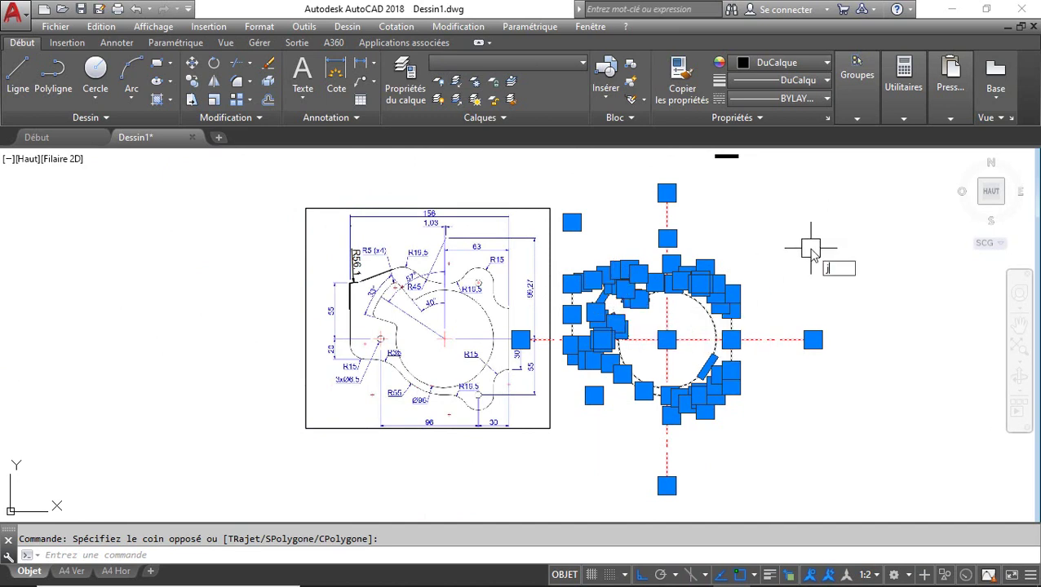
{"action": "key", "text": "Return"}
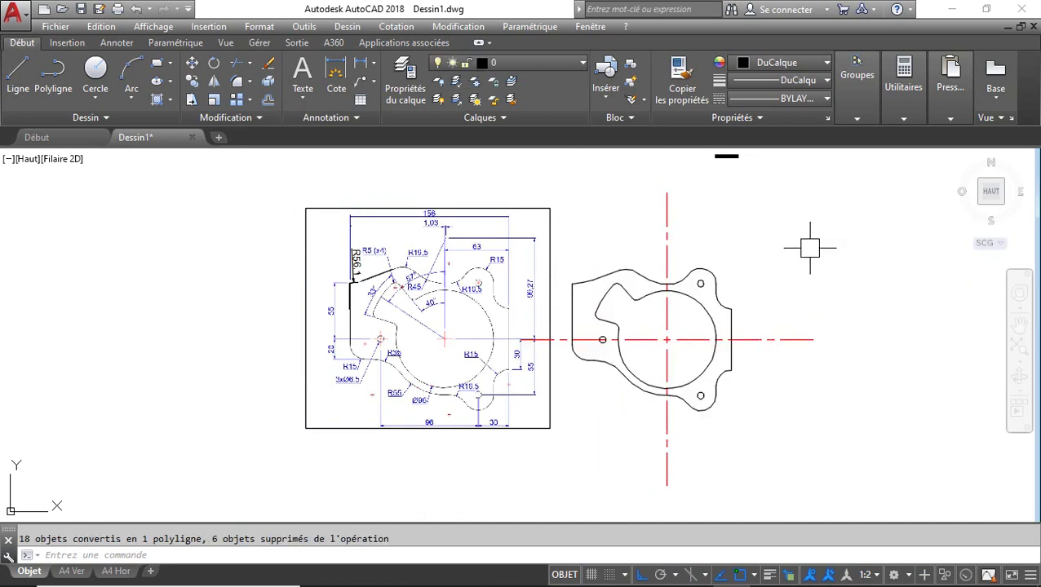
{"action": "left_click", "coordinate": [733, 323]}
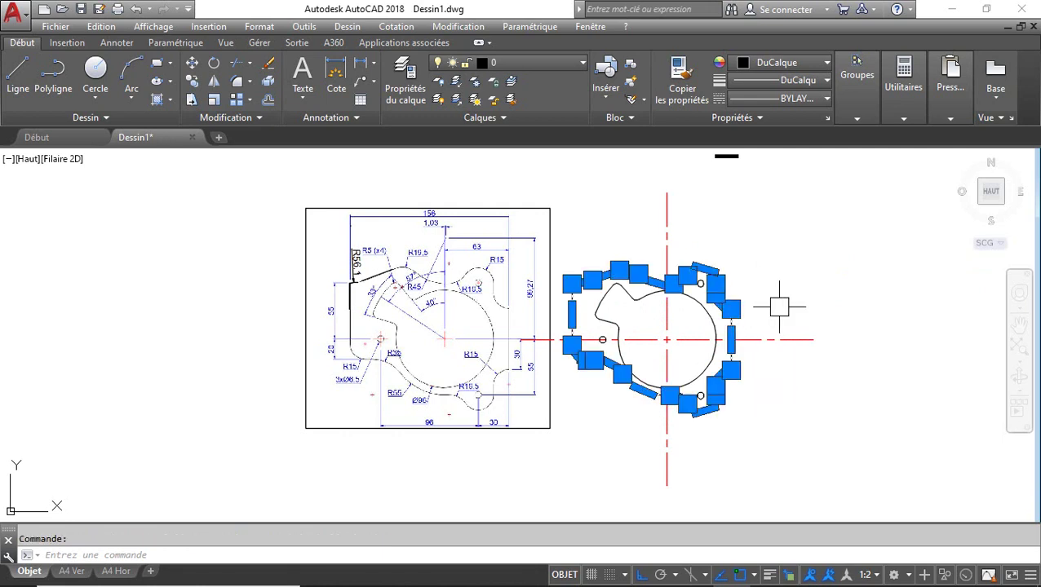
{"action": "key", "text": "Escape"}
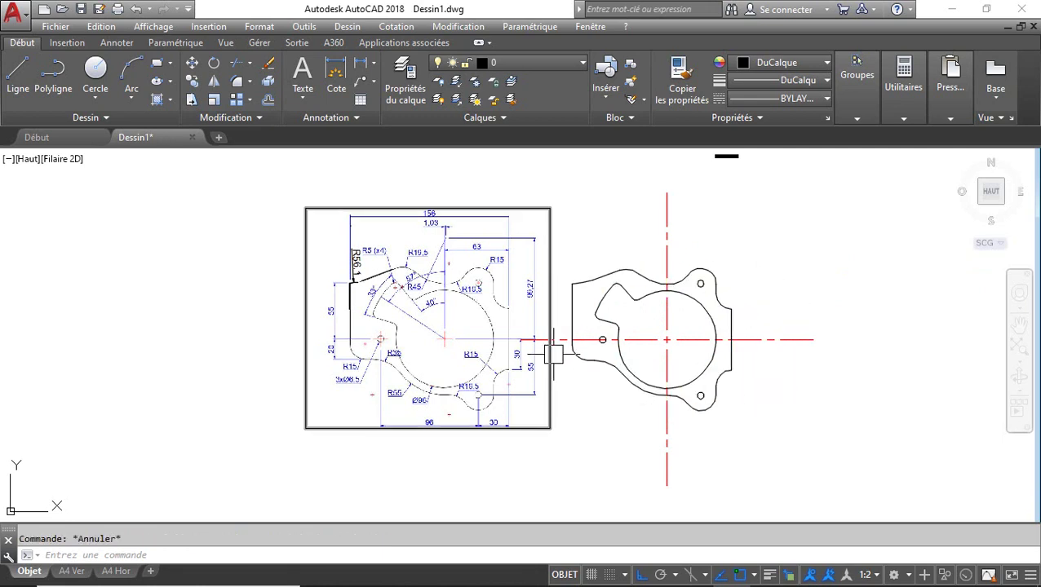
{"action": "scroll", "coordinate": [555, 353], "scroll_direction": "up", "scroll_amount": 2}
{"action": "middle_click_drag", "start_coordinate": [555, 353], "coordinate": [494, 354]}
{"action": "scroll", "coordinate": [494, 354], "scroll_direction": "up", "scroll_amount": 2}
{"action": "scroll", "coordinate": [495, 353], "scroll_direction": "down", "scroll_amount": 2}
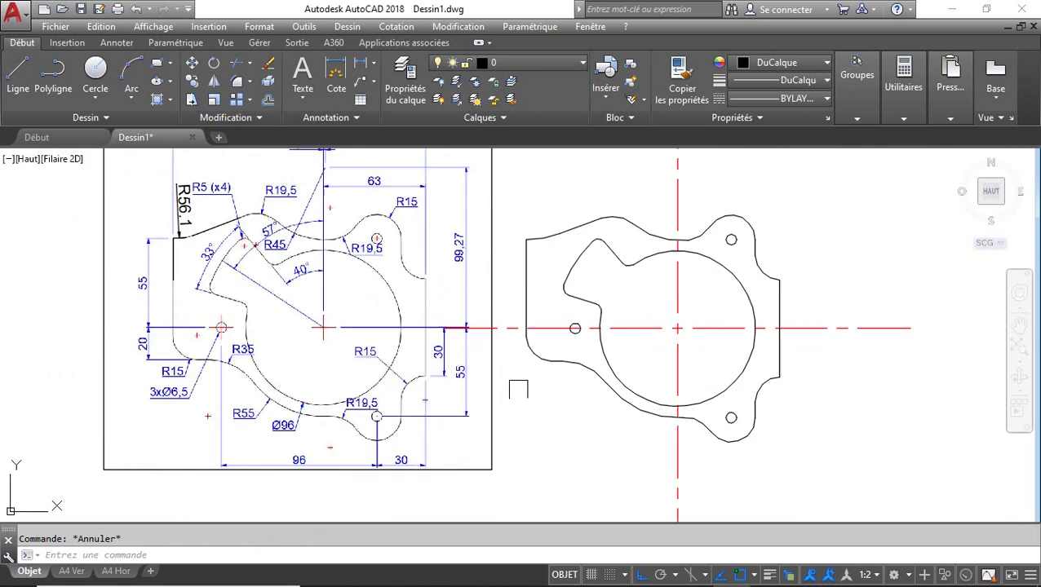
{"action": "middle_click_drag", "start_coordinate": [524, 392], "coordinate": [513, 391]}
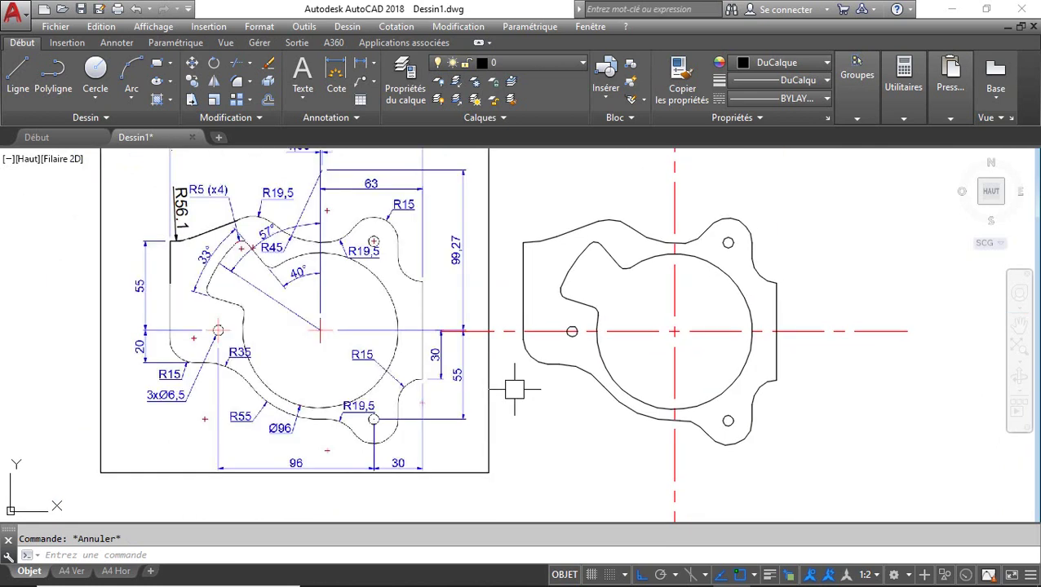
Erase the dimensioned reference drawing with its frame and the leftover lines beside the finished plate
{"action": "middle_click_drag", "start_coordinate": [515, 403], "coordinate": [476, 412]}
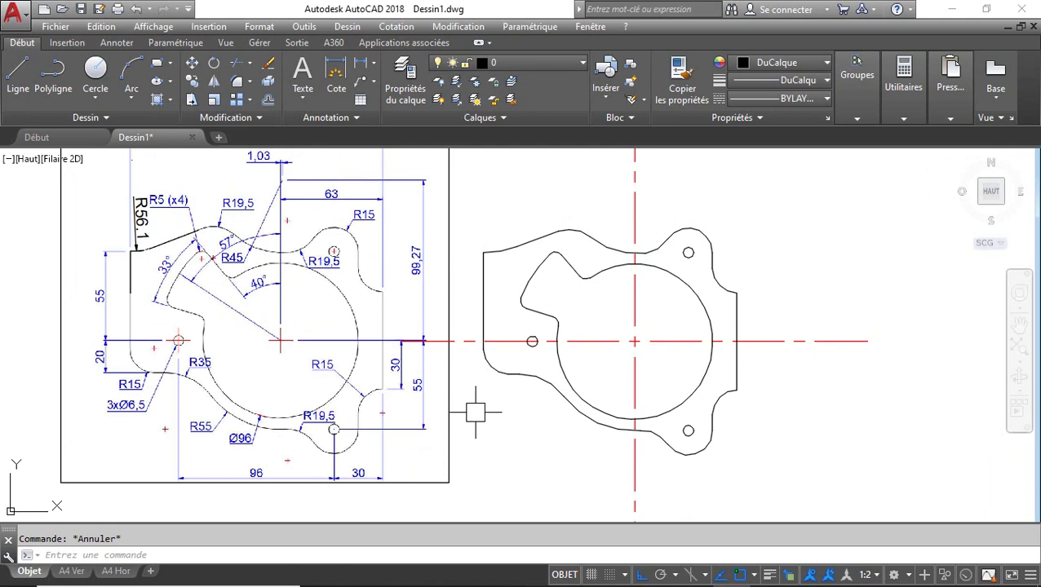
{"action": "scroll", "coordinate": [476, 412], "scroll_direction": "down", "scroll_amount": 2}
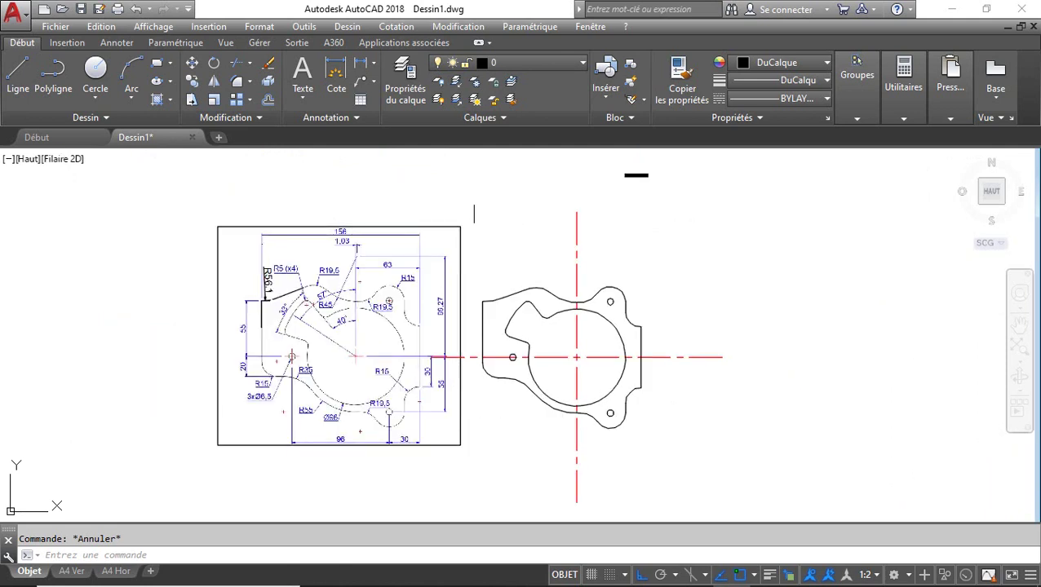
{"action": "left_click", "coordinate": [389, 186]}
{"action": "left_click", "coordinate": [187, 455]}
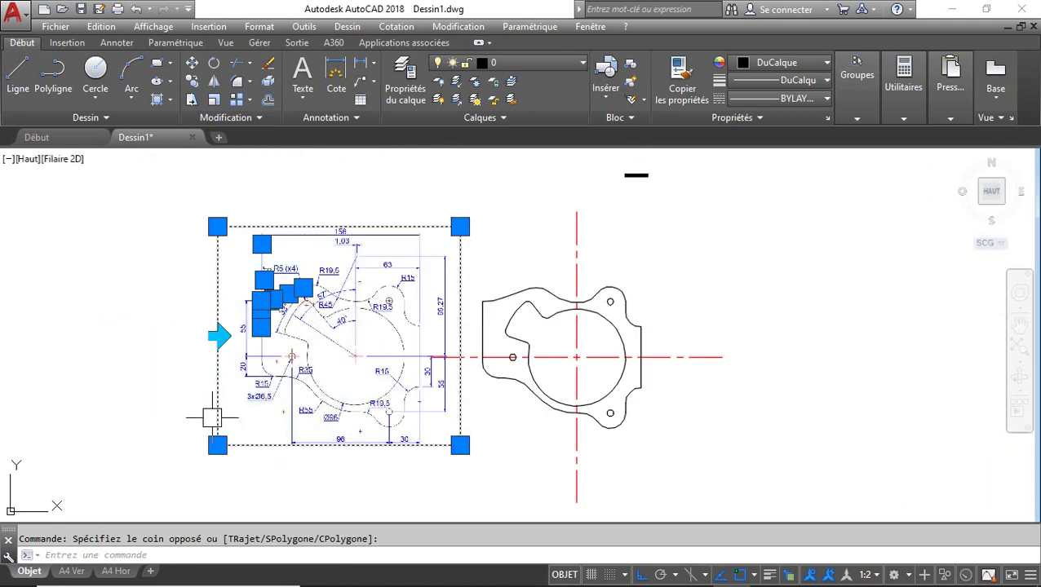
{"action": "key", "text": "Delete"}
Offset the plate's outer contour 5 outward to create a trimming boundary
{"action": "scroll", "coordinate": [558, 353], "scroll_direction": "up", "scroll_amount": 2}
{"action": "middle_click_drag", "start_coordinate": [558, 353], "coordinate": [497, 349]}
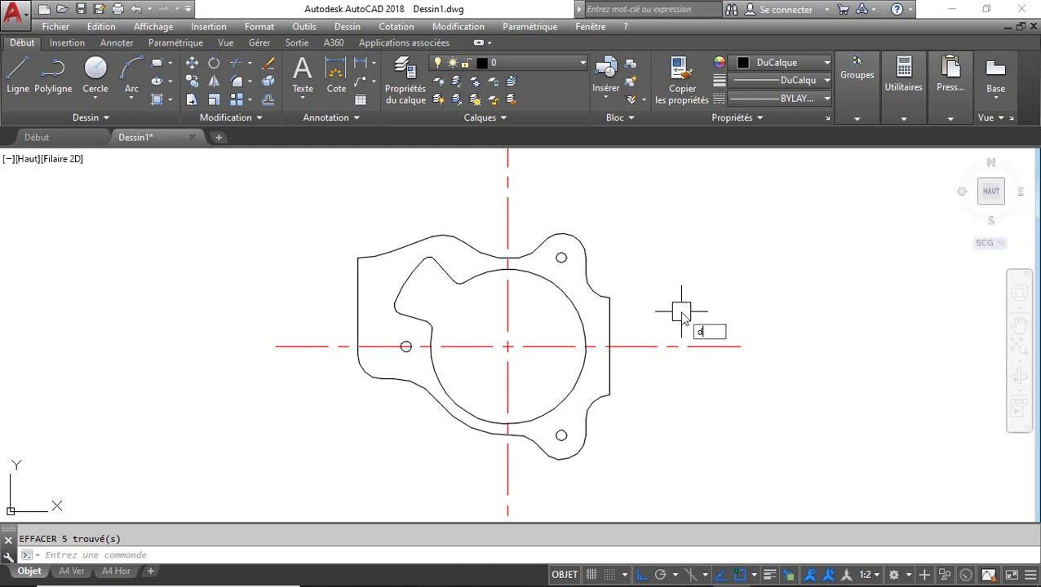
{"action": "type", "text": "c"}
{"action": "key", "text": "Return"}
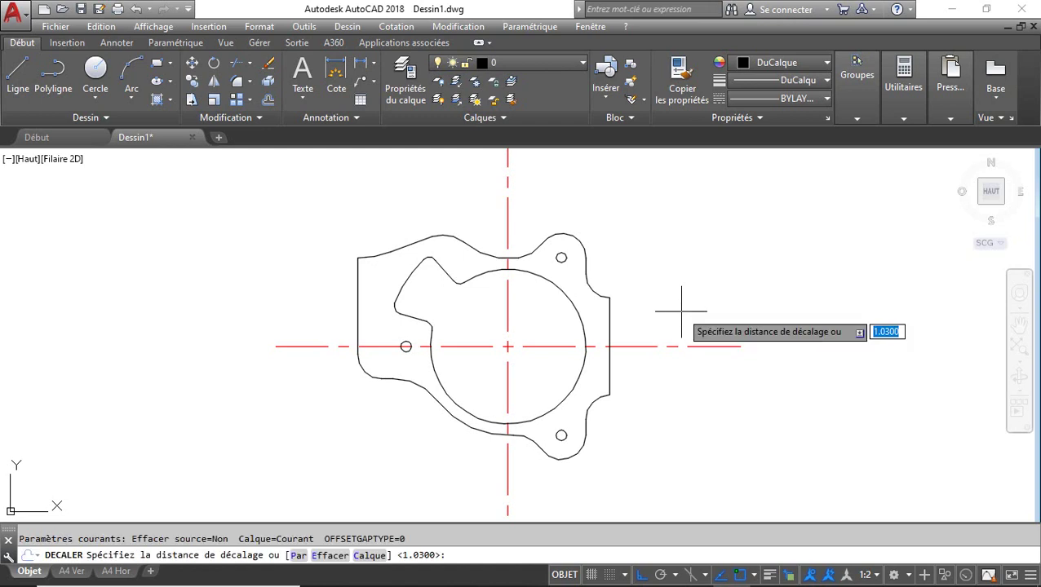
{"action": "type", "text": "5"}
{"action": "key", "text": "Return"}
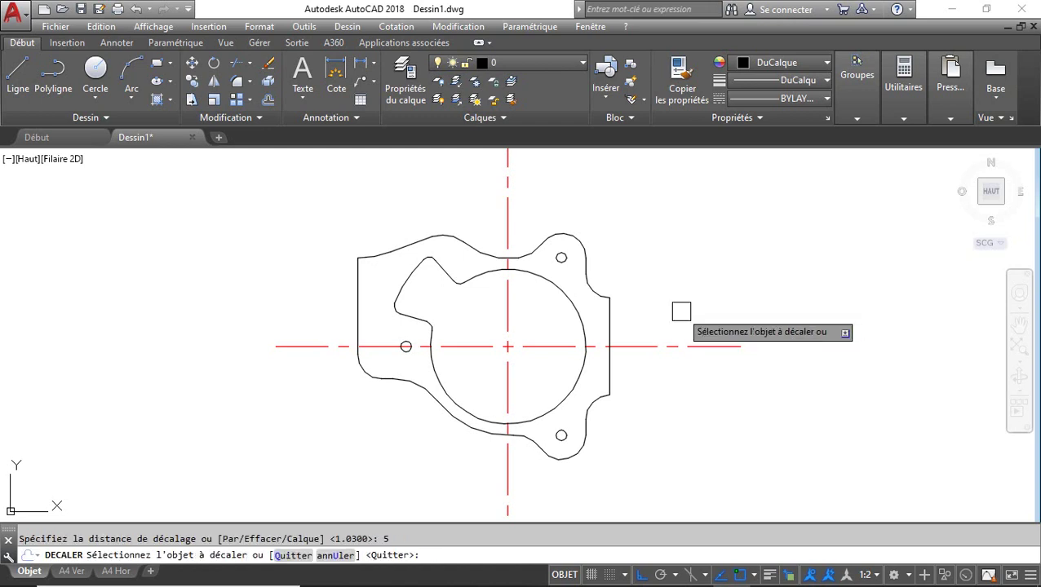
{"action": "left_click", "coordinate": [610, 322]}
{"action": "left_click", "coordinate": [733, 295]}
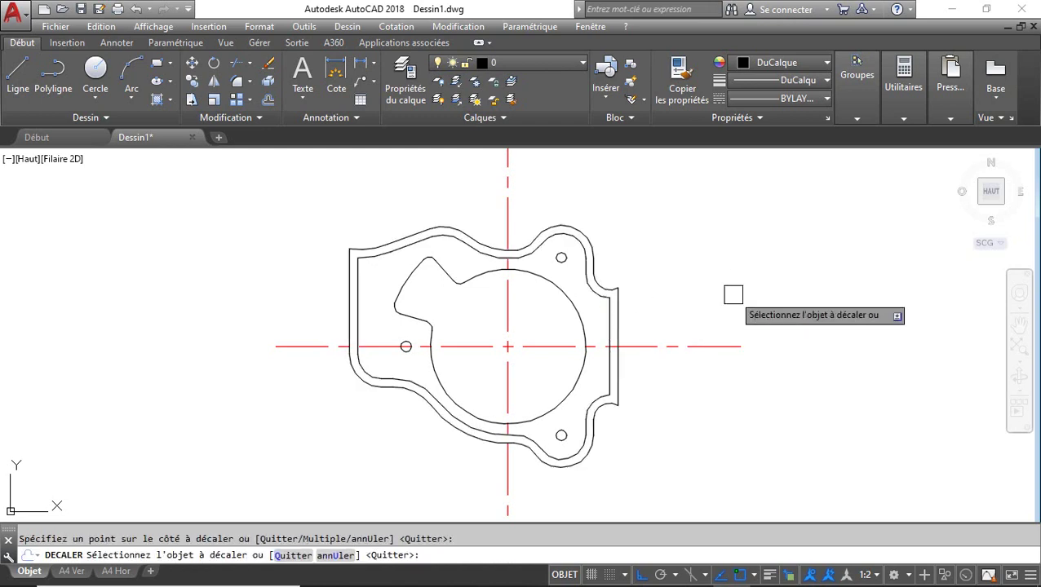
{"action": "key", "text": "Return"}
Trim both ends of the horizontal and vertical red centrelines back to the offset contour
{"action": "type", "text": "a"}
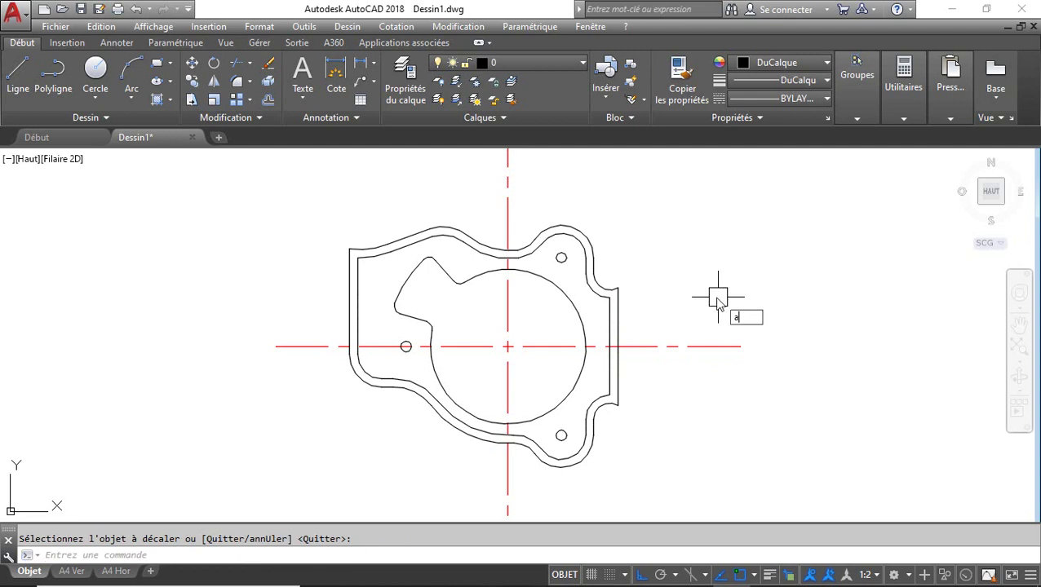
{"action": "type", "text": "j"}
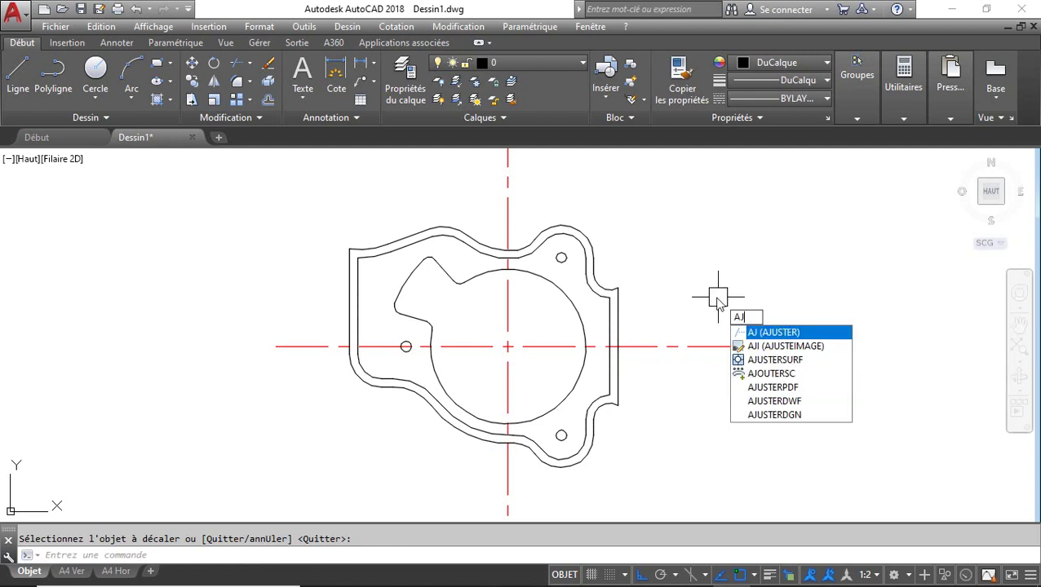
{"action": "key", "text": "Return"}
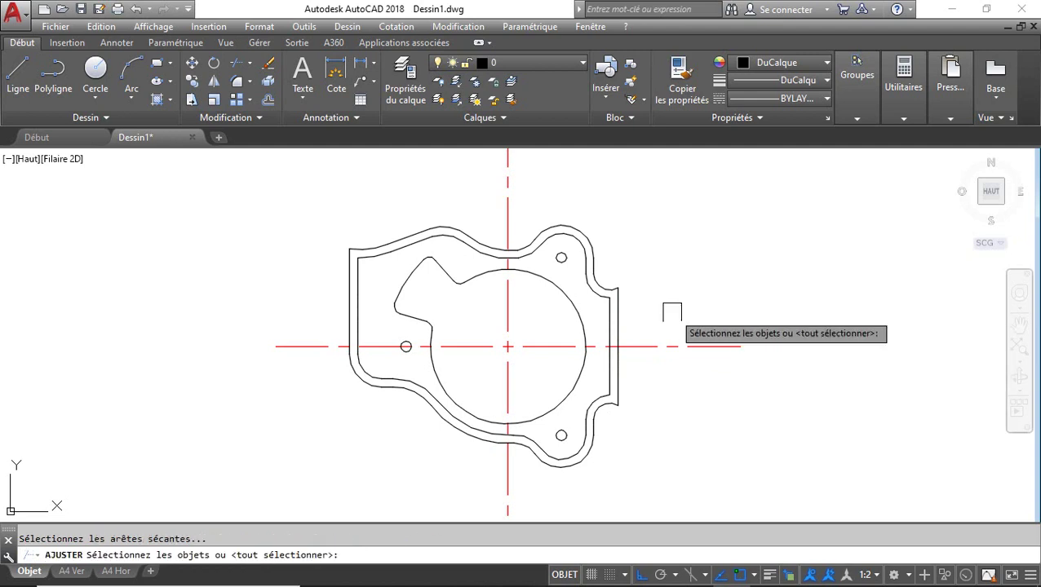
{"action": "left_click", "coordinate": [625, 310]}
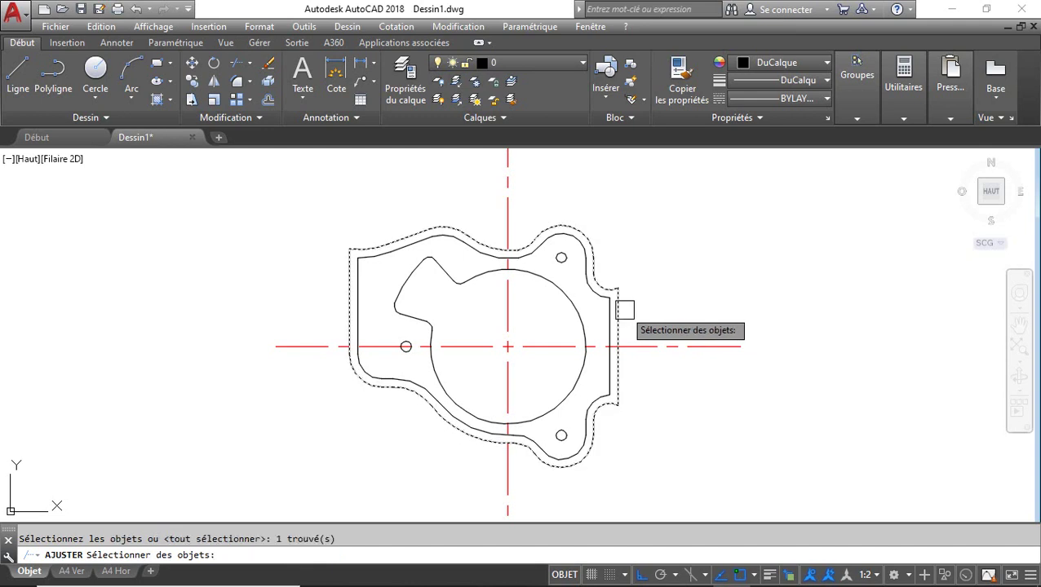
{"action": "key", "text": "Return"}
{"action": "left_click", "coordinate": [716, 346]}
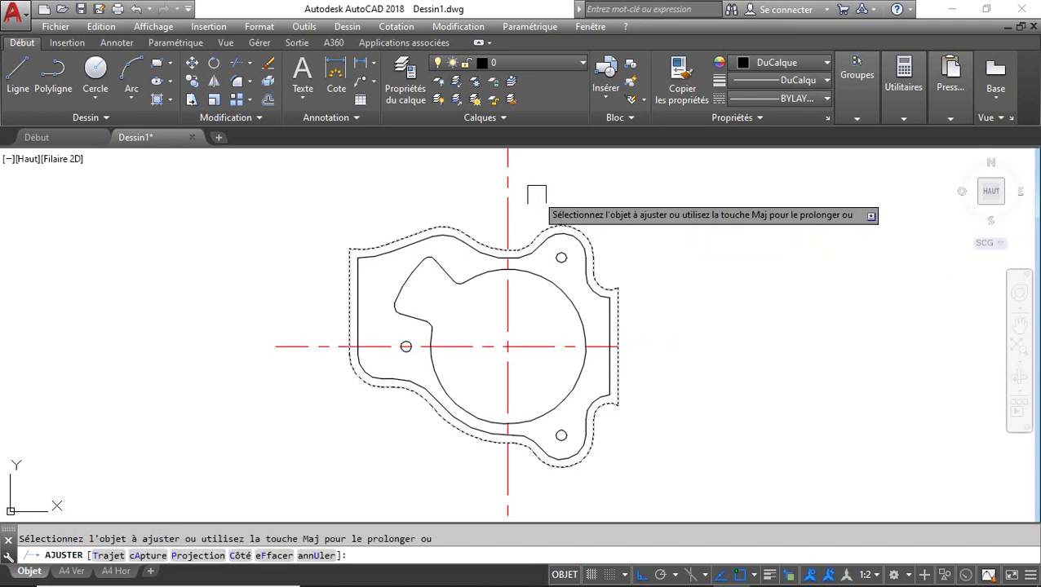
{"action": "middle_click_drag", "start_coordinate": [337, 367], "coordinate": [326, 323]}
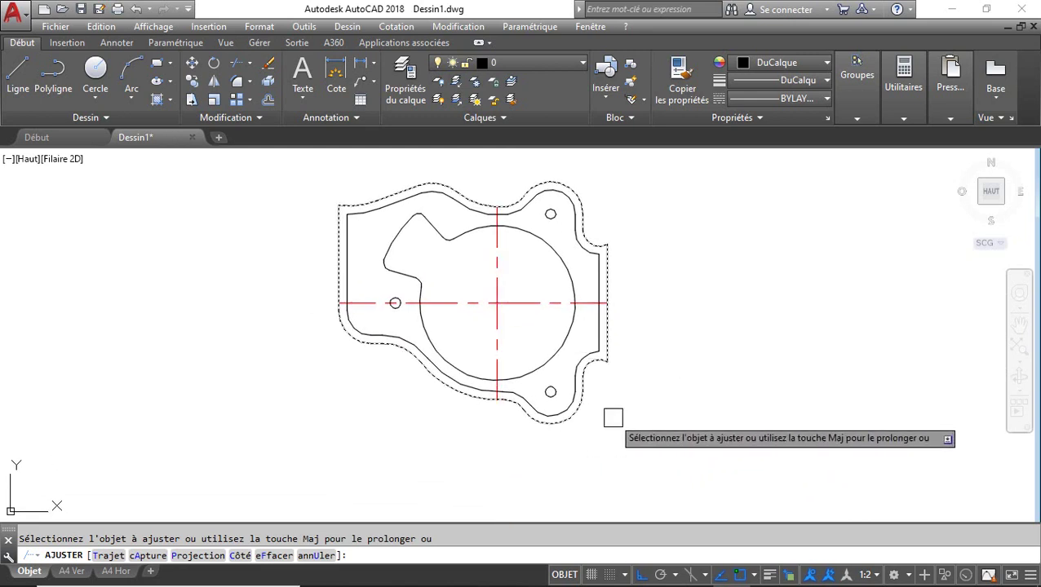
{"action": "key", "text": "Escape"}
Erase the offset contour around the plate
{"action": "left_click", "coordinate": [563, 424]}
{"action": "type", "text": "e"}
{"action": "key", "text": "Return"}
{"action": "middle_click_drag", "start_coordinate": [674, 329], "coordinate": [685, 337]}
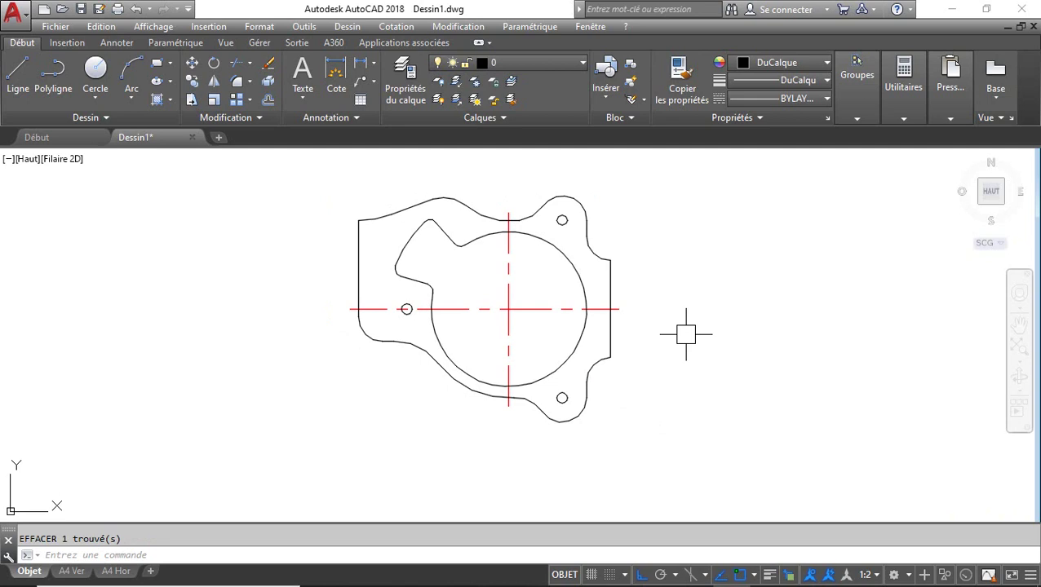
Add a diameter dimension to the lower-right hole, placing its text below the hole
{"action": "key", "text": "ctrl+3"}
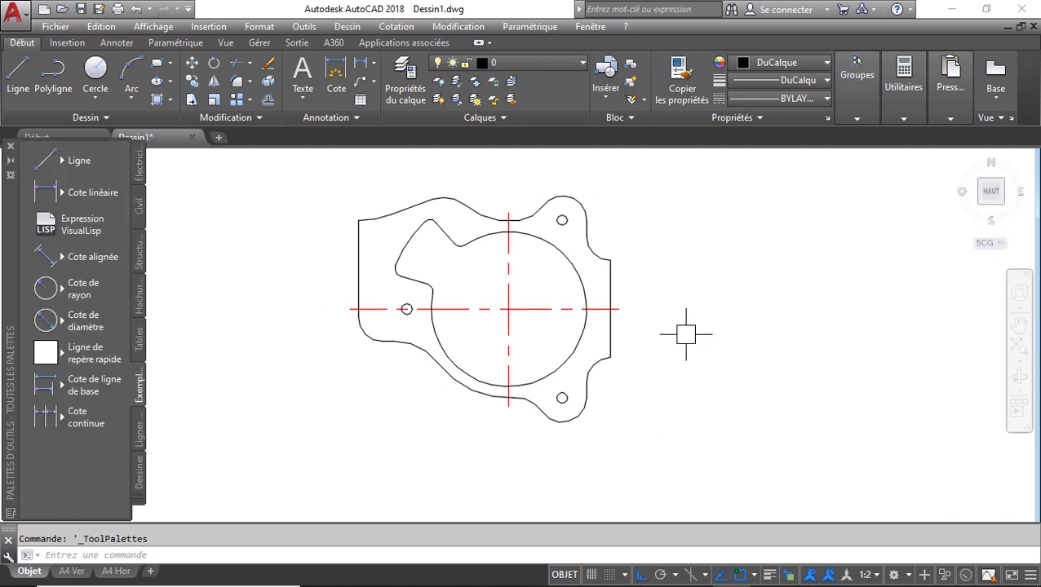
{"action": "left_click", "coordinate": [82, 321]}
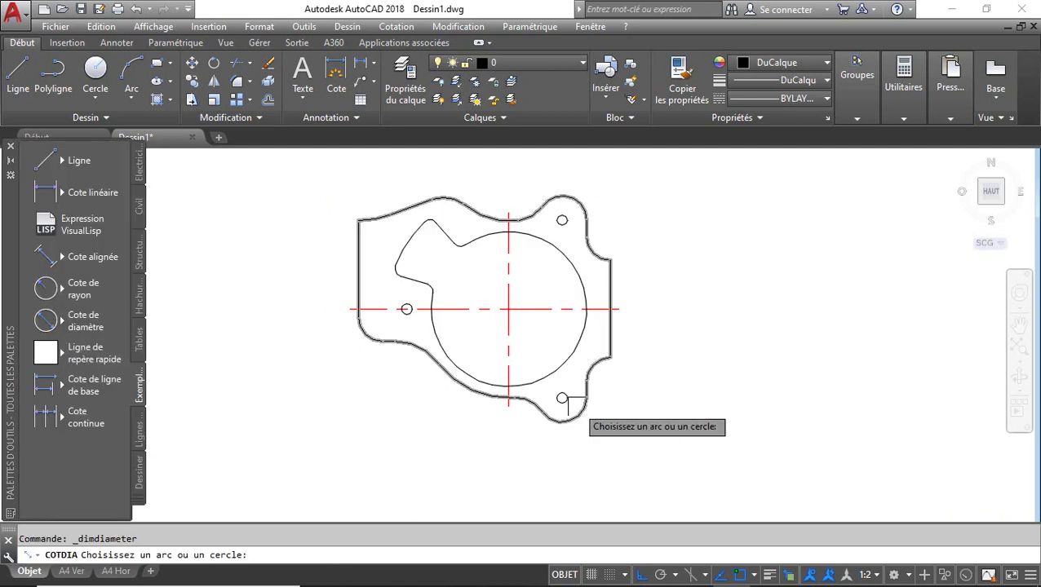
{"action": "scroll", "coordinate": [559, 399], "scroll_direction": "up", "scroll_amount": 3}
{"action": "left_click", "coordinate": [535, 385]}
{"action": "scroll", "coordinate": [535, 412], "scroll_direction": "down", "scroll_amount": 2}
{"action": "left_click", "coordinate": [520, 427]}
{"action": "scroll", "coordinate": [522, 428], "scroll_direction": "down", "scroll_amount": 1}
Thaw the Cotation layer, erase the duplicate black diameter dimension below the lower-right hole and close the tool palettes
{"action": "left_click", "coordinate": [539, 65]}
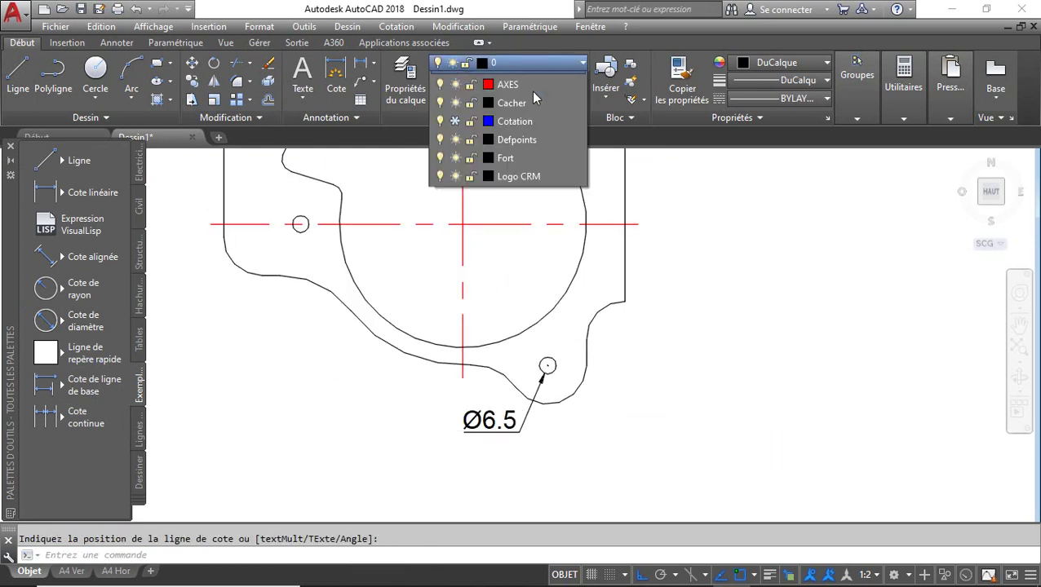
{"action": "left_click", "coordinate": [456, 137]}
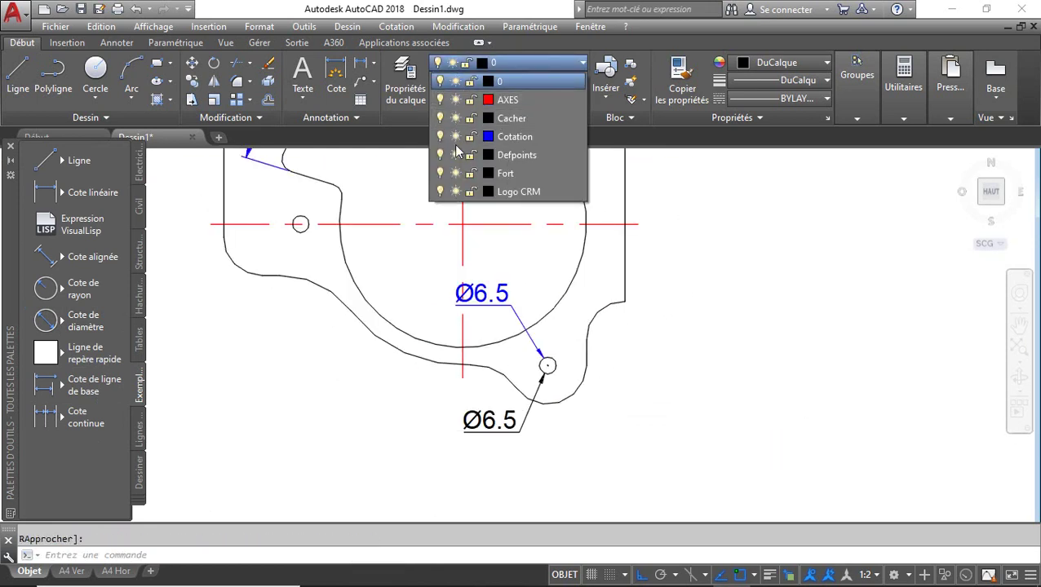
{"action": "left_click", "coordinate": [503, 320]}
{"action": "left_click", "coordinate": [505, 439]}
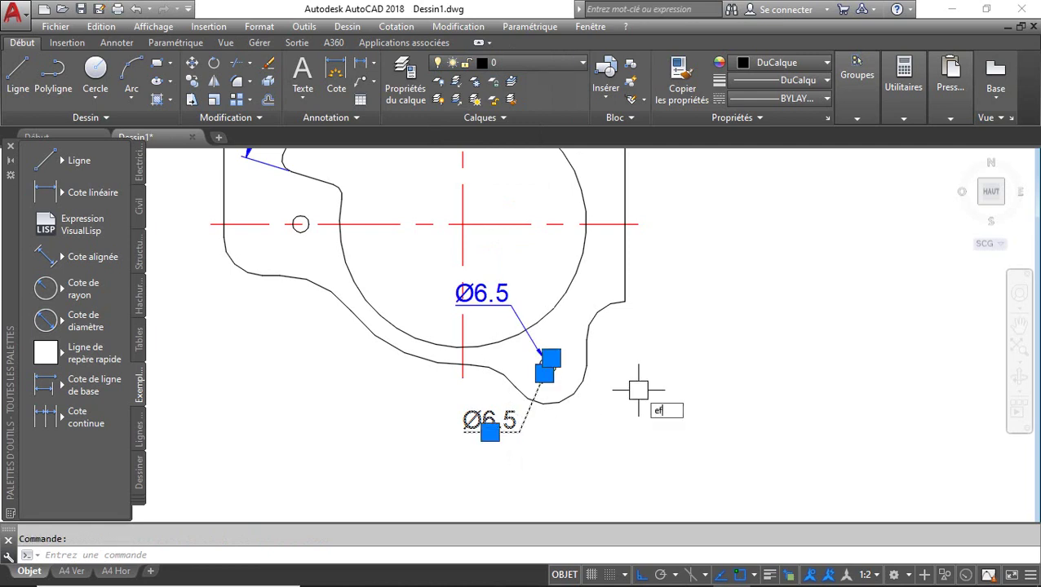
{"action": "key", "text": "Delete"}
{"action": "scroll", "coordinate": [549, 365], "scroll_direction": "up", "scroll_amount": 2}
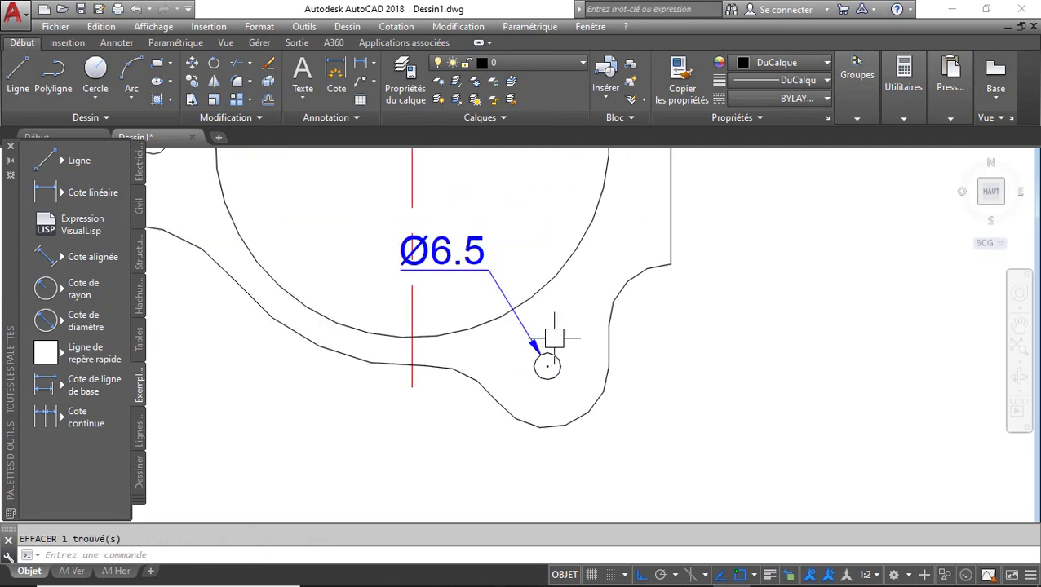
{"action": "key", "text": "ctrl+3"}
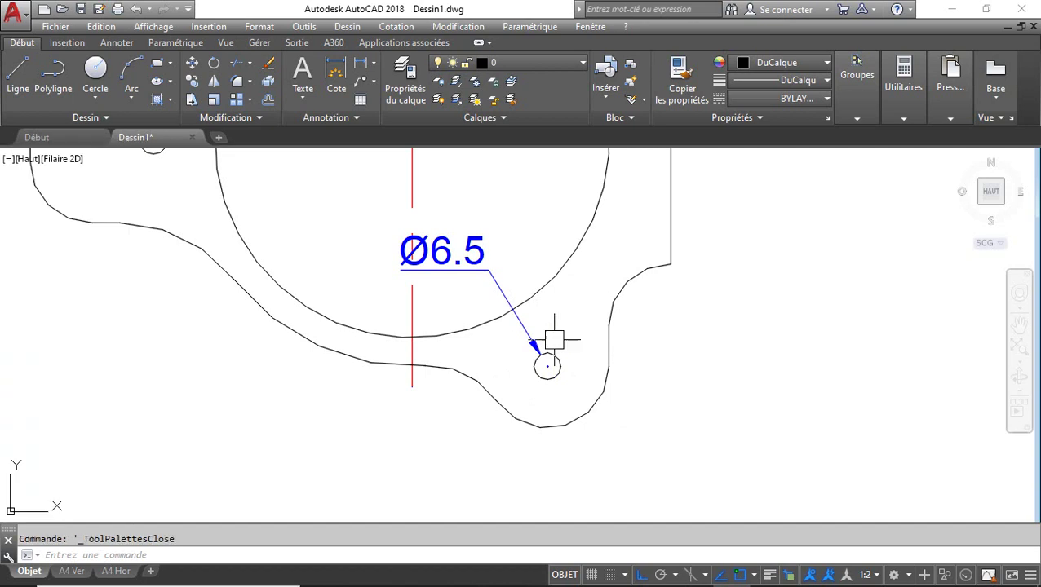
Make Annotatif the current dimension style
{"action": "scroll", "coordinate": [565, 390], "scroll_direction": "down", "scroll_amount": 2}
{"action": "middle_click_drag", "start_coordinate": [600, 385], "coordinate": [539, 353]}
{"action": "scroll", "coordinate": [567, 370], "scroll_direction": "down", "scroll_amount": 2}
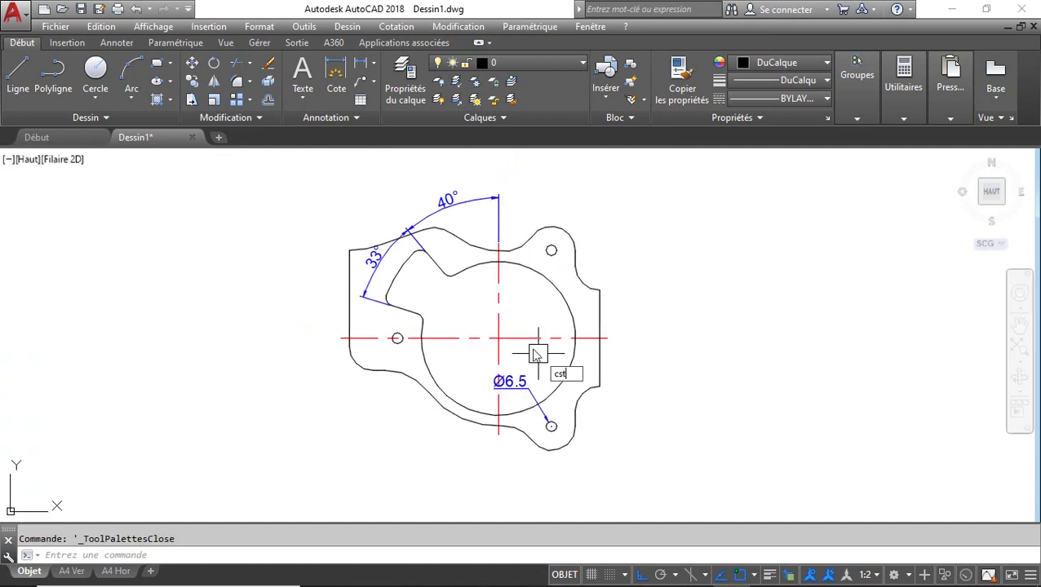
{"action": "key", "text": "Return"}
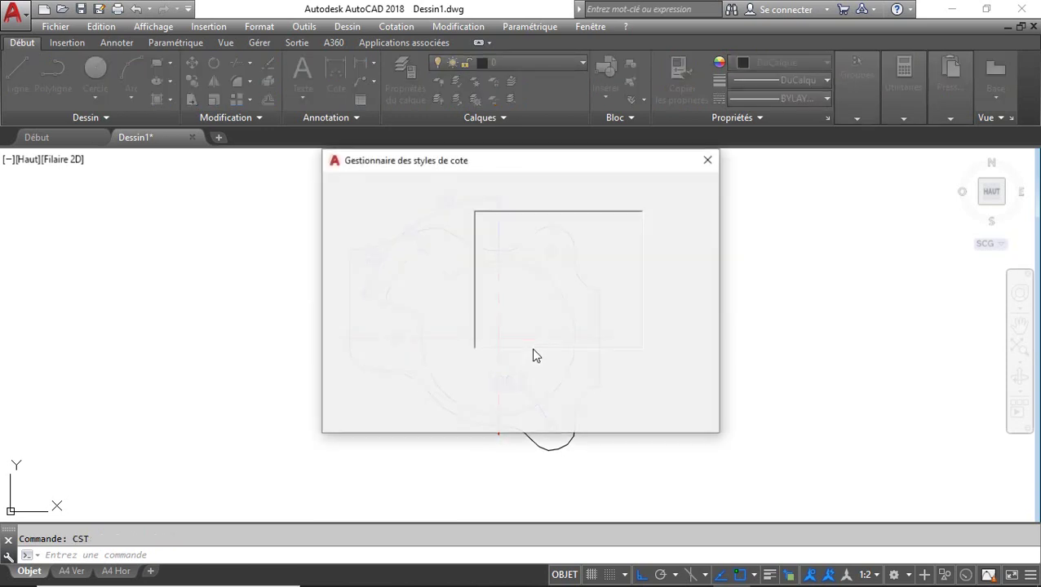
{"action": "left_click", "coordinate": [365, 218]}
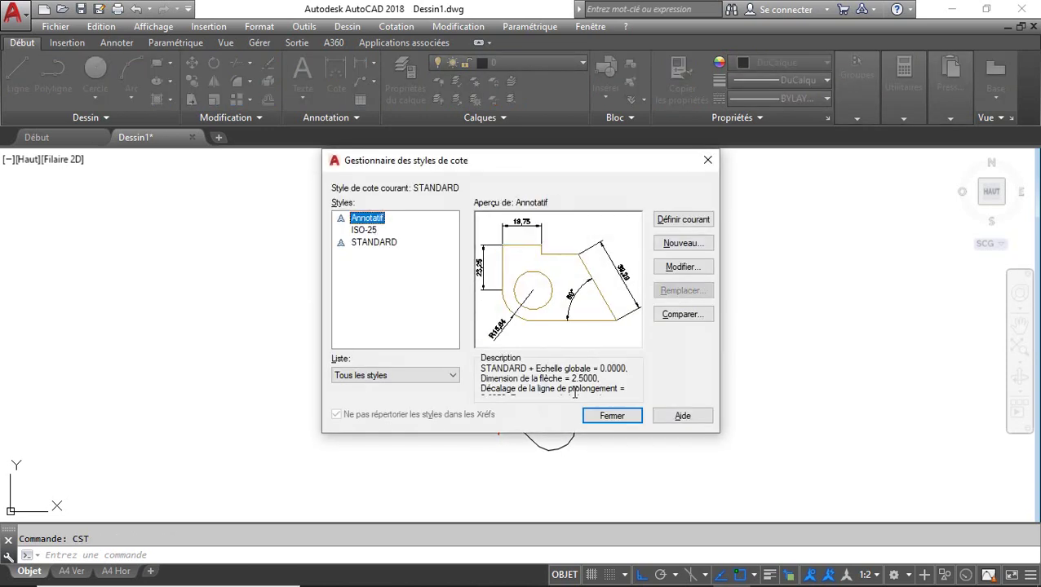
{"action": "double_click", "coordinate": [369, 225]}
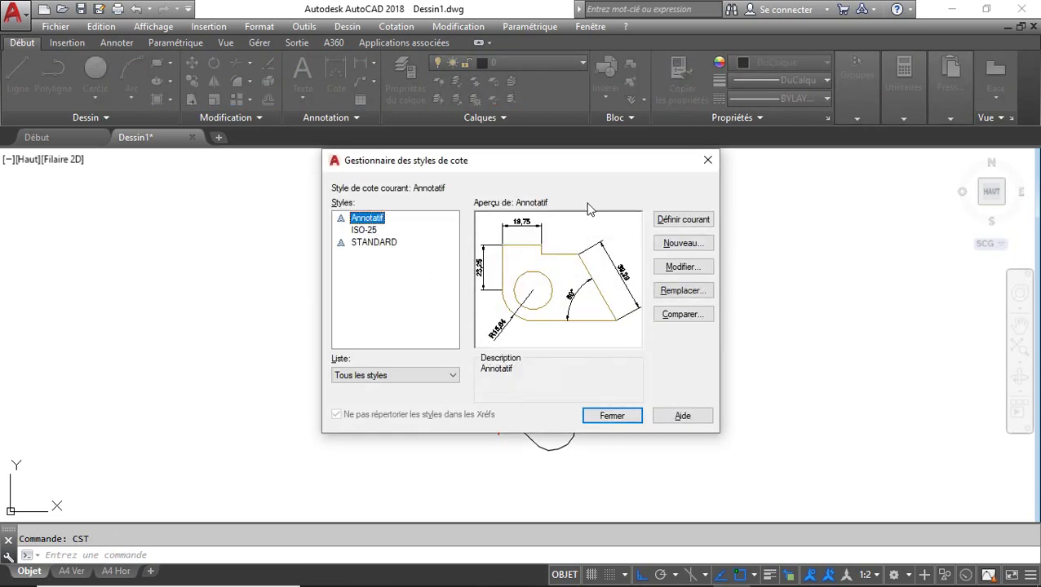
{"action": "left_click", "coordinate": [611, 417]}
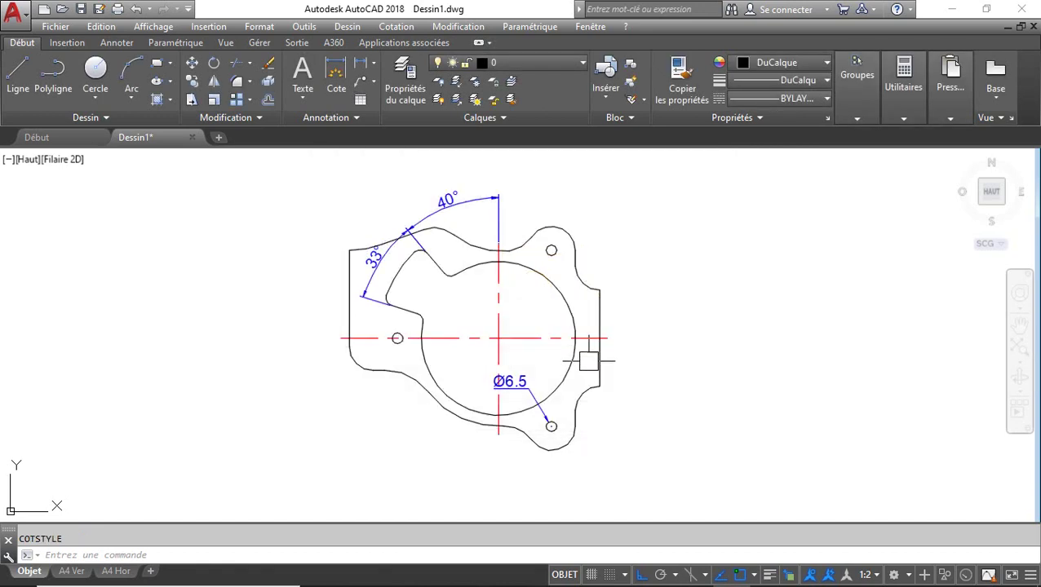
Apply the Annotatif dimension style to the hole diameter dimension and the 40° and 33° angular dimensions
{"action": "left_click", "coordinate": [514, 383]}
{"action": "left_click", "coordinate": [469, 201]}
{"action": "left_click", "coordinate": [377, 259]}
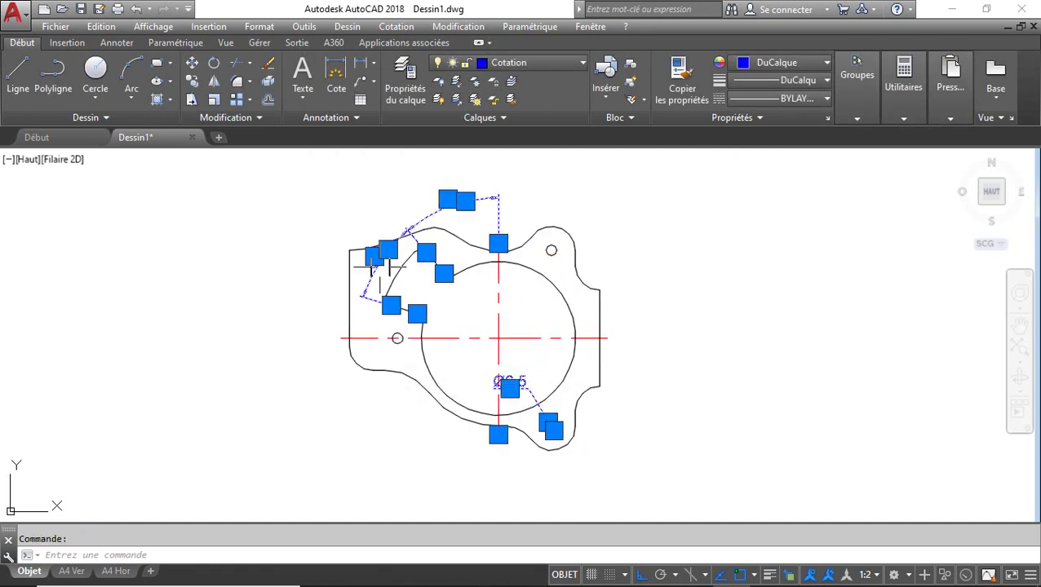
{"action": "right_click", "coordinate": [574, 185]}
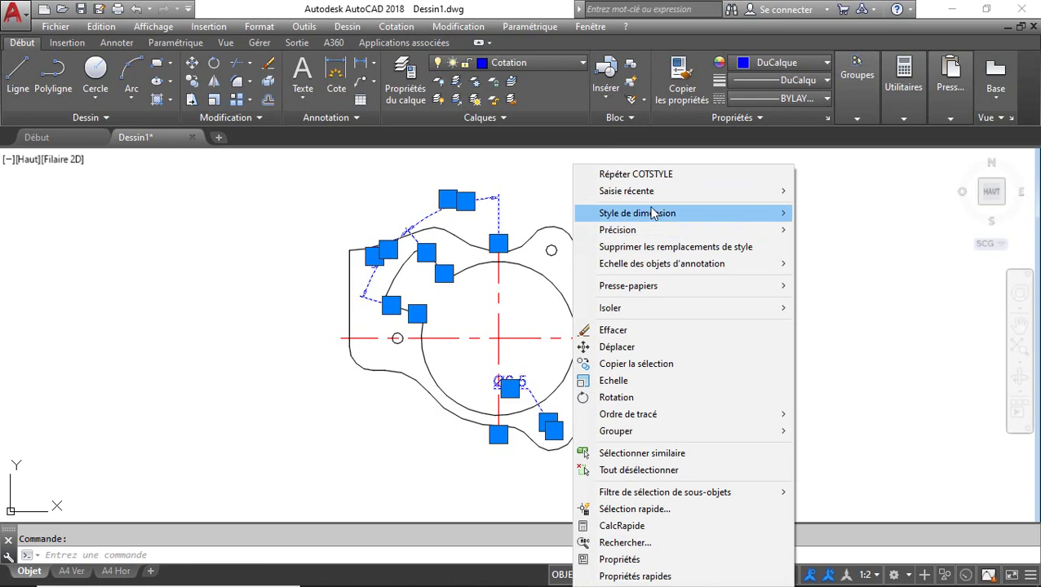
{"action": "mouse_move", "coordinate": [663, 214]}
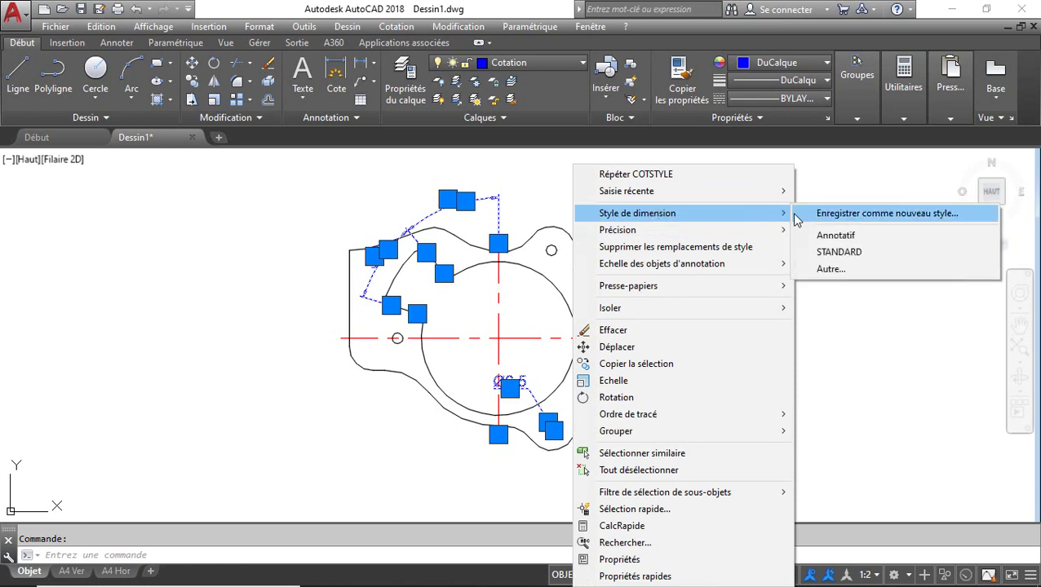
{"action": "left_click", "coordinate": [845, 237]}
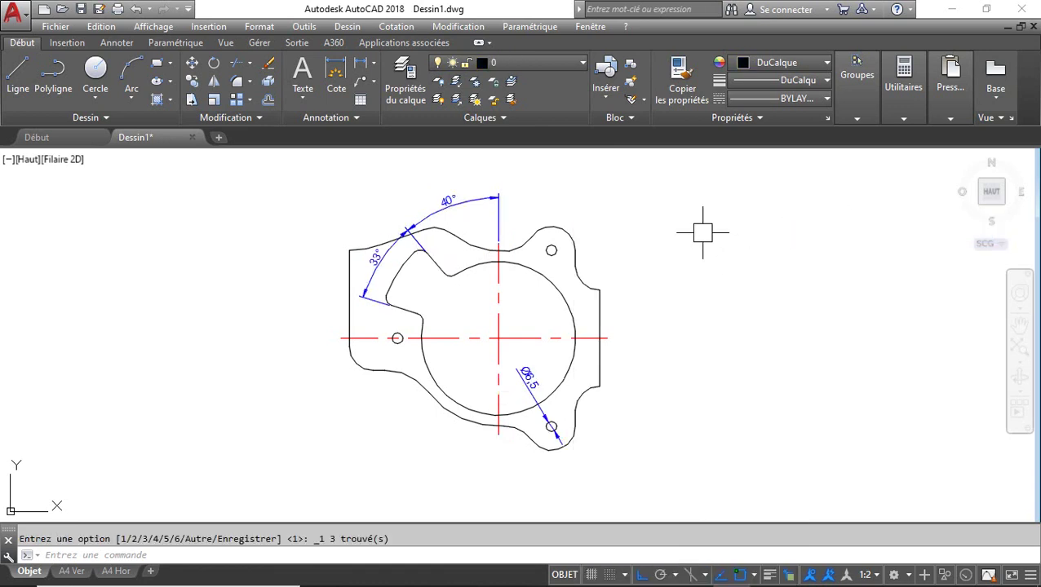
Modify the Annotatif dimension style: set the dimension lines' colour, linetype and lineweight to DuCalque and the baseline spacing to 5
{"action": "scroll", "coordinate": [562, 407], "scroll_direction": "up", "scroll_amount": 2}
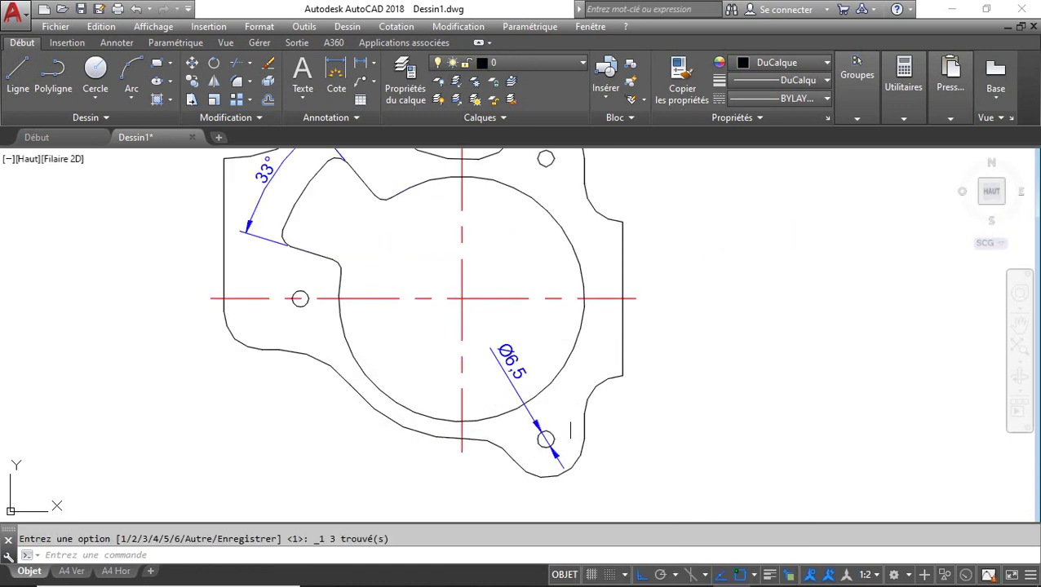
{"action": "middle_click_drag", "start_coordinate": [560, 374], "coordinate": [555, 357]}
{"action": "left_click", "coordinate": [512, 349]}
{"action": "scroll", "coordinate": [624, 400], "scroll_direction": "up", "scroll_amount": 2}
{"action": "key", "text": "Escape"}
{"action": "middle_click_drag", "start_coordinate": [628, 392], "coordinate": [634, 399]}
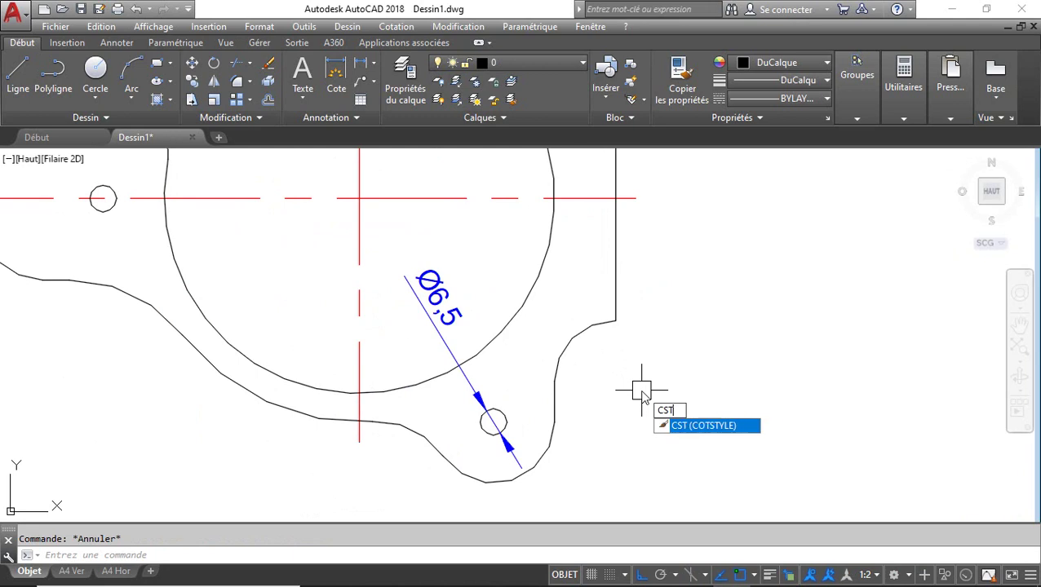
{"action": "key", "text": "Return"}
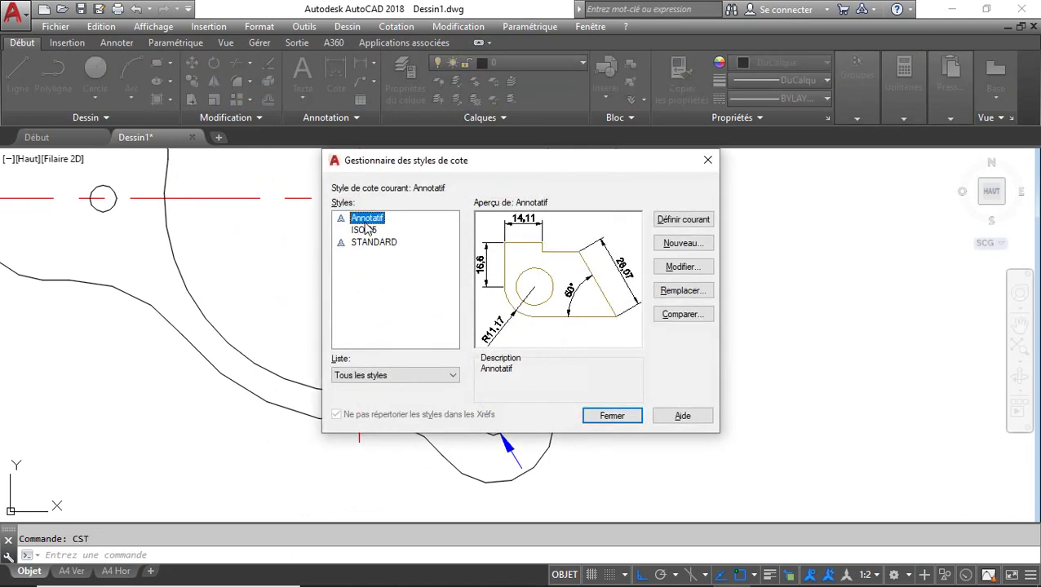
{"action": "left_click", "coordinate": [690, 266]}
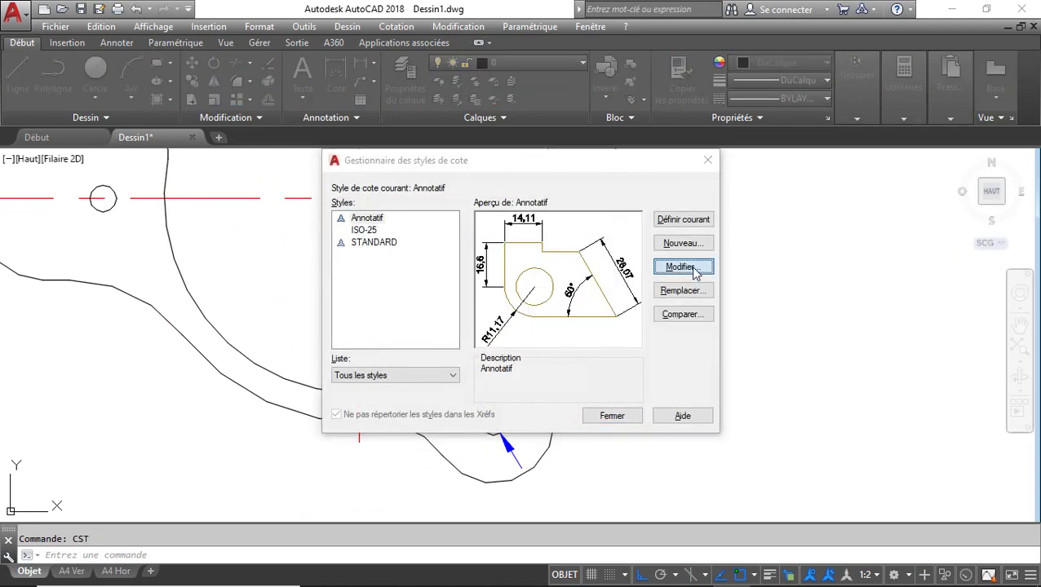
{"action": "left_click", "coordinate": [372, 93]}
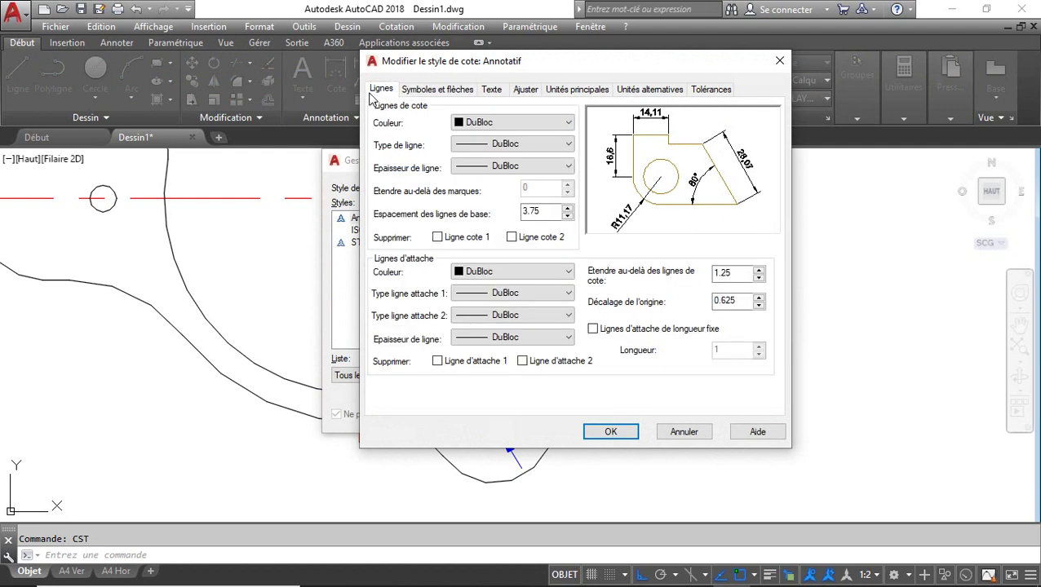
{"action": "left_click", "coordinate": [514, 123]}
{"action": "left_click", "coordinate": [515, 138]}
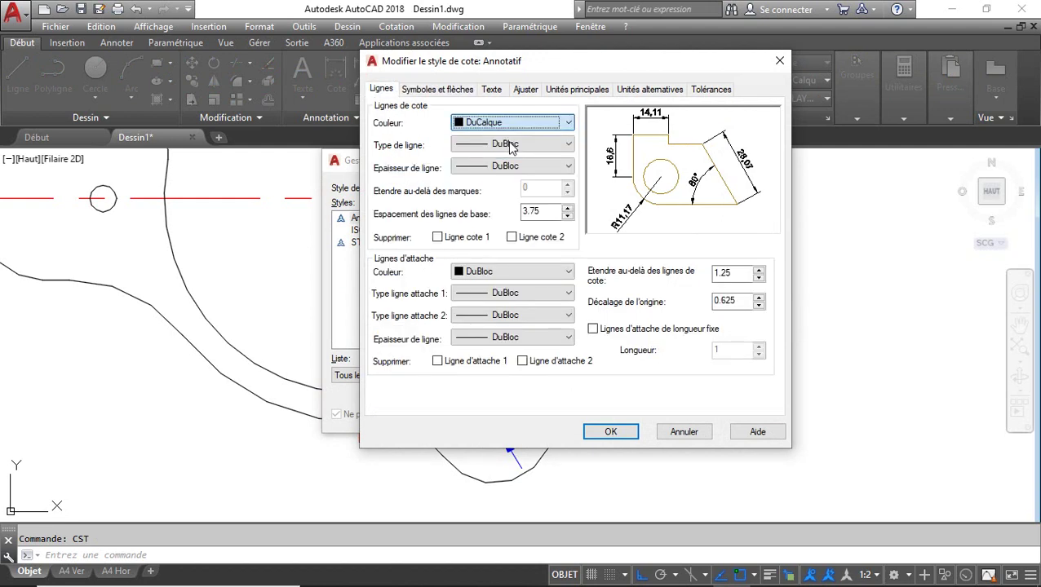
{"action": "key", "text": "Tab"}
{"action": "key", "text": "Up"}
{"action": "key", "text": "Tab"}
{"action": "key", "text": "Up"}
{"action": "key", "text": "Tab"}
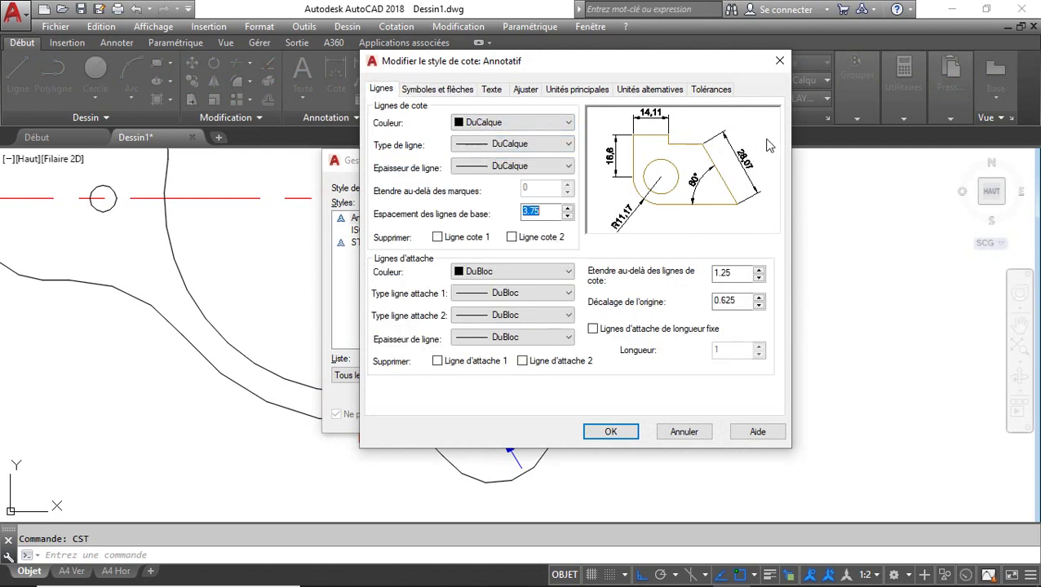
{"action": "key", "text": "Tab"}
Set the extension lines' colour, both linetypes and lineweight to DuCalque in the Annotatif style
{"action": "key", "text": "Tab"}
{"action": "key", "text": "Up"}
{"action": "key", "text": "Tab"}
{"action": "key", "text": "Up"}
{"action": "key", "text": "Tab"}
{"action": "key", "text": "Up"}
{"action": "key", "text": "Tab"}
{"action": "key", "text": "Up"}
{"action": "key", "text": "Tab"}
Set the extension beyond the dimension lines to 1 and the offset from origin to 2
{"action": "key", "text": "Tab"}
{"action": "key", "text": "Tab"}
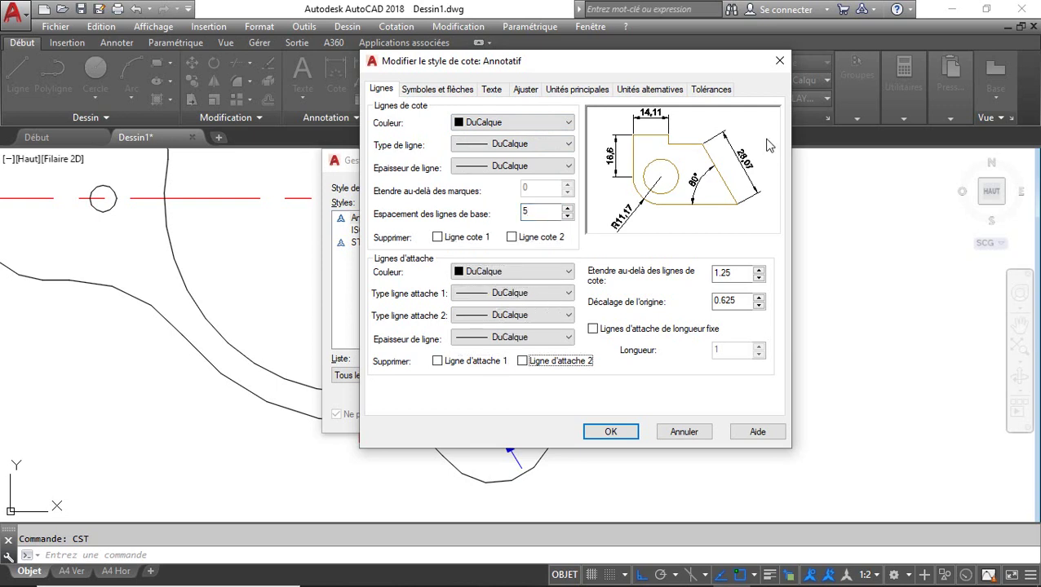
{"action": "type", "text": "1"}
{"action": "key", "text": "Tab"}
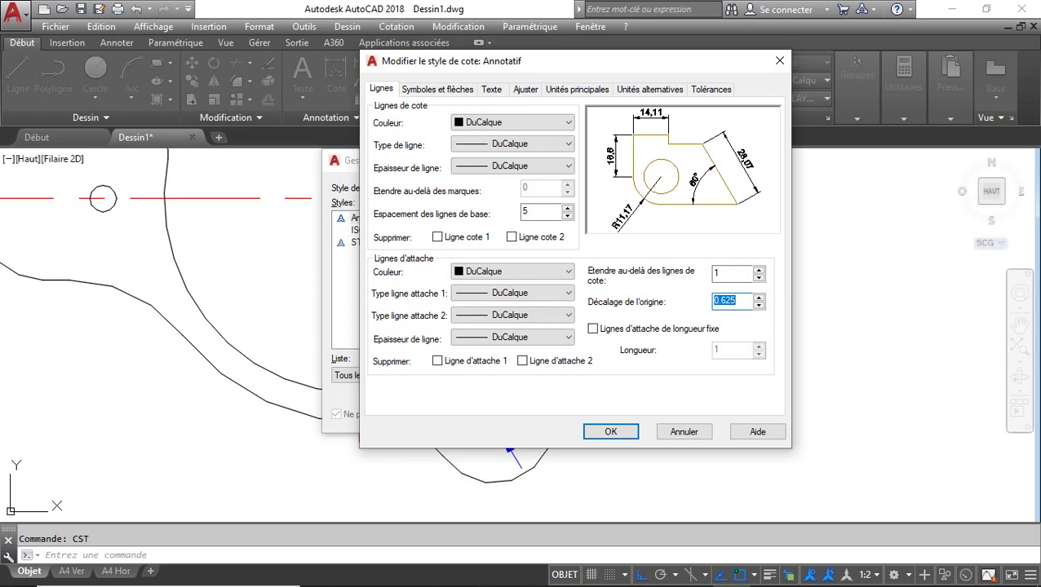
{"action": "type", "text": "2"}
{"action": "key", "text": "Tab"}
Set the Annotatif style's arrow size to 2
{"action": "key", "text": "ctrl+Tab"}
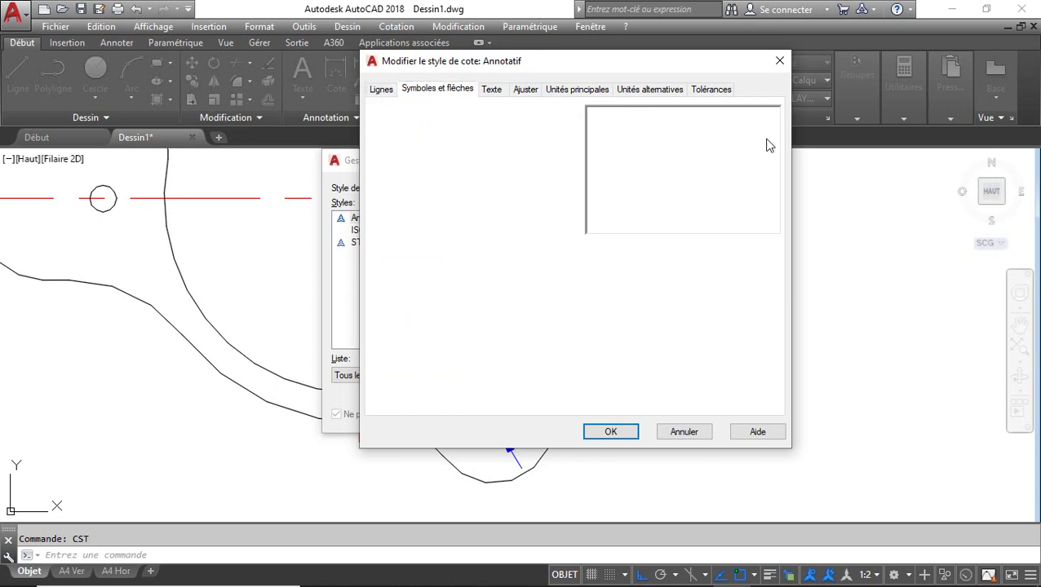
{"action": "key", "text": "Tab"}
{"action": "key", "text": "Tab"}
{"action": "key", "text": "Tab"}
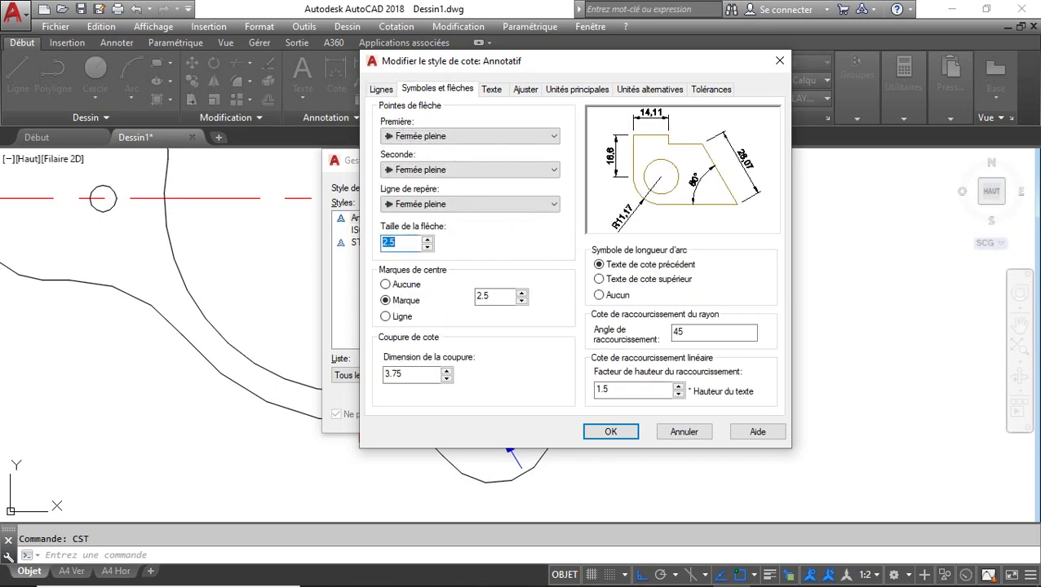
{"action": "type", "text": "2"}
{"action": "key", "text": "Tab"}
Set the Annotatif style's dimension text height to 3.5
{"action": "key", "text": "ctrl+Tab"}
{"action": "key", "text": "Tab"}
{"action": "key", "text": "Tab"}
{"action": "key", "text": "Tab"}
{"action": "key", "text": "Tab"}
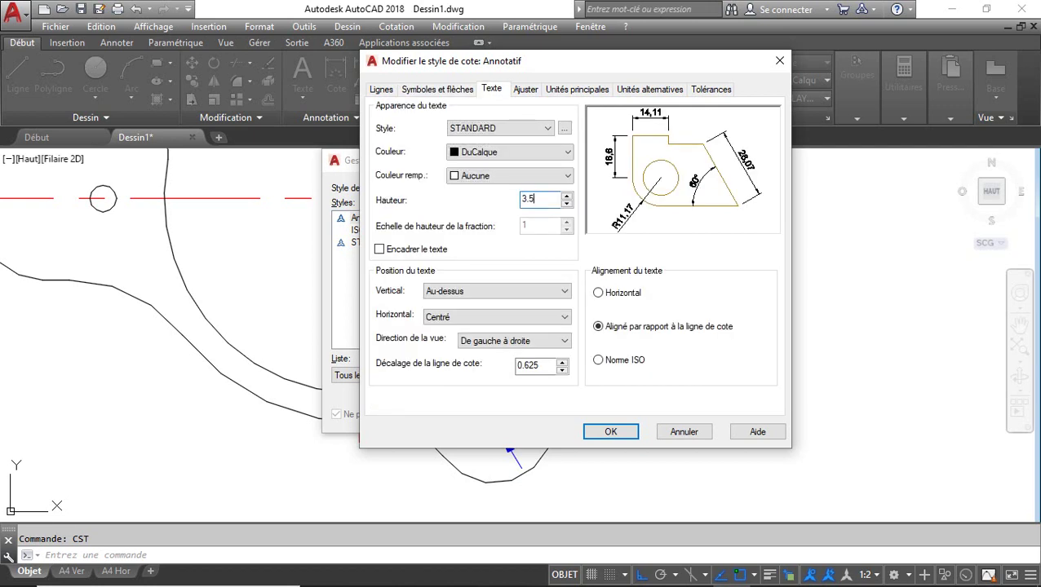
{"action": "key", "text": "Tab"}
Set the dimension text alignment of the Annotatif style to Norme ISO
{"action": "key", "text": "Tab"}
{"action": "key", "text": "Tab"}
{"action": "key", "text": "Tab"}
{"action": "key", "text": "Tab"}
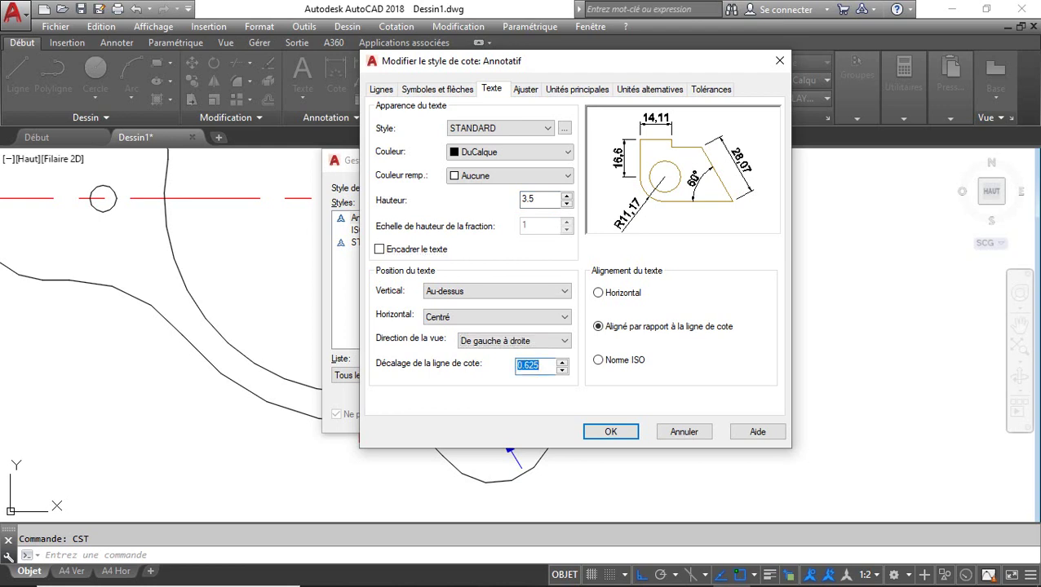
{"action": "key", "text": "Tab"}
{"action": "key", "text": "Up"}
{"action": "key", "text": "Down"}
{"action": "key", "text": "Down"}
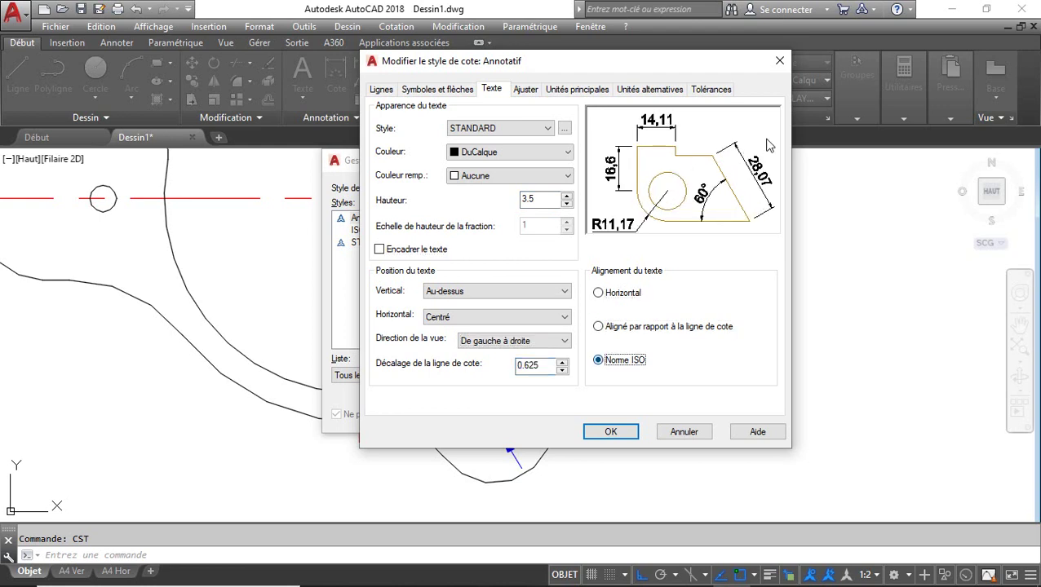
{"action": "key", "text": "ctrl+Tab"}
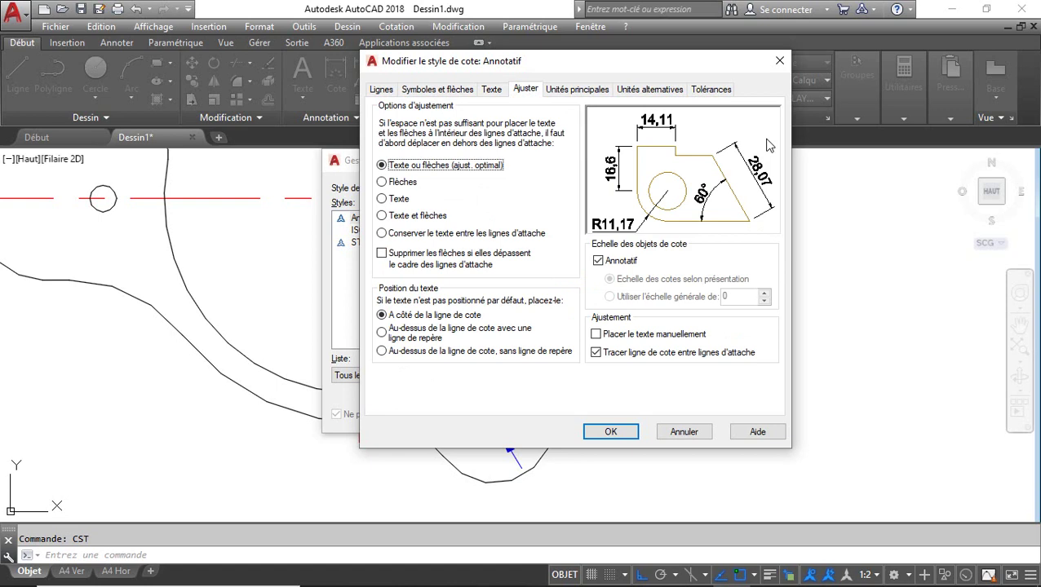
{"action": "key", "text": "Tab"}
{"action": "key", "text": "Tab"}
{"action": "key", "text": "Tab"}
{"action": "key", "text": "Tab"}
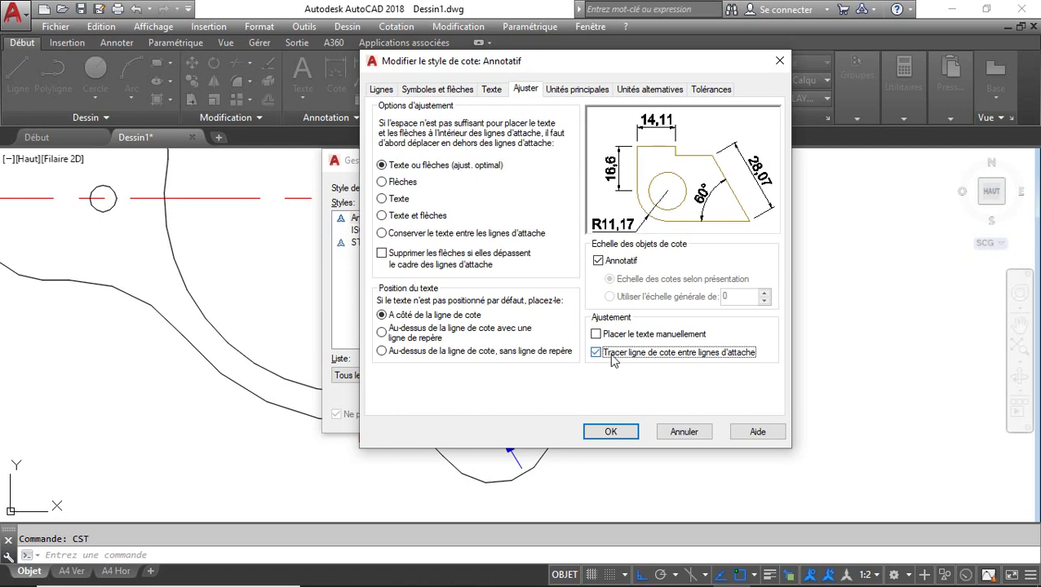
Set the angular dimension precision to 0.00 with trailing zeros suppressed and accept the Annotatif style changes
{"action": "left_click", "coordinate": [582, 92]}
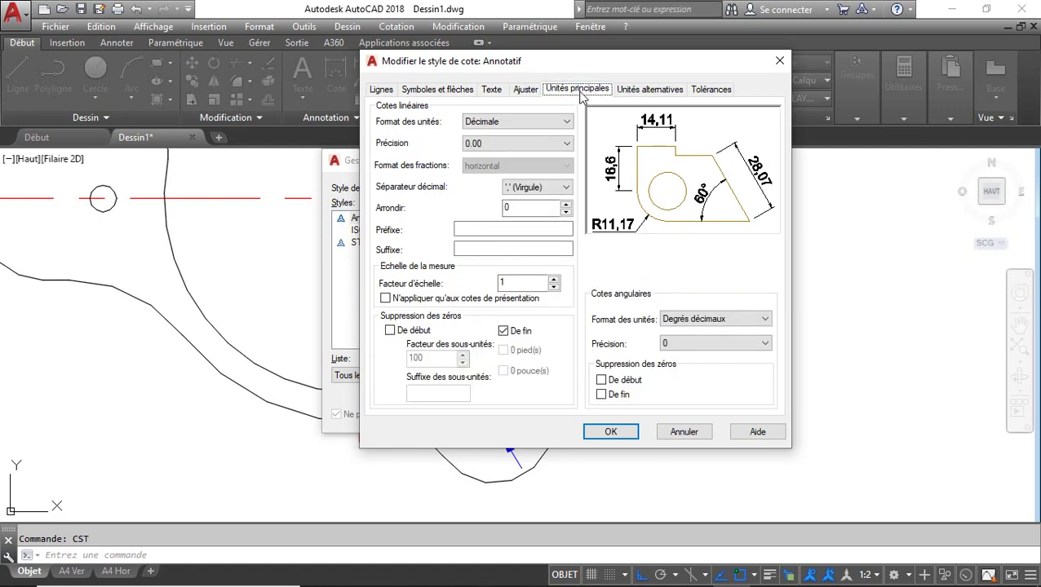
{"action": "left_click", "coordinate": [702, 346]}
{"action": "left_click", "coordinate": [689, 383]}
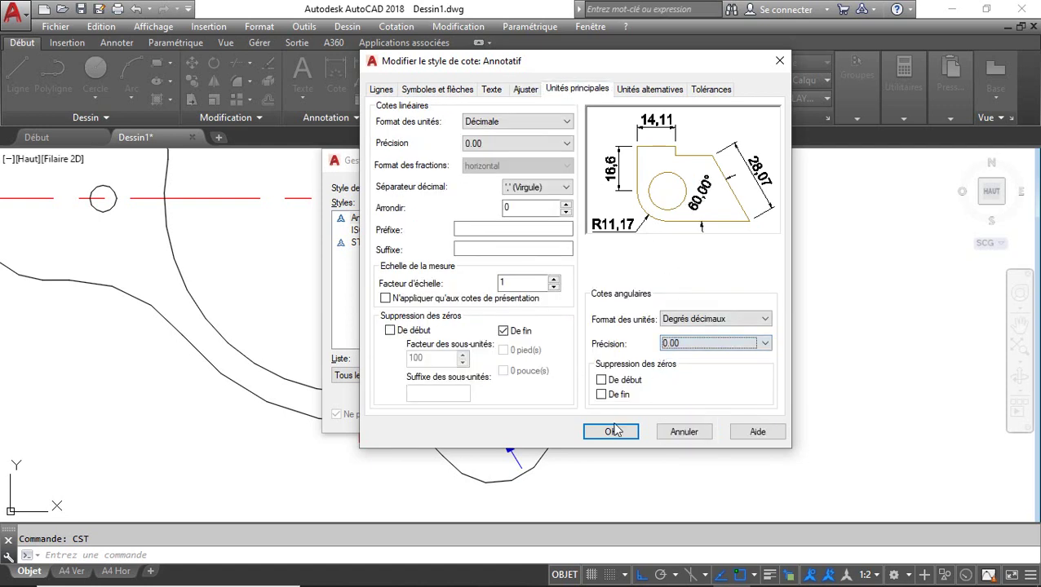
{"action": "left_click", "coordinate": [615, 397]}
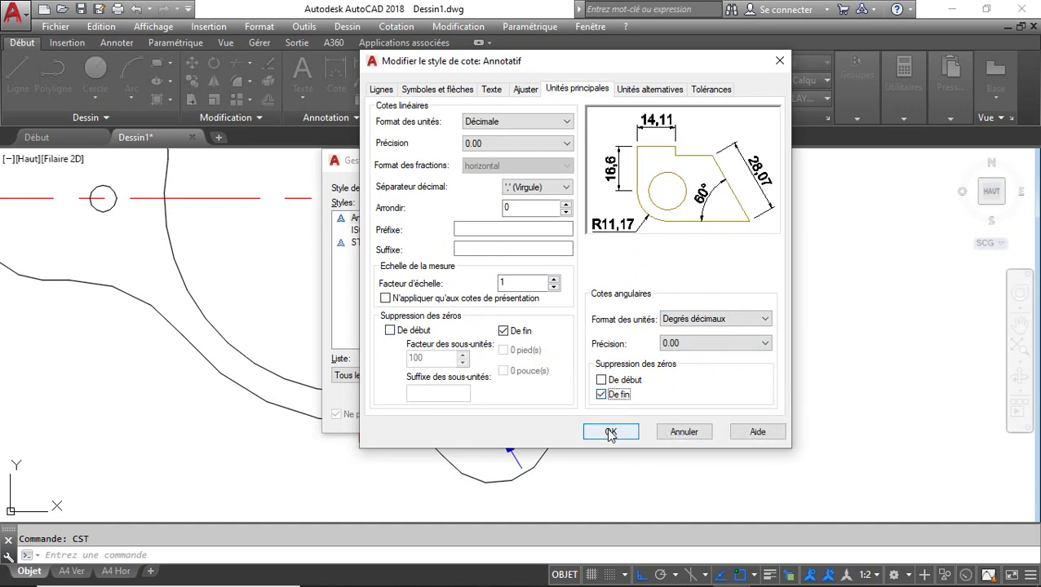
{"action": "left_click", "coordinate": [610, 432]}
Create a new substyle based on Annotatif that applies to radius dimensions (Cotes de rayon)
{"action": "left_click", "coordinate": [369, 219]}
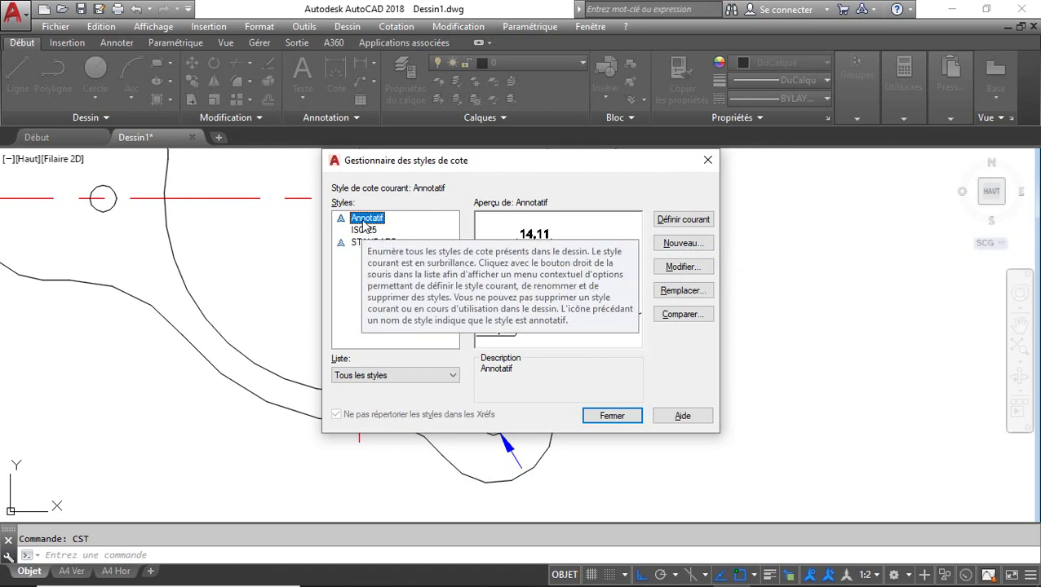
{"action": "left_click", "coordinate": [683, 243]}
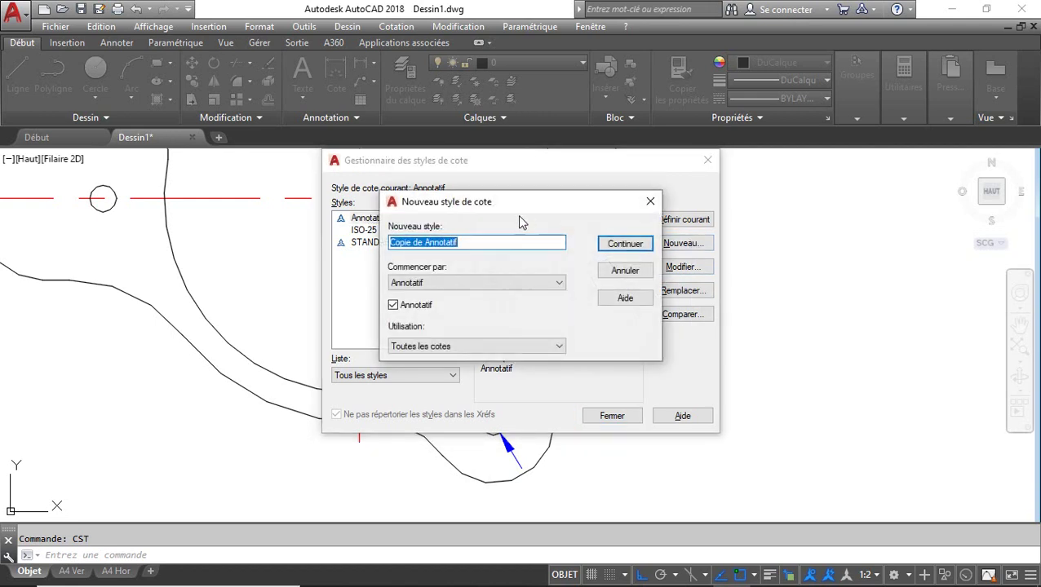
{"action": "left_click", "coordinate": [496, 351]}
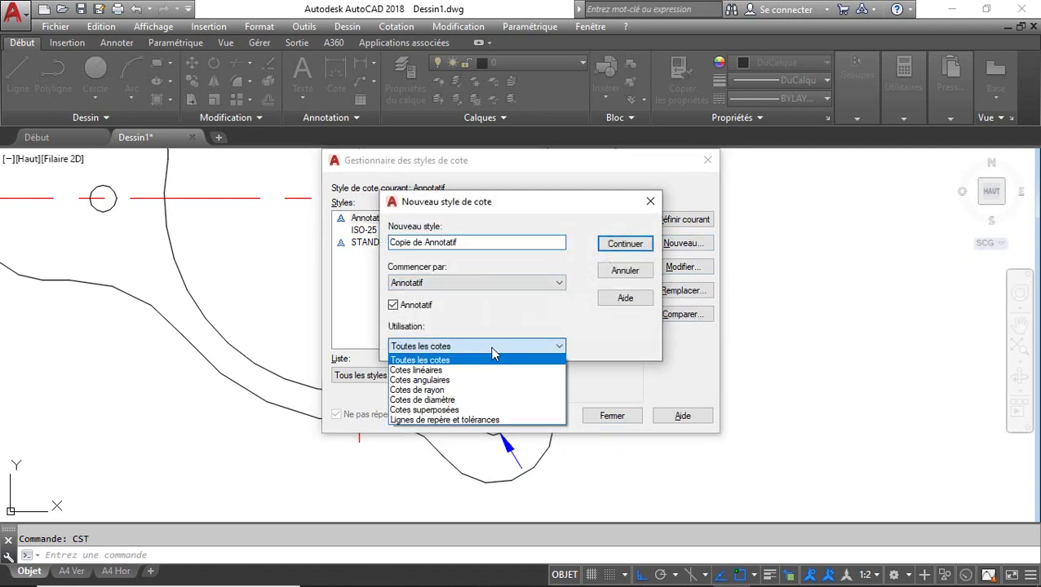
{"action": "left_click", "coordinate": [450, 392]}
{"action": "left_click", "coordinate": [625, 247]}
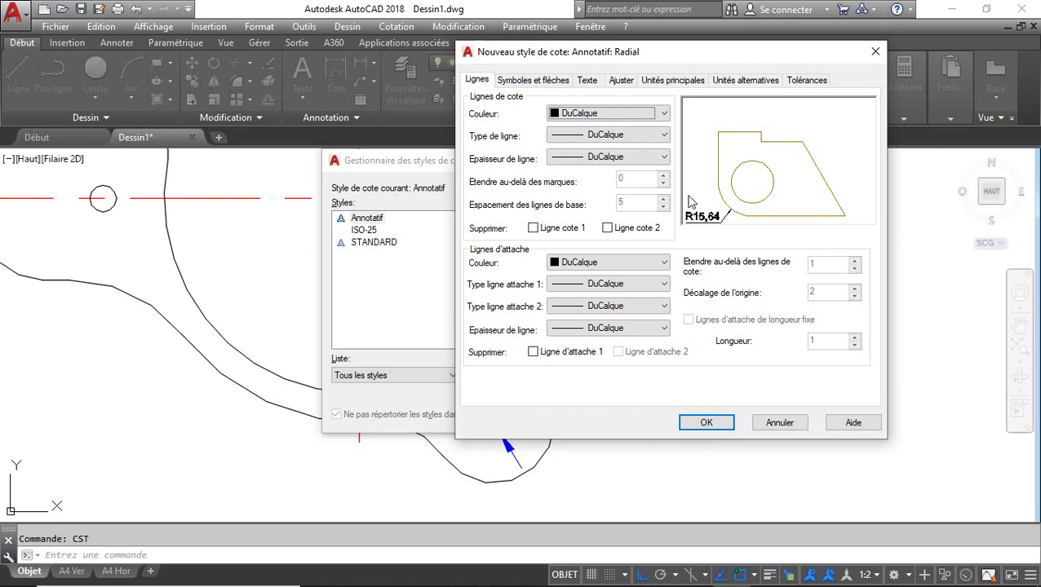
Set the radius substyle's extension line colour to Rouge and its centre marks to Ligne with size 2, and accept the substyle
{"action": "left_click", "coordinate": [609, 262]}
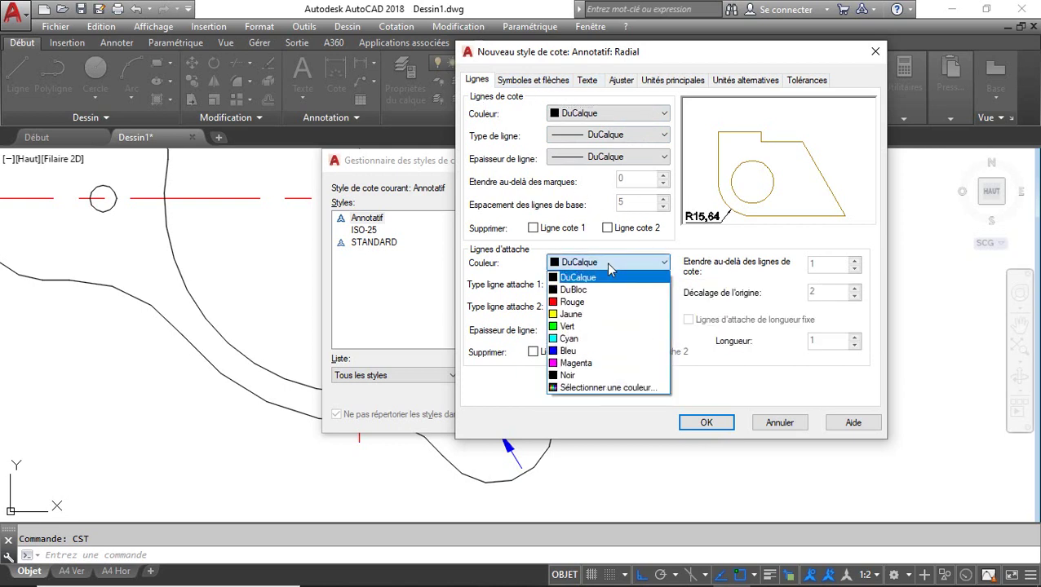
{"action": "left_click", "coordinate": [572, 302]}
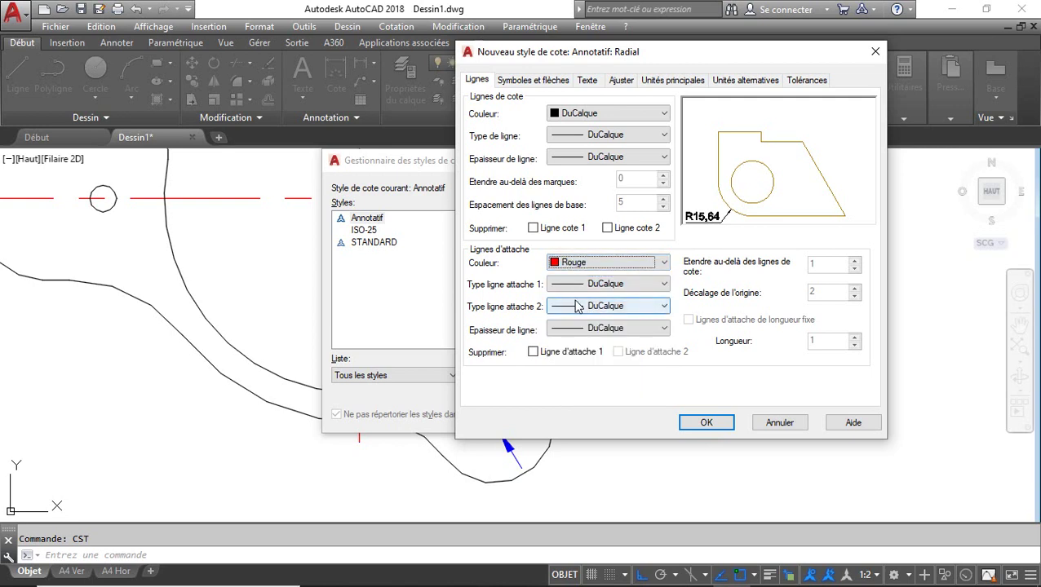
{"action": "left_click", "coordinate": [531, 81]}
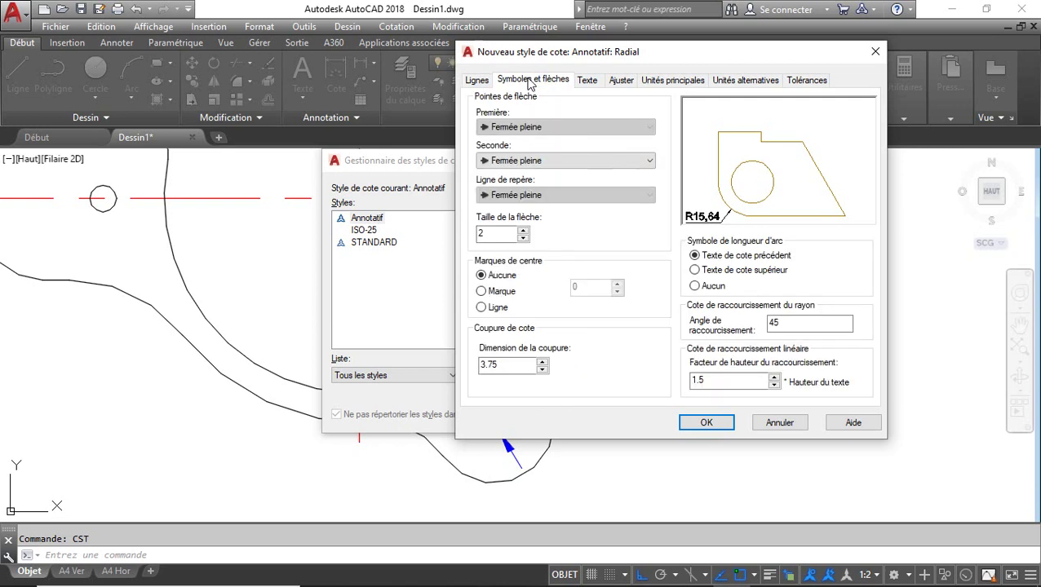
{"action": "left_click", "coordinate": [482, 308]}
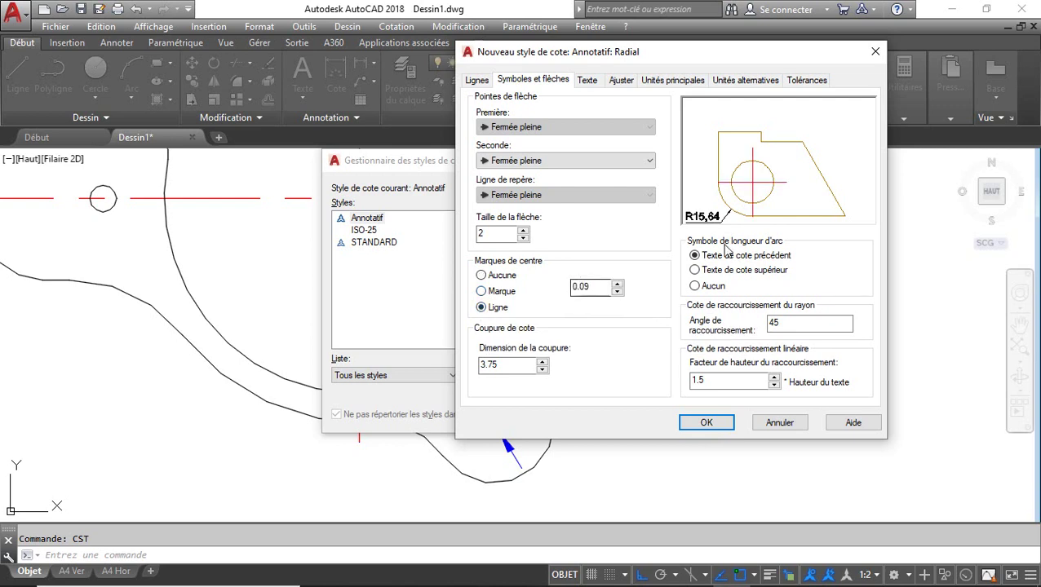
{"action": "left_click_drag", "start_coordinate": [611, 289], "coordinate": [518, 289]}
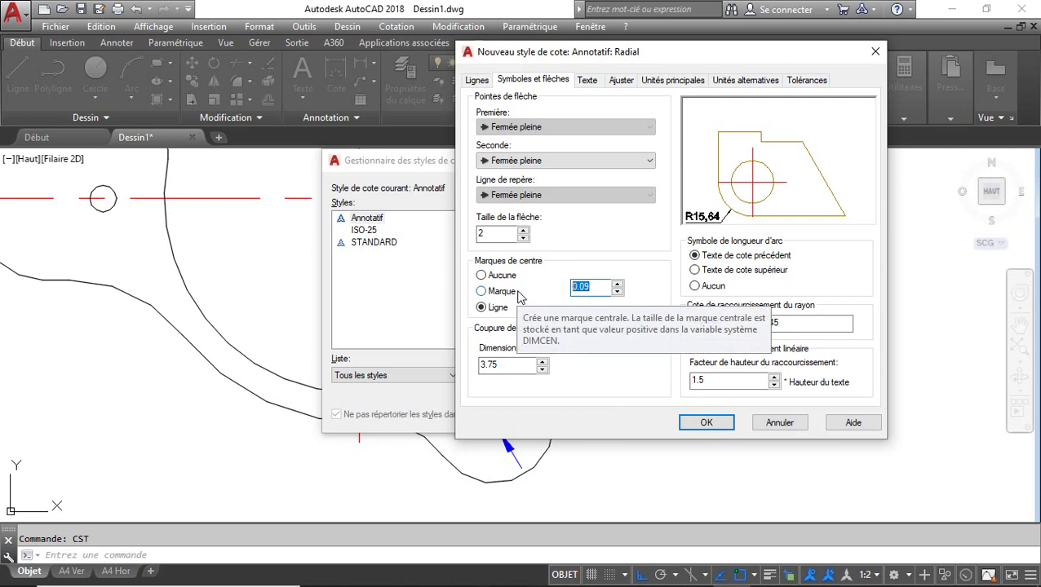
{"action": "type", "text": "2"}
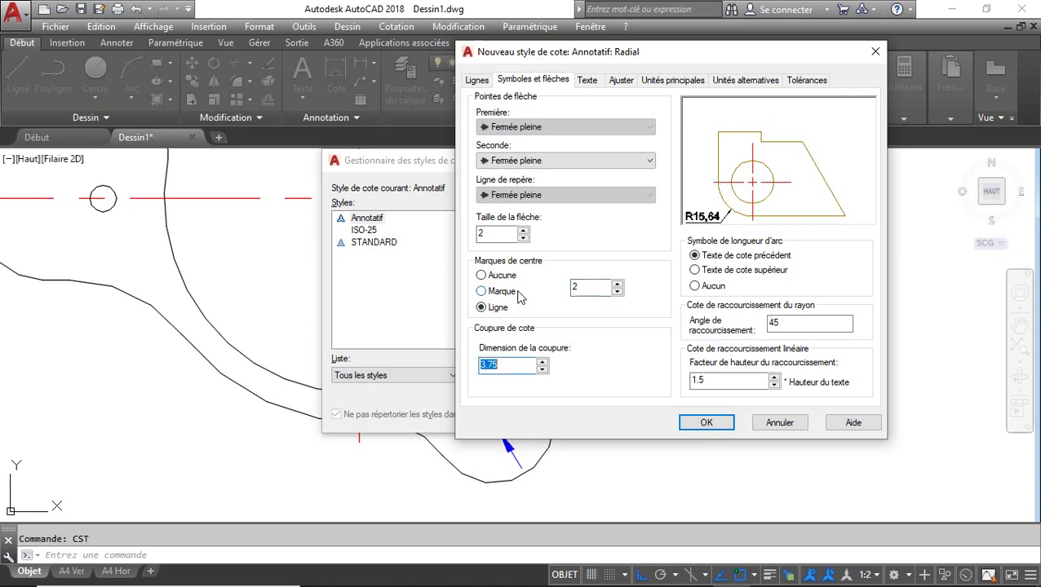
{"action": "left_click", "coordinate": [708, 422]}
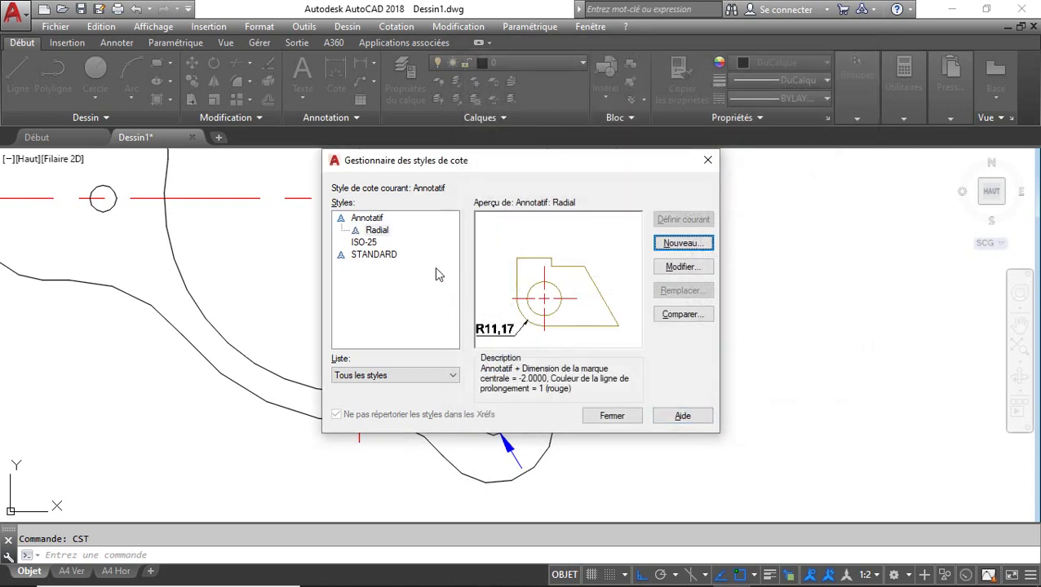
Create a new substyle based on Annotatif that applies to diameter dimensions (Cotes de diamètre)
{"action": "left_click", "coordinate": [372, 219]}
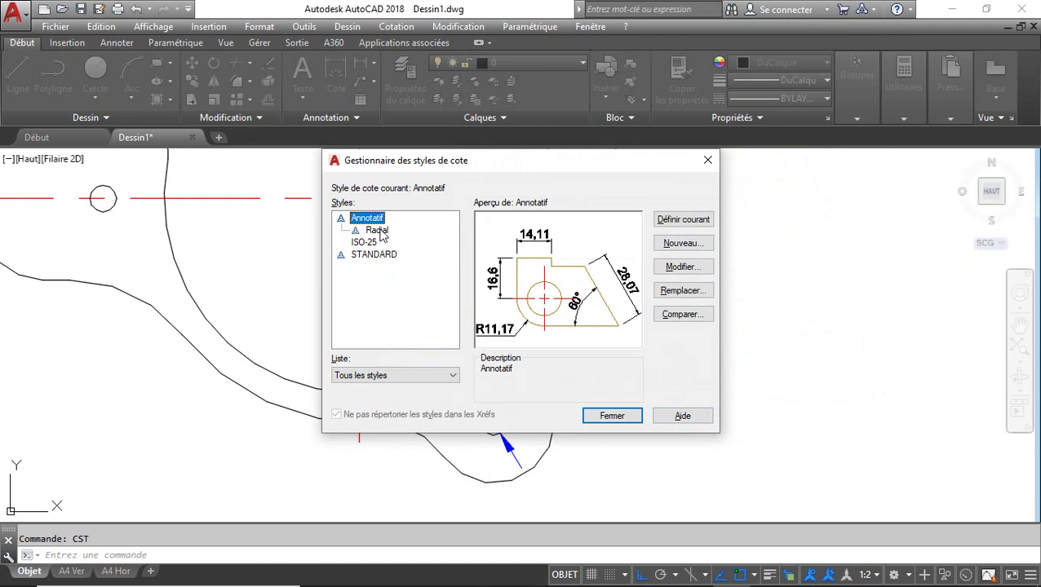
{"action": "left_click", "coordinate": [688, 247]}
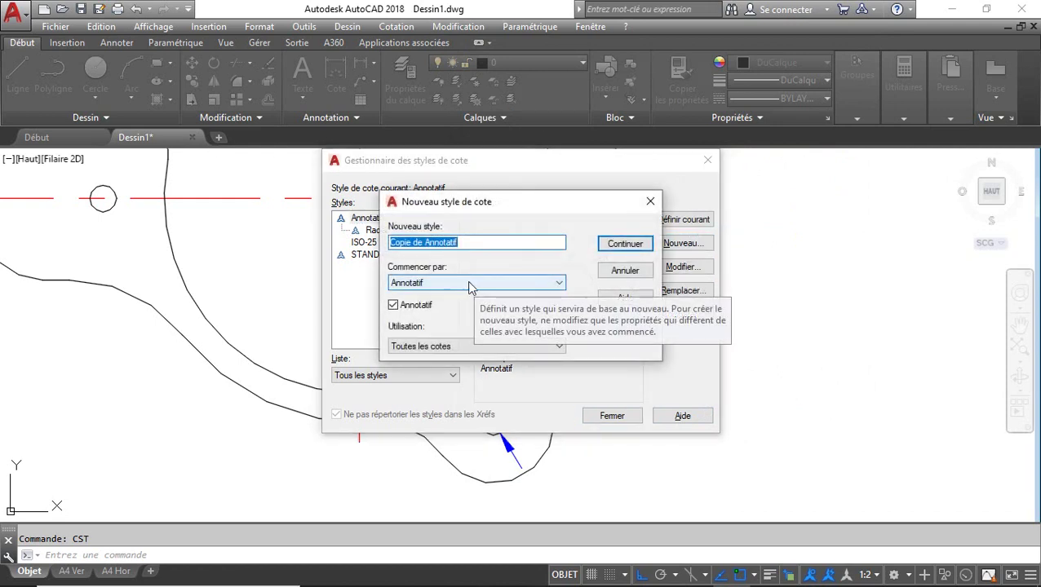
{"action": "left_click", "coordinate": [493, 349]}
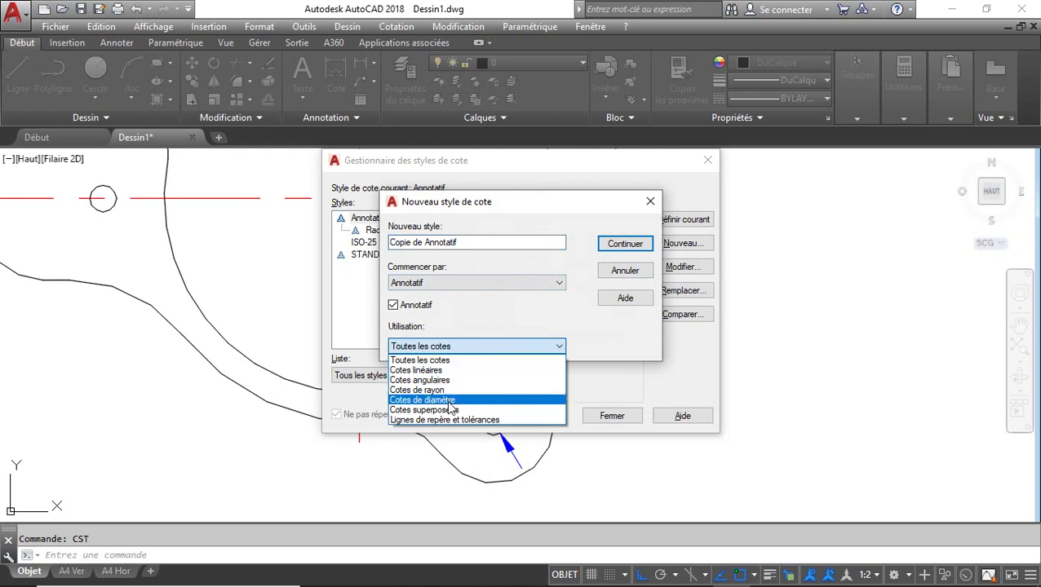
{"action": "left_click", "coordinate": [448, 401]}
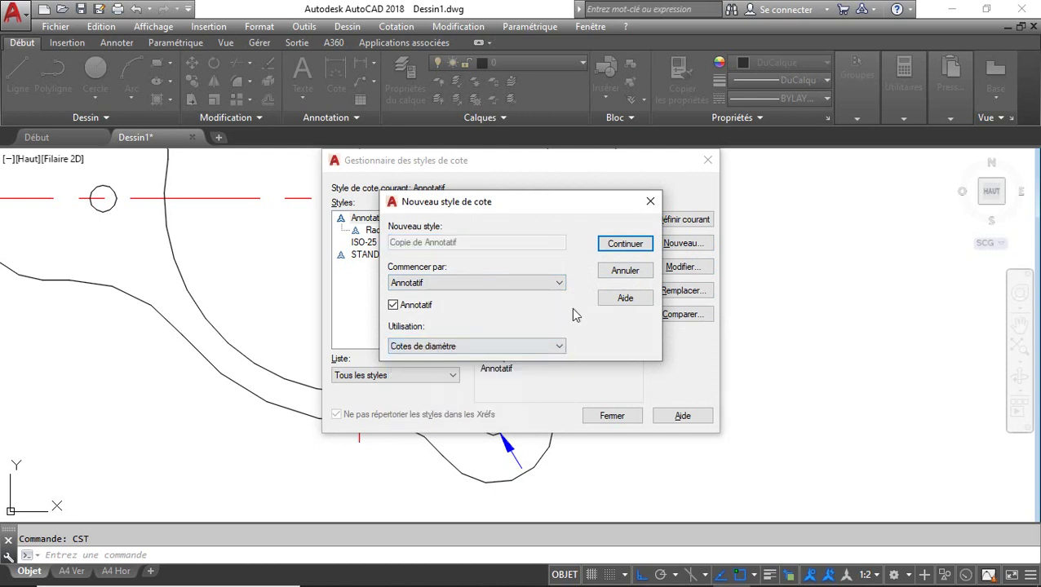
{"action": "left_click", "coordinate": [624, 243]}
Set the diameter substyle's centre marks to Ligne with size 2 and its extension line colour to Rouge, and accept the substyle
{"action": "left_click", "coordinate": [482, 307]}
{"action": "left_click_drag", "start_coordinate": [595, 292], "coordinate": [518, 288]}
{"action": "type", "text": "2"}
{"action": "key", "text": "Tab"}
{"action": "left_click", "coordinate": [478, 81]}
{"action": "left_click", "coordinate": [606, 268]}
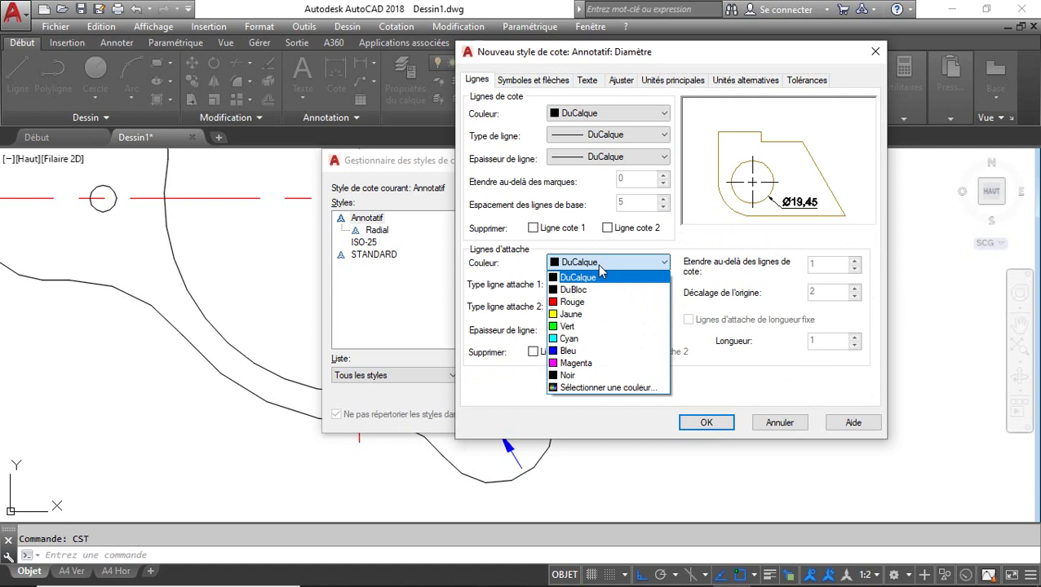
{"action": "left_click", "coordinate": [571, 306]}
{"action": "left_click", "coordinate": [707, 422]}
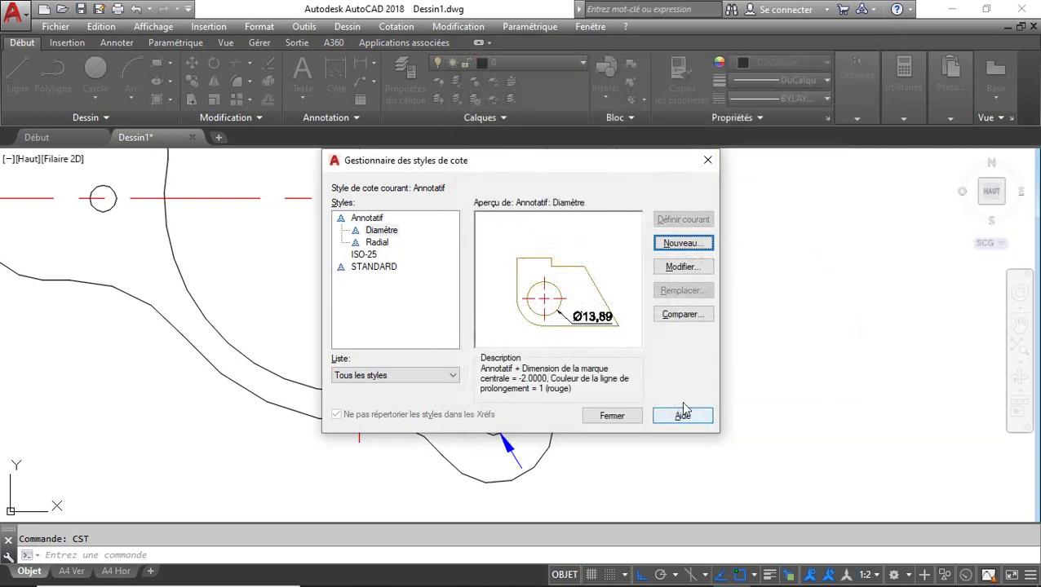
Change the Radial substyle's centre marks to Marque with size 2, accept the change and close the dimension style manager
{"action": "left_click", "coordinate": [376, 244]}
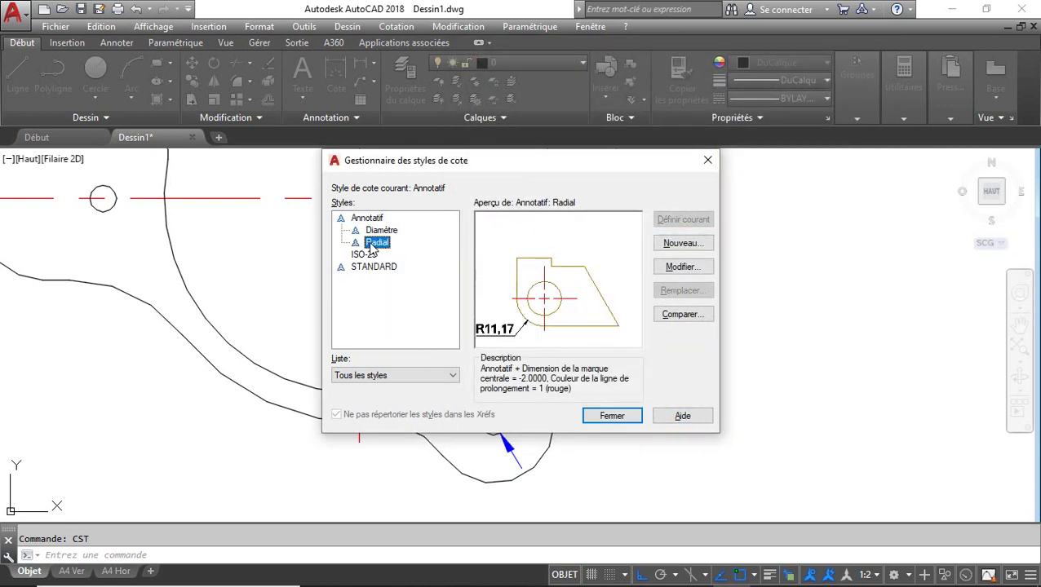
{"action": "left_click", "coordinate": [693, 269]}
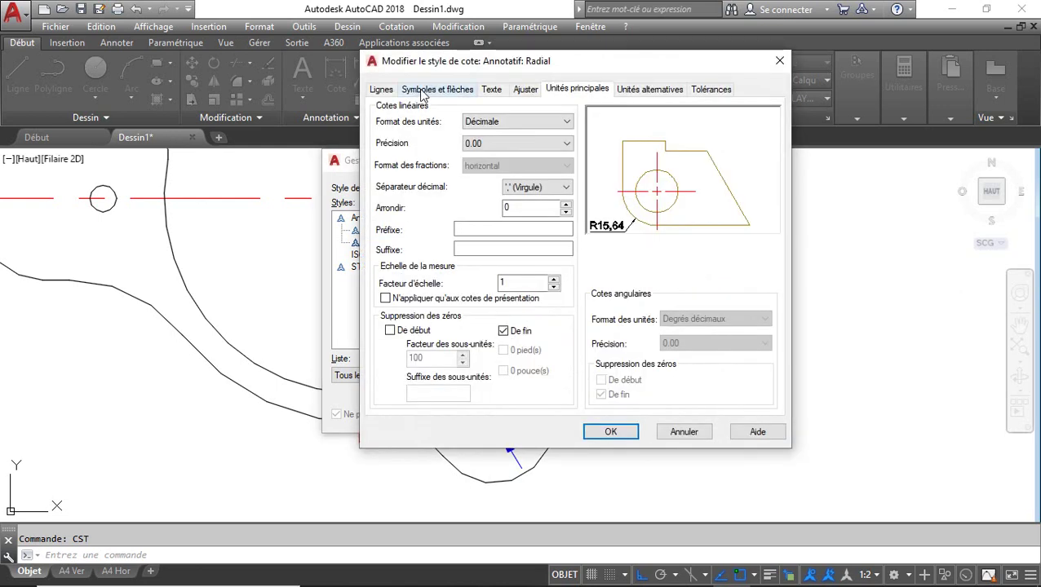
{"action": "left_click", "coordinate": [421, 92]}
{"action": "left_click", "coordinate": [399, 301]}
{"action": "left_click_drag", "start_coordinate": [494, 297], "coordinate": [442, 292]}
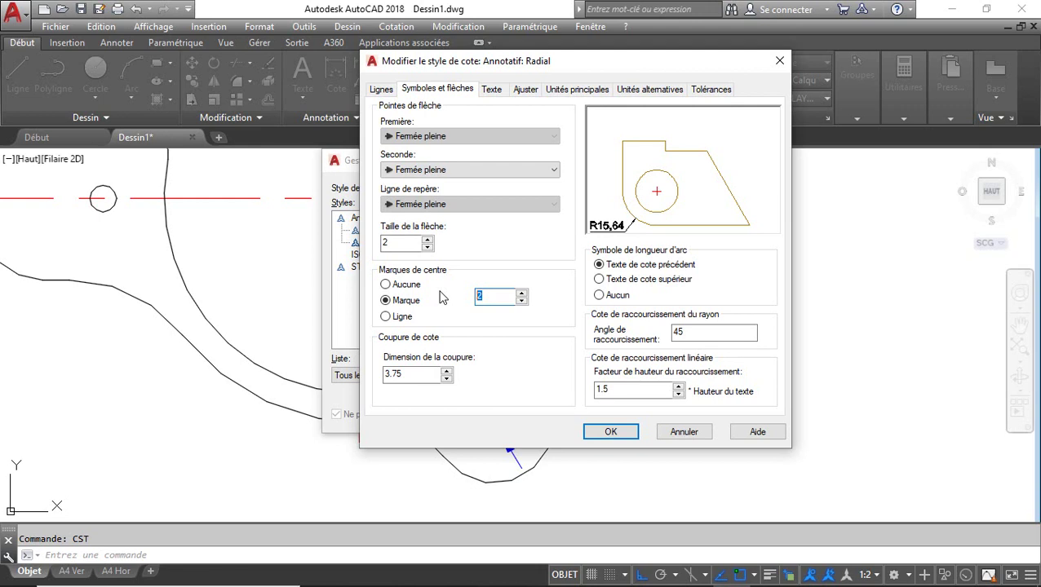
{"action": "key", "text": "Tab"}
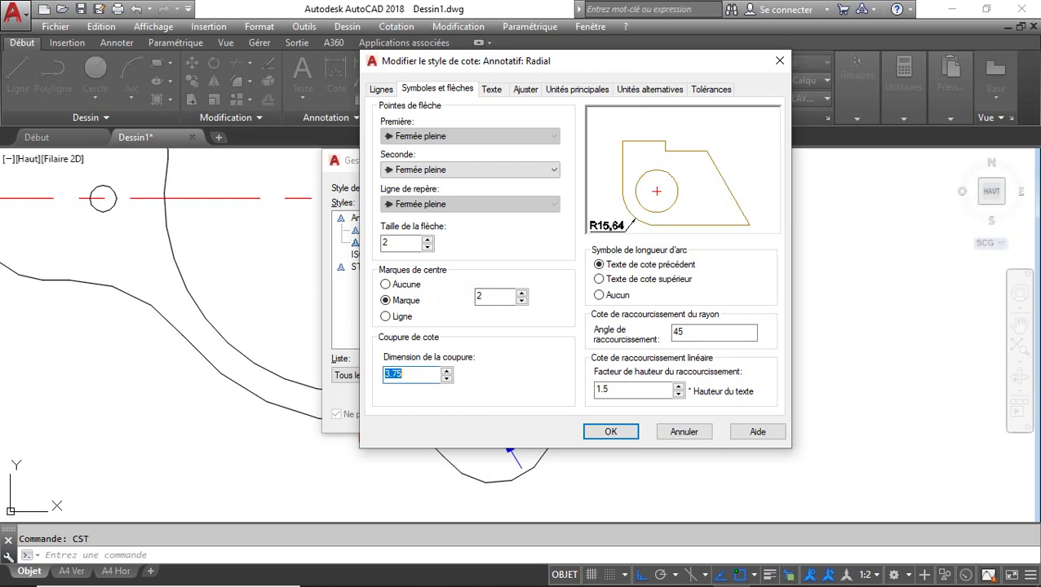
{"action": "left_click", "coordinate": [612, 432]}
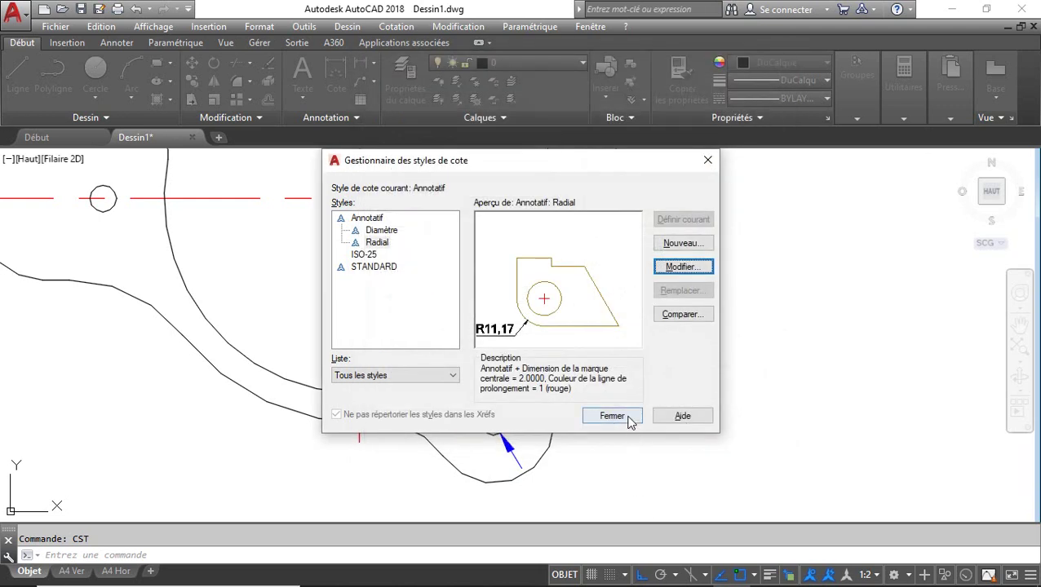
{"action": "left_click", "coordinate": [629, 418]}
Display the tool palettes containing the dimensioning tools
{"action": "scroll", "coordinate": [440, 447], "scroll_direction": "up", "scroll_amount": 3}
{"action": "scroll", "coordinate": [567, 412], "scroll_direction": "up", "scroll_amount": 2}
{"action": "scroll", "coordinate": [570, 389], "scroll_direction": "down", "scroll_amount": 6}
{"action": "middle_click_drag", "start_coordinate": [461, 297], "coordinate": [475, 348]}
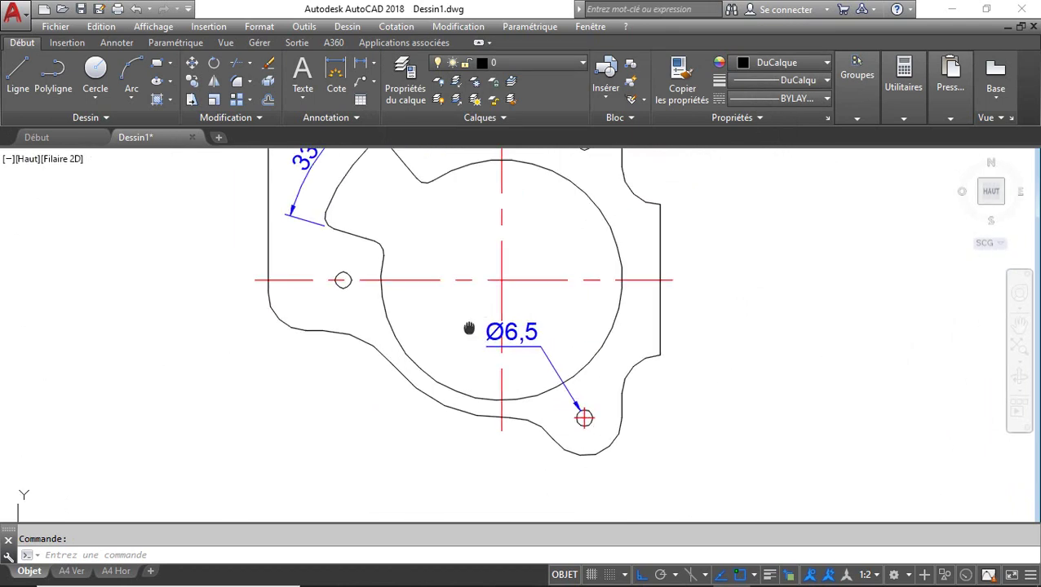
{"action": "middle_click_drag", "start_coordinate": [407, 288], "coordinate": [398, 335]}
{"action": "scroll", "coordinate": [436, 301], "scroll_direction": "down", "scroll_amount": 2}
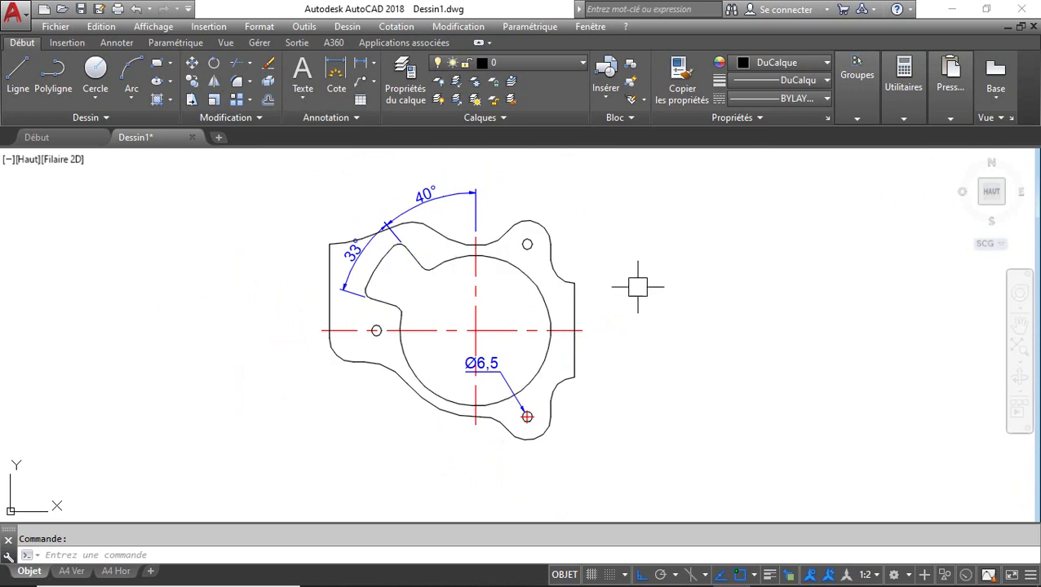
{"action": "key", "text": "ctrl+3"}
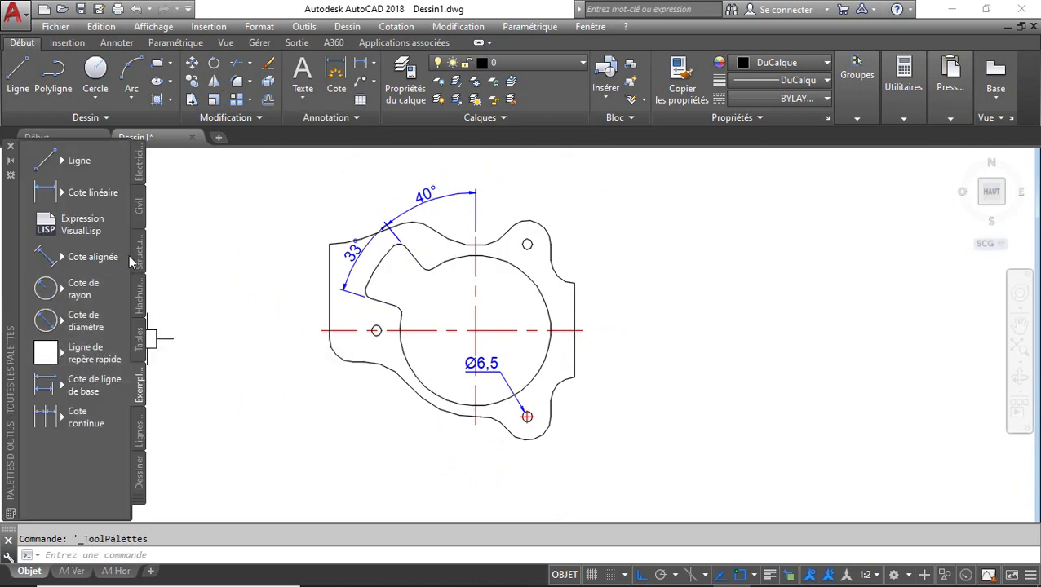
{"action": "left_click", "coordinate": [59, 291]}
{"action": "scroll", "coordinate": [543, 440], "scroll_direction": "up", "scroll_amount": 4}
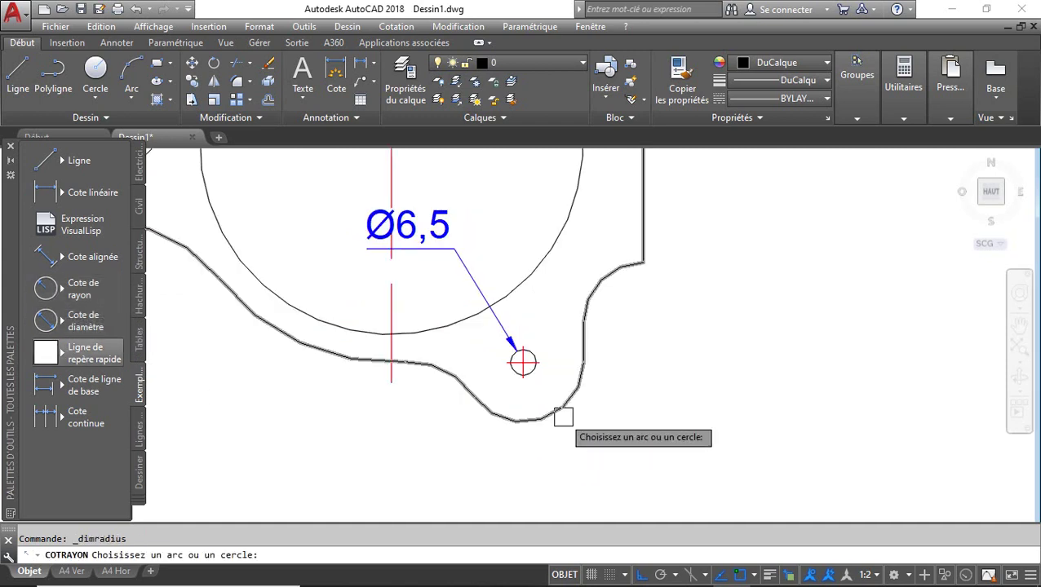
{"action": "left_click", "coordinate": [563, 417]}
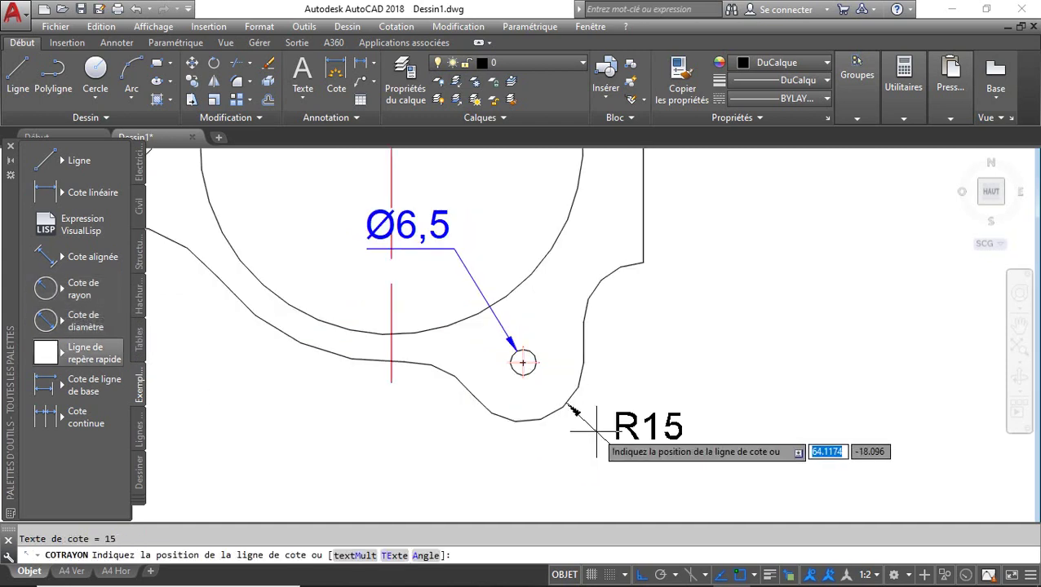
{"action": "key", "text": "Escape"}
Make the Cotation layer current and add a radius dimension to the plate's lower-right concave fillet, with its text inside the large circle
{"action": "left_click", "coordinate": [537, 64]}
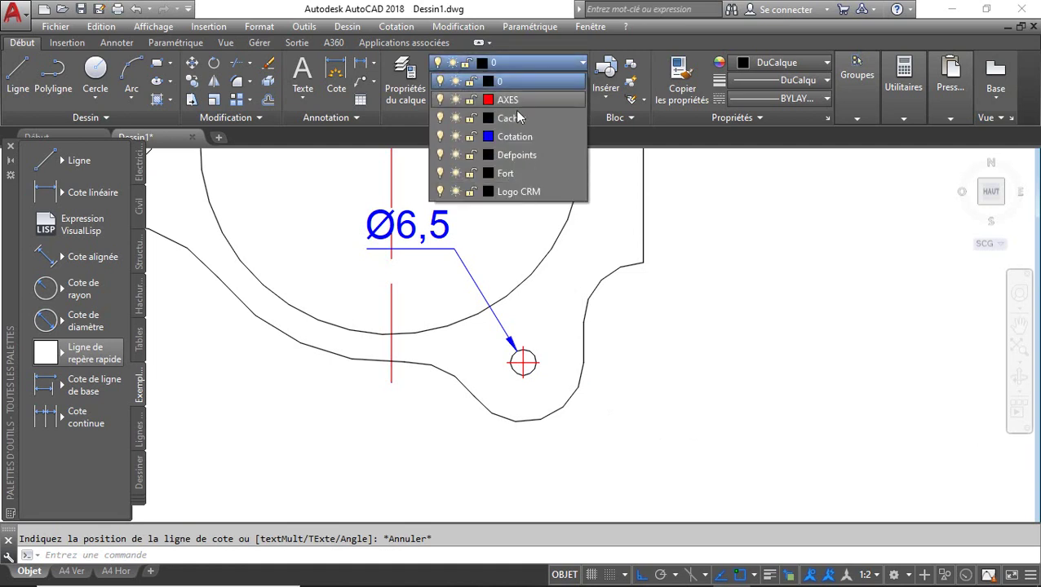
{"action": "left_click", "coordinate": [514, 137]}
{"action": "key", "text": "Return"}
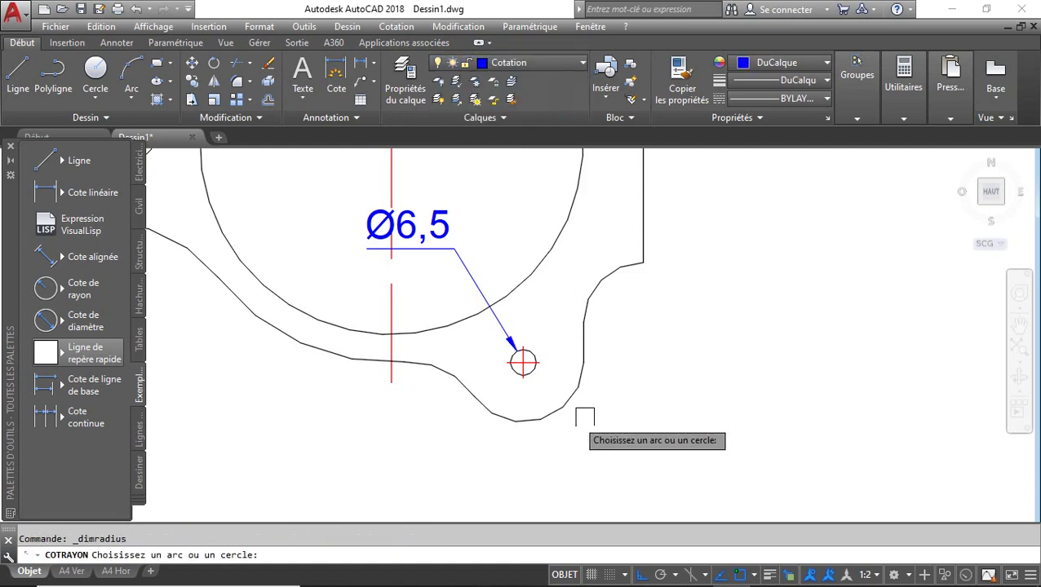
{"action": "scroll", "coordinate": [590, 418], "scroll_direction": "down", "scroll_amount": 3}
{"action": "scroll", "coordinate": [590, 419], "scroll_direction": "up", "scroll_amount": 2}
{"action": "left_click", "coordinate": [600, 323]}
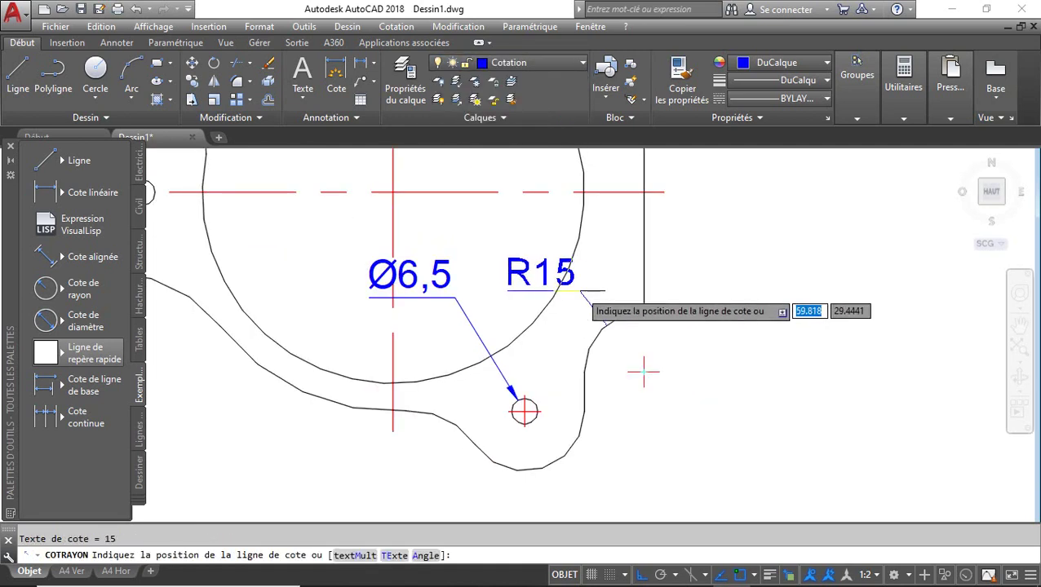
{"action": "left_click", "coordinate": [543, 258]}
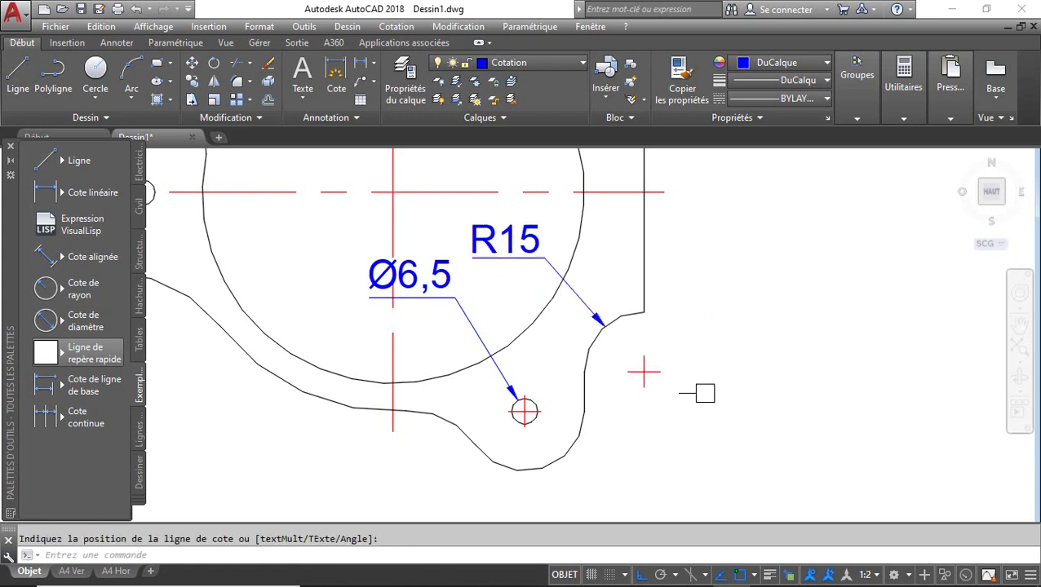
Set the Radial substyle's centre mark size to 1 in the dimension style manager and accept the change
{"action": "scroll", "coordinate": [622, 372], "scroll_direction": "down", "scroll_amount": 2}
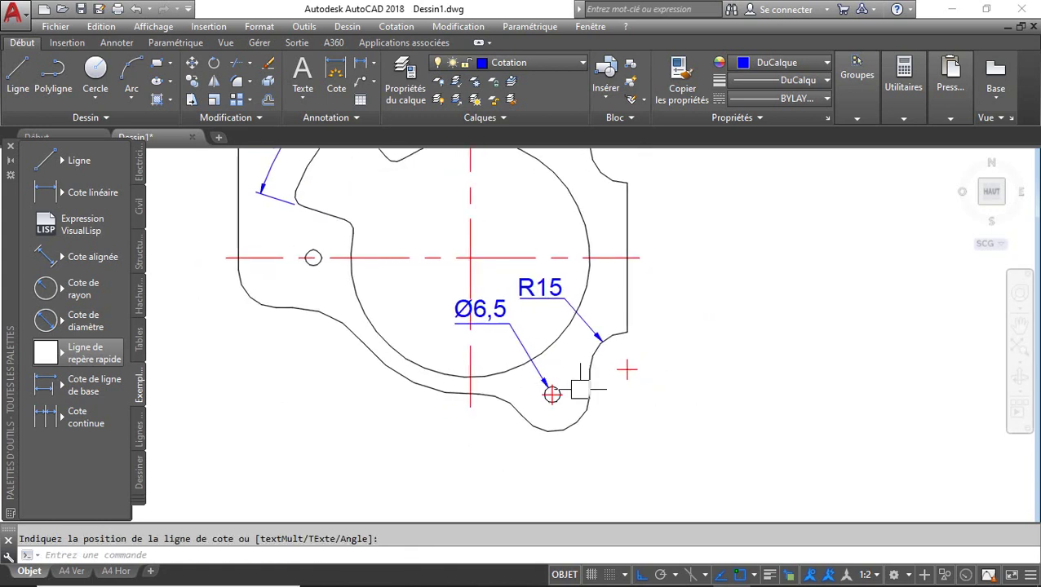
{"action": "type", "text": "CST"}
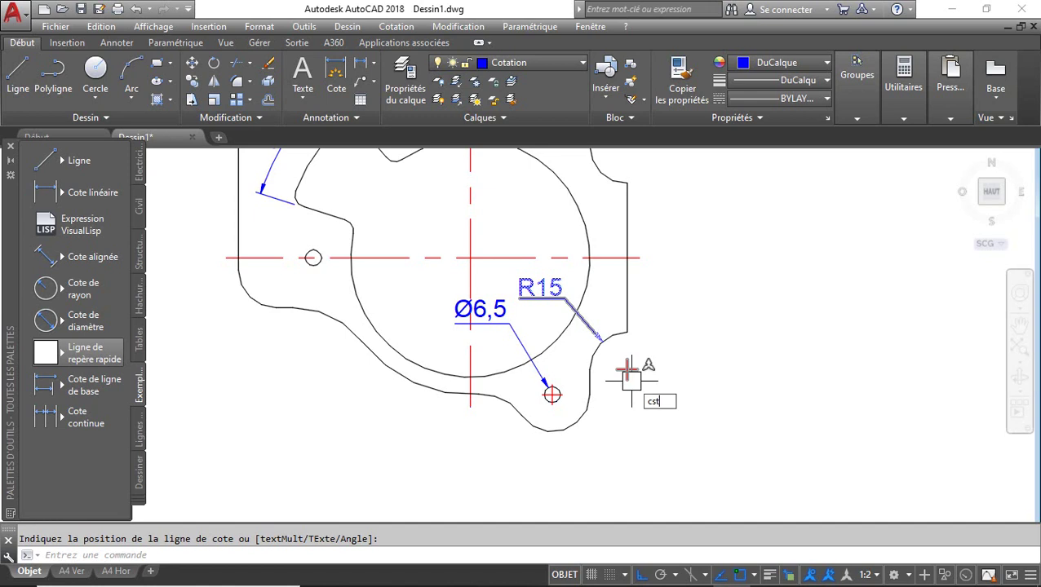
{"action": "key", "text": "Return"}
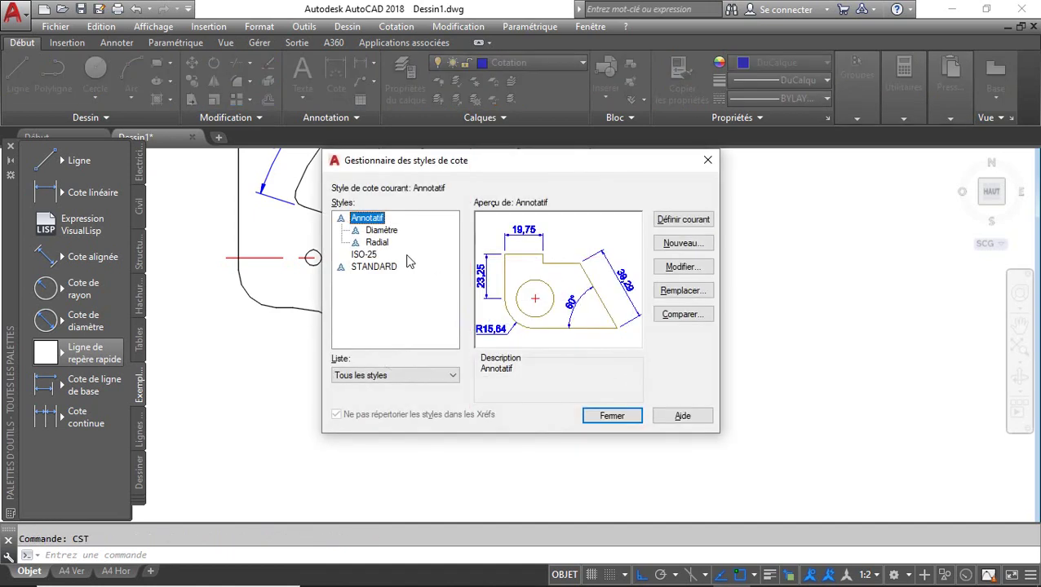
{"action": "left_click", "coordinate": [378, 243]}
{"action": "left_click", "coordinate": [679, 269]}
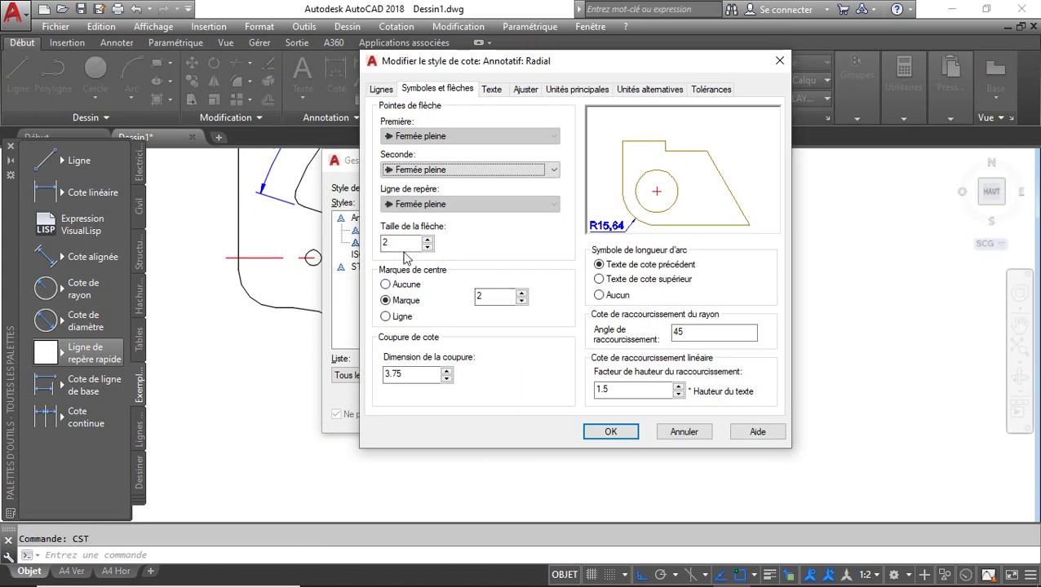
{"action": "double_click", "coordinate": [488, 299]}
{"action": "type", "text": "1"}
{"action": "key", "text": "Tab"}
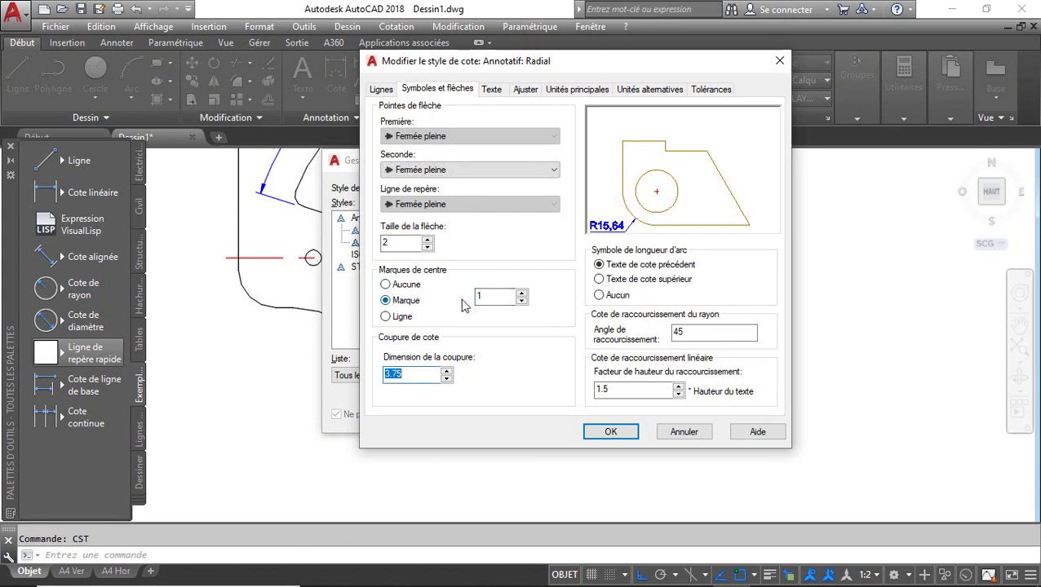
{"action": "left_click", "coordinate": [610, 432]}
{"action": "left_click", "coordinate": [613, 420]}
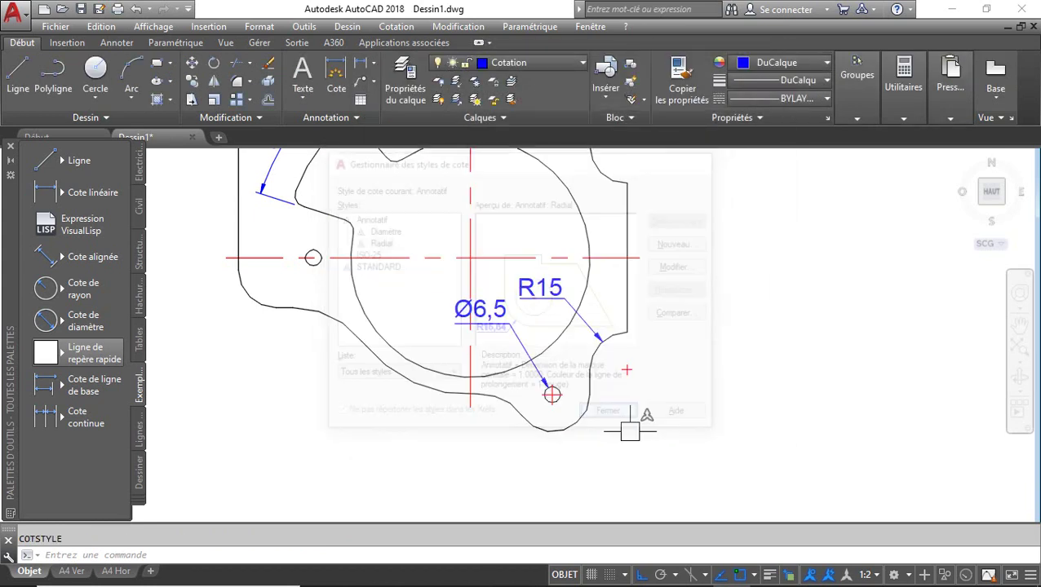
Add a diameter dimension to the small hole at the plate's left, with its text below and left of the plate
{"action": "scroll", "coordinate": [669, 359], "scroll_direction": "down", "scroll_amount": 3}
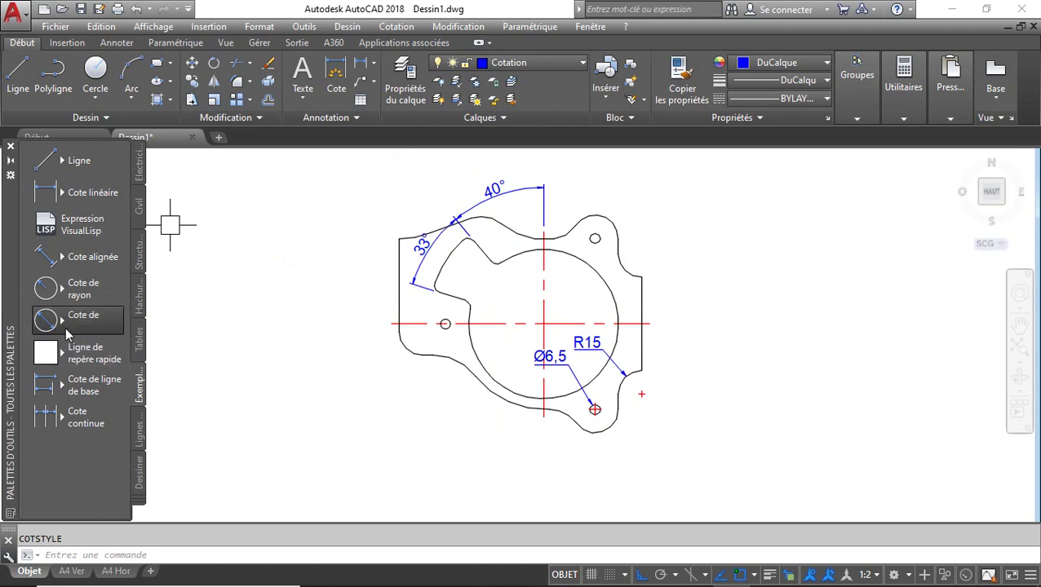
{"action": "left_click", "coordinate": [48, 321]}
{"action": "scroll", "coordinate": [458, 324], "scroll_direction": "up", "scroll_amount": 2}
{"action": "left_click", "coordinate": [439, 324]}
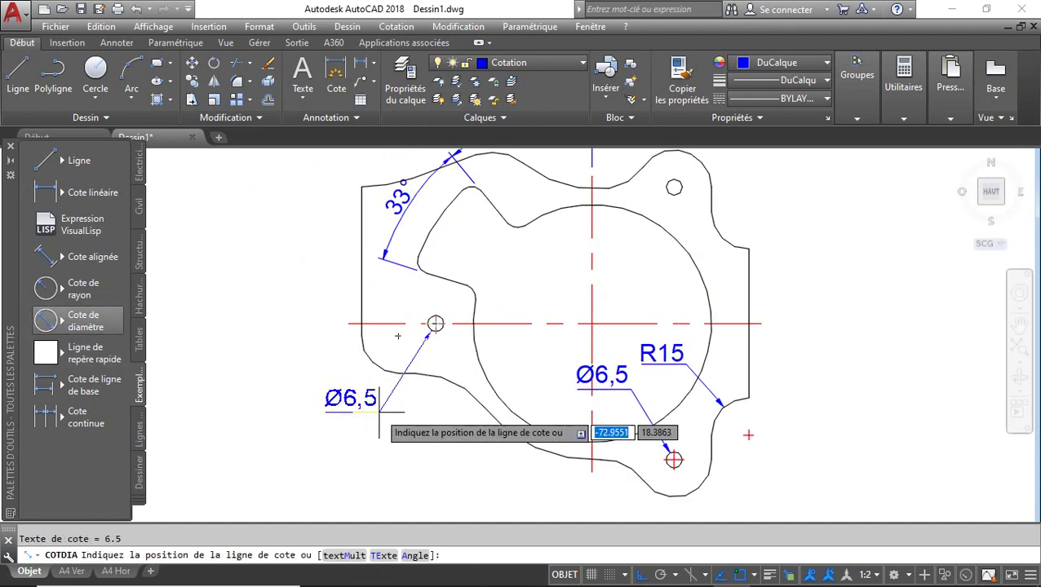
{"action": "left_click", "coordinate": [387, 357]}
Add a radius dimension to the large arc on the plate's lower-left contour, placed outside the outline
{"action": "left_click", "coordinate": [48, 289]}
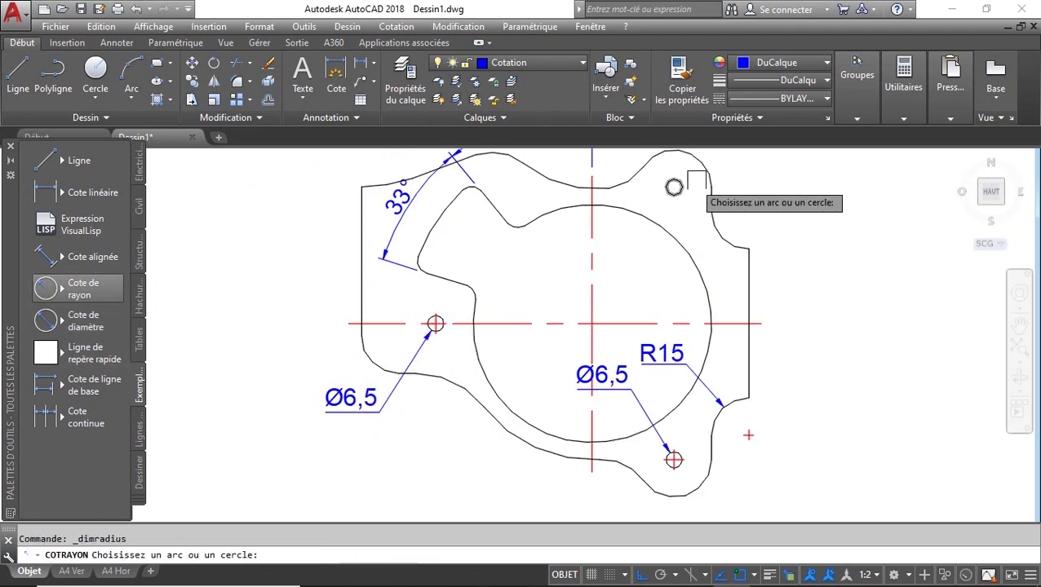
{"action": "middle_click_drag", "start_coordinate": [706, 165], "coordinate": [704, 207]}
{"action": "scroll", "coordinate": [709, 227], "scroll_direction": "up", "scroll_amount": 2}
{"action": "scroll", "coordinate": [592, 247], "scroll_direction": "down", "scroll_amount": 2}
{"action": "middle_click_drag", "start_coordinate": [525, 264], "coordinate": [592, 130]}
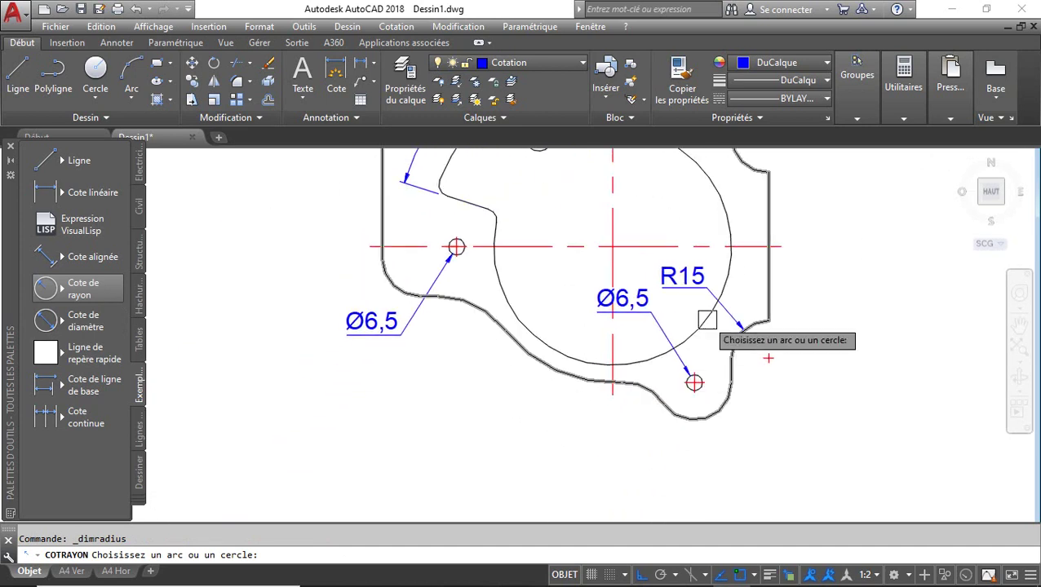
{"action": "left_click", "coordinate": [509, 331]}
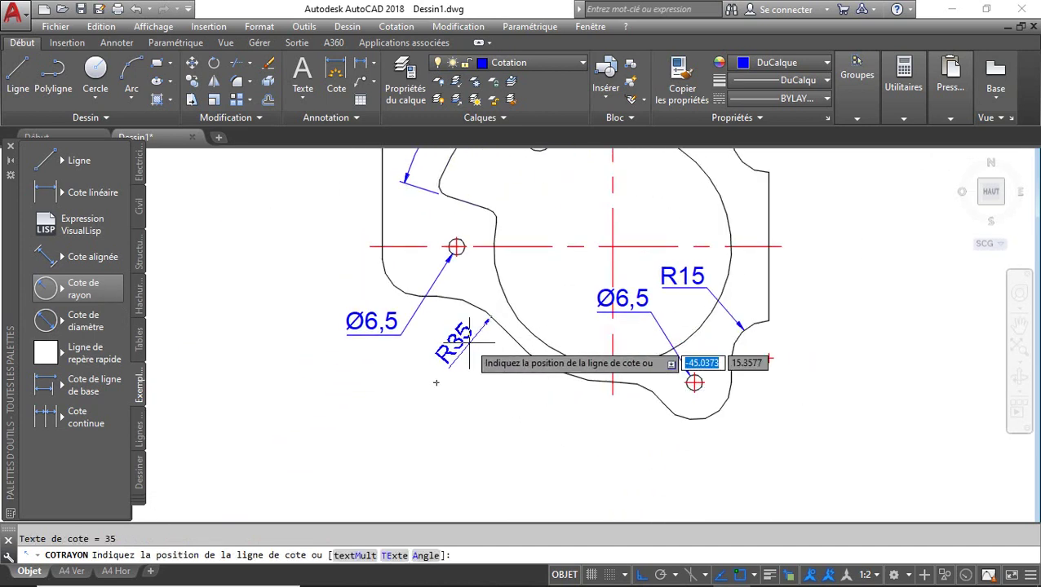
{"action": "left_click", "coordinate": [487, 315]}
Add a radius dimension to the plate's lower-left corner fillet, with its text outside the outline
{"action": "middle_click_drag", "start_coordinate": [530, 249], "coordinate": [544, 289]}
{"action": "key", "text": "Return"}
{"action": "left_click", "coordinate": [403, 324]}
Add a radius dimension to the fillet joining the upper end of the notch to the large circle, with its text inside the opening
{"action": "scroll", "coordinate": [400, 321], "scroll_direction": "down", "scroll_amount": 2}
{"action": "middle_click_drag", "start_coordinate": [481, 277], "coordinate": [448, 352]}
{"action": "scroll", "coordinate": [488, 275], "scroll_direction": "up", "scroll_amount": 3}
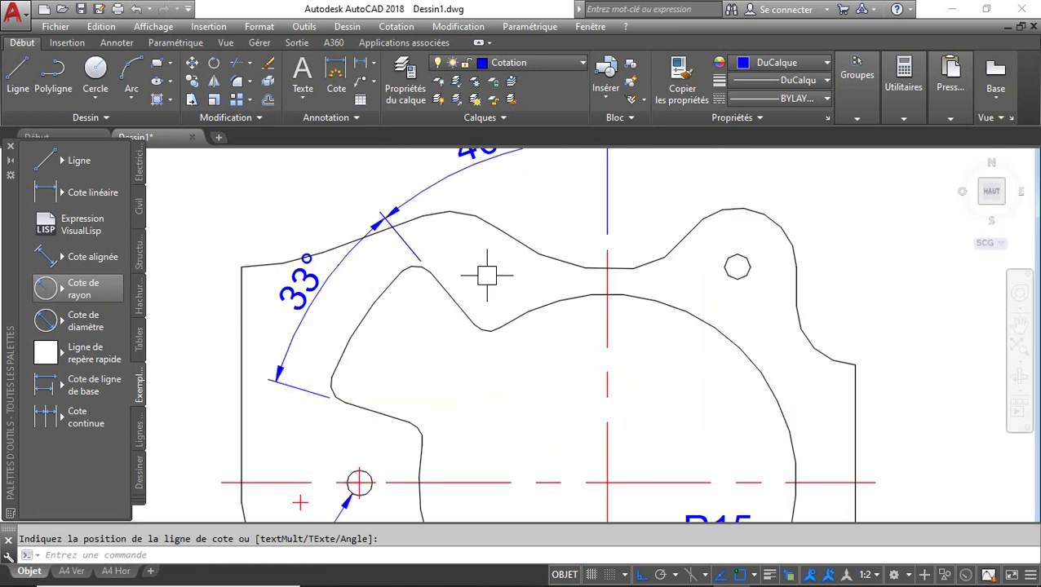
{"action": "key", "text": "Return"}
{"action": "left_click", "coordinate": [487, 349]}
{"action": "left_click", "coordinate": [480, 309]}
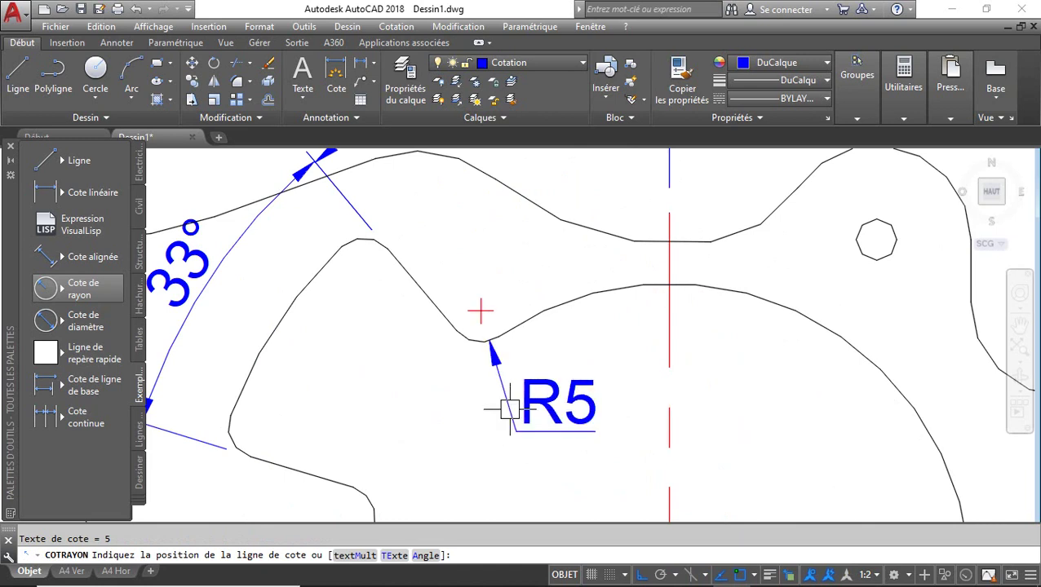
Add a radius dimension to the concave arc at the plate's top centre, with its text inside the large circle
{"action": "scroll", "coordinate": [483, 309], "scroll_direction": "down", "scroll_amount": 2}
{"action": "middle_click_drag", "start_coordinate": [548, 285], "coordinate": [502, 324]}
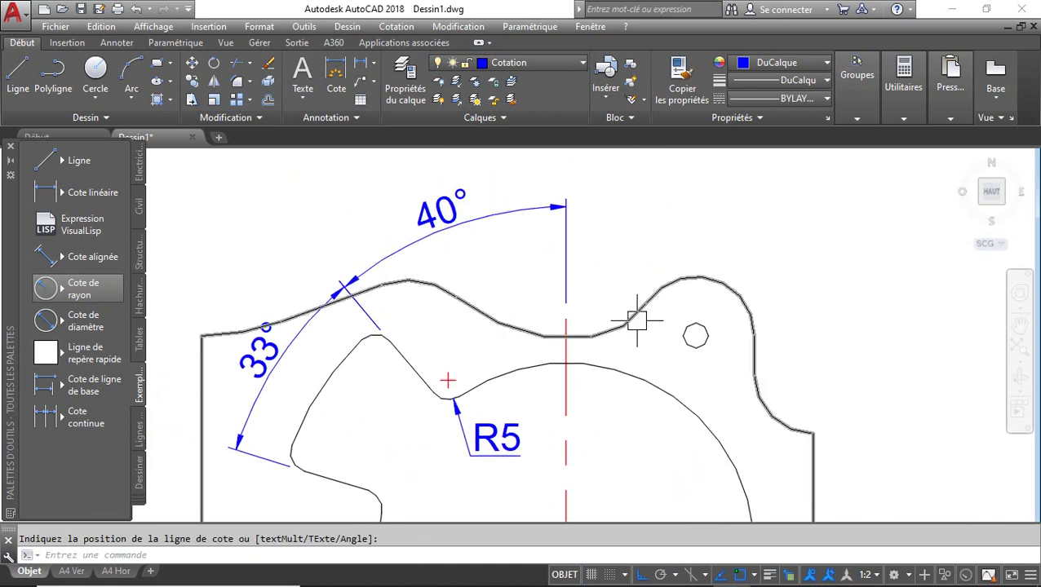
{"action": "scroll", "coordinate": [414, 293], "scroll_direction": "down", "scroll_amount": 2}
{"action": "key", "text": "Return"}
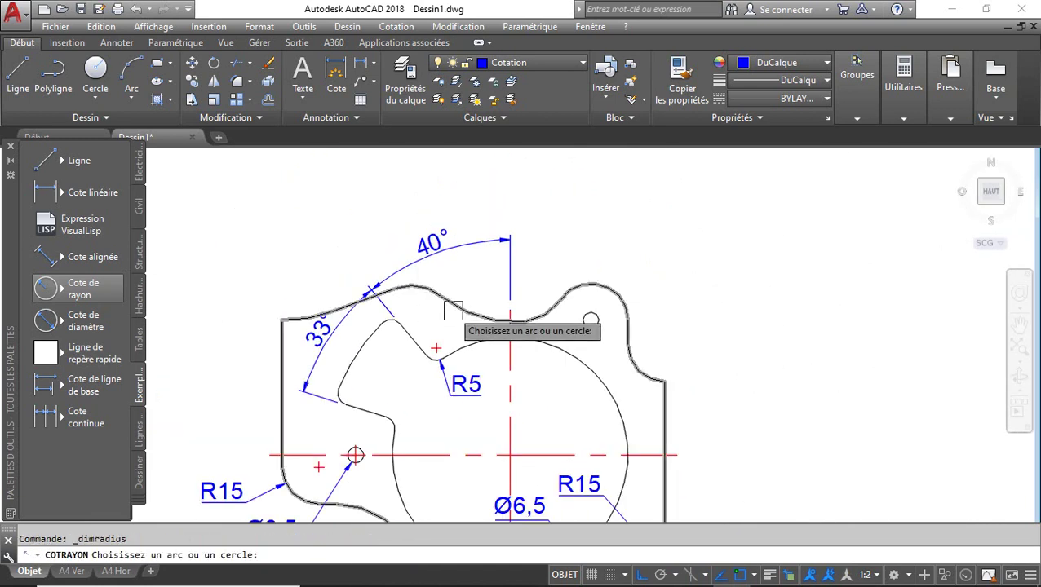
{"action": "left_click", "coordinate": [449, 312]}
{"action": "scroll", "coordinate": [455, 326], "scroll_direction": "up", "scroll_amount": 2}
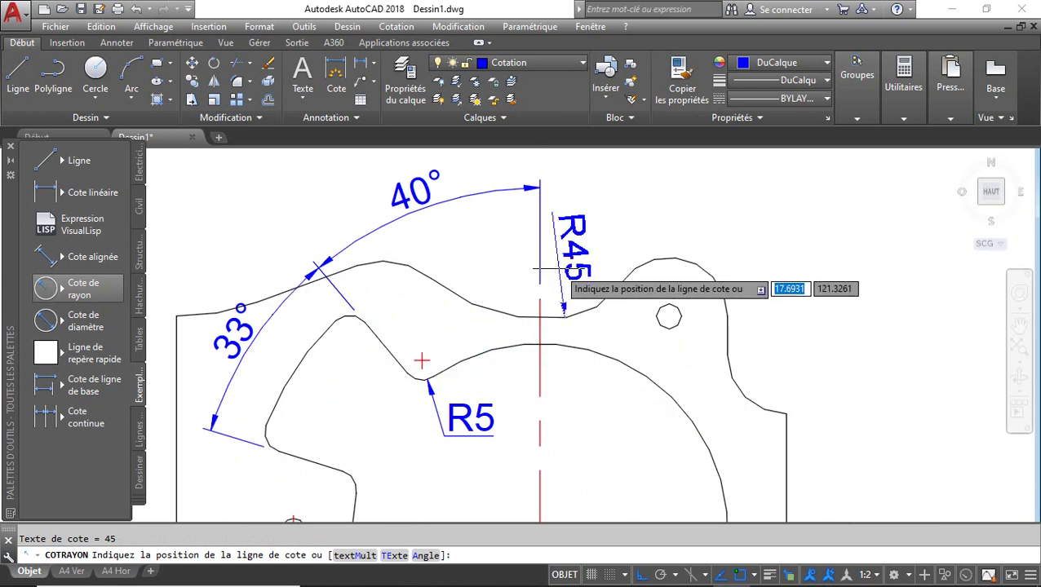
{"action": "middle_click_drag", "start_coordinate": [574, 220], "coordinate": [599, 326]}
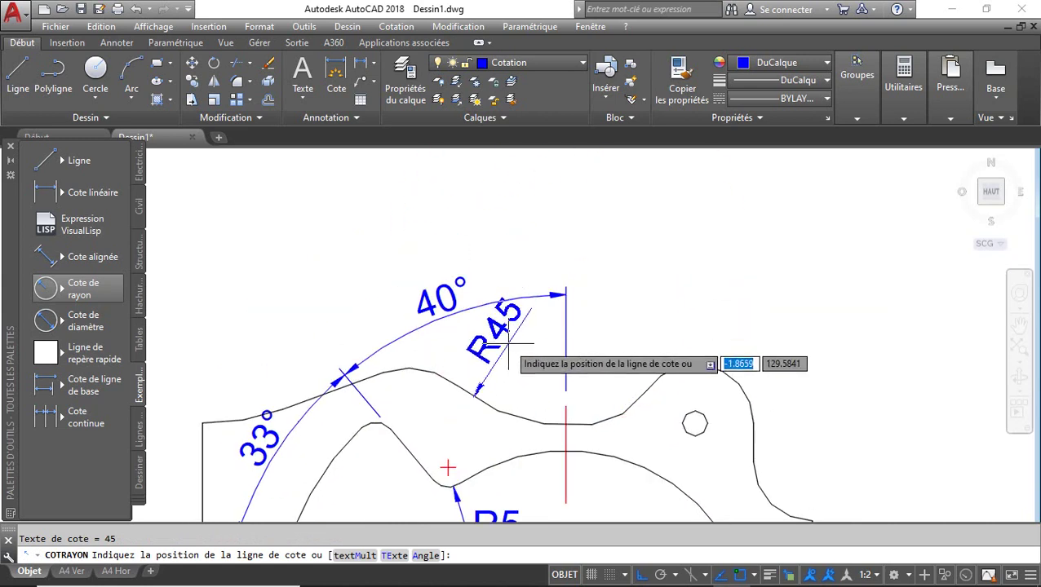
{"action": "middle_click_drag", "start_coordinate": [508, 351], "coordinate": [518, 205]}
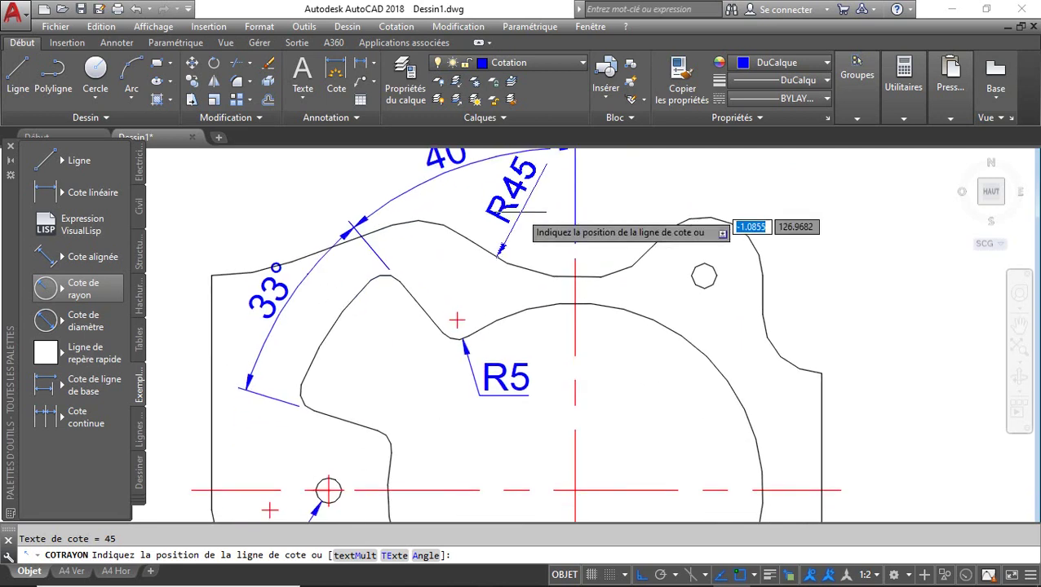
{"action": "left_click", "coordinate": [591, 373]}
{"action": "scroll", "coordinate": [618, 352], "scroll_direction": "down", "scroll_amount": 2}
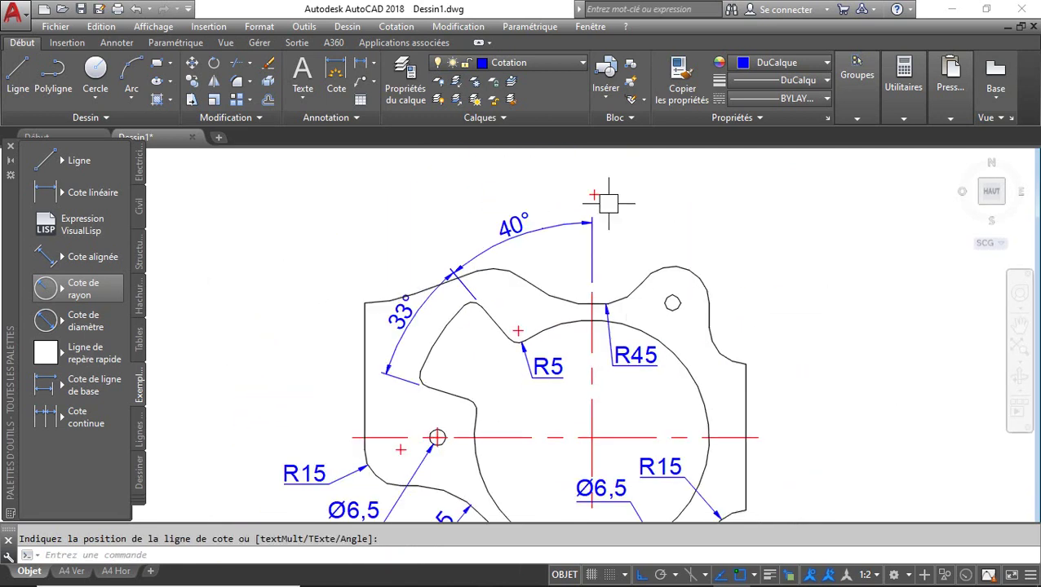
Add a radius dimension to the convex arc at the plate's upper-left contour, with its text above the outline
{"action": "scroll", "coordinate": [550, 281], "scroll_direction": "down", "scroll_amount": 2}
{"action": "scroll", "coordinate": [535, 283], "scroll_direction": "up", "scroll_amount": 4}
{"action": "key", "text": "Return"}
{"action": "left_click", "coordinate": [529, 274]}
{"action": "left_click", "coordinate": [506, 265]}
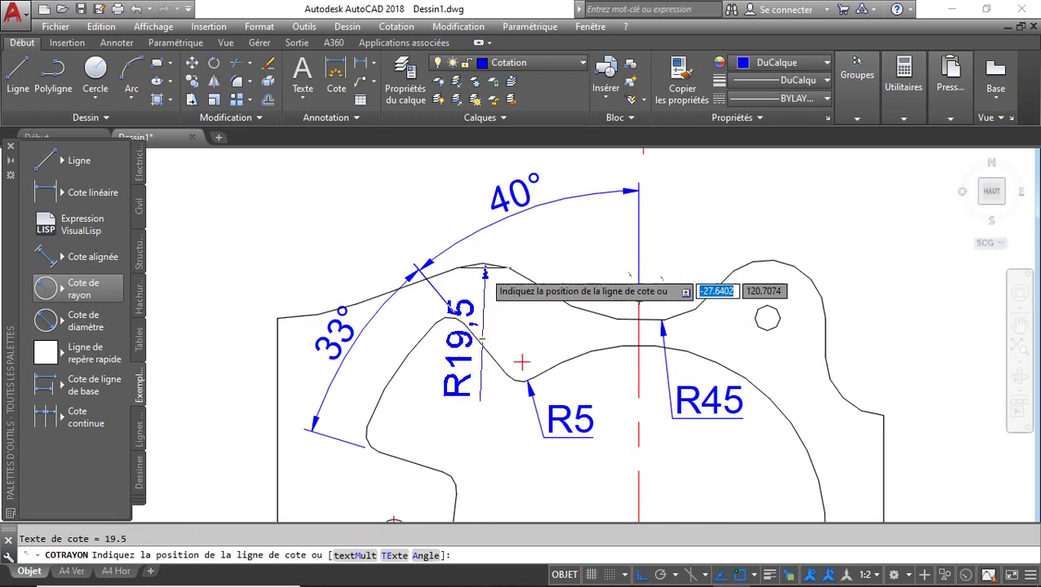
{"action": "middle_click_drag", "start_coordinate": [529, 229], "coordinate": [543, 267]}
{"action": "scroll", "coordinate": [563, 255], "scroll_direction": "down", "scroll_amount": 2}
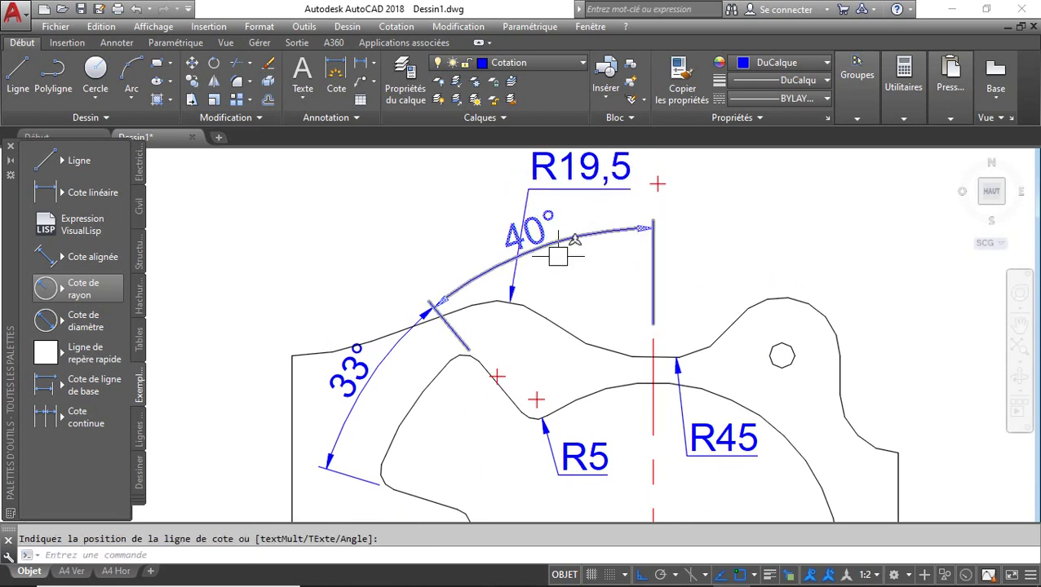
Move the 40° angular dimension inside the large opening and shift the R5 dimension's text lower to clear it
{"action": "left_click", "coordinate": [569, 245]}
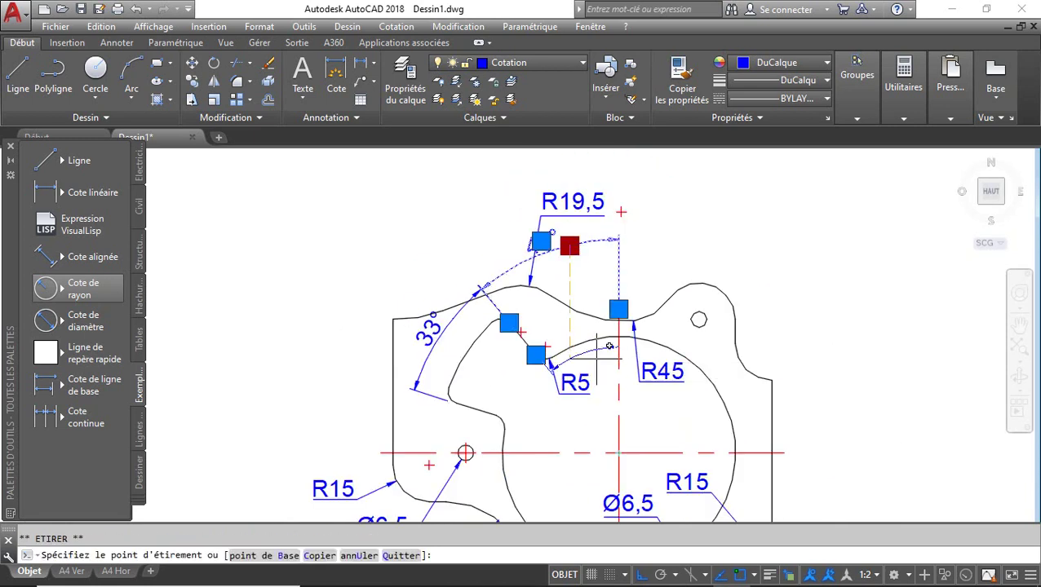
{"action": "scroll", "coordinate": [587, 372], "scroll_direction": "up", "scroll_amount": 1}
{"action": "left_click", "coordinate": [599, 356]}
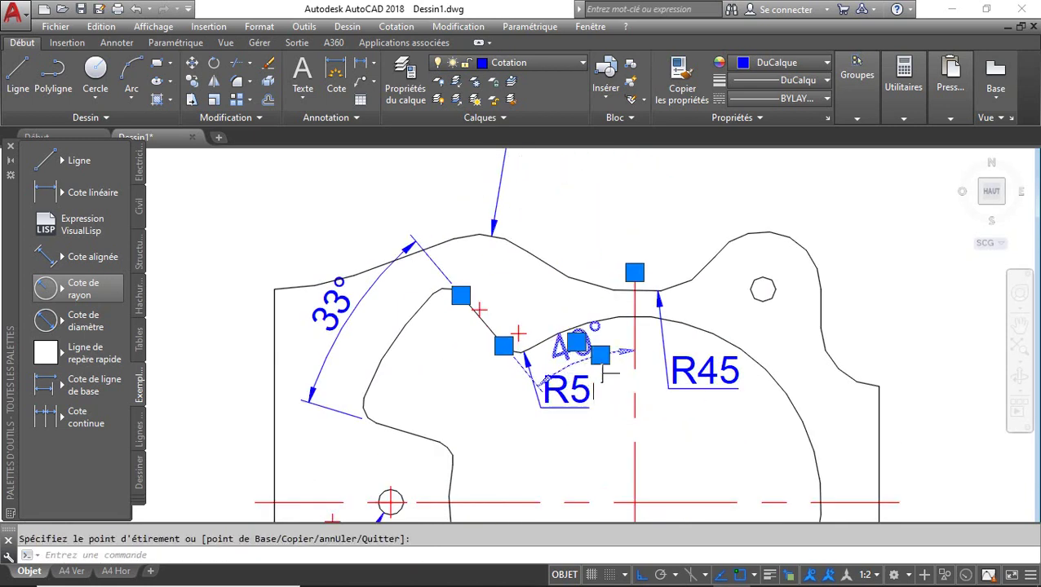
{"action": "left_click", "coordinate": [567, 408]}
{"action": "left_click", "coordinate": [593, 436]}
{"action": "key", "text": "Escape"}
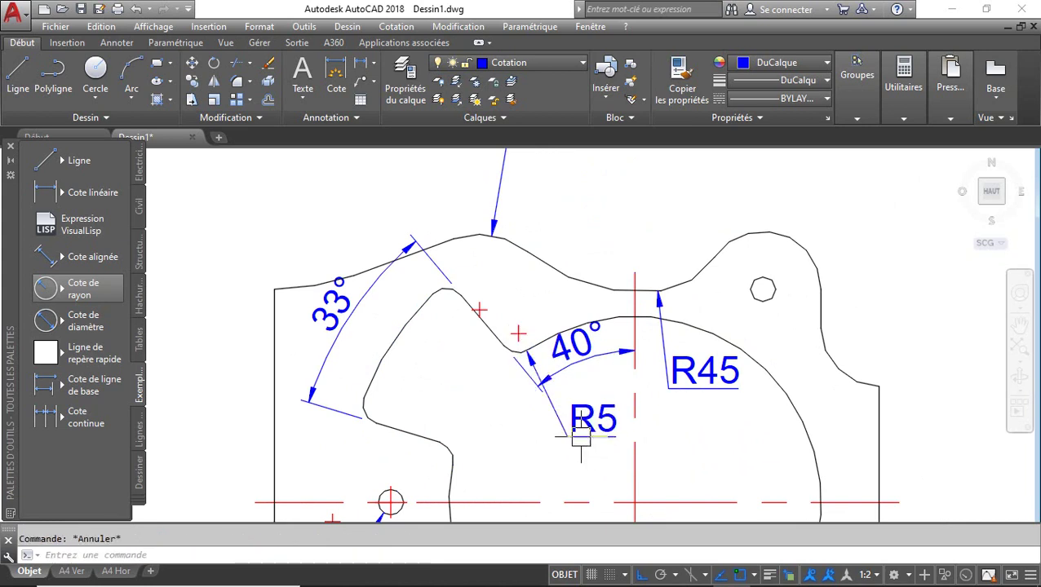
Turn off Ortho mode and move the 33° dimension's arc inside the notch, ending on the notch's slanted upper edge
{"action": "left_click", "coordinate": [349, 325]}
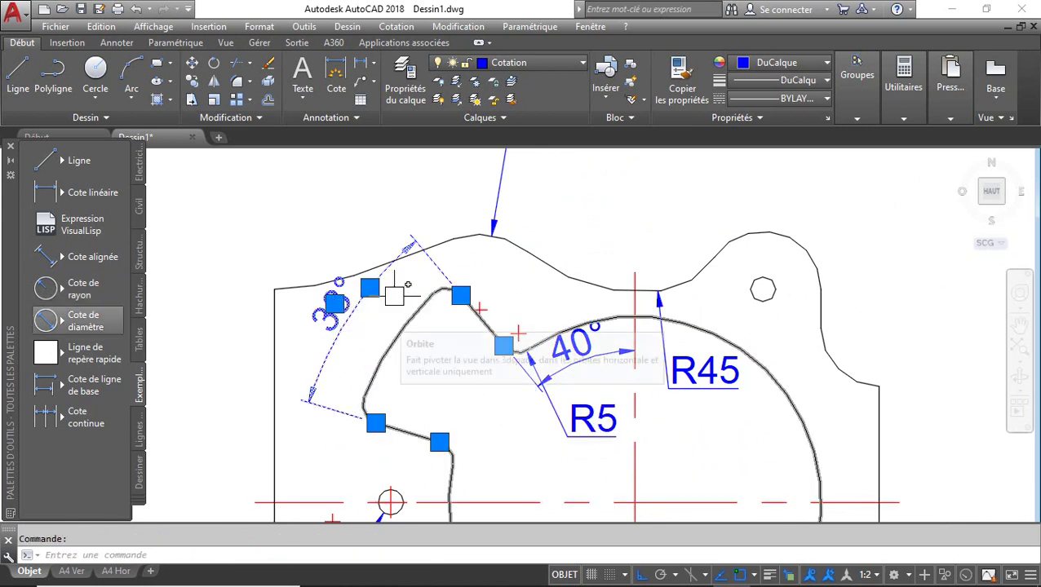
{"action": "left_click", "coordinate": [370, 287]}
{"action": "key", "text": "F8"}
{"action": "left_click", "coordinate": [469, 352]}
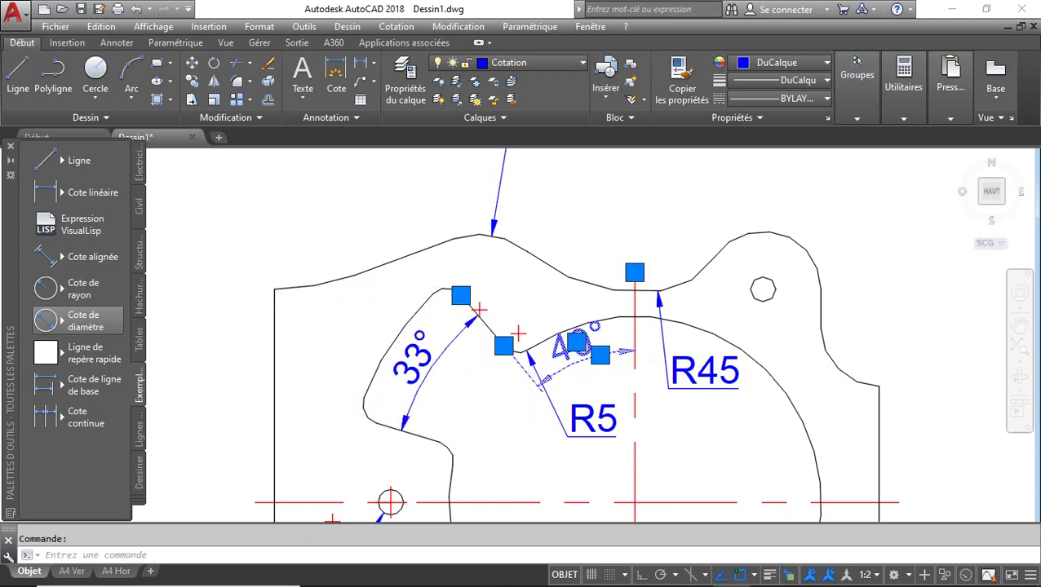
Move the 40° dimension's arc back up from the opening so it lines up with the 33° dimension's arc
{"action": "left_click", "coordinate": [600, 356]}
{"action": "left_click", "coordinate": [566, 287]}
{"action": "key", "text": "Escape"}
{"action": "scroll", "coordinate": [566, 291], "scroll_direction": "down", "scroll_amount": 2}
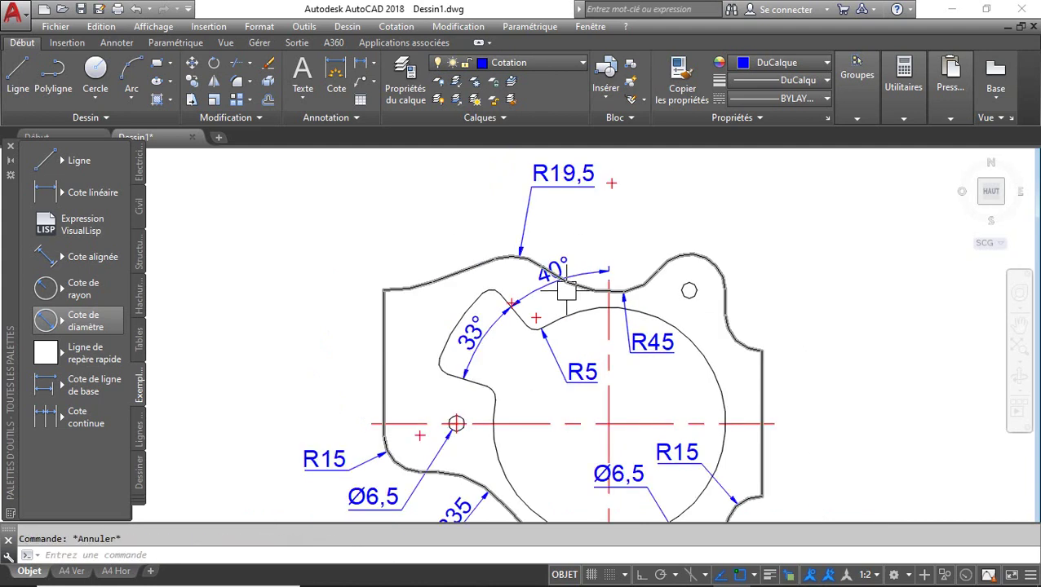
{"action": "middle_click_drag", "start_coordinate": [566, 291], "coordinate": [512, 213]}
{"action": "scroll", "coordinate": [586, 260], "scroll_direction": "down", "scroll_amount": 2}
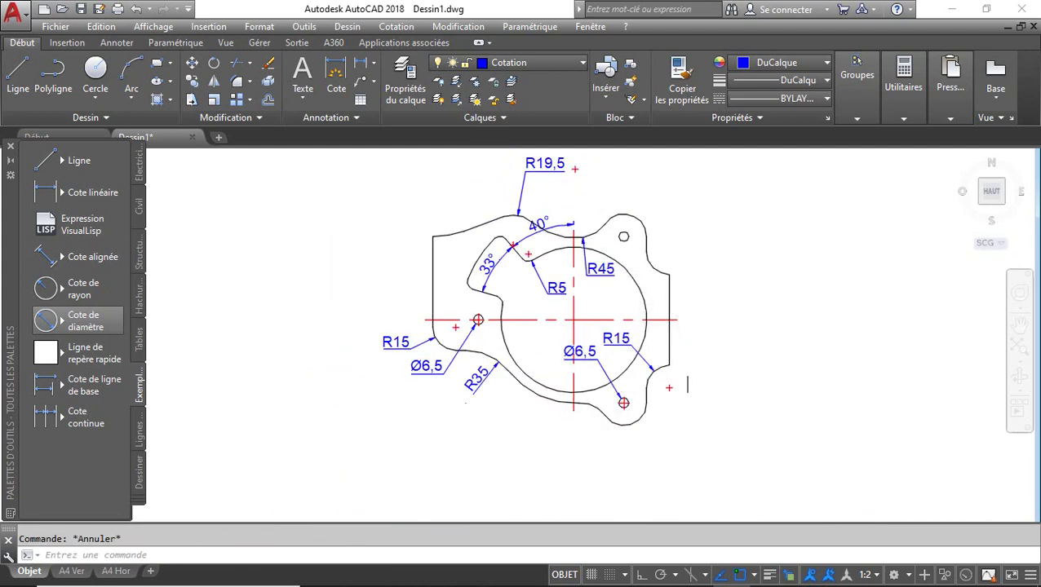
Try a vertical linear dimension from the large circle's centre to the lower end of the plate's right edge, and erase it
{"action": "scroll", "coordinate": [698, 322], "scroll_direction": "up", "scroll_amount": 2}
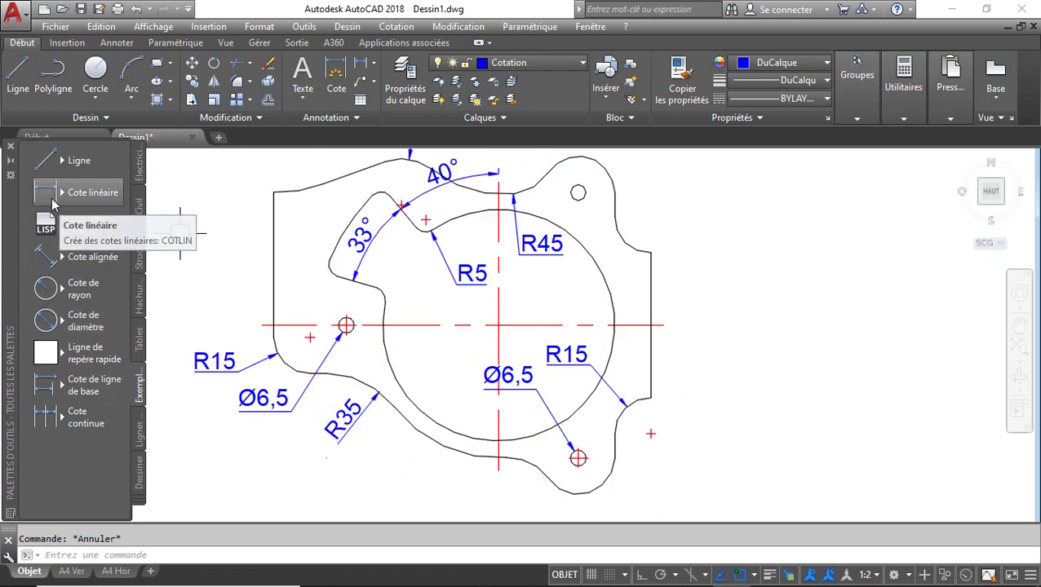
{"action": "left_click", "coordinate": [50, 195]}
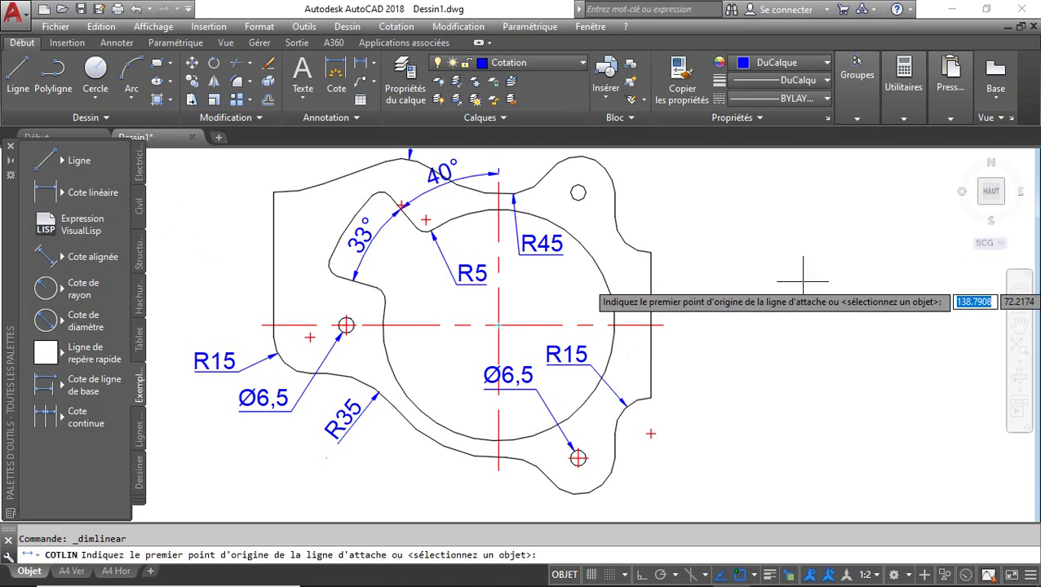
{"action": "scroll", "coordinate": [677, 320], "scroll_direction": "up", "scroll_amount": 2}
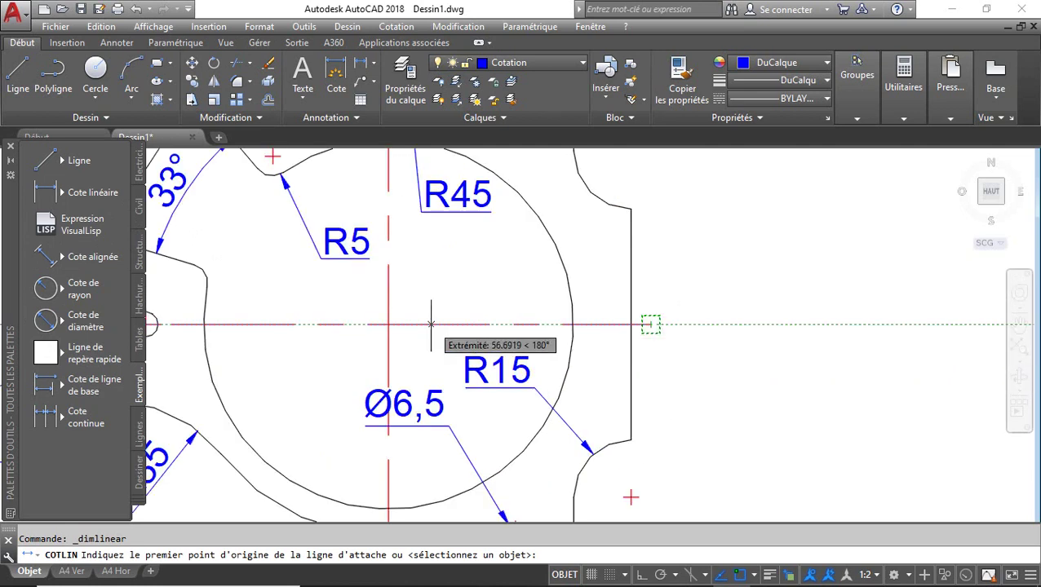
{"action": "left_click", "coordinate": [389, 325]}
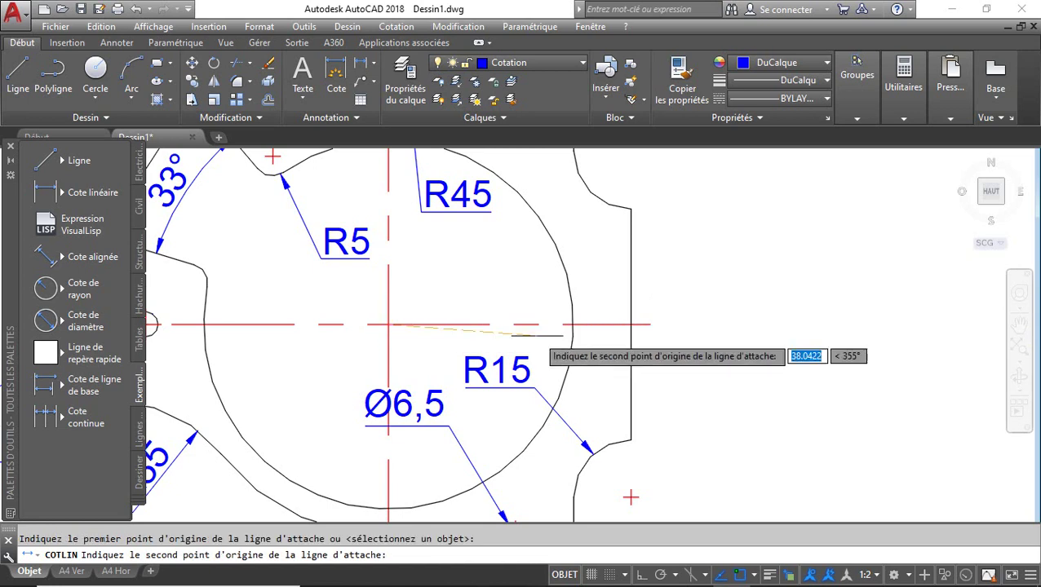
{"action": "left_click", "coordinate": [631, 441]}
{"action": "left_click", "coordinate": [735, 345]}
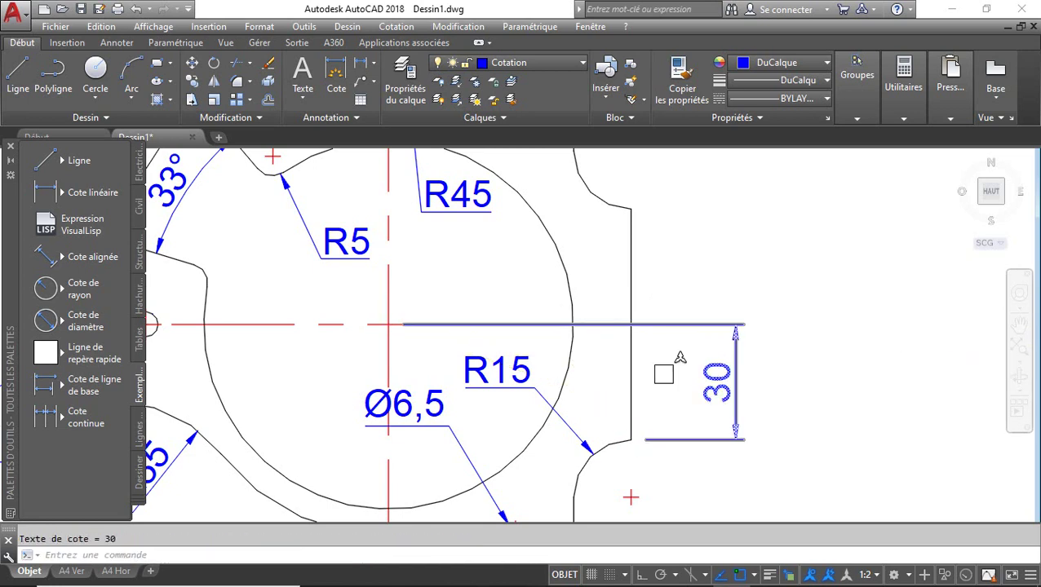
{"action": "left_click", "coordinate": [735, 400]}
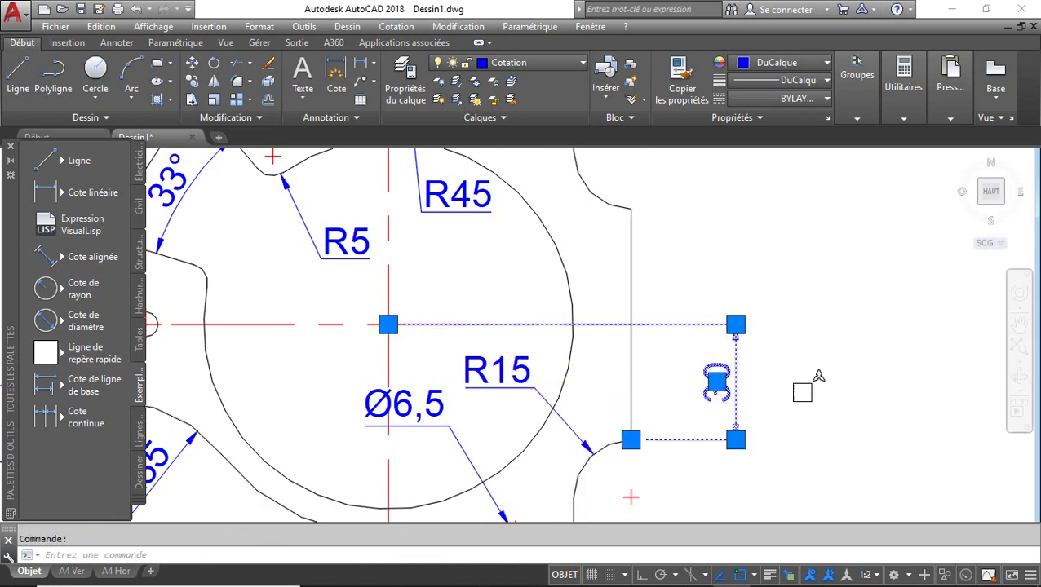
{"action": "key", "text": "Return"}
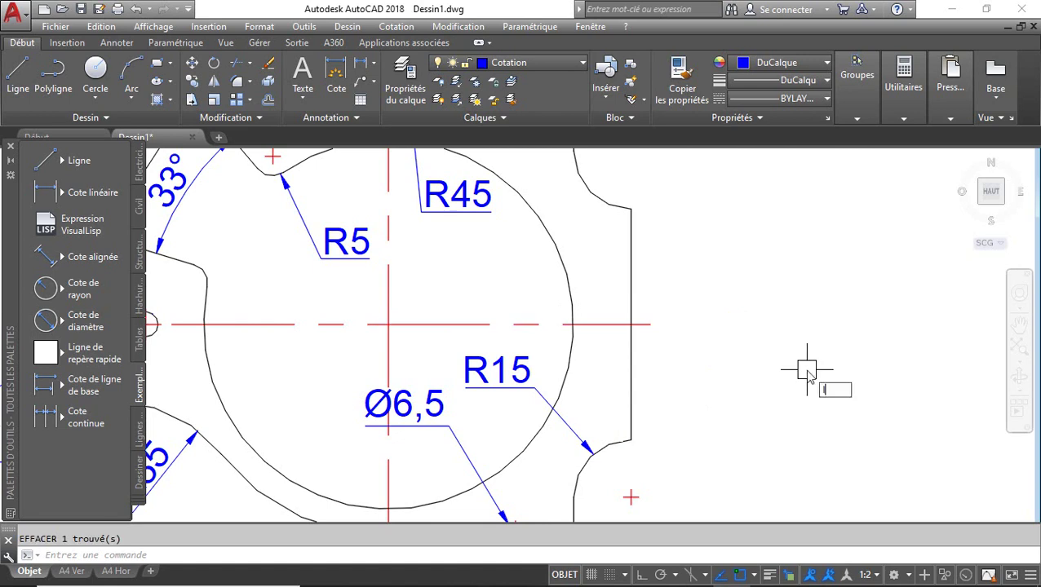
Add a vertical linear dimension from the horizontal centreline's right end to the lower end of the plate's right edge, placed outside the outline
{"action": "type", "text": "li"}
{"action": "key", "text": "Return"}
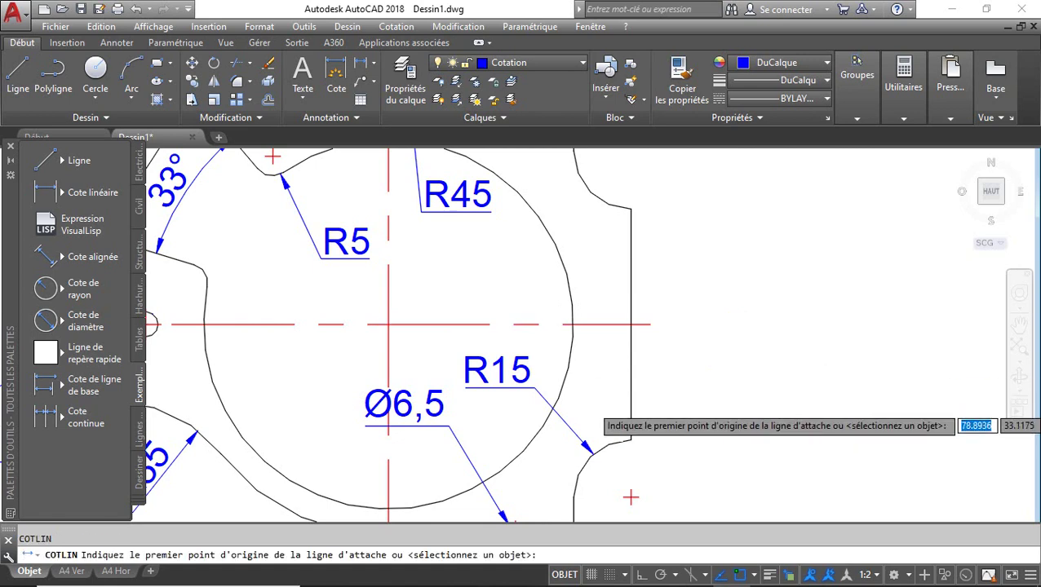
{"action": "left_click", "coordinate": [649, 325]}
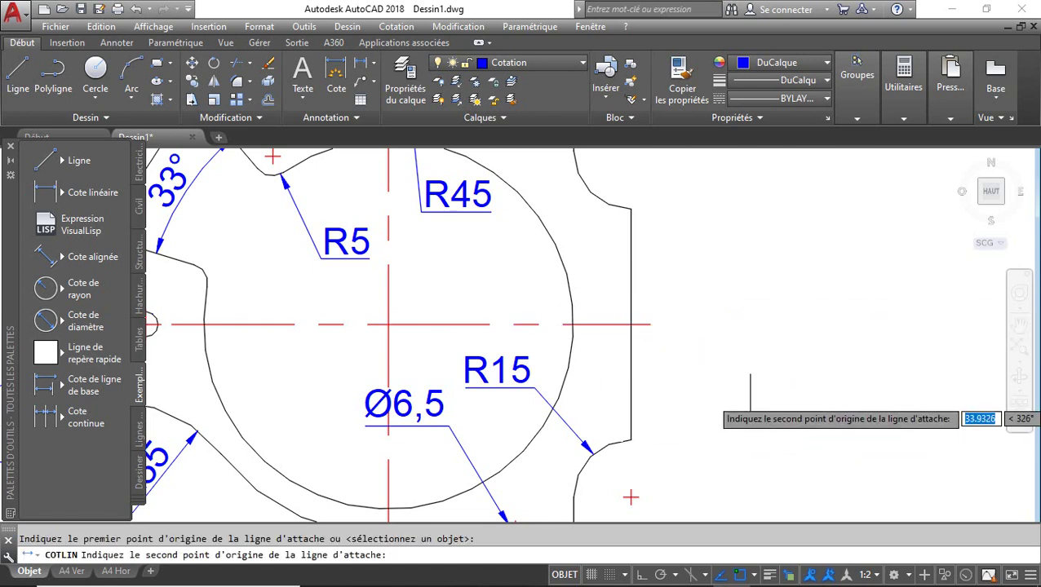
{"action": "left_click", "coordinate": [631, 441]}
{"action": "left_click", "coordinate": [699, 353]}
{"action": "scroll", "coordinate": [735, 326], "scroll_direction": "down", "scroll_amount": 3}
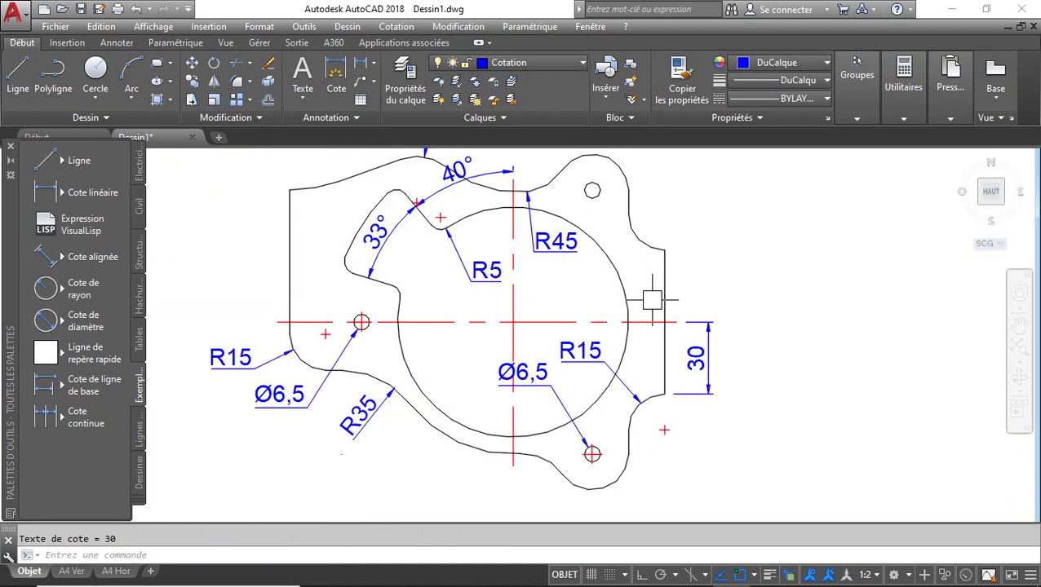
Close the tool palettes and turn on polar tracking
{"action": "key", "text": "ctrl+3"}
{"action": "scroll", "coordinate": [674, 324], "scroll_direction": "down", "scroll_amount": 3}
{"action": "middle_click_drag", "start_coordinate": [661, 329], "coordinate": [663, 327]}
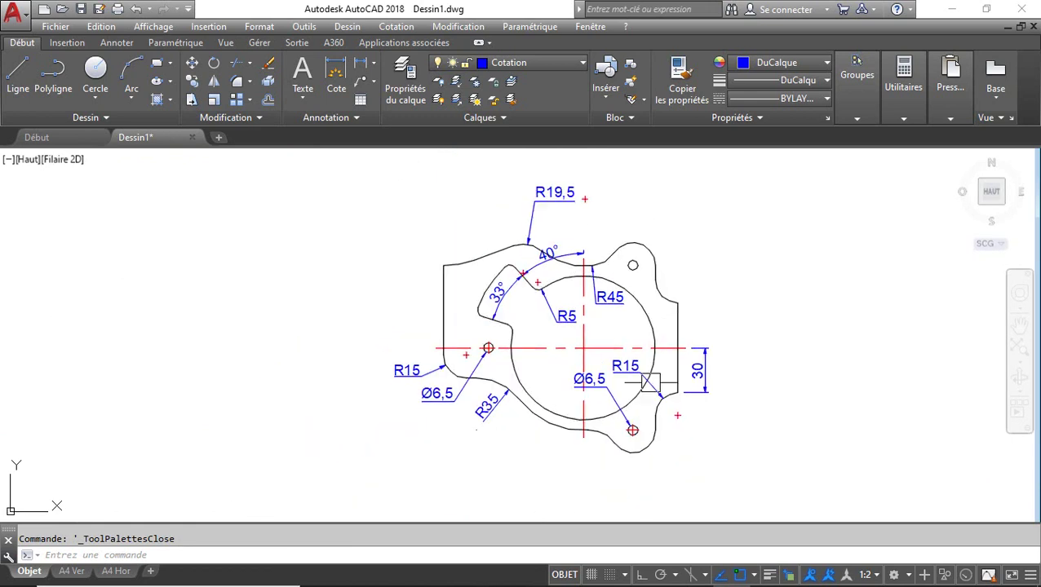
{"action": "key", "text": "F10"}
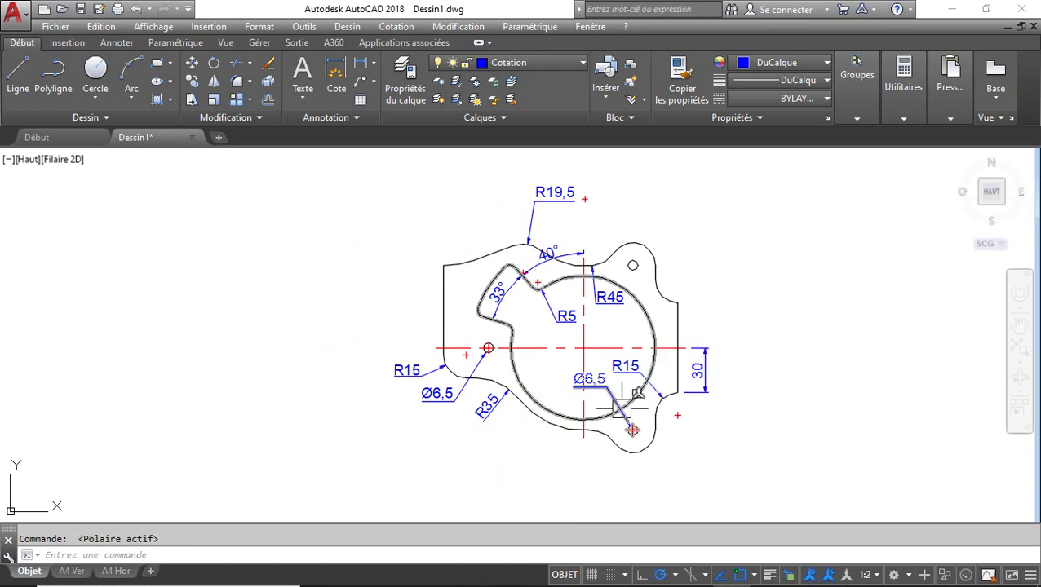